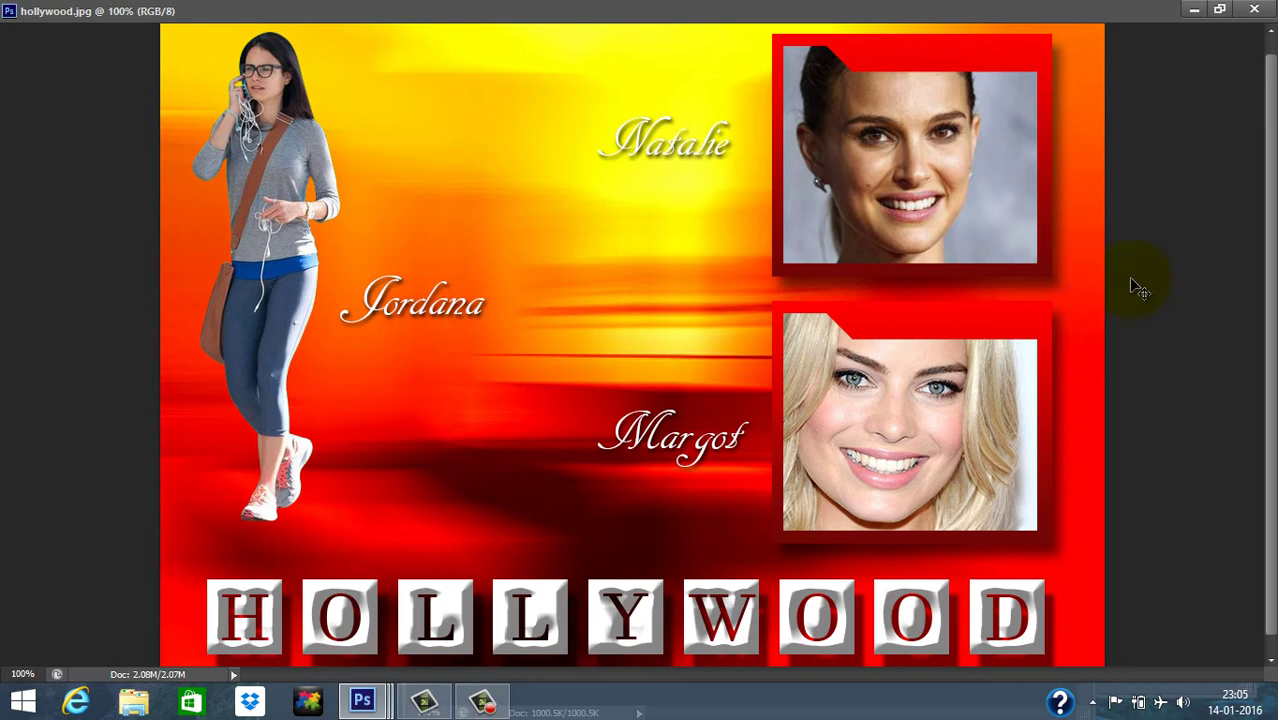
Step: View the finished hollywood.jpg collage full screen, then restore it to a floating window at 66.7% zoom
key(f)
key(f)
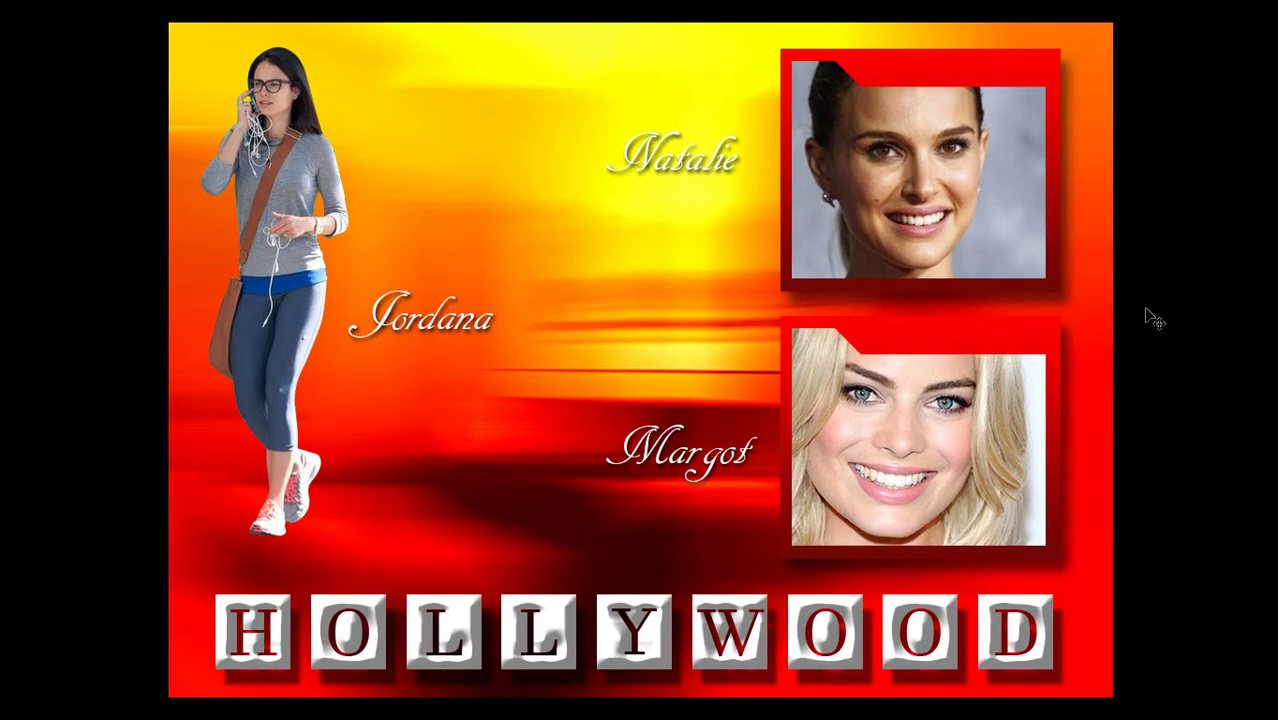
key(f)
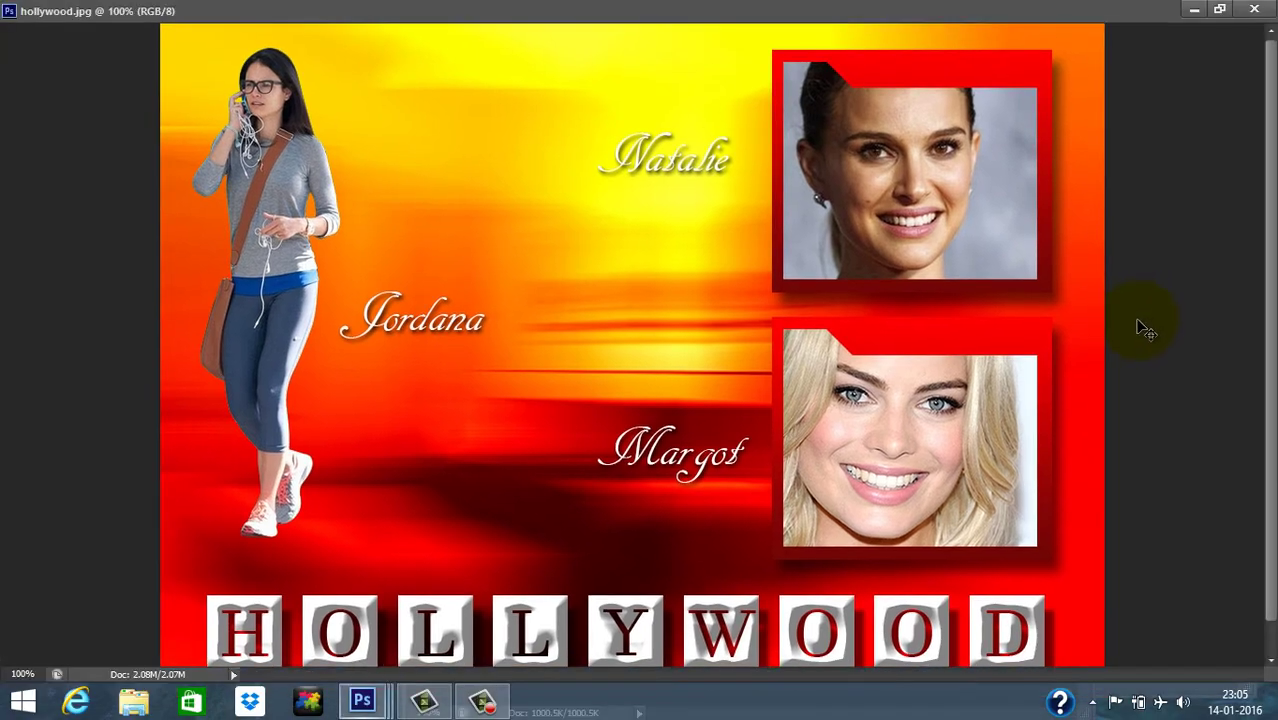
key(ctrl+minus)
click(1221, 9)
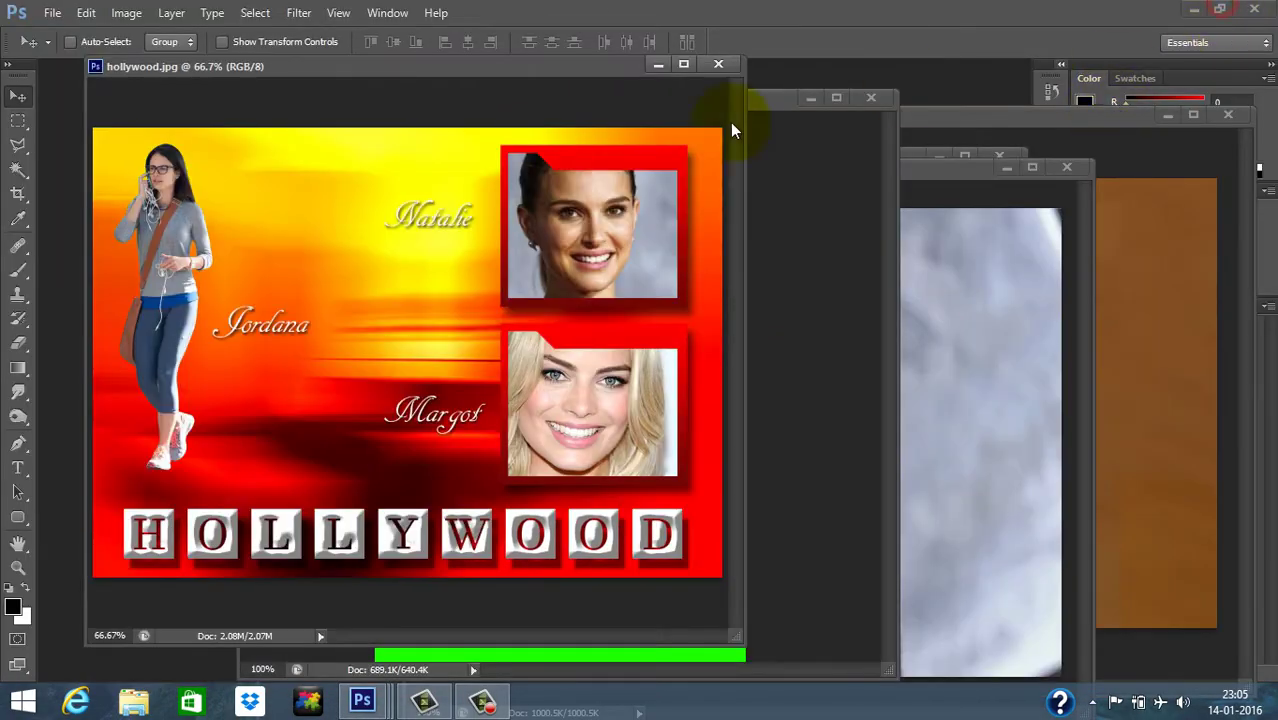
Step: Create a new document 14 inches wide and 10 inches high at 72 pixels/inch with a white background
click(53, 13)
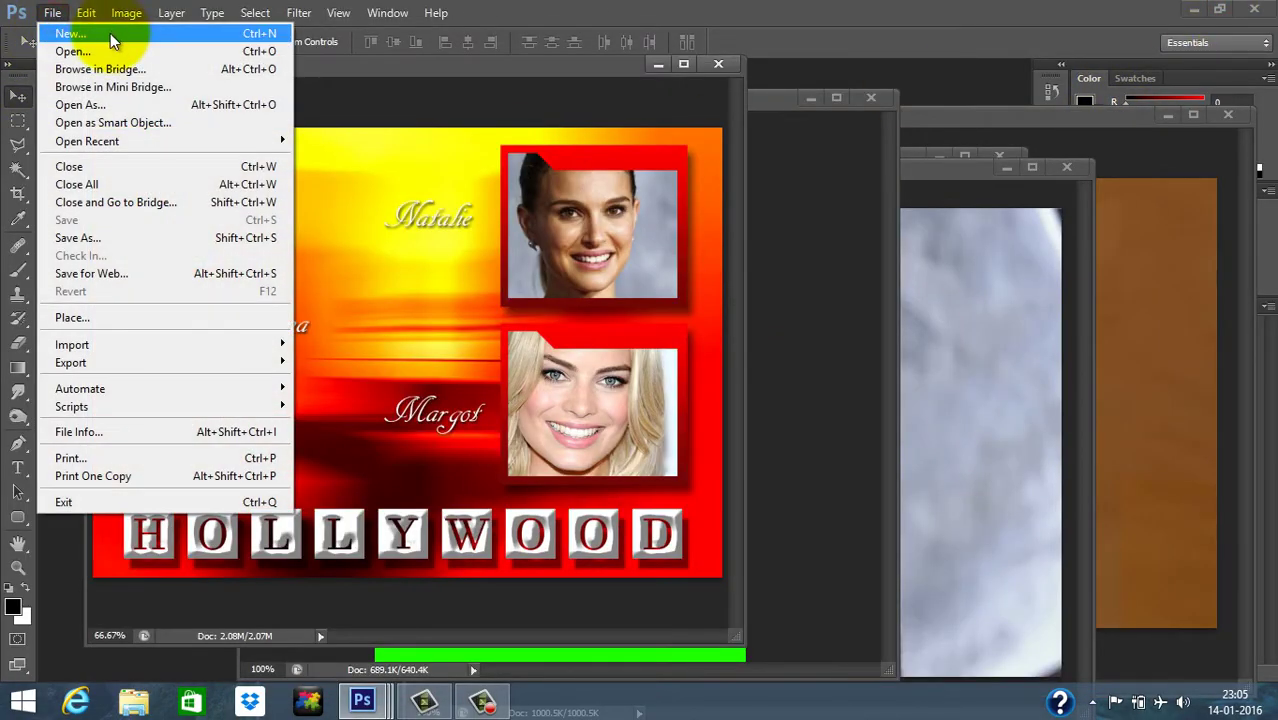
click(88, 35)
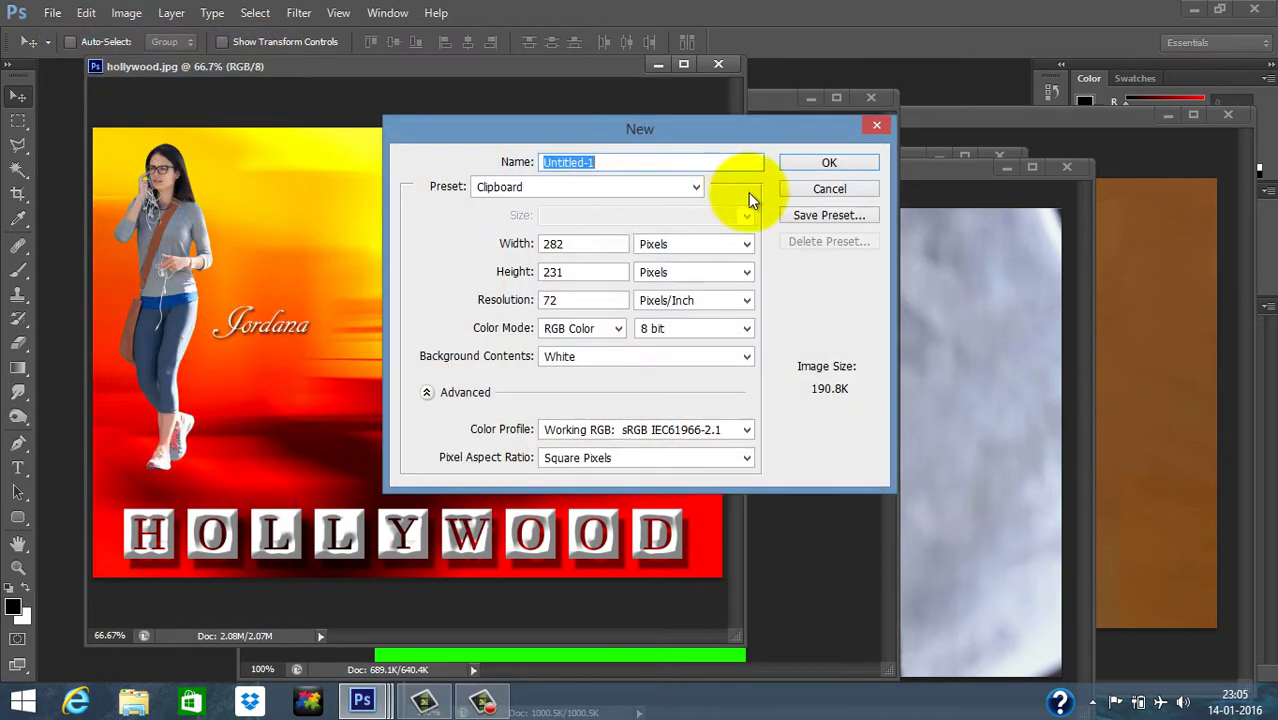
click(665, 244)
click(658, 280)
double_click(594, 244)
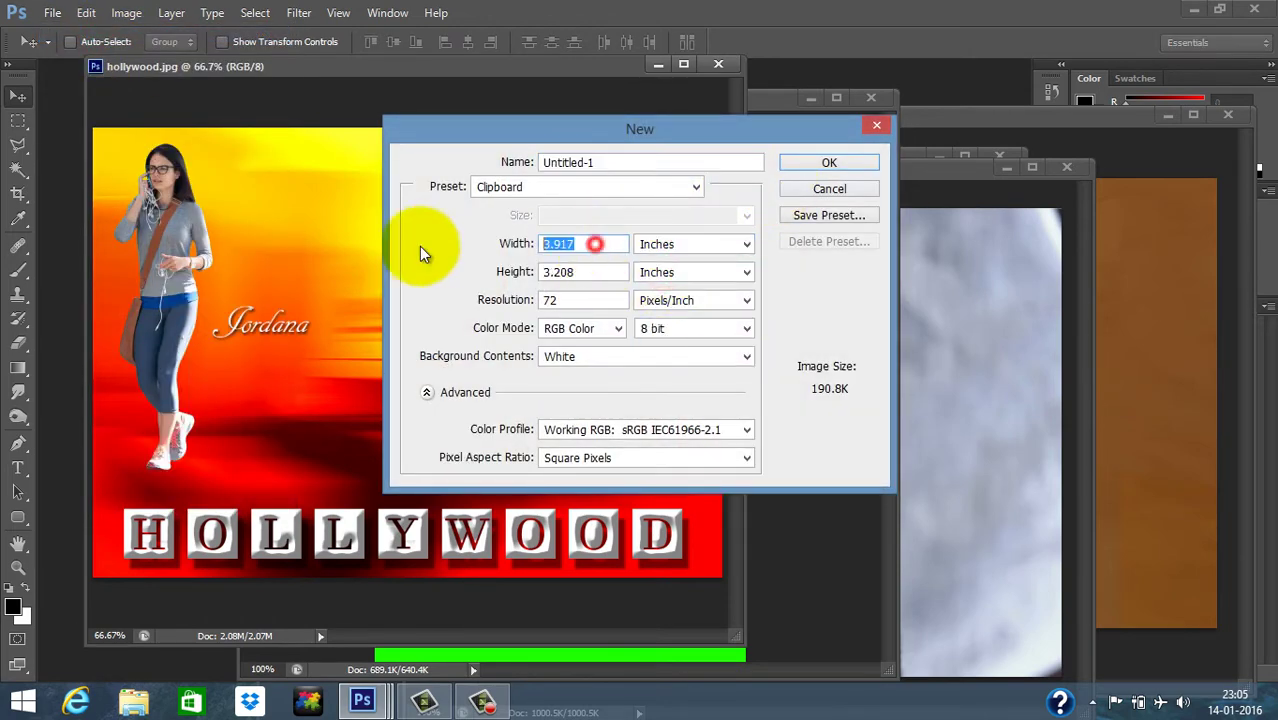
text(14)
double_click(592, 272)
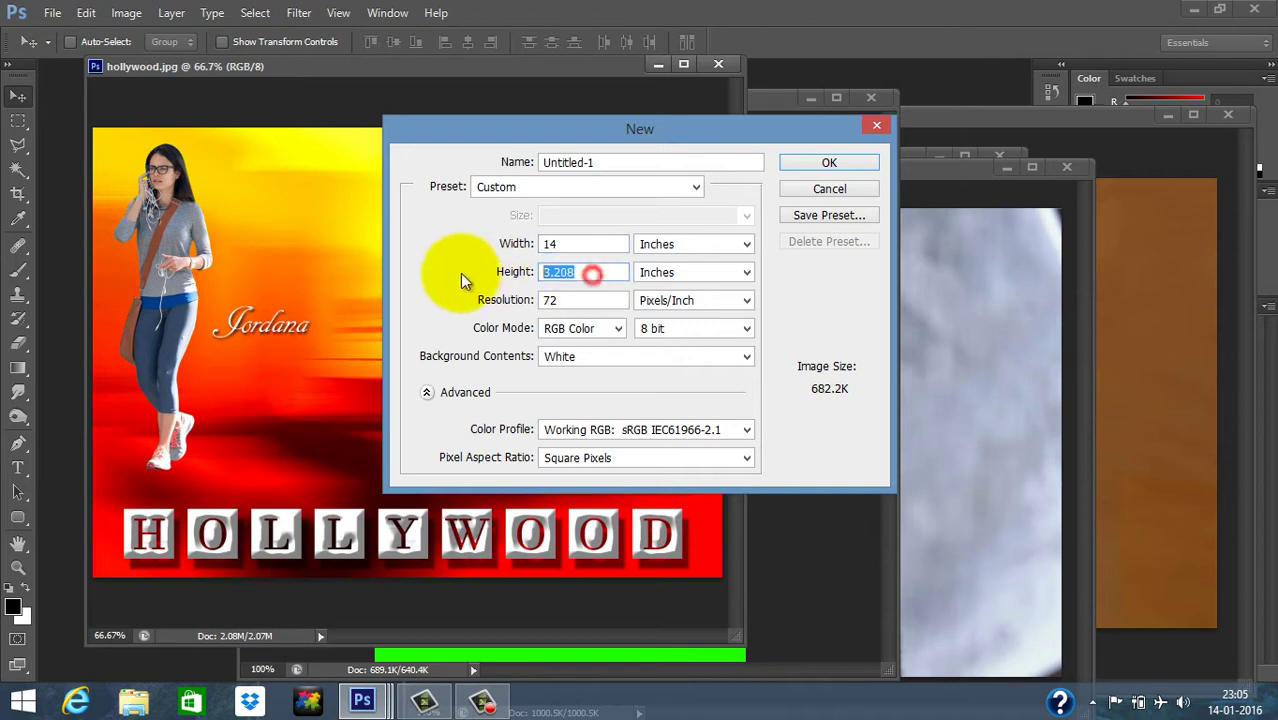
text(10)
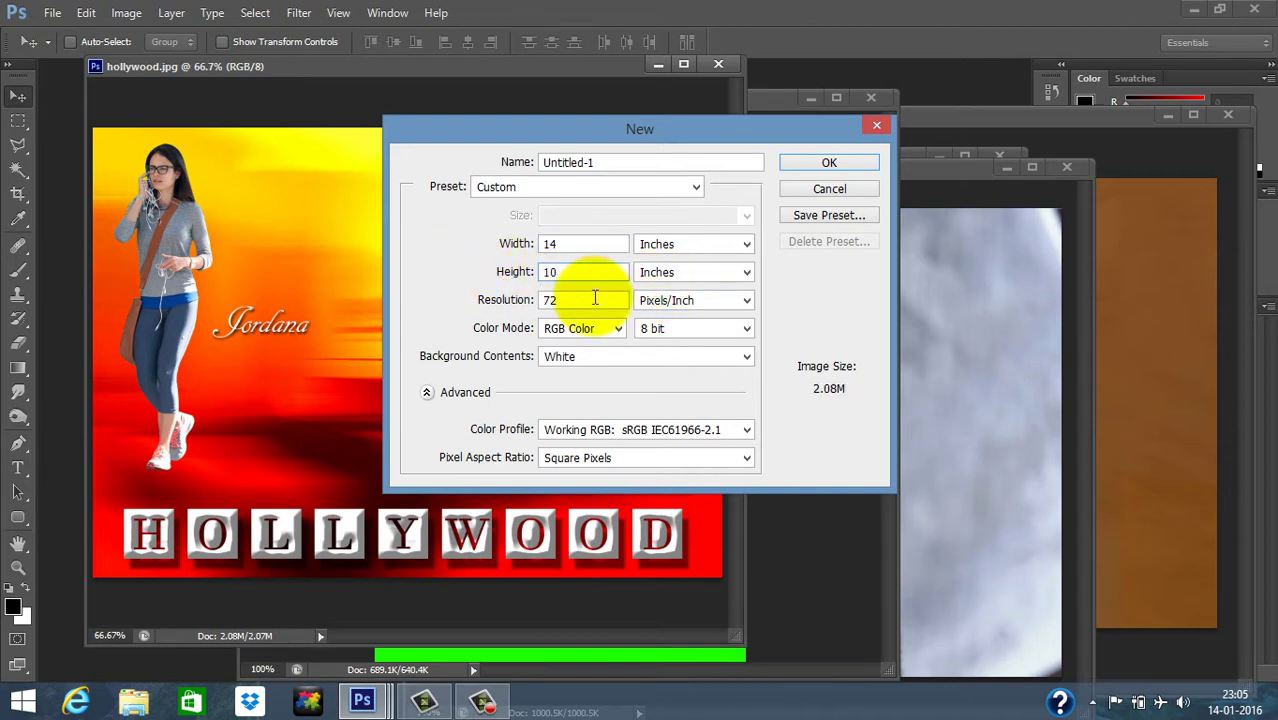
double_click(592, 298)
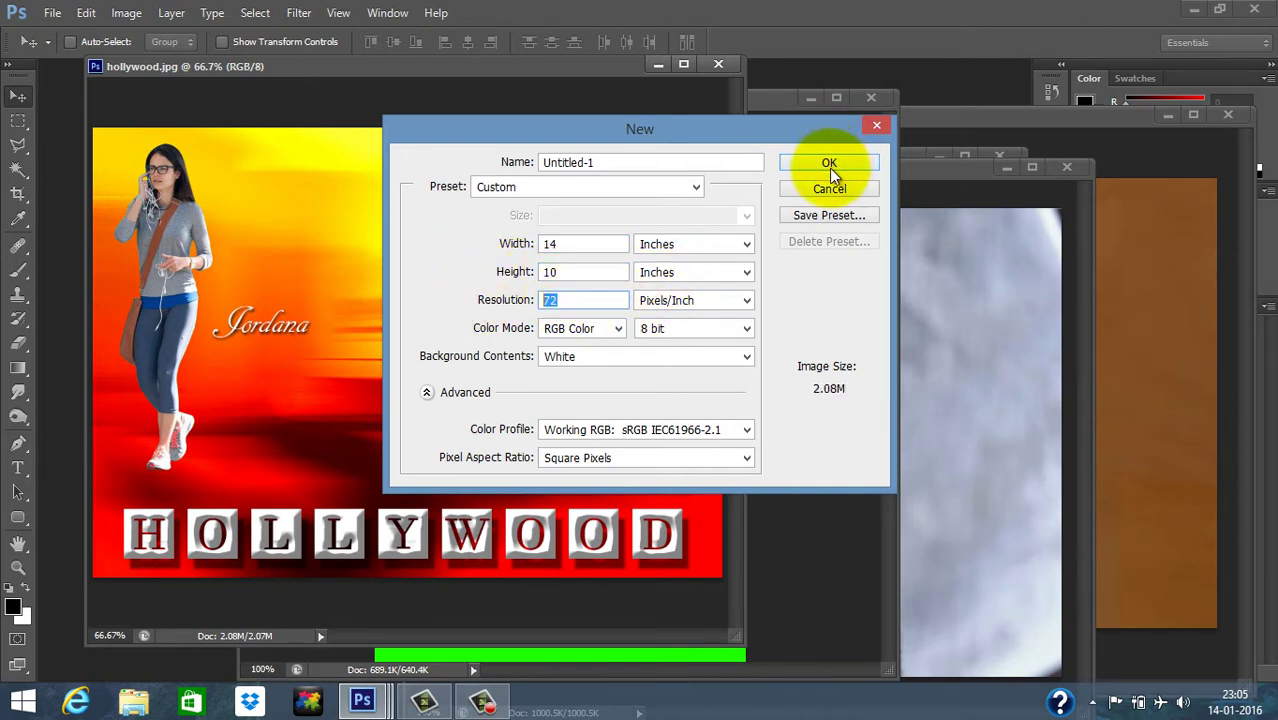
click(829, 166)
drag(378, 94, 410, 112)
drag(713, 137, 592, 125)
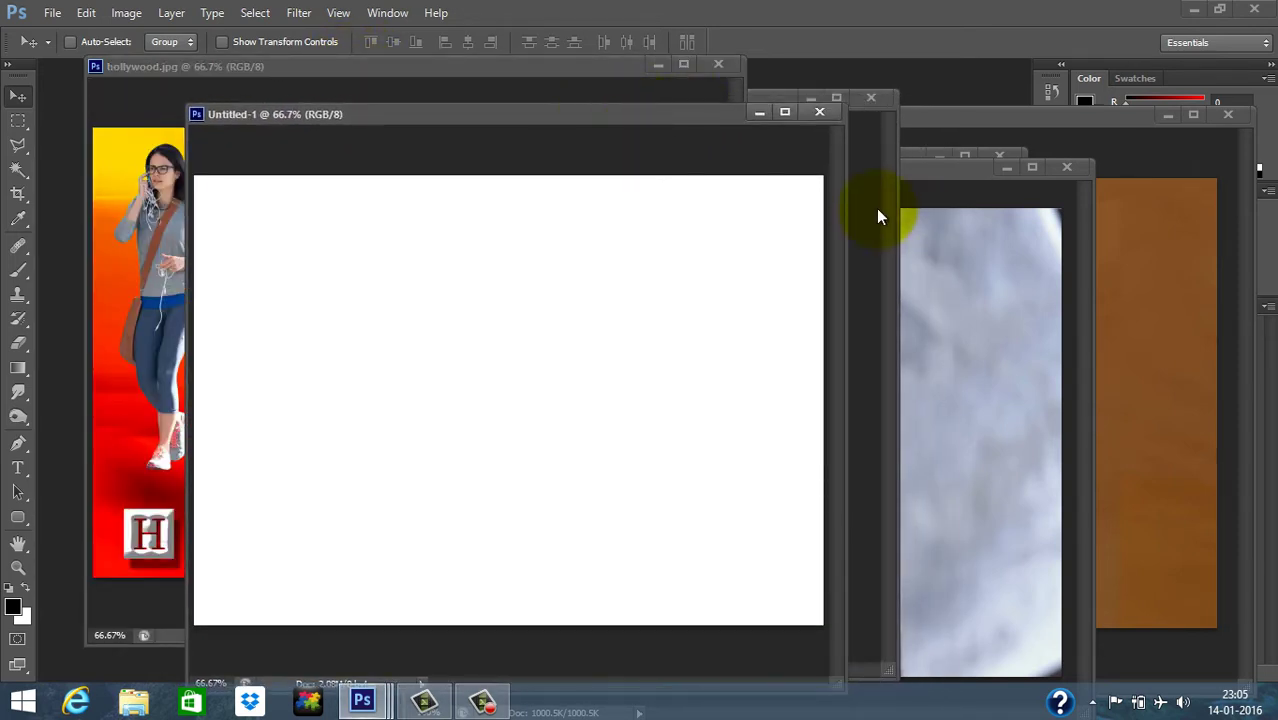
Step: Set the foreground color to a bright orange with hue 34° and fill the blank canvas with it
click(13, 606)
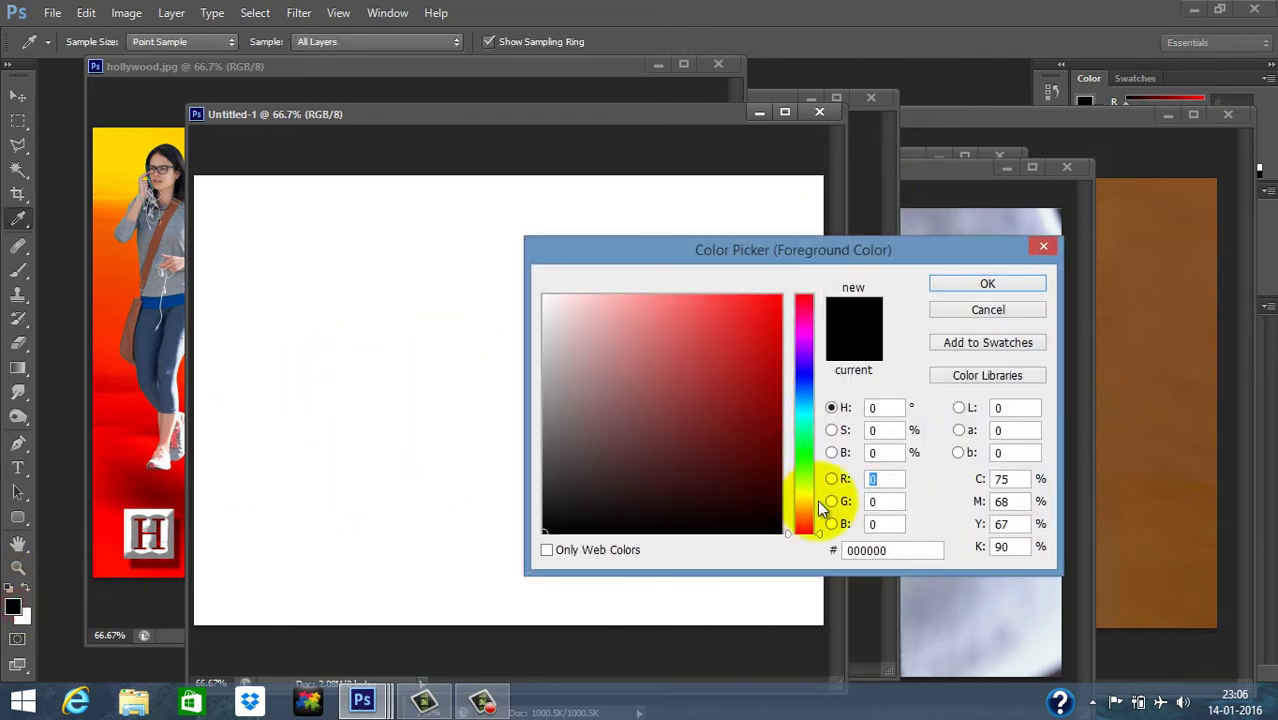
drag(805, 503, 806, 508)
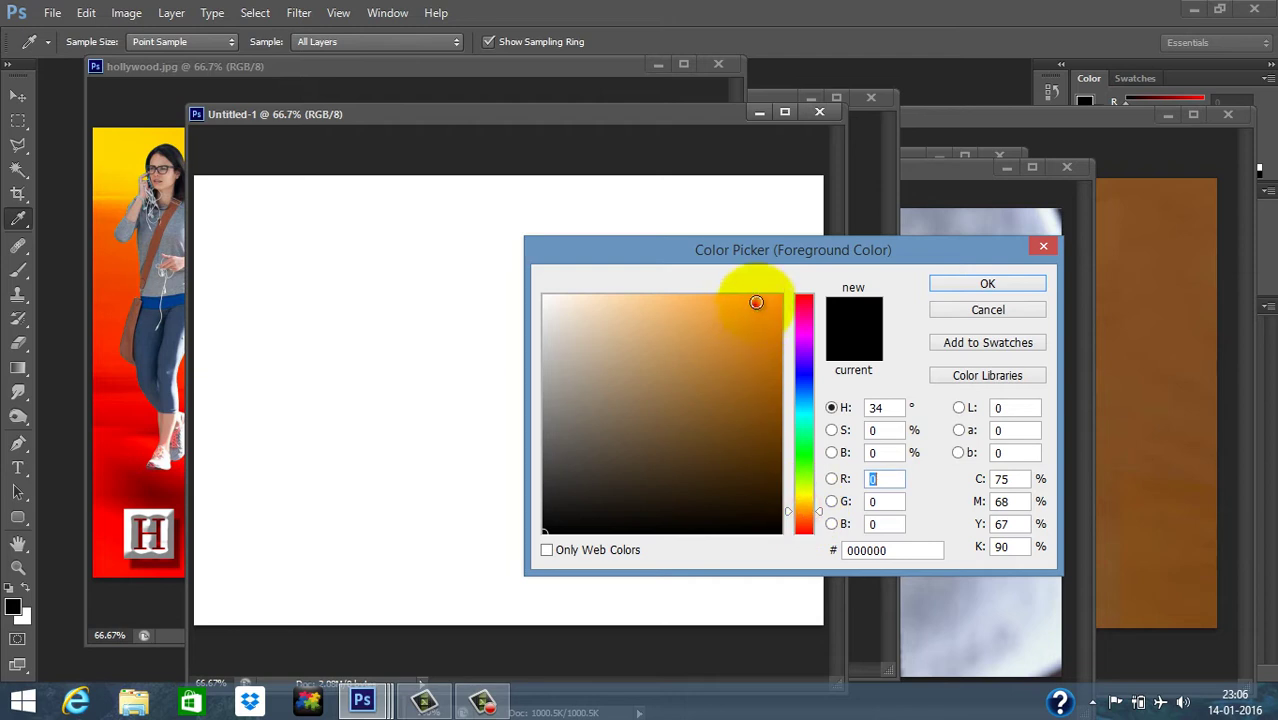
click(756, 302)
click(985, 284)
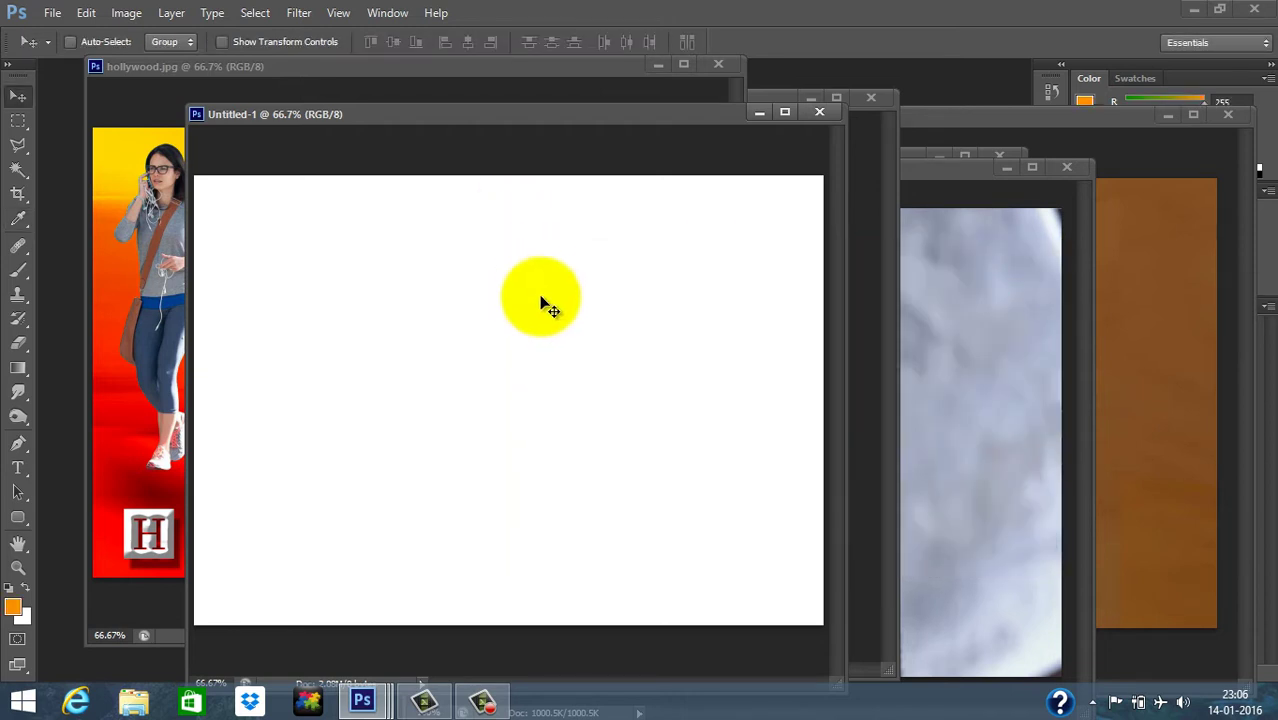
key(alt+BackSpace)
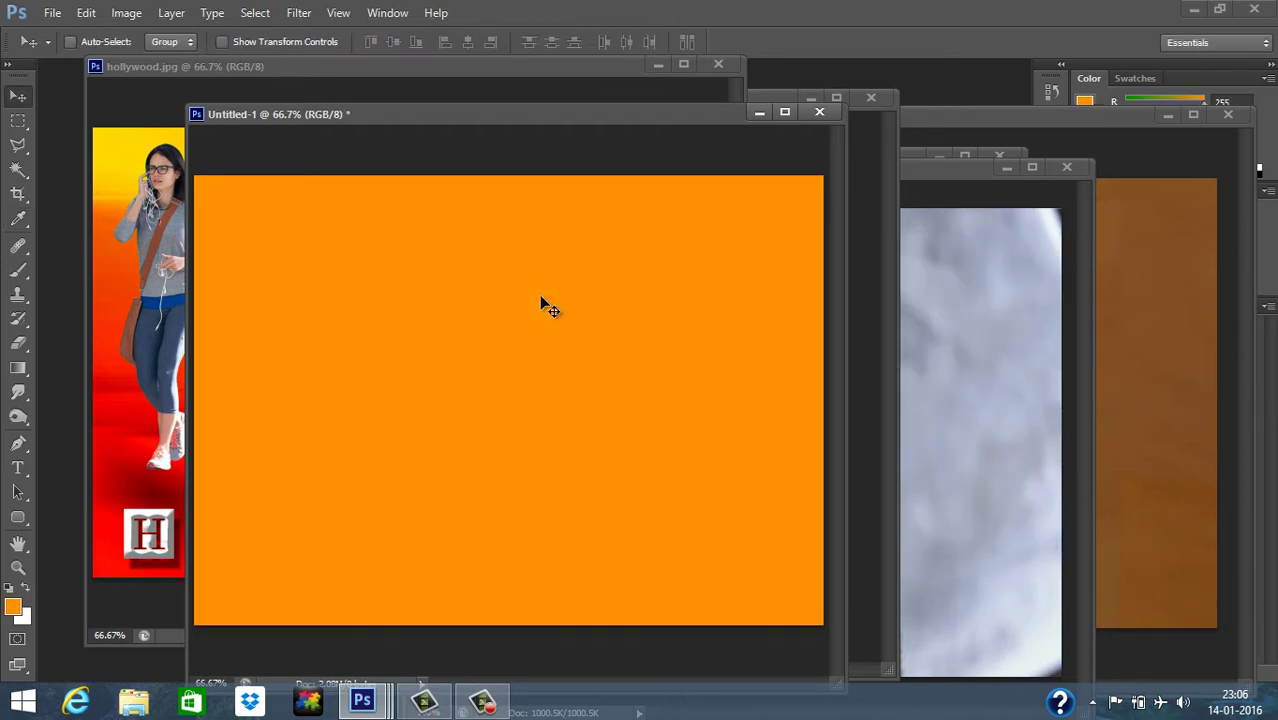
Step: Select the green backdrop in 02.jpg with the Magic Wand and invert the selection to isolate the walking woman
click(862, 264)
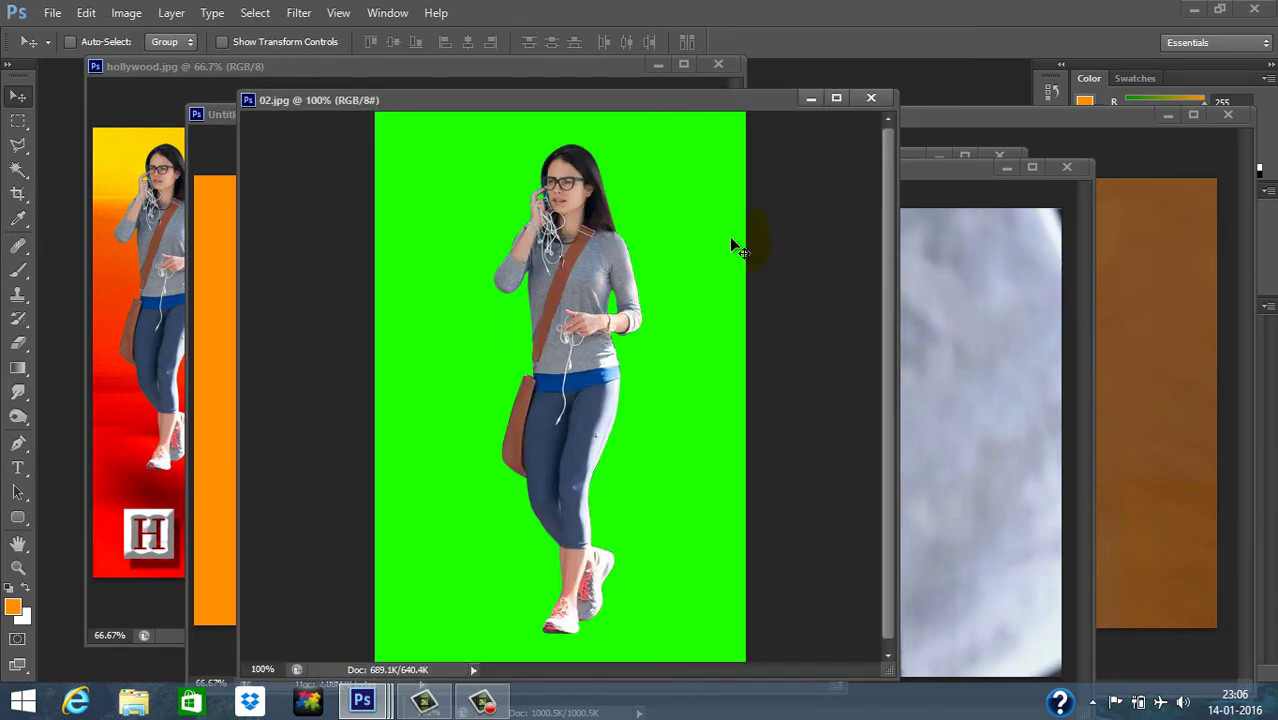
click(1007, 273)
click(682, 145)
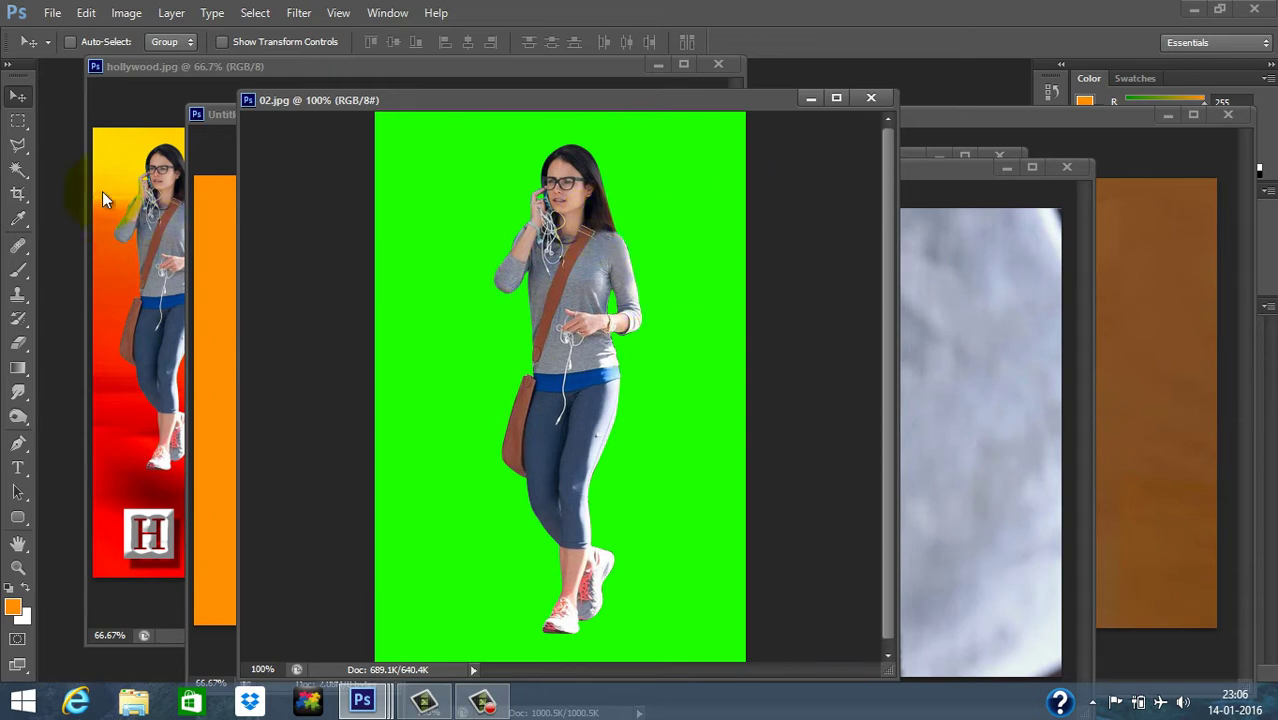
click(19, 172)
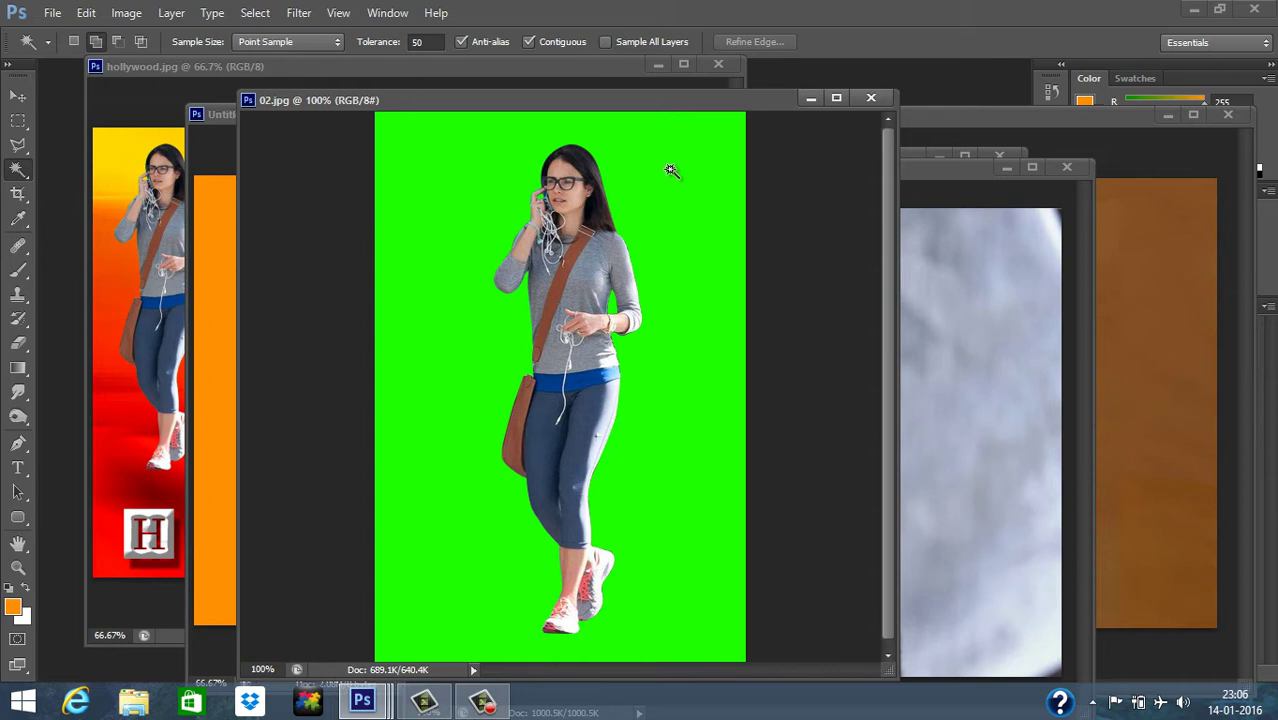
click(649, 191)
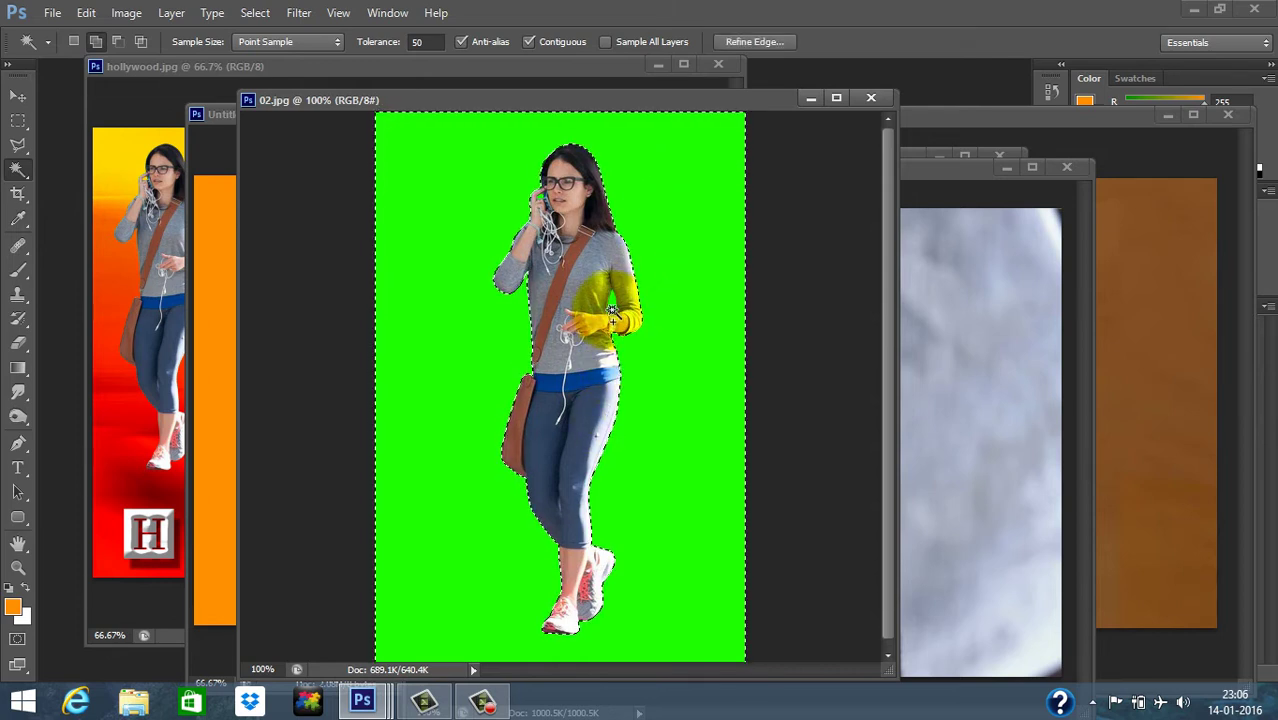
click(99, 40)
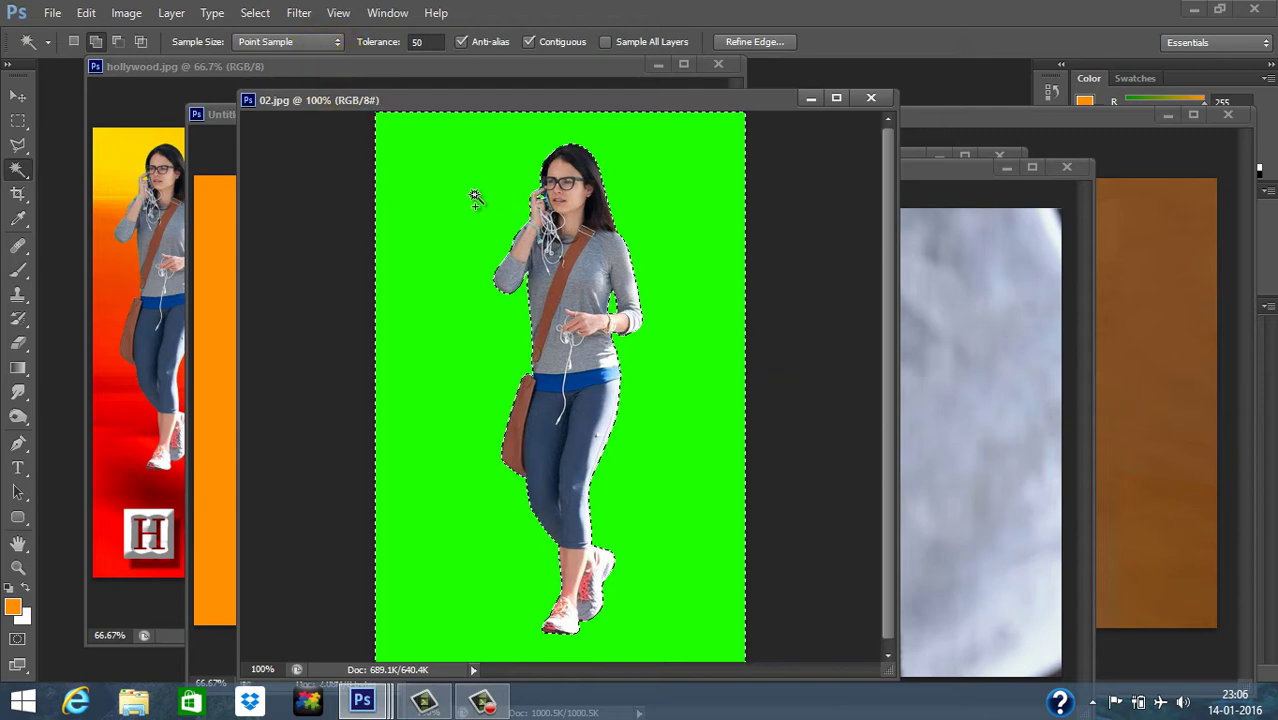
click(256, 13)
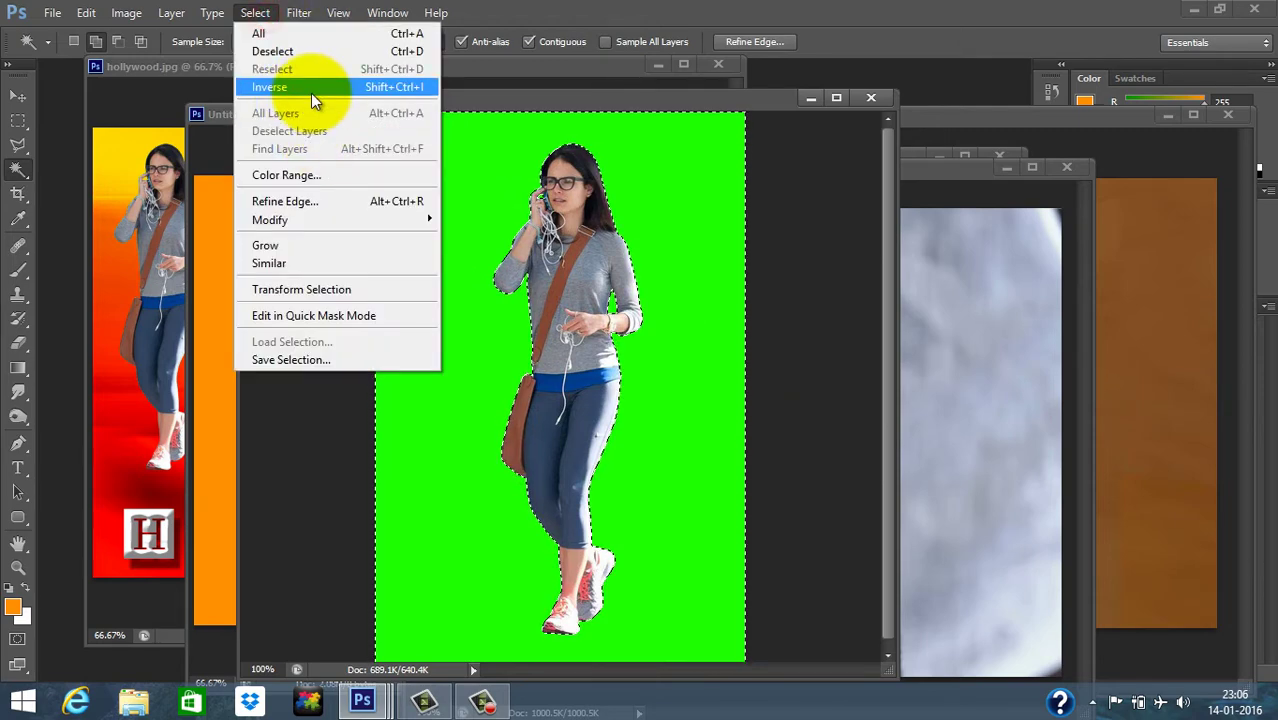
click(310, 92)
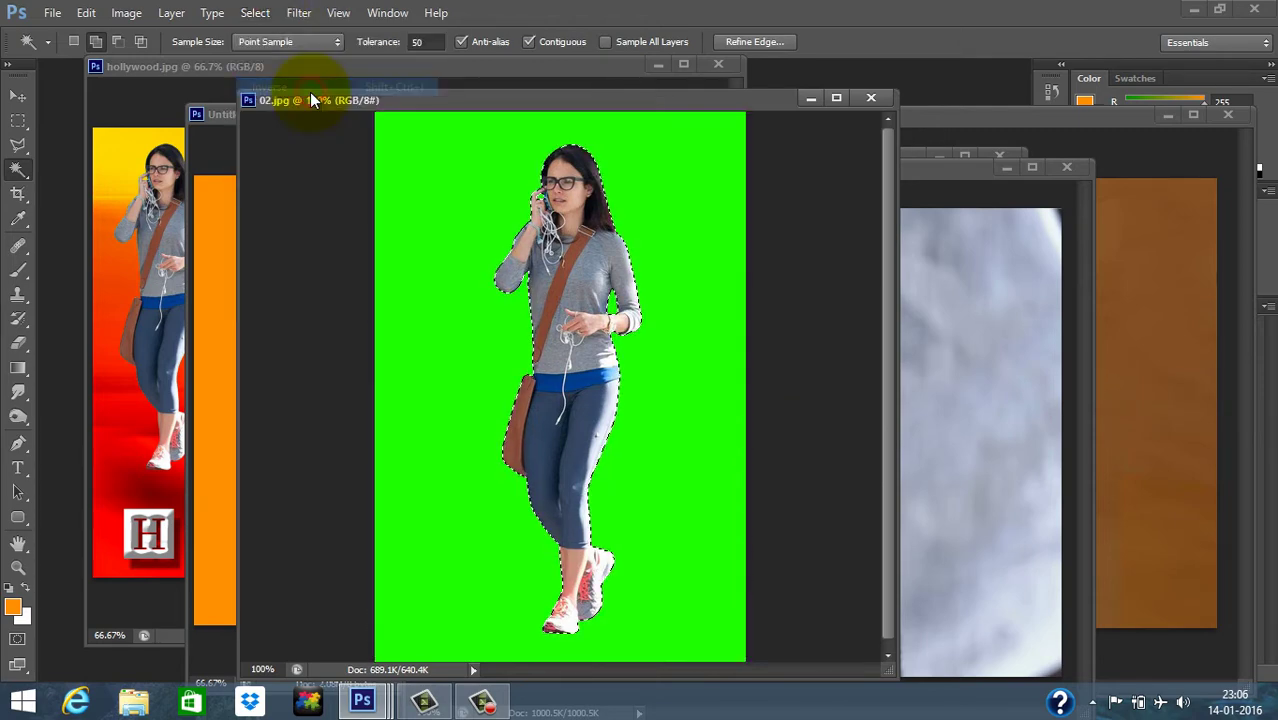
Step: Copy the selected woman from 02.jpg and paste her into the orange Untitled-1 document
click(86, 13)
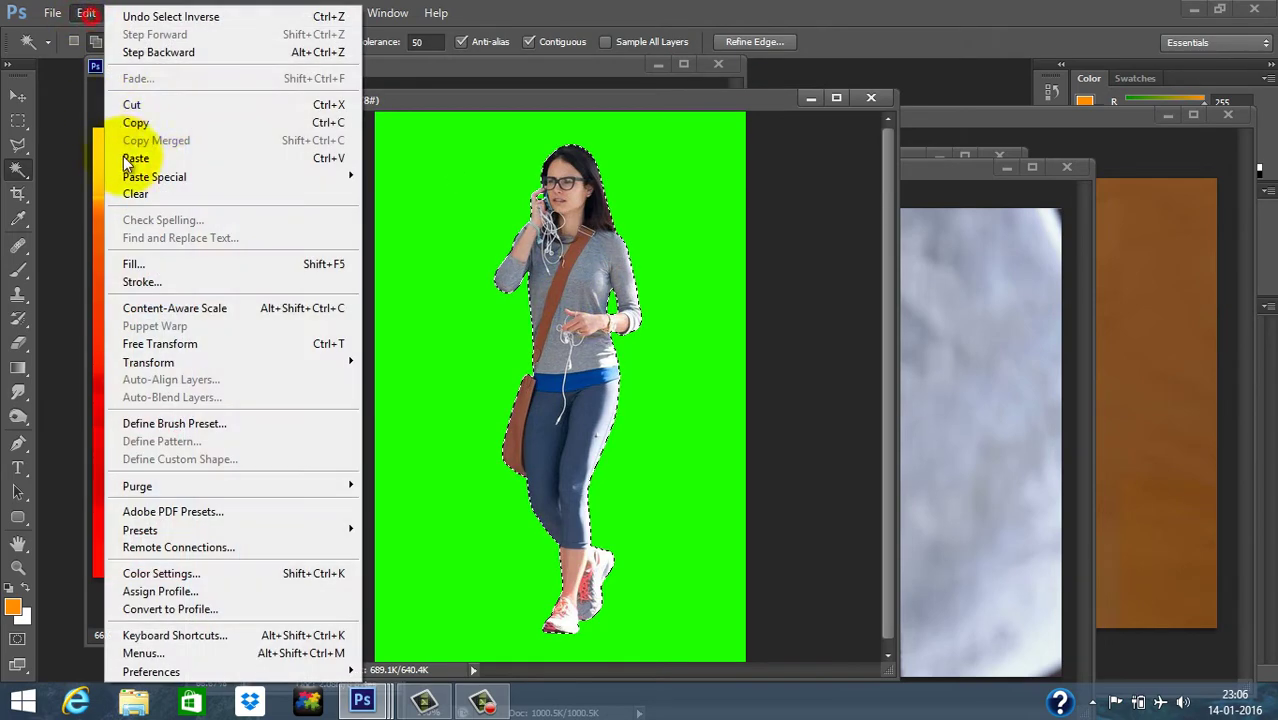
click(166, 121)
click(225, 114)
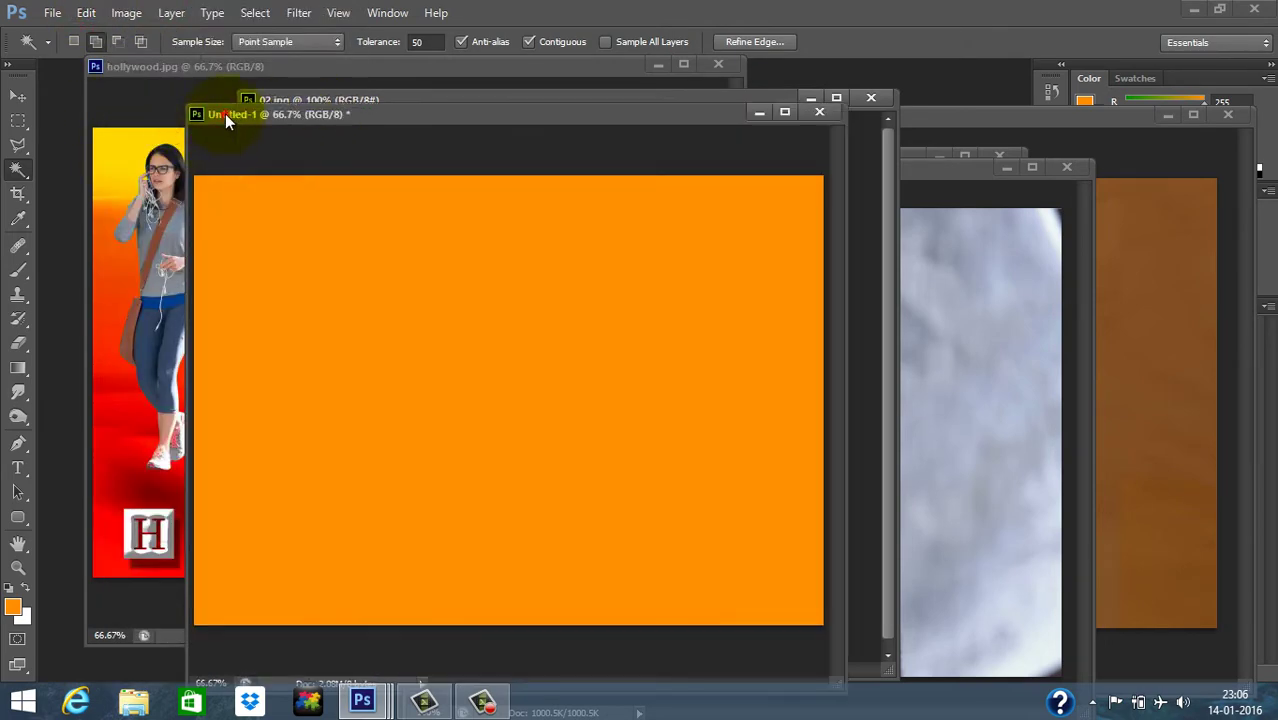
click(86, 13)
click(152, 159)
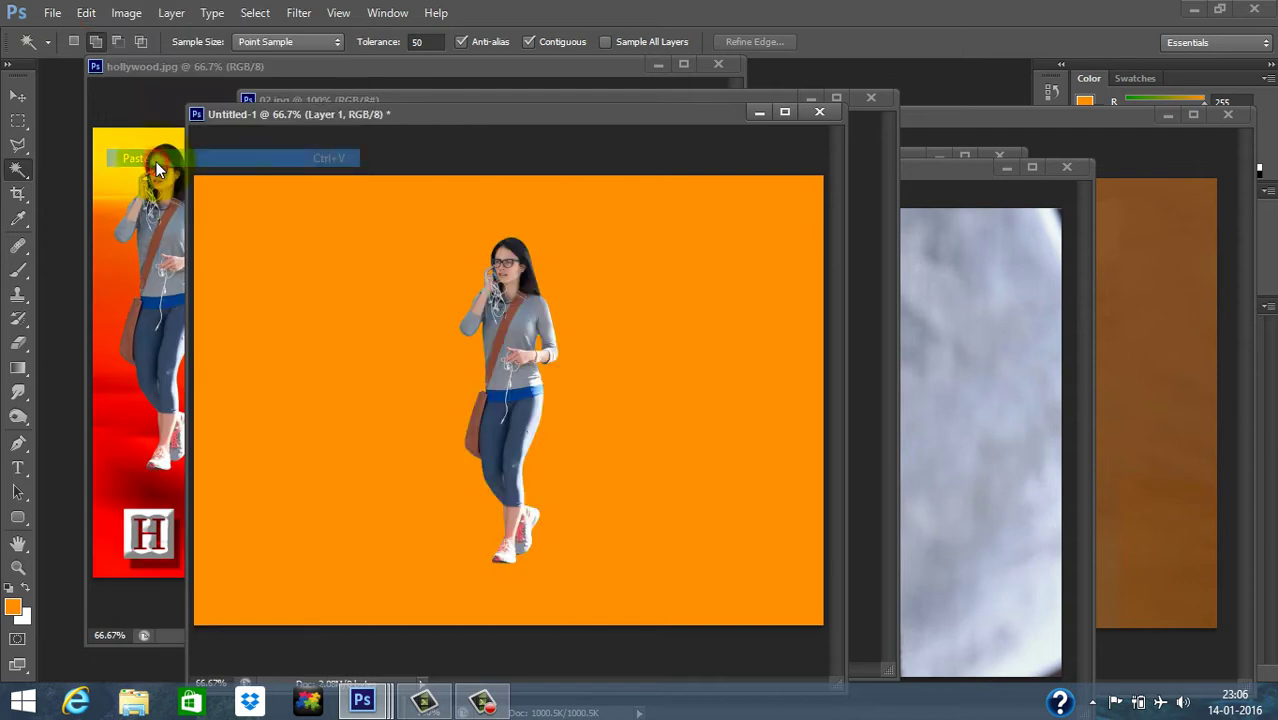
Step: Move the pasted woman to the left side of the orange canvas and close 02.jpg
click(17, 97)
drag(520, 320, 311, 294)
click(870, 238)
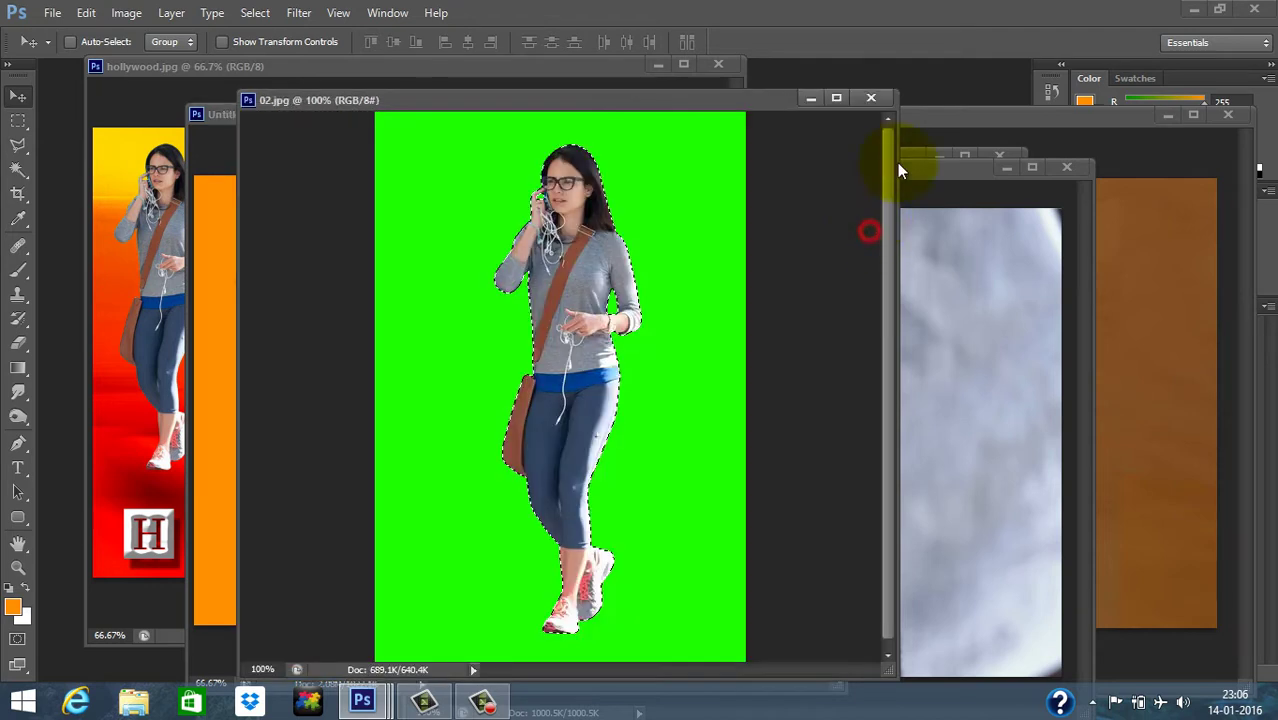
click(871, 99)
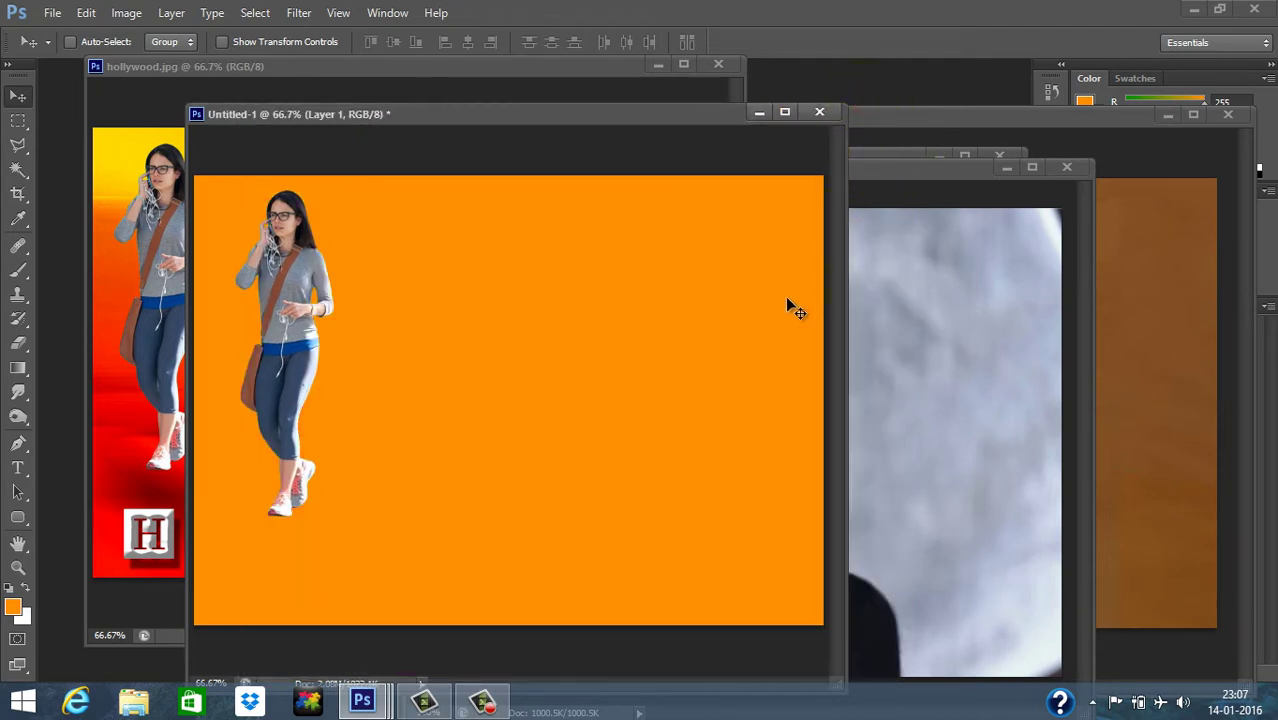
Step: Outline the dark-haired woman's face with the Polygonal Lasso, using a box whose top edge steps down diagonally as in hollywood.jpg
click(545, 91)
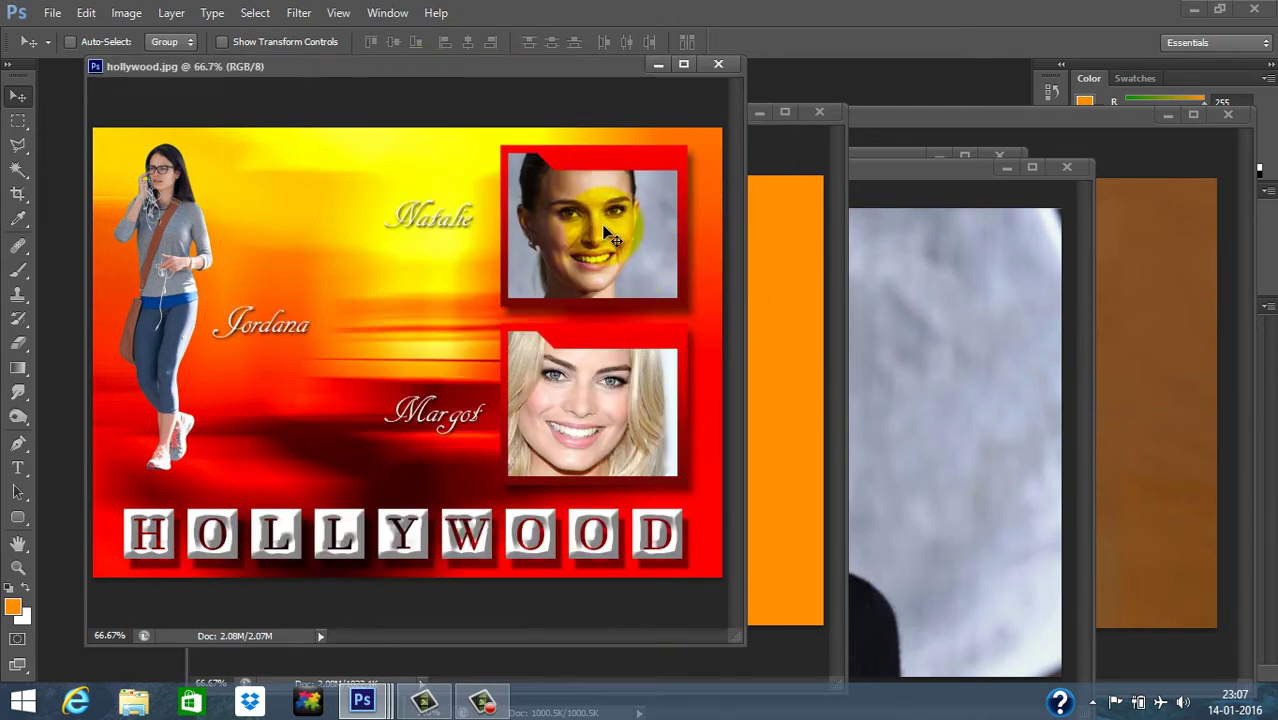
click(893, 267)
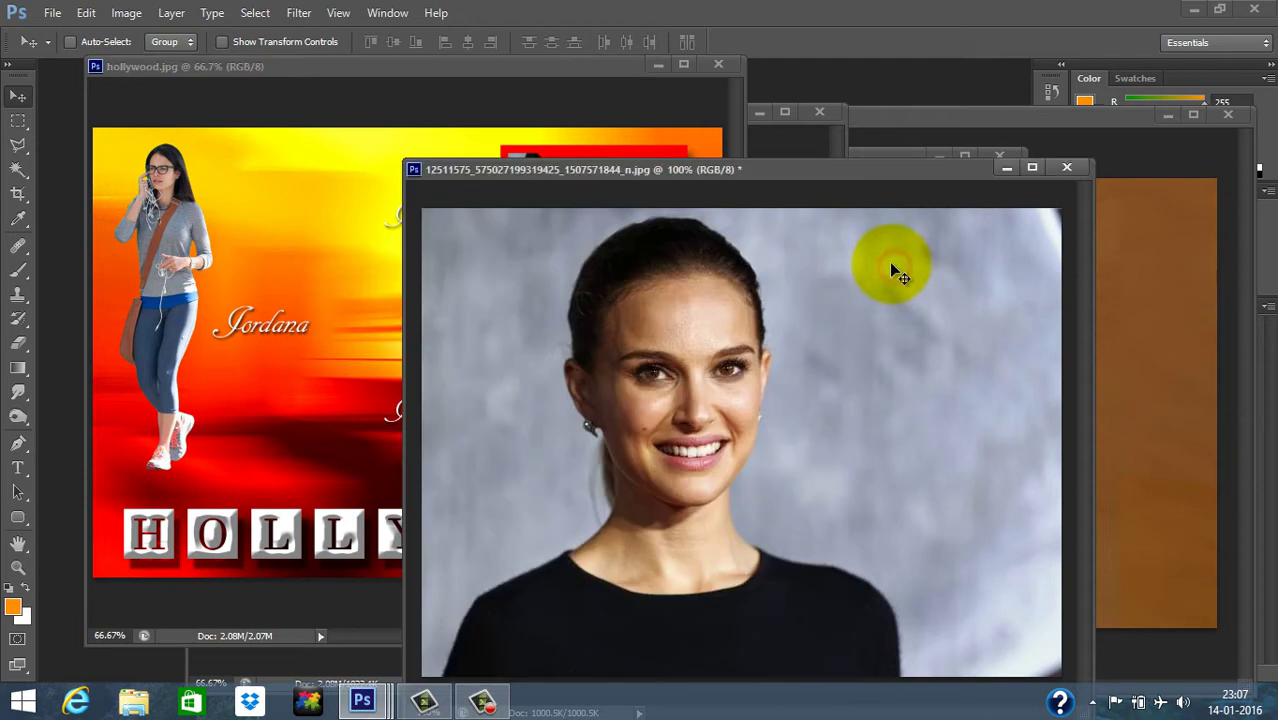
click(17, 146)
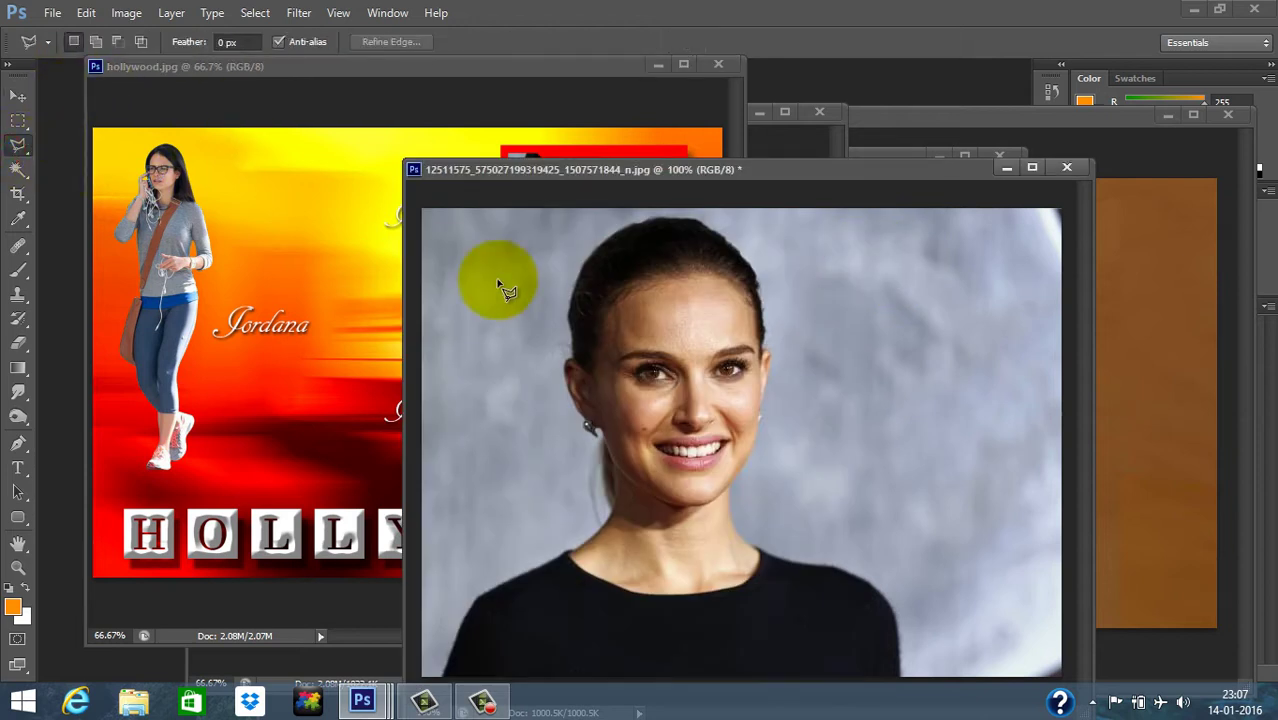
click(545, 287)
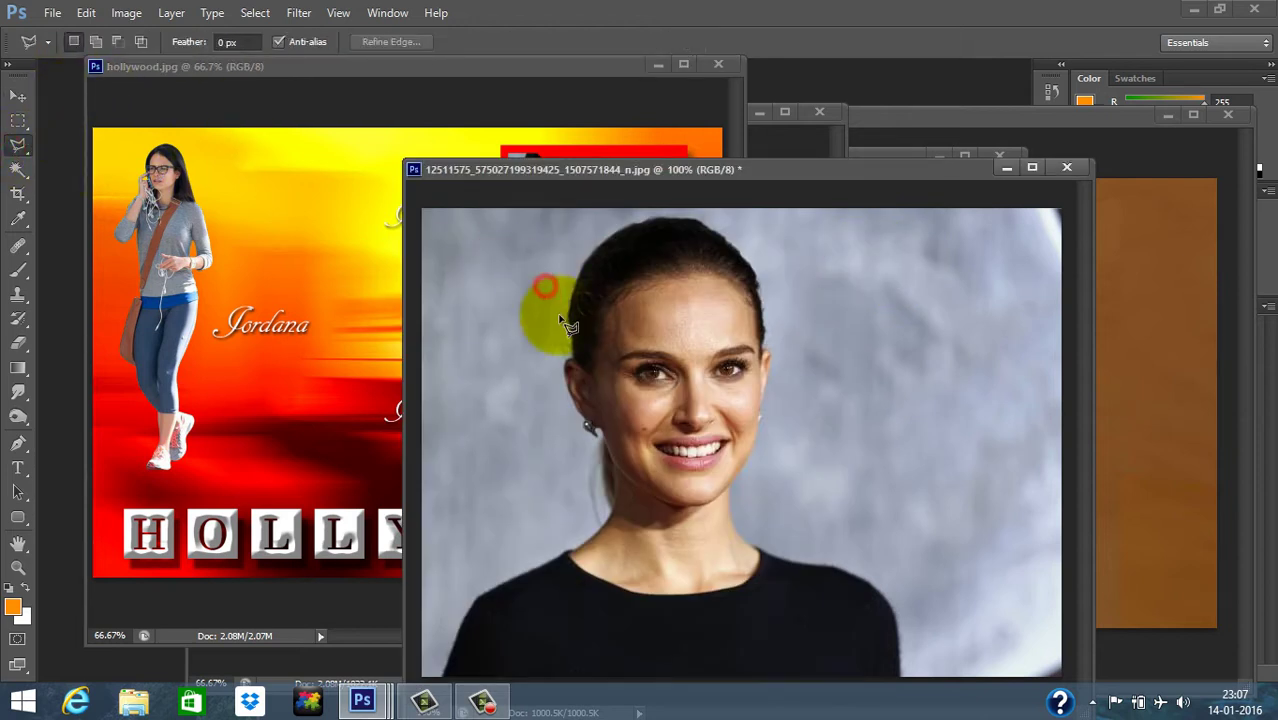
click(622, 268)
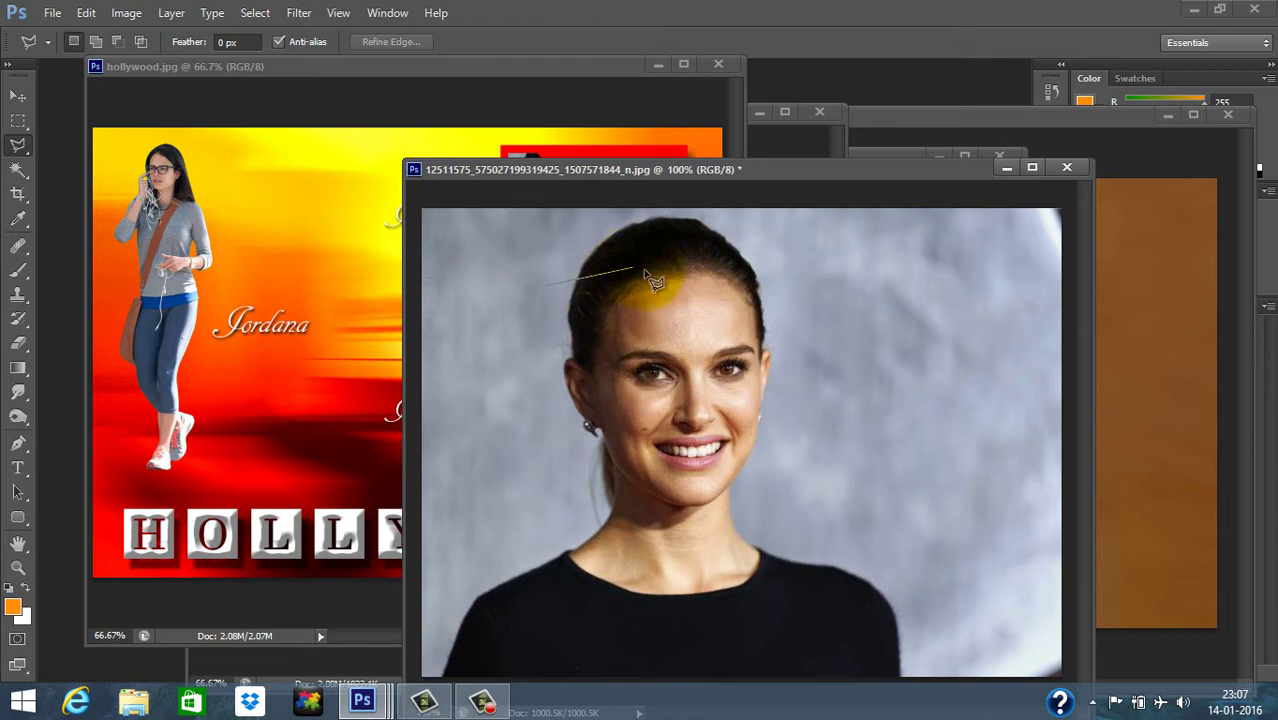
key(BackSpace)
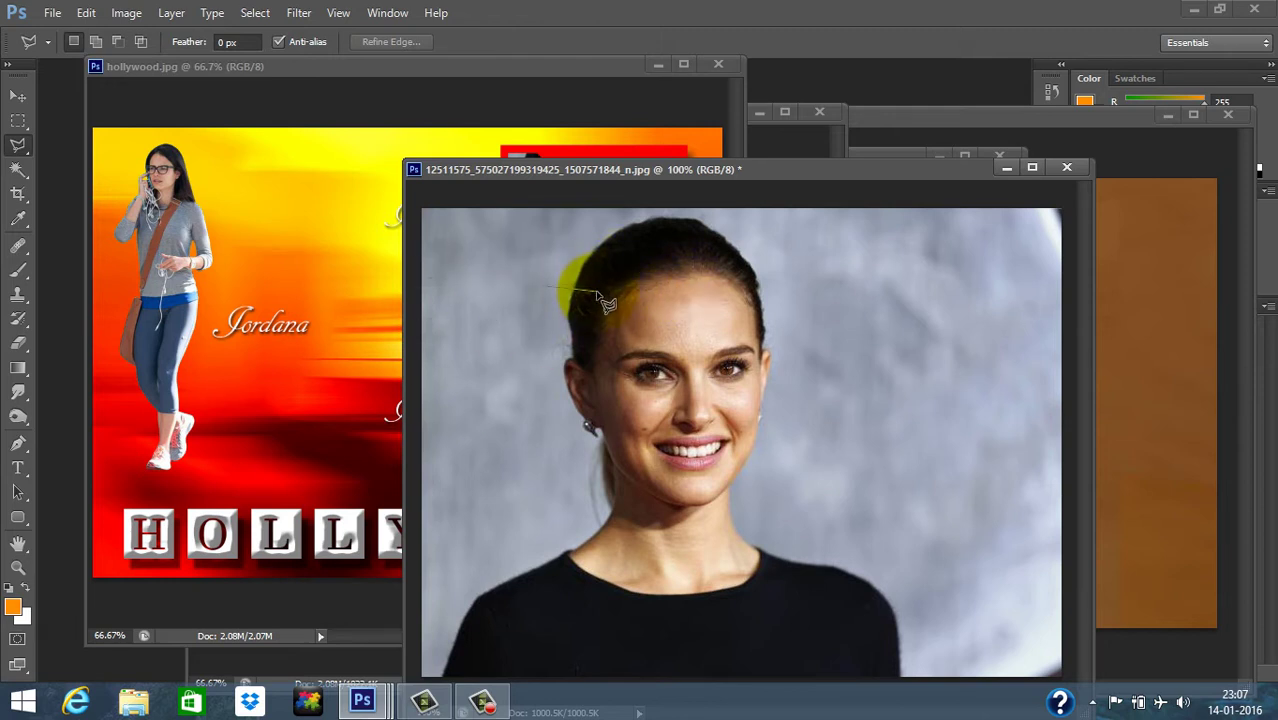
click(603, 290)
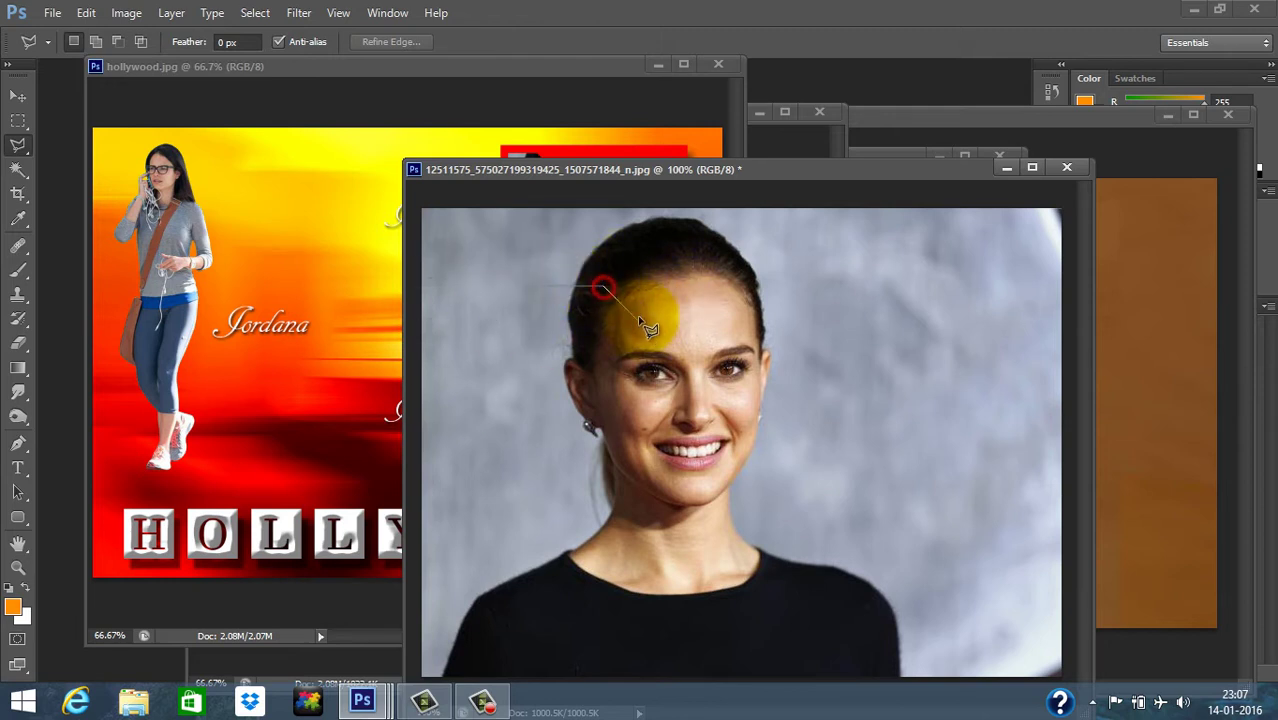
click(622, 306)
click(808, 307)
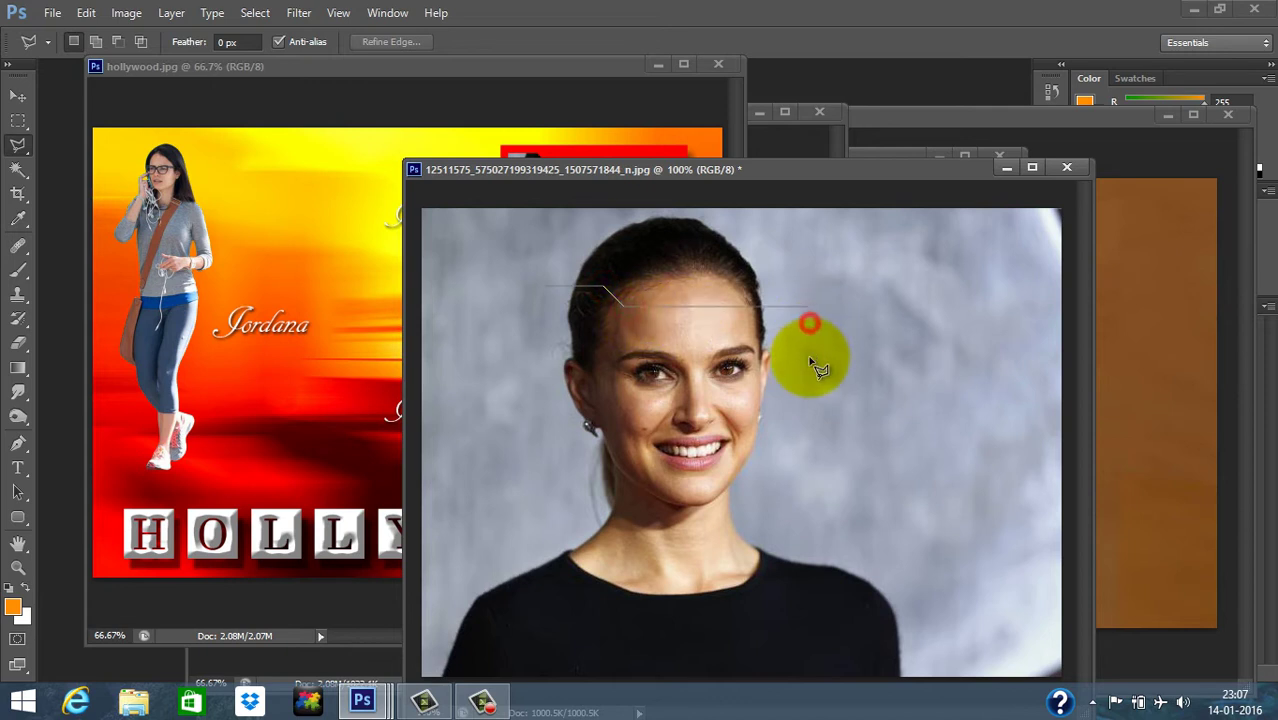
click(808, 515)
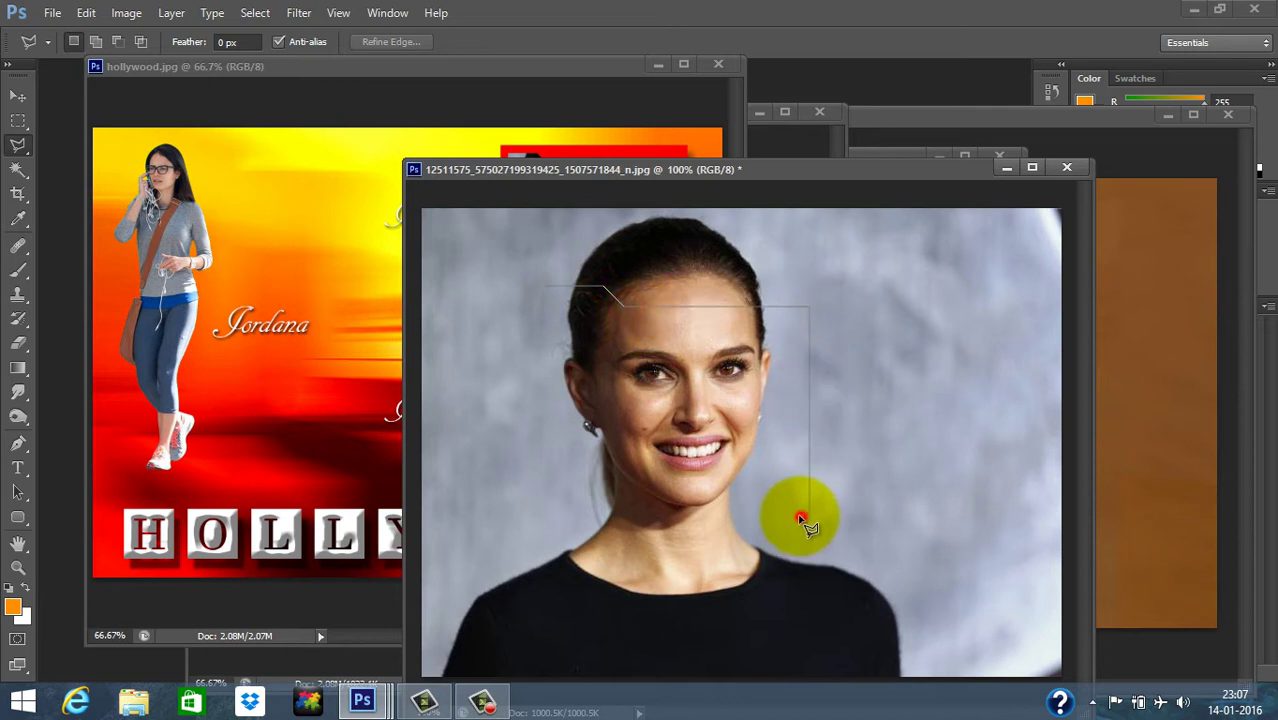
click(541, 508)
click(546, 290)
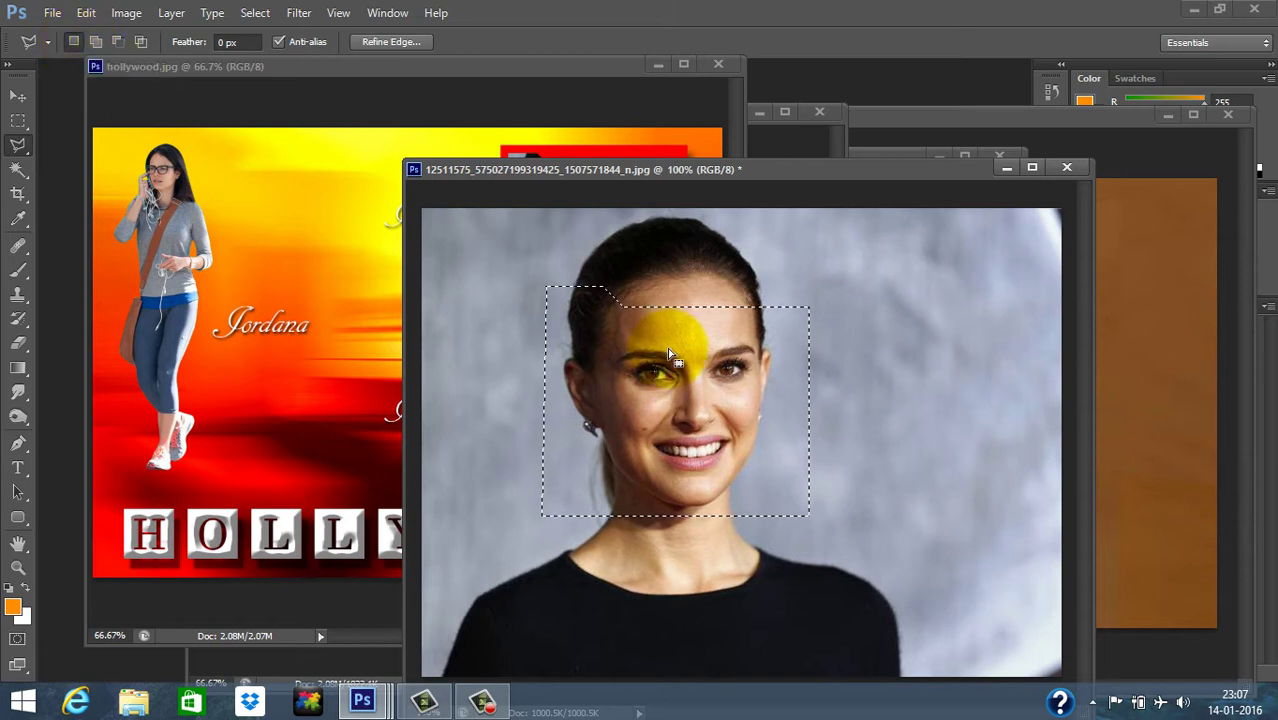
Step: Straighten the left edge of the face selection by subtracting a thin rectangular strip, and reposition the selection around the face
drag(673, 355, 723, 378)
click(558, 296)
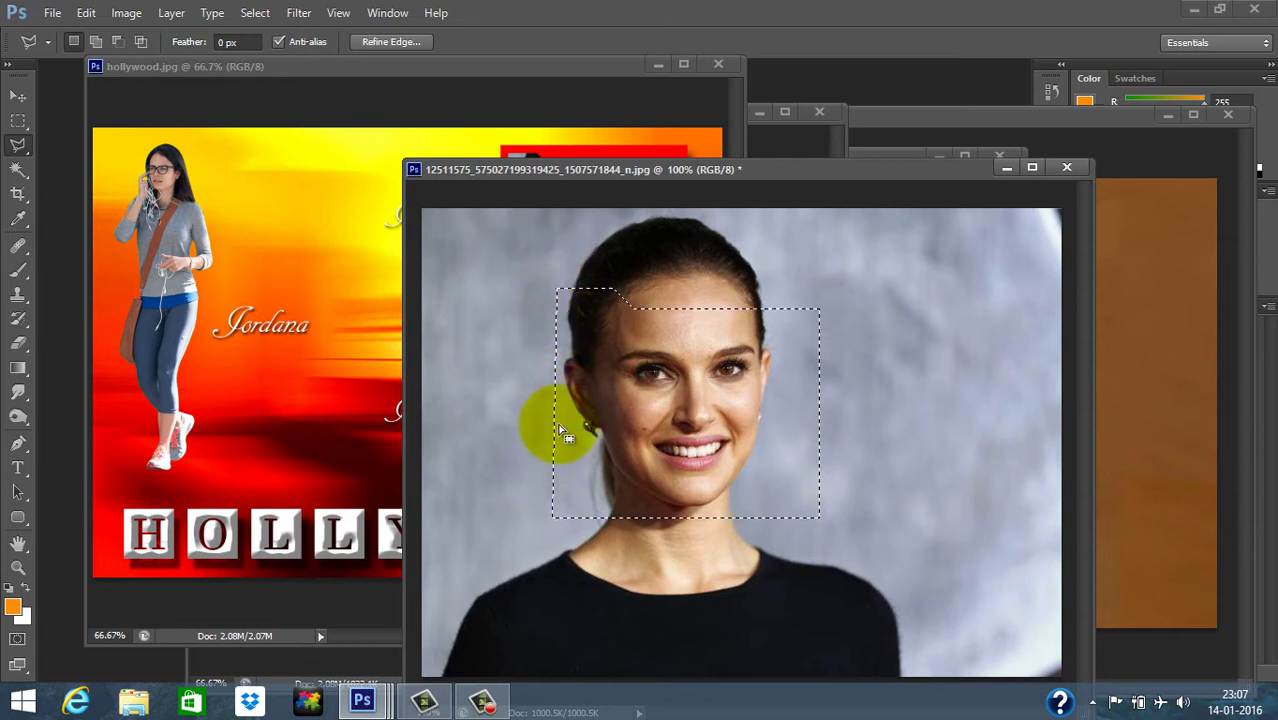
click(20, 122)
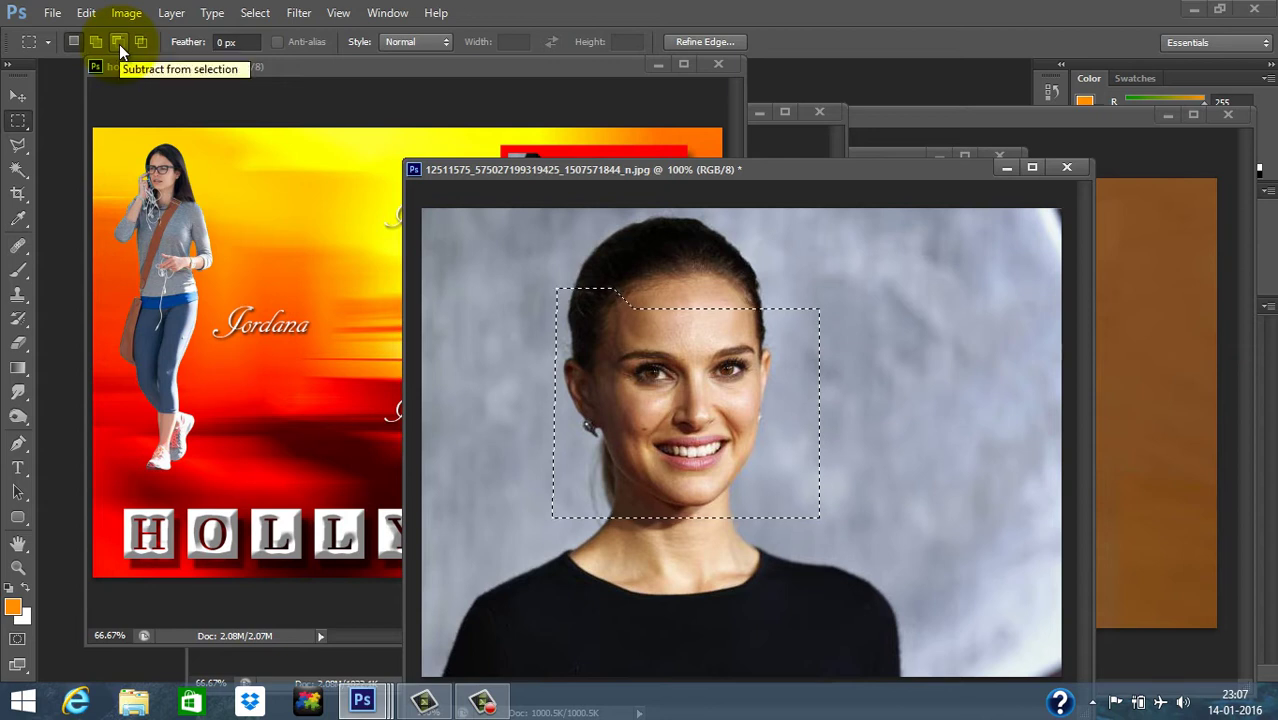
click(119, 44)
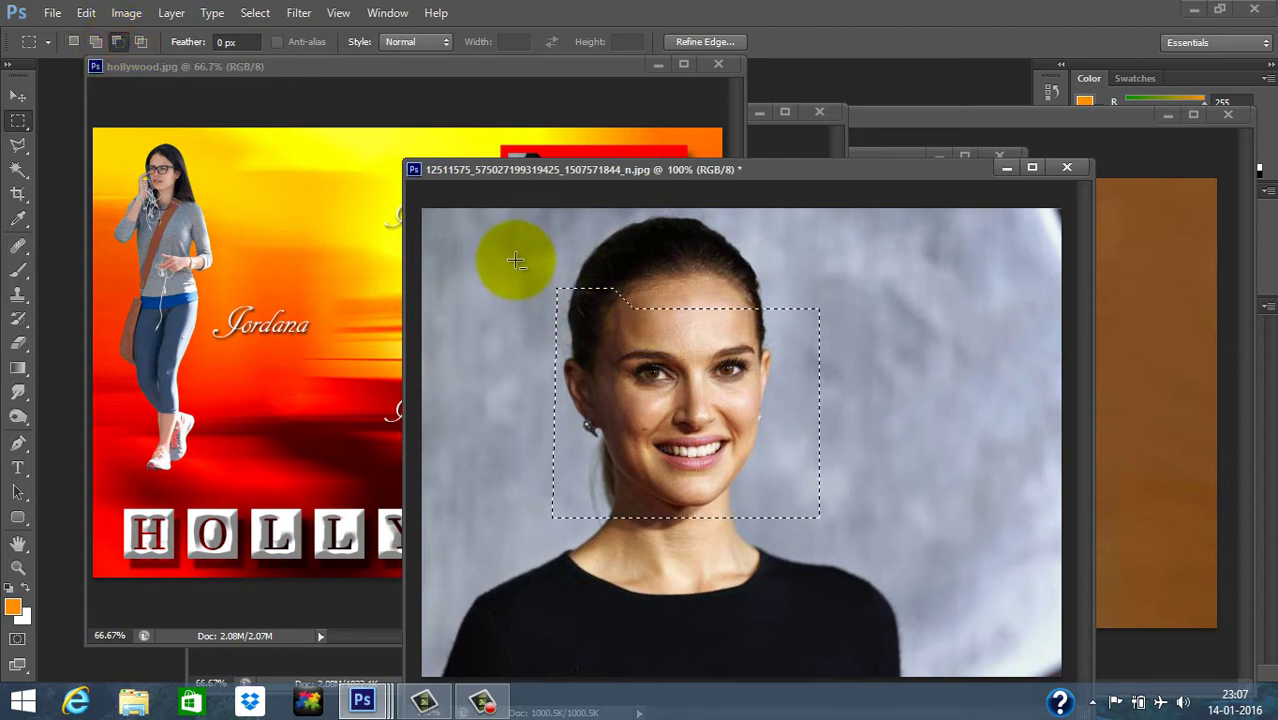
drag(515, 261, 560, 560)
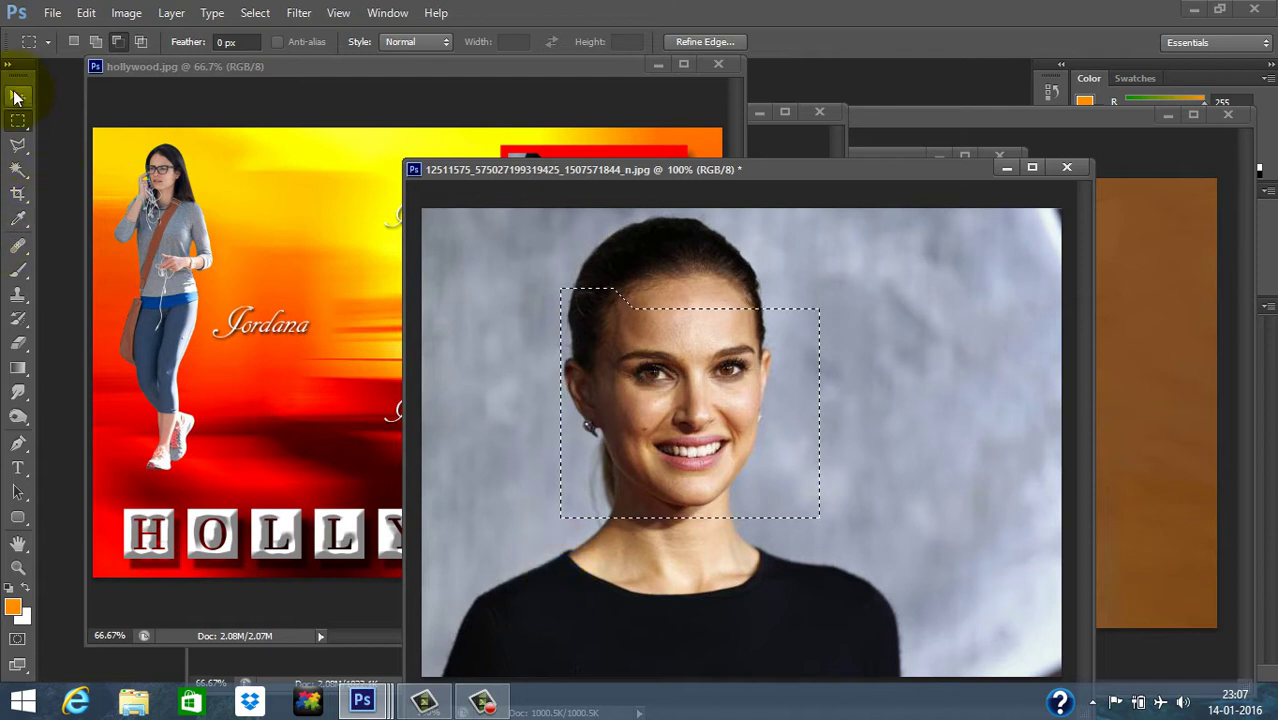
drag(735, 394, 728, 381)
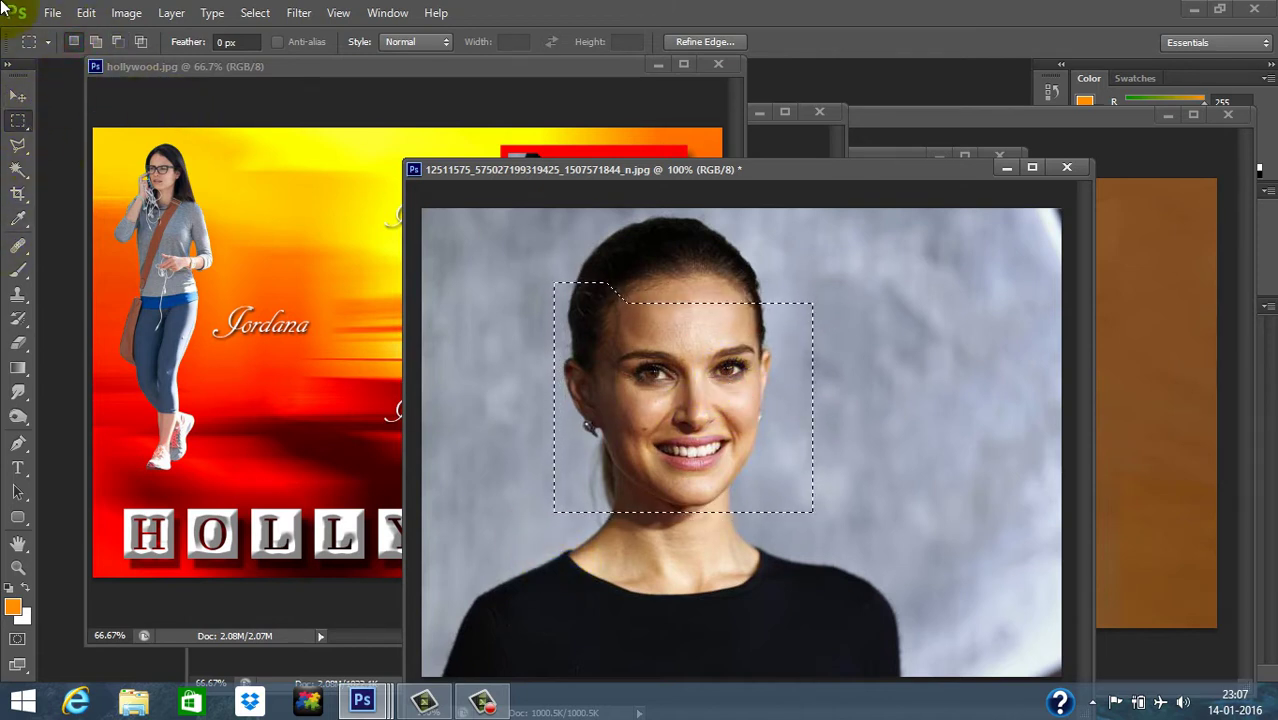
Step: Copy the selected face into Untitled-1 and place it in the upper-right area of the orange canvas
click(86, 16)
click(165, 126)
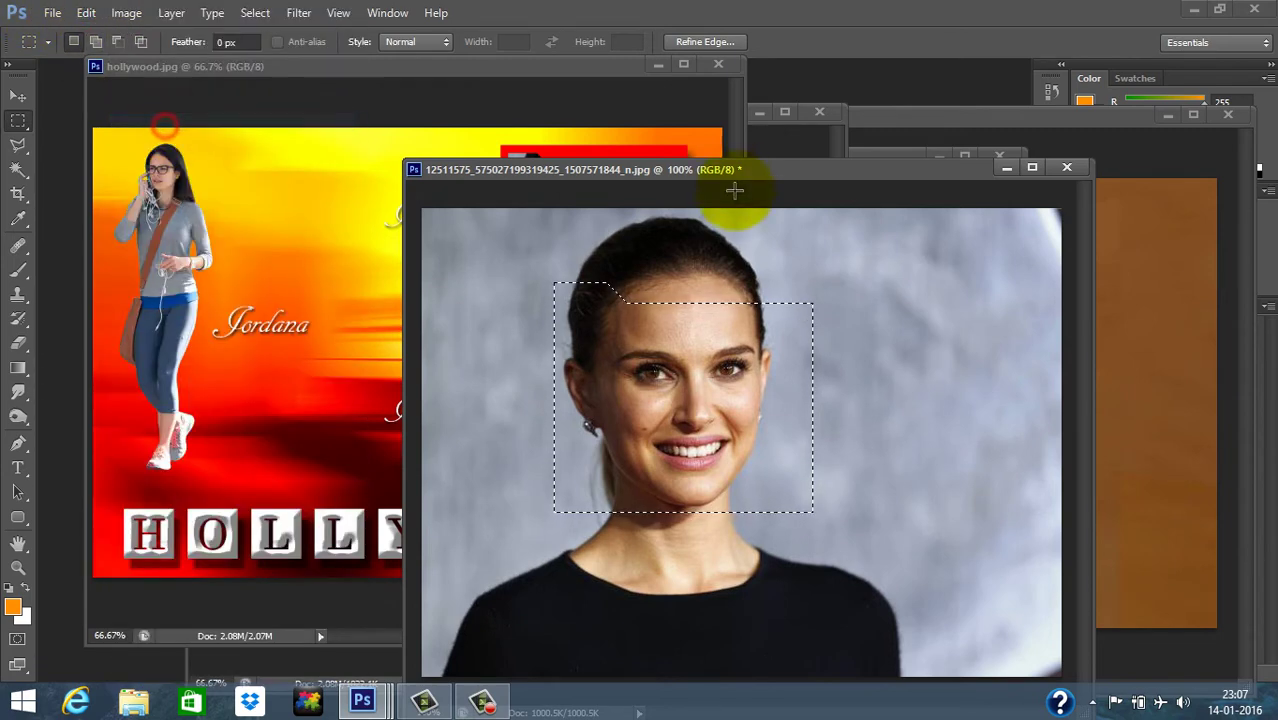
click(820, 138)
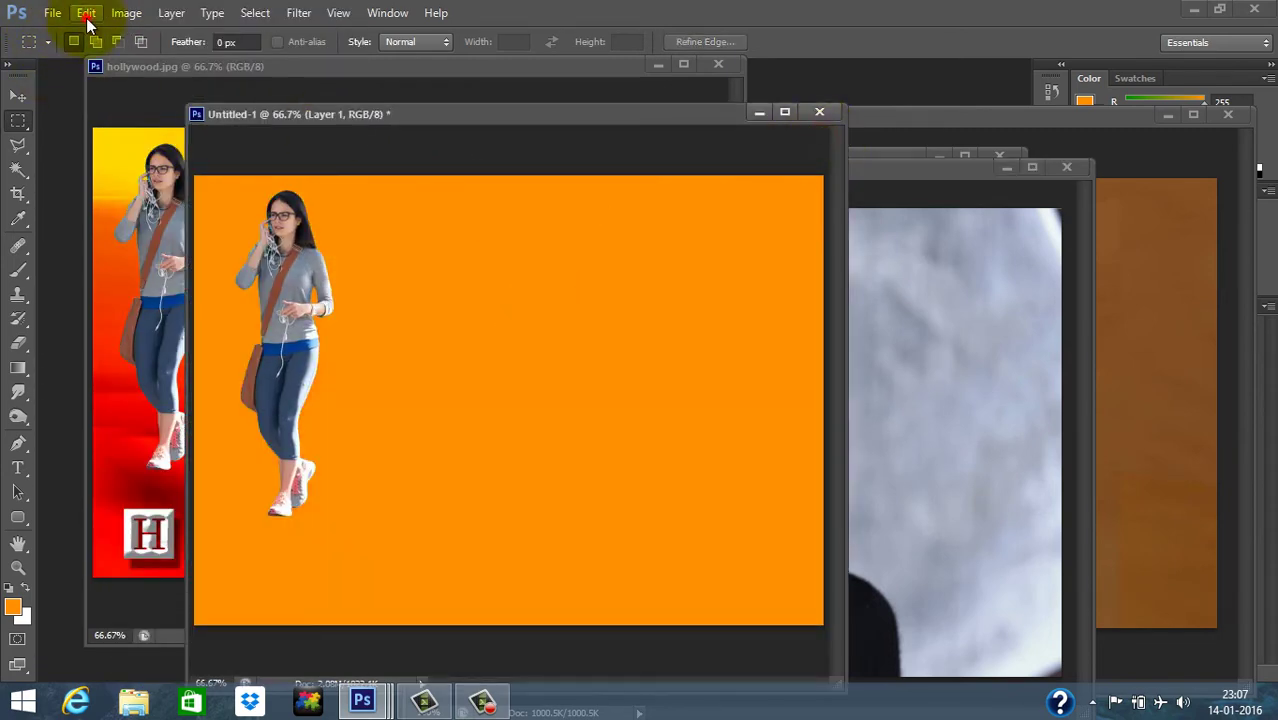
click(86, 13)
click(140, 157)
click(18, 97)
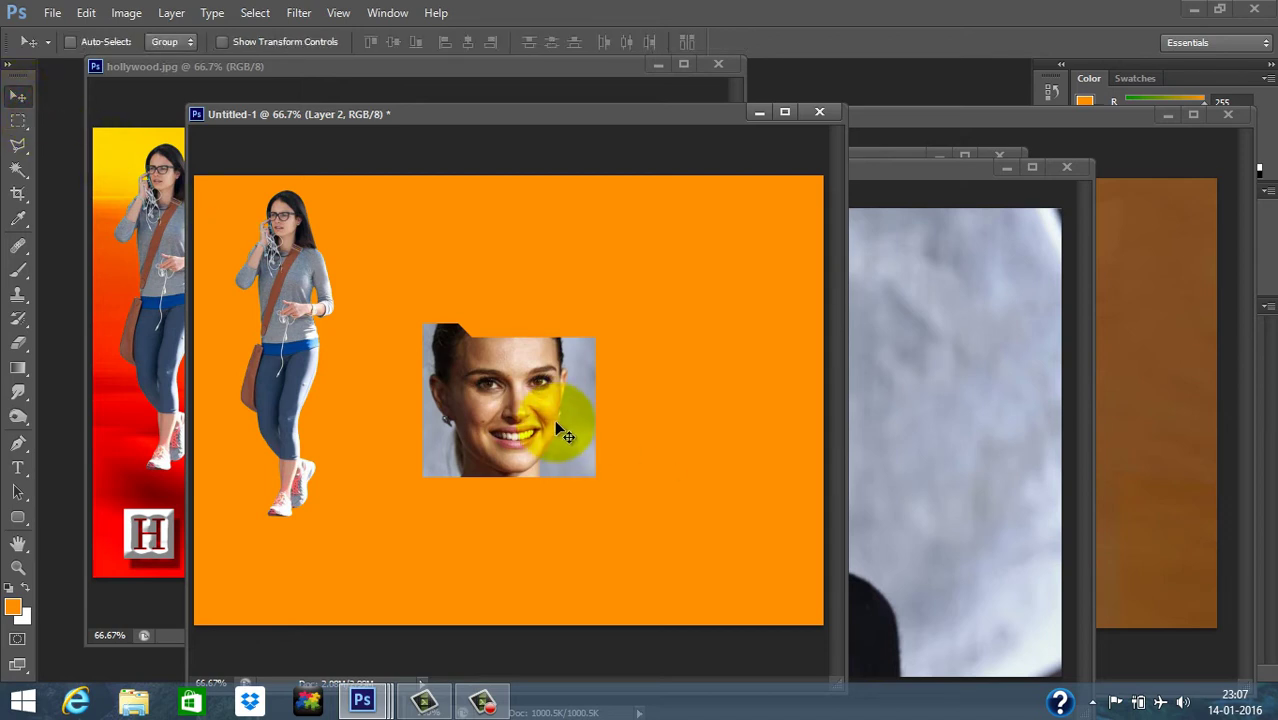
drag(588, 381, 775, 261)
Step: Arrange the two portrait documents side by side and transfer the notched selection outline onto the blonde woman's face
click(913, 292)
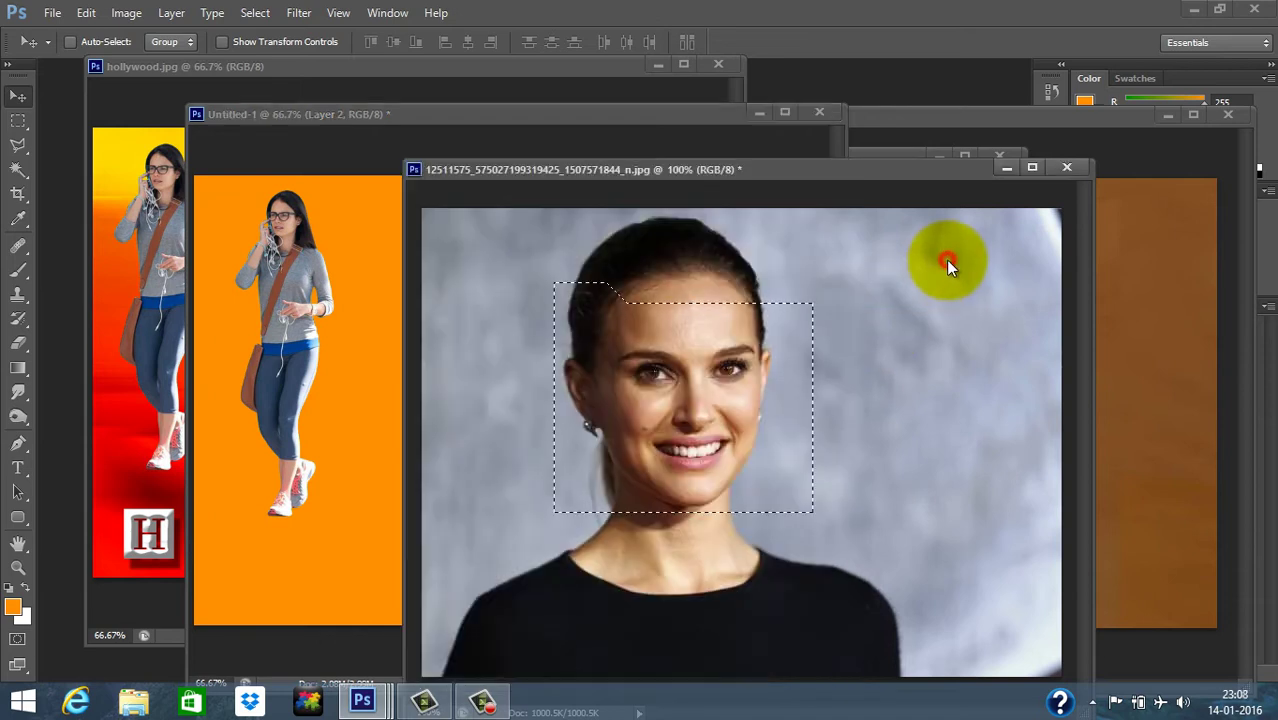
drag(881, 174, 718, 167)
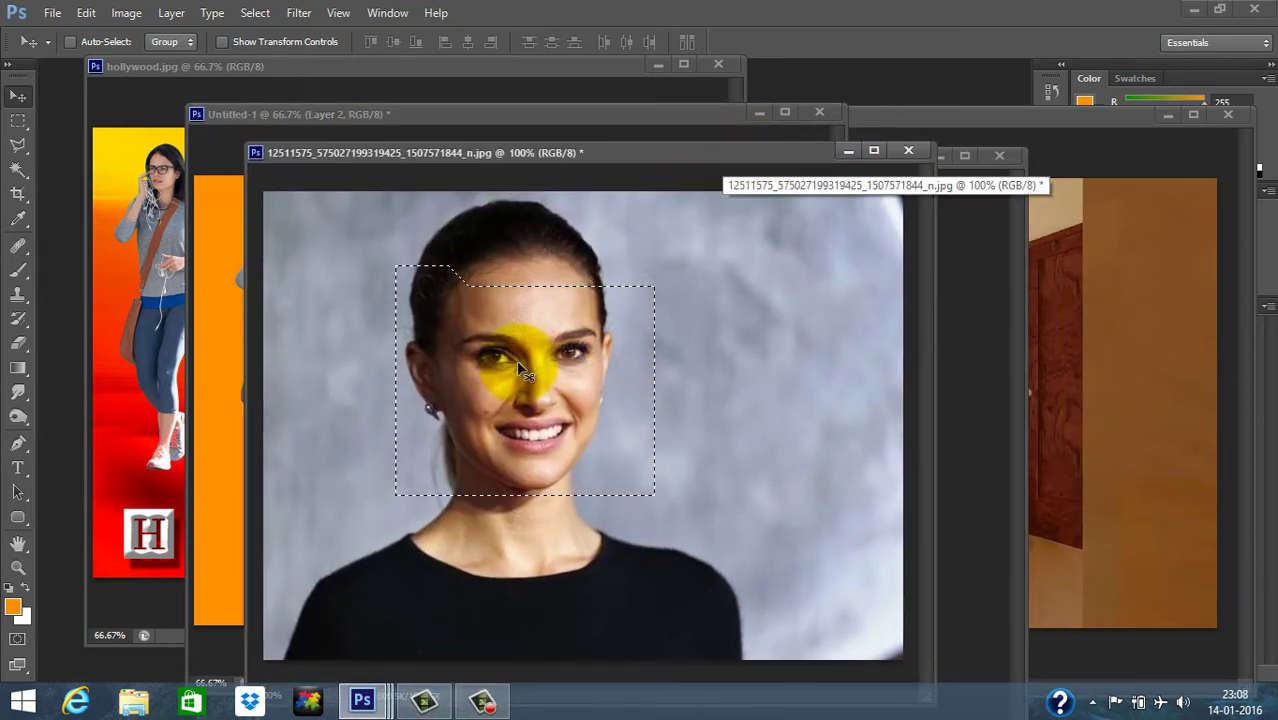
click(1000, 320)
drag(700, 160, 862, 97)
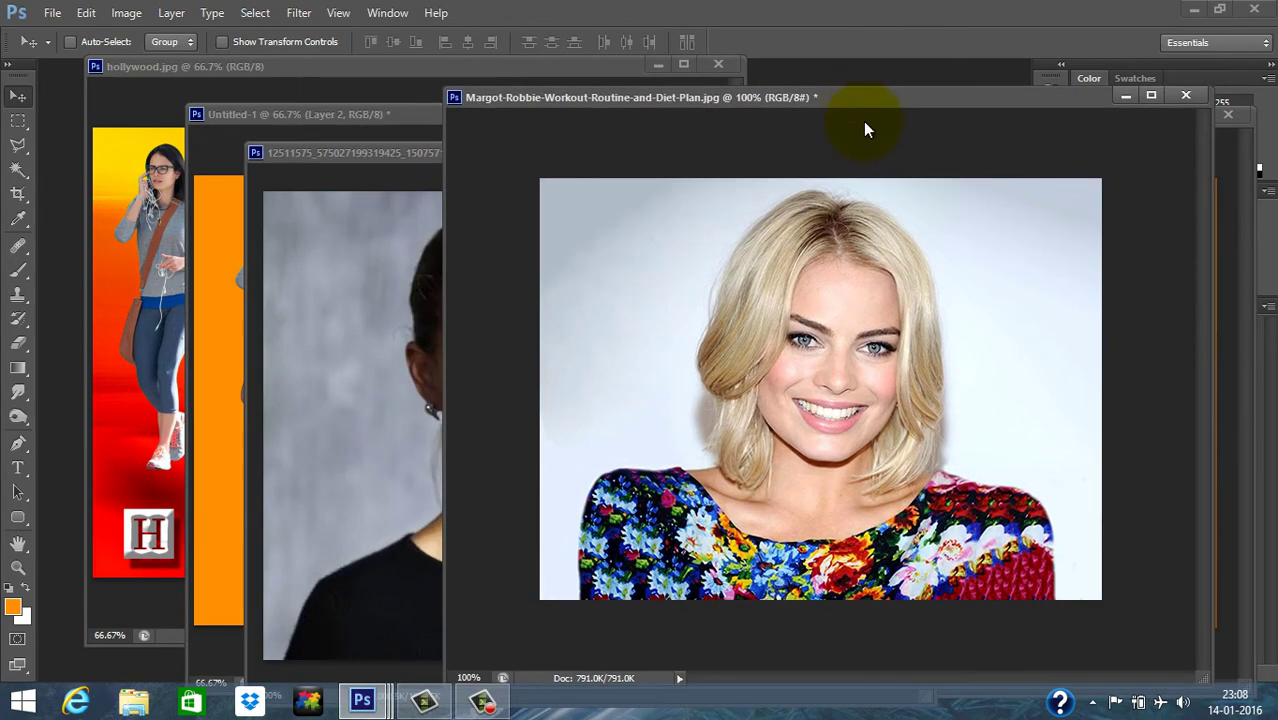
click(400, 251)
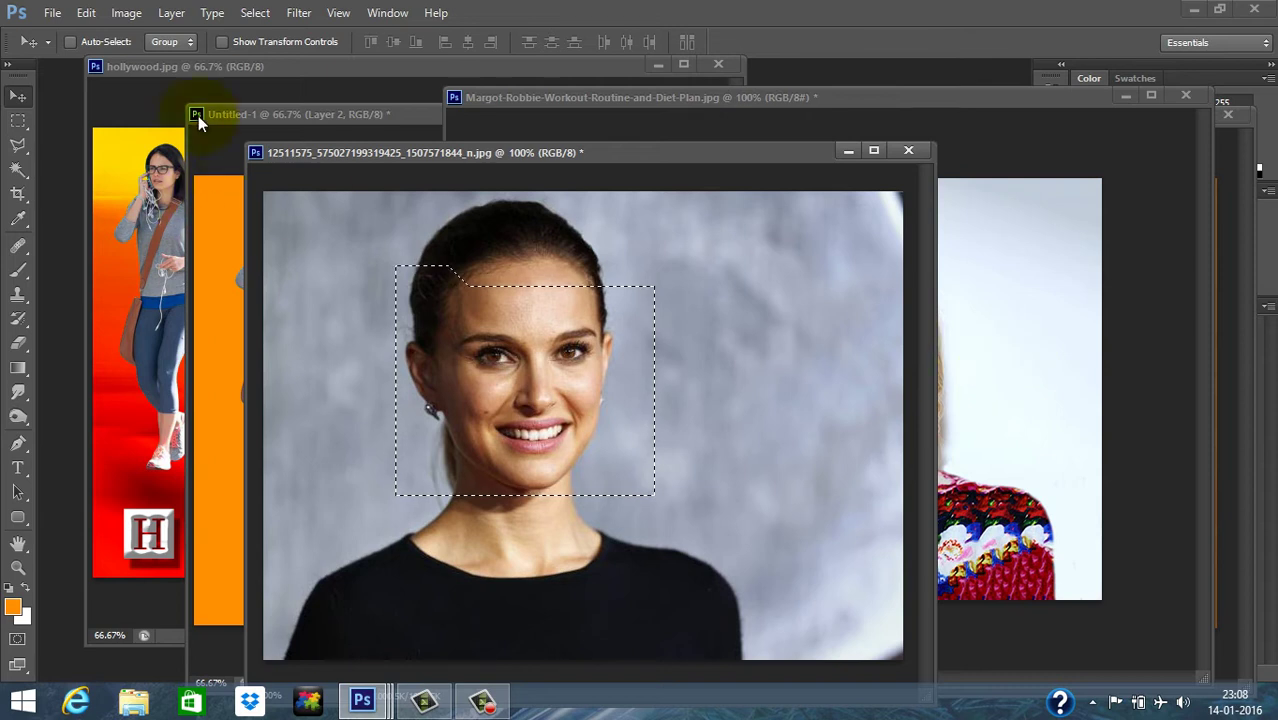
click(20, 122)
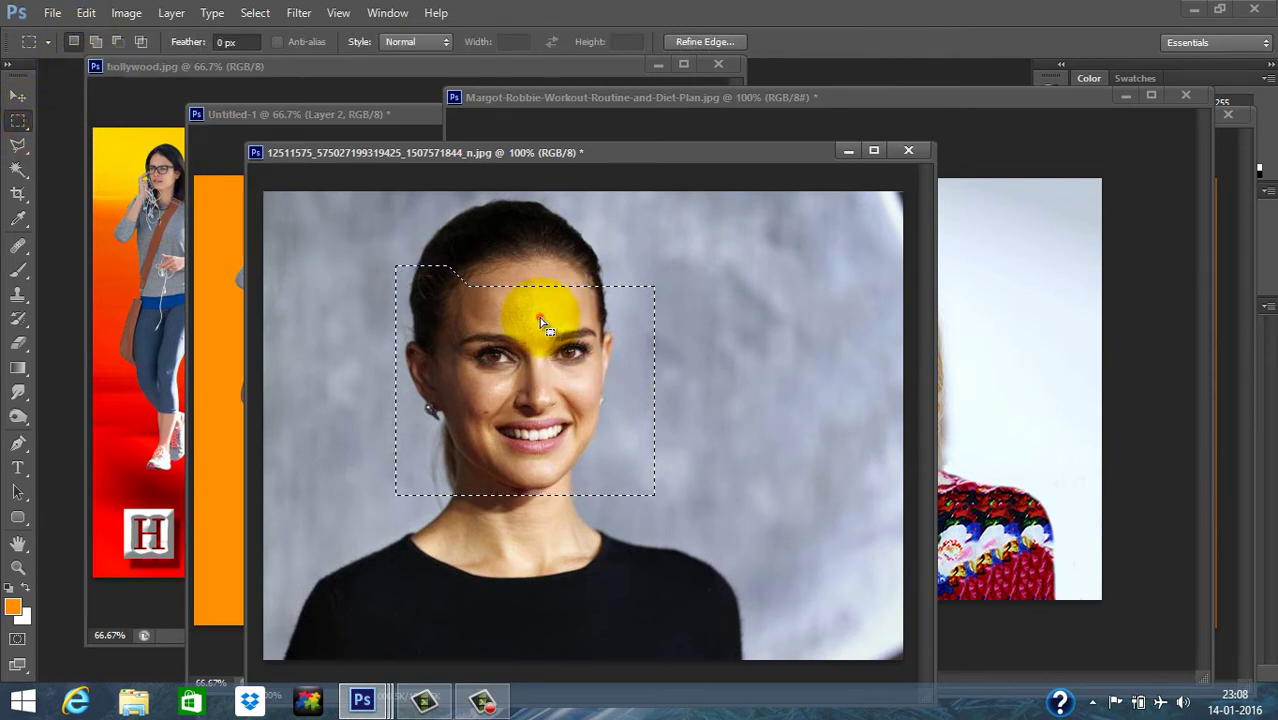
drag(613, 342, 855, 306)
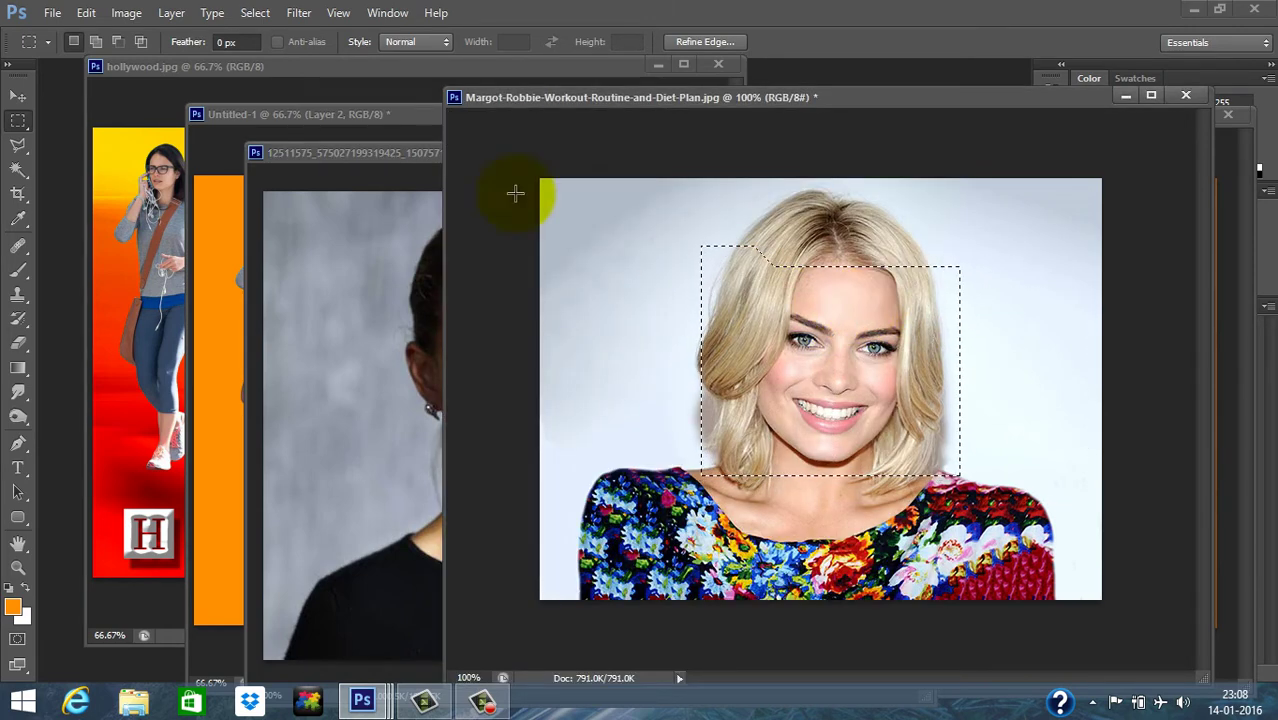
Step: Copy the blonde woman's selected face into Untitled-1 and align it below the first portrait
click(86, 12)
click(171, 124)
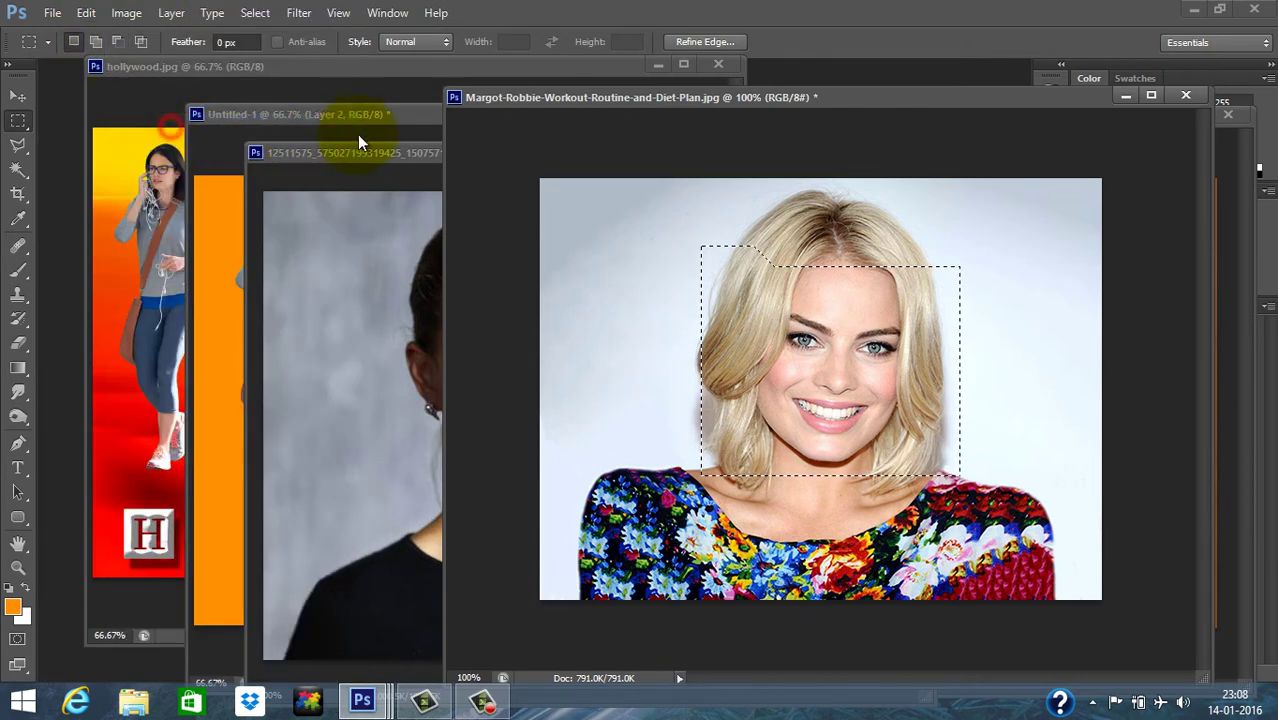
click(357, 134)
click(86, 12)
click(136, 158)
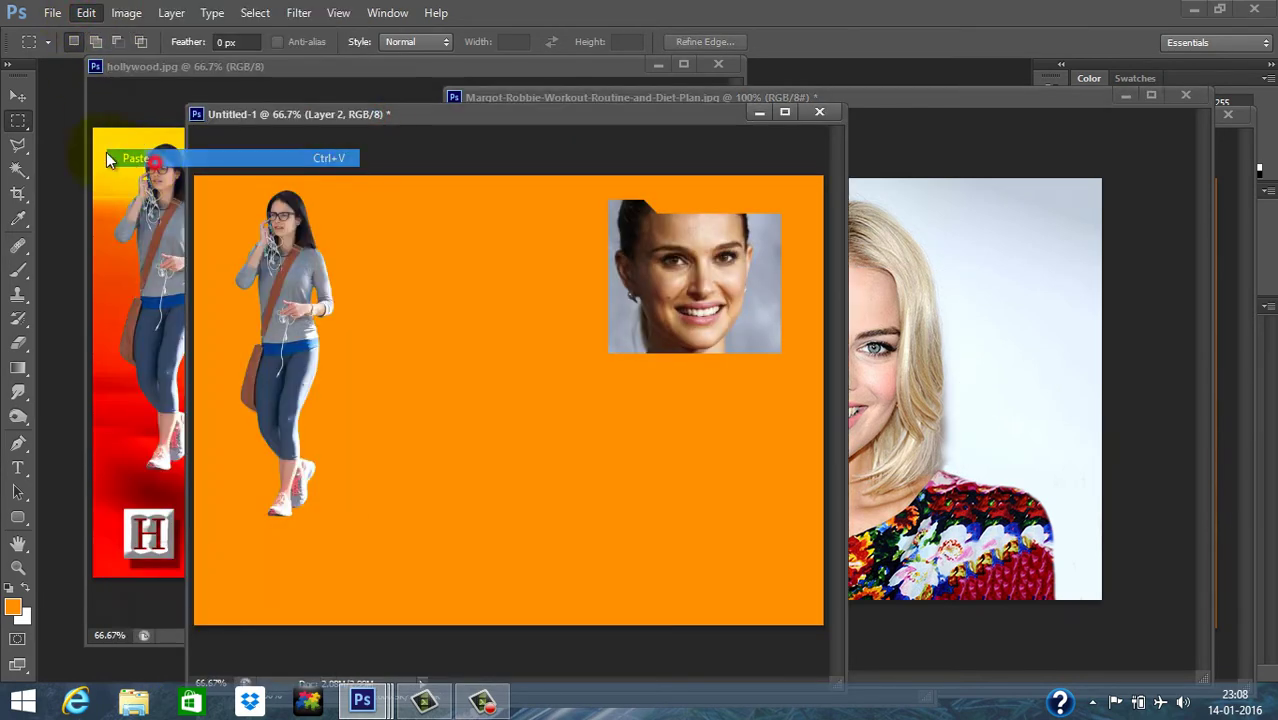
click(18, 96)
drag(503, 387, 690, 453)
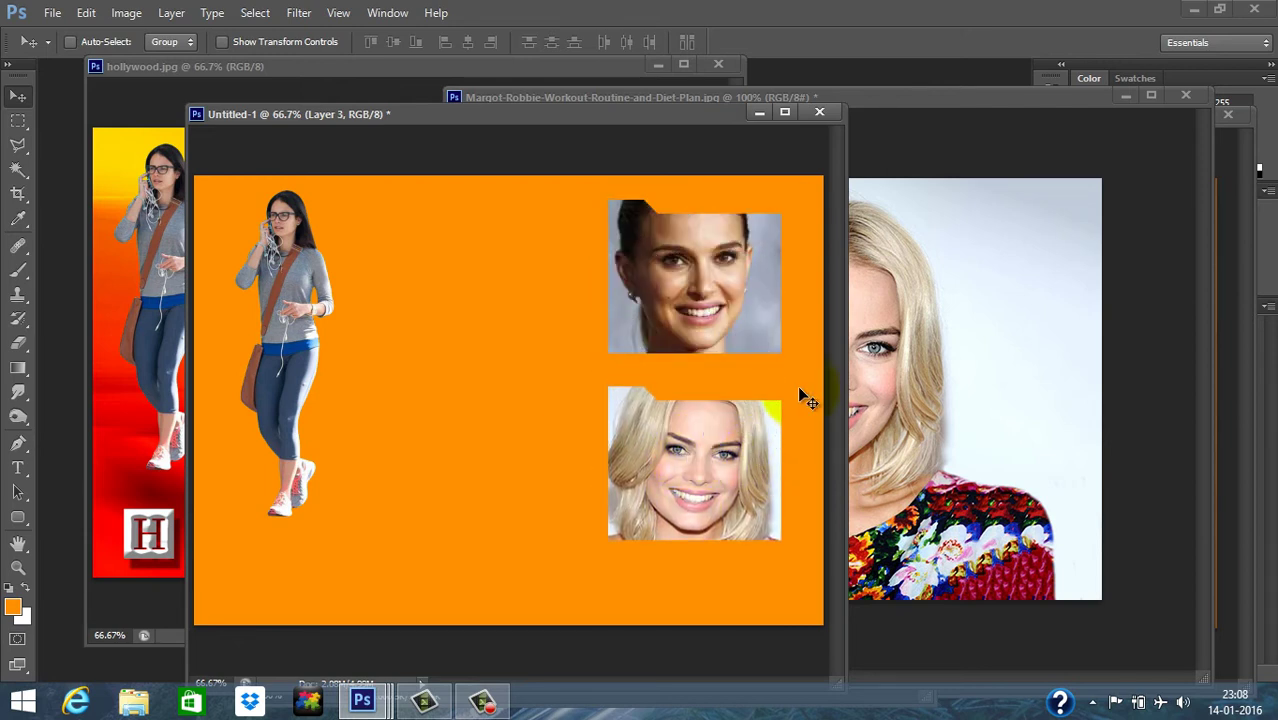
Step: Check the portrait frames in hollywood.jpg and add a new empty layer above the pasted portraits in Untitled-1
click(306, 72)
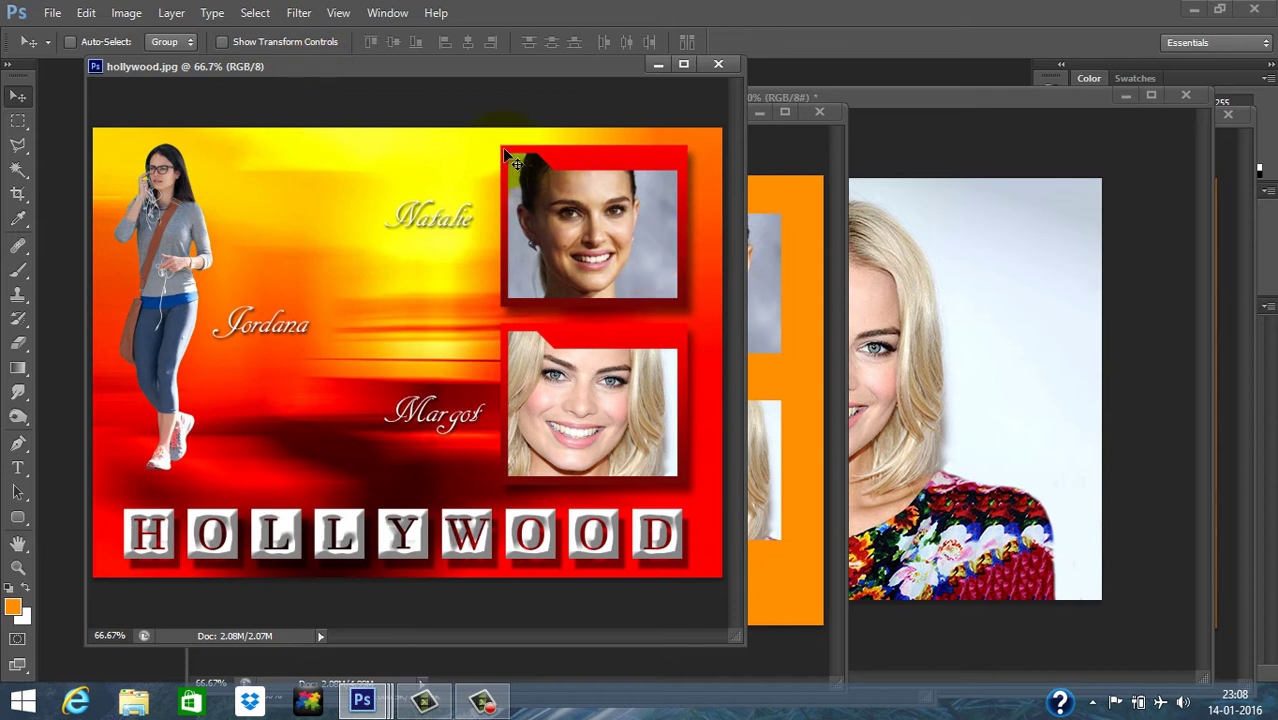
drag(690, 192, 598, 236)
click(810, 261)
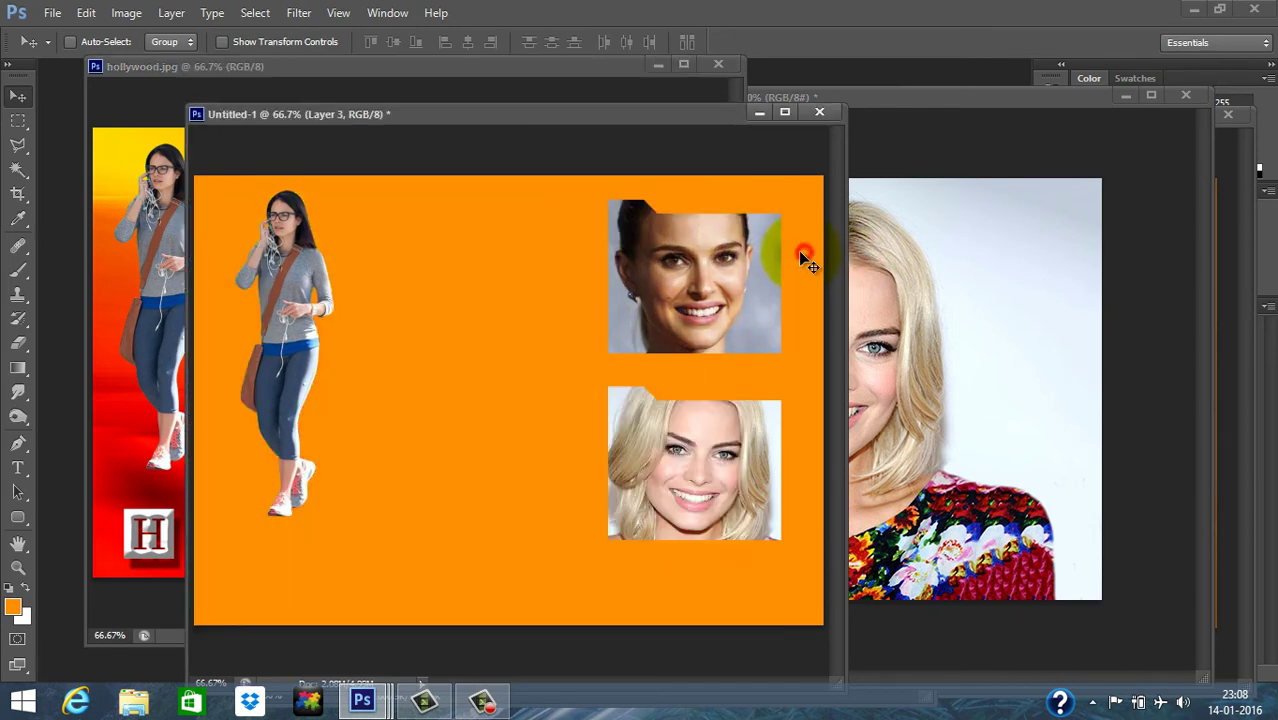
click(387, 12)
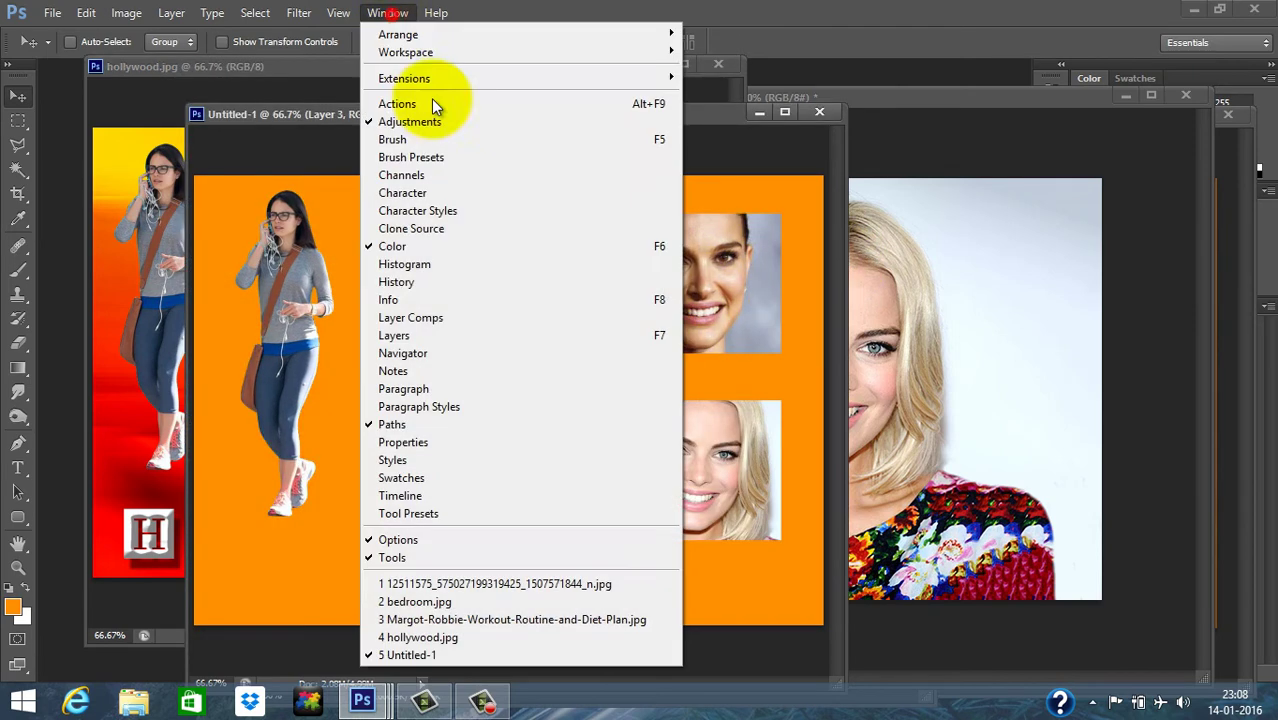
click(476, 336)
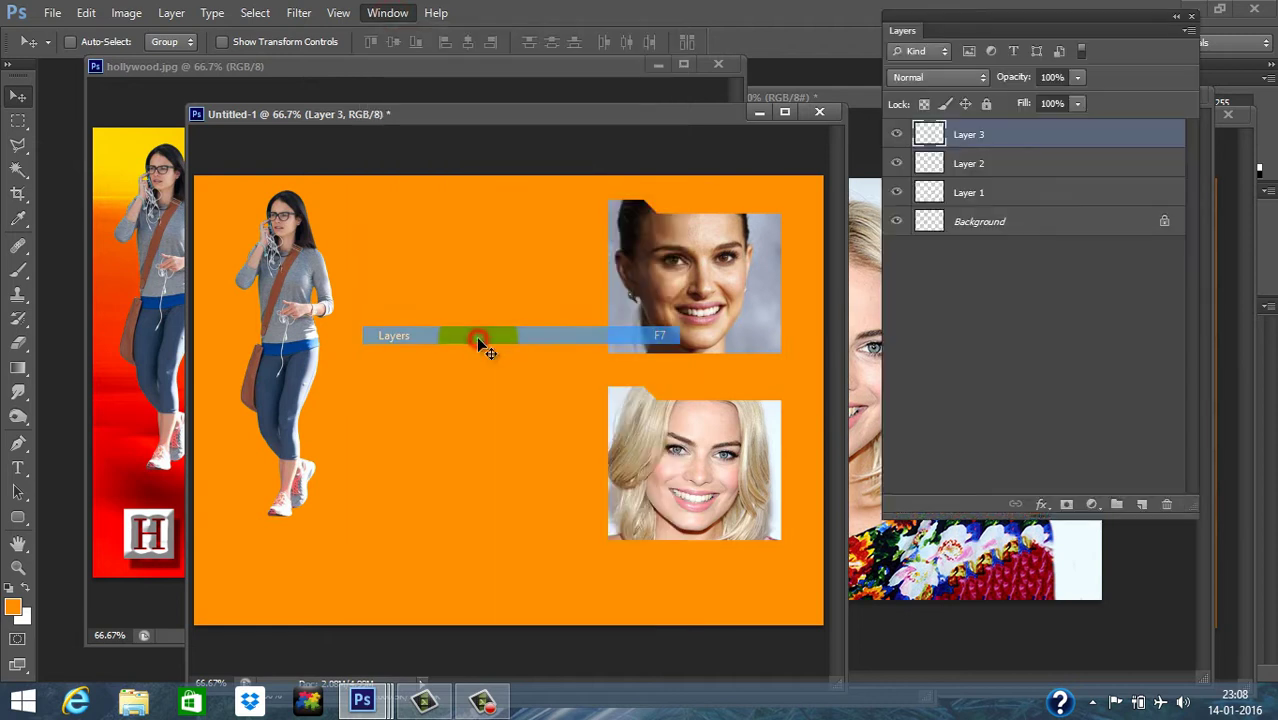
click(1142, 505)
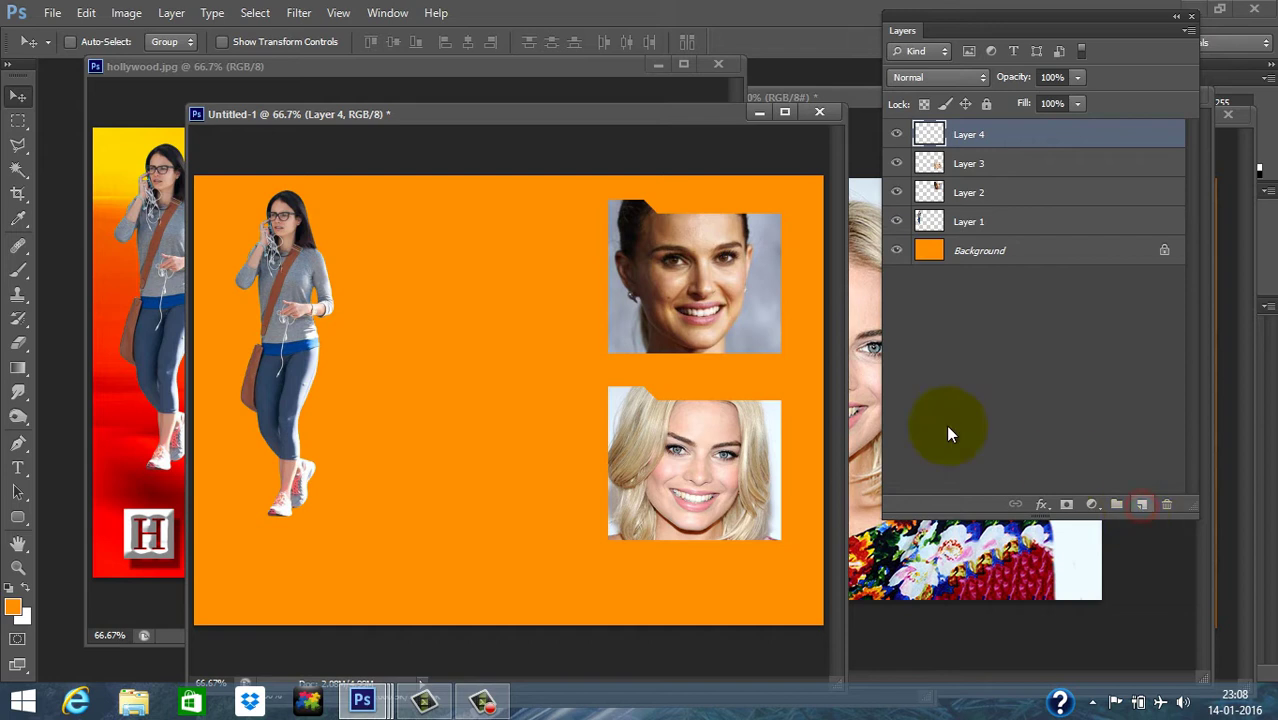
Step: Select a rectangle slightly larger than the upper portrait, then set the foreground colour to ff0000 and the background colour to dark red
click(18, 120)
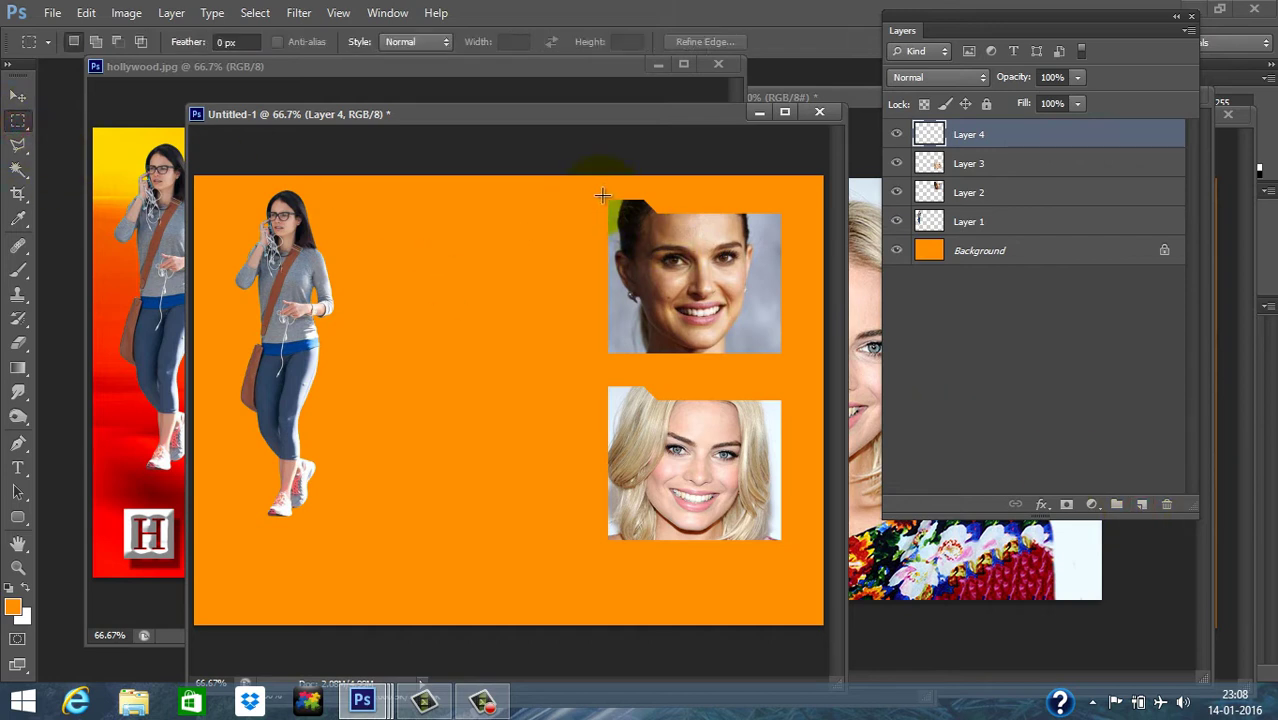
drag(603, 194, 788, 362)
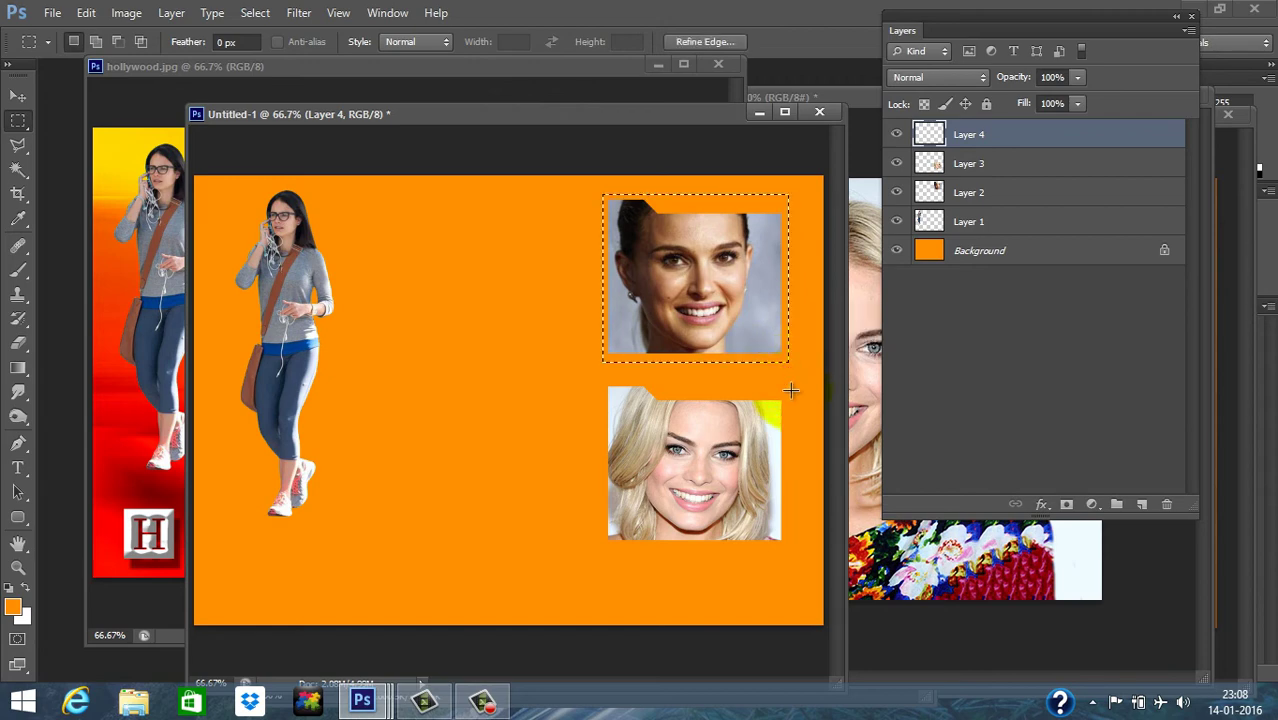
click(10, 605)
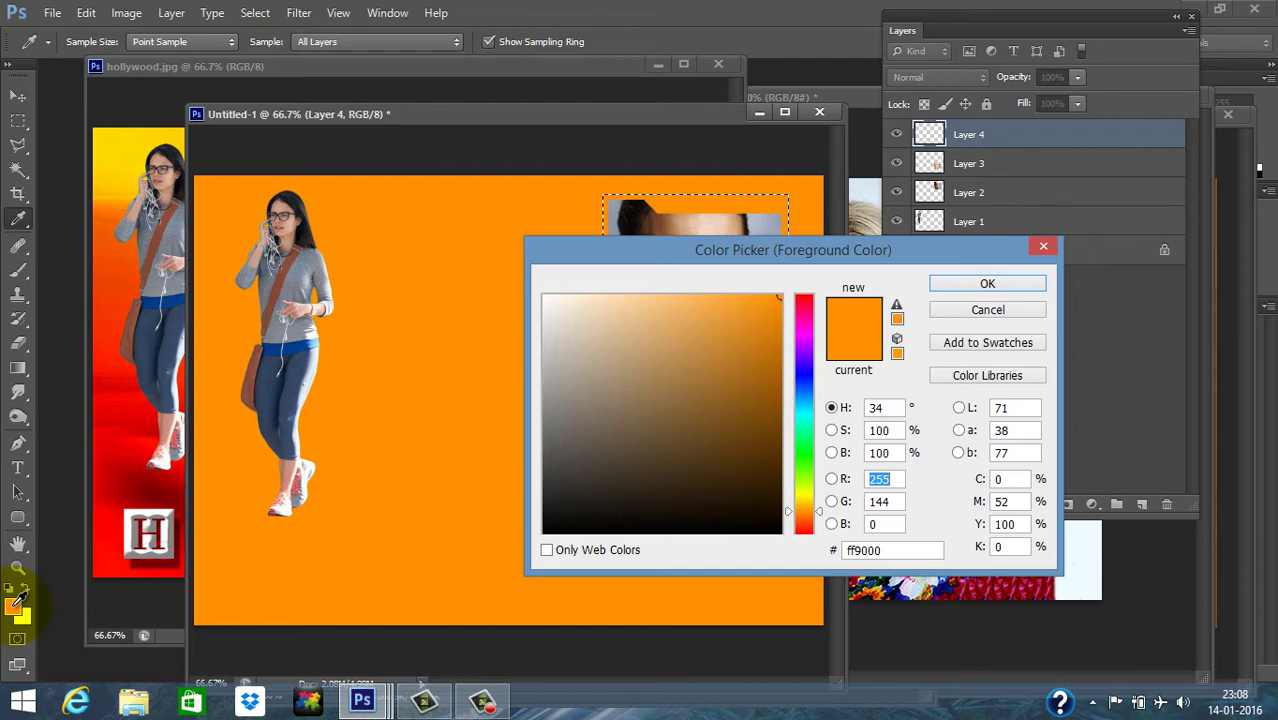
click(808, 318)
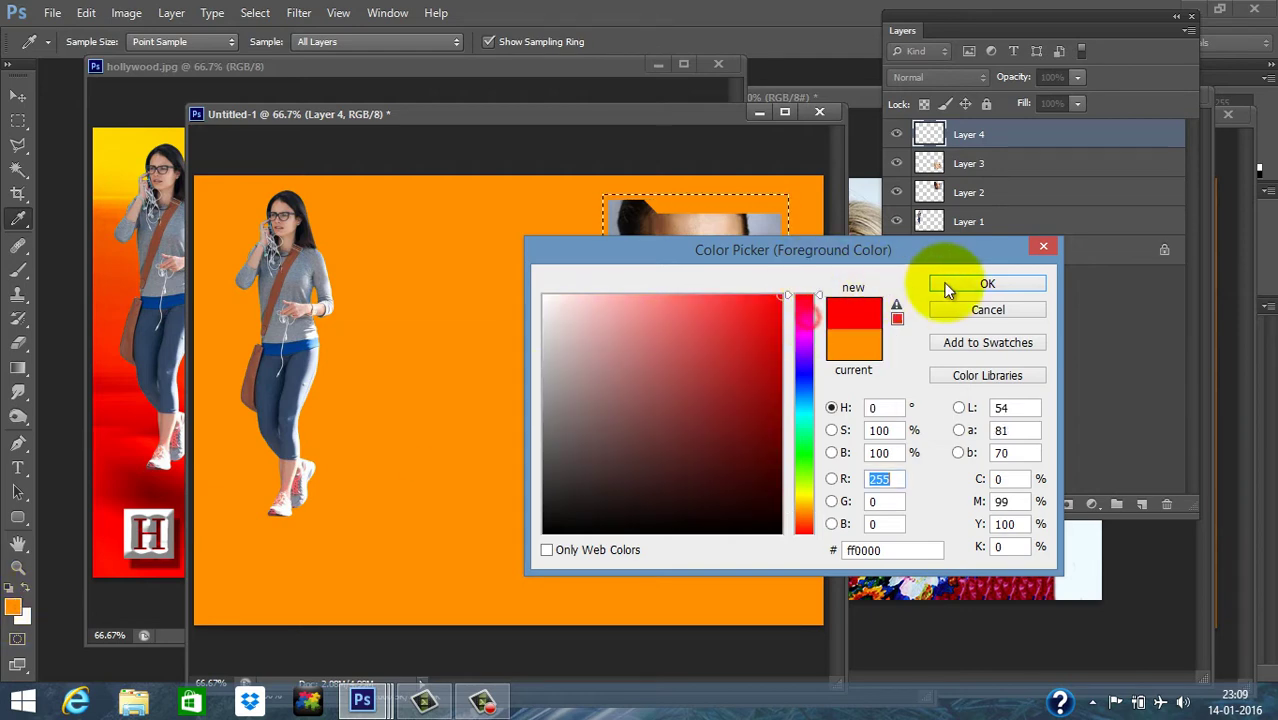
click(987, 284)
click(28, 614)
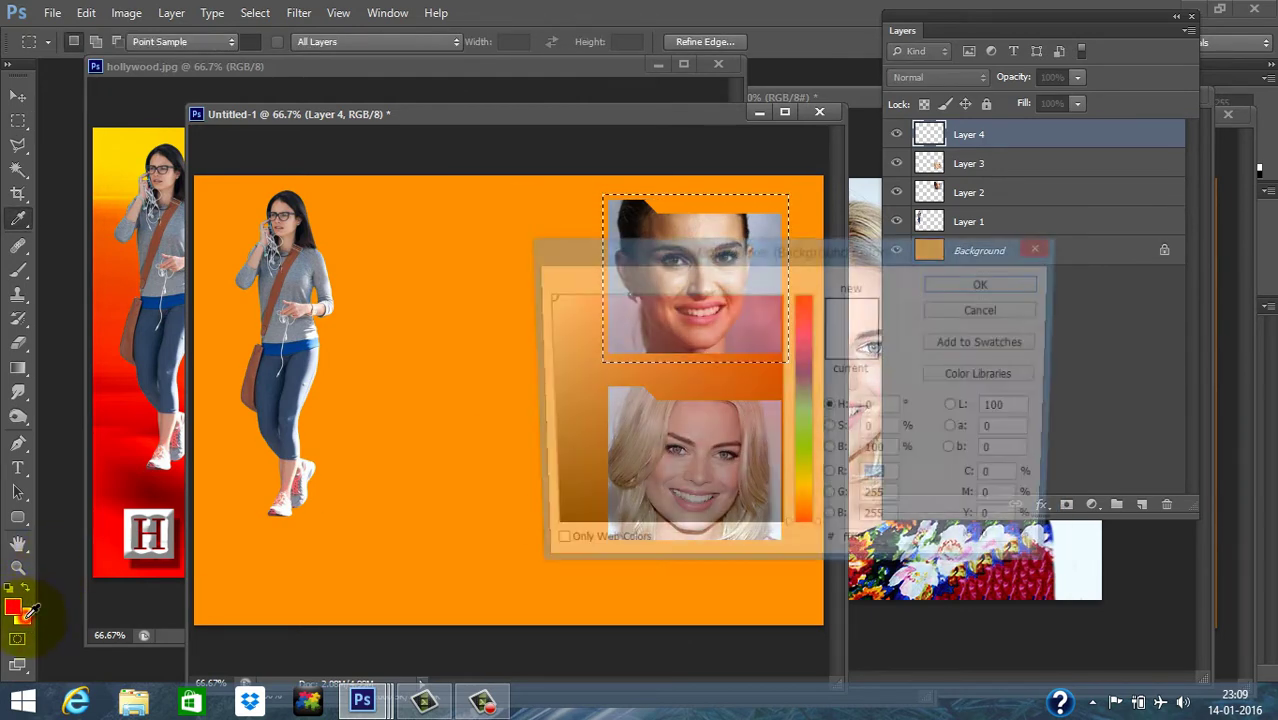
drag(772, 403, 796, 399)
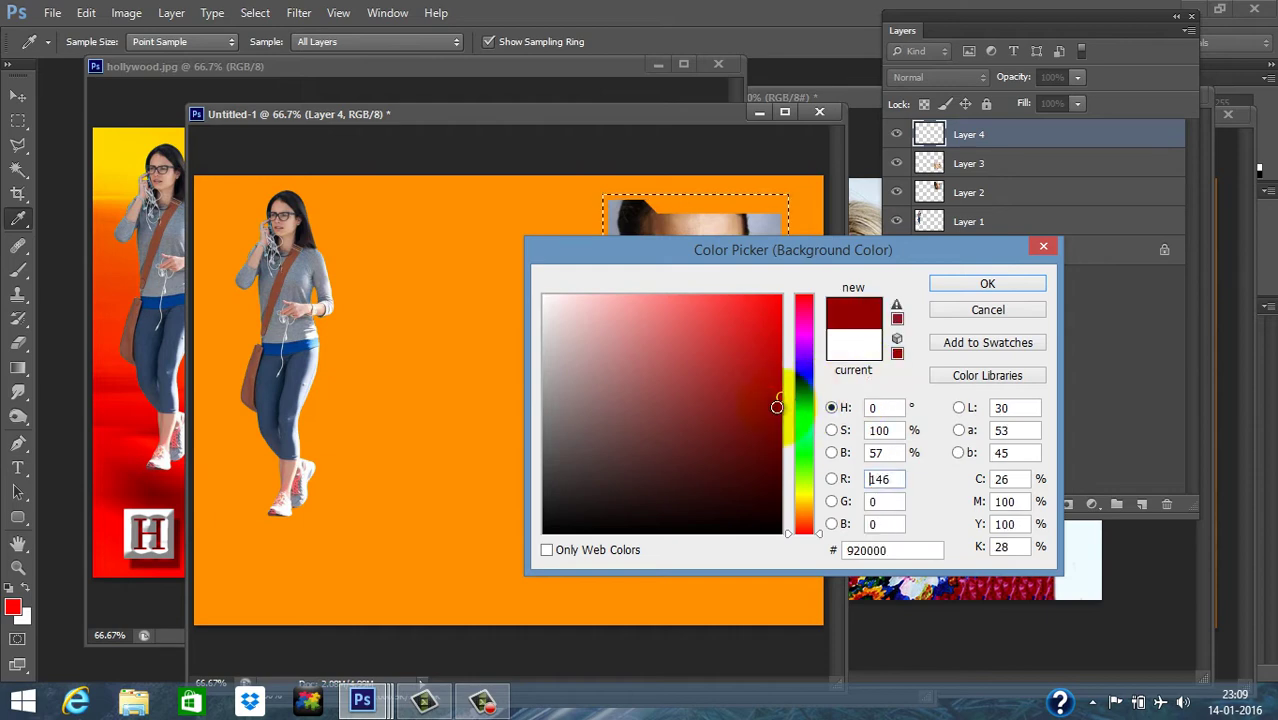
click(985, 284)
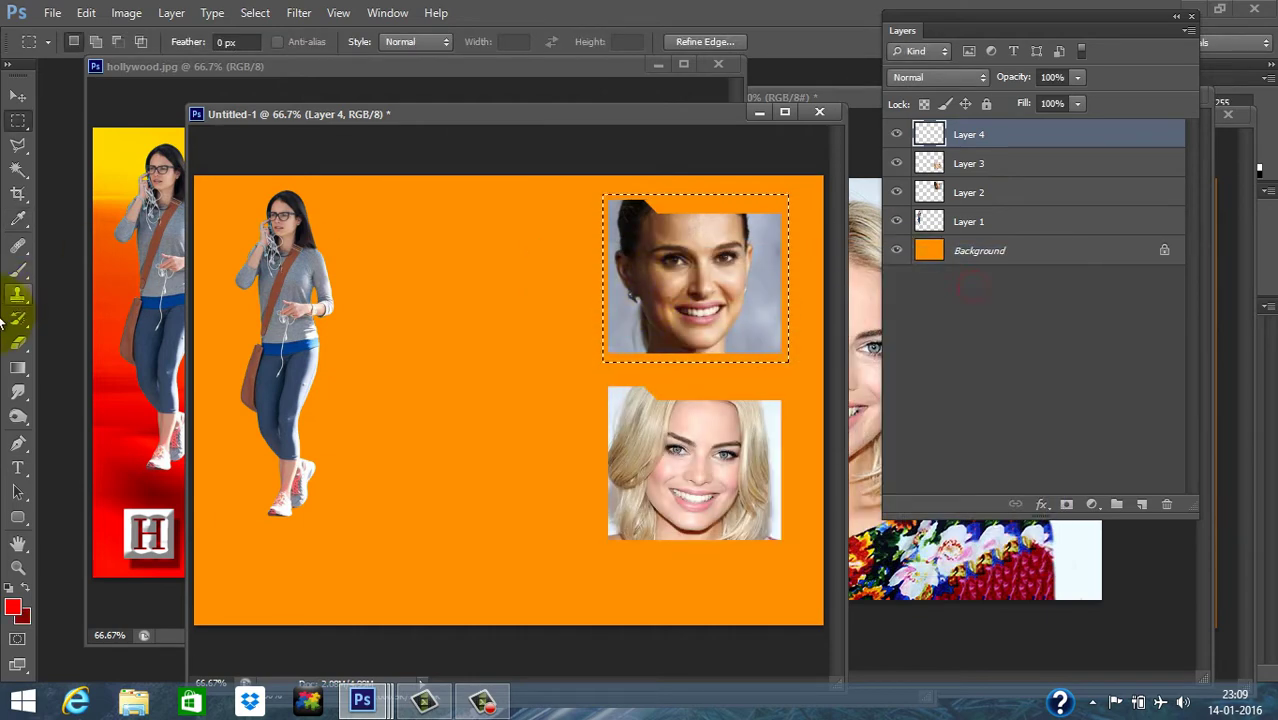
Step: Fill the rectangular selection with a top-to-bottom linear foreground-to-background gradient on Layer 4 and deselect it
click(20, 370)
click(133, 41)
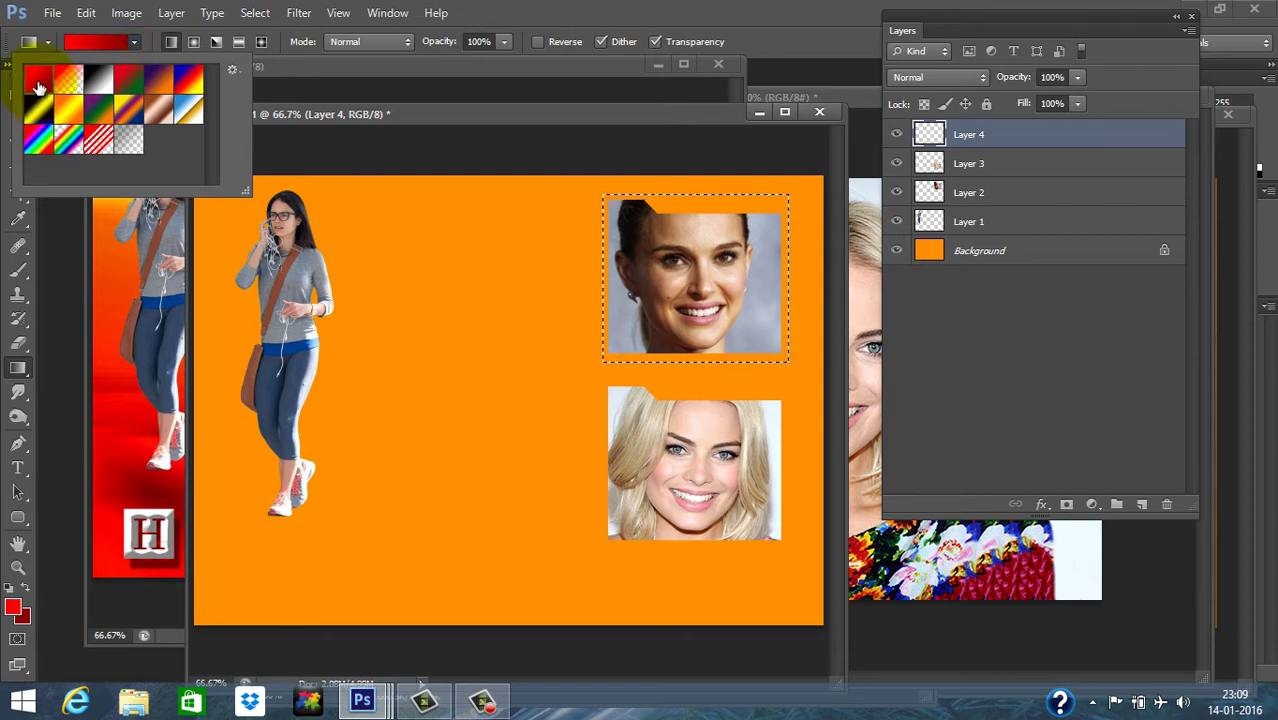
click(170, 42)
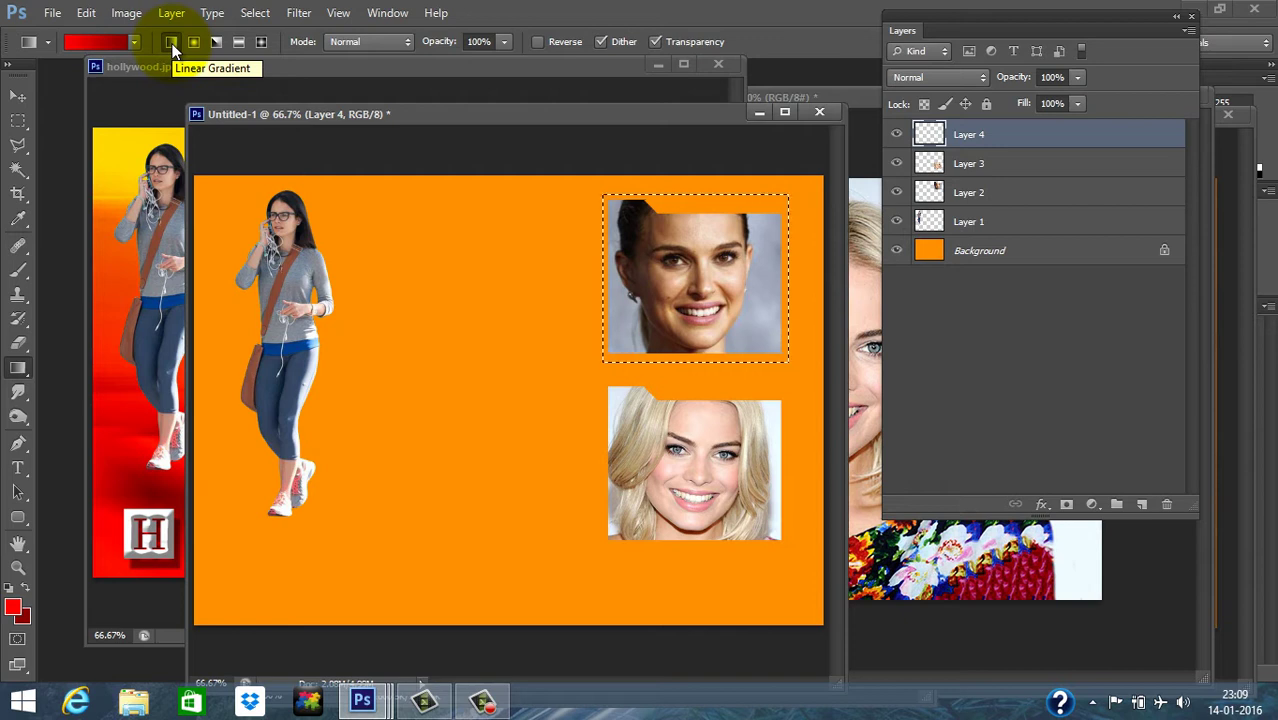
drag(698, 199, 706, 377)
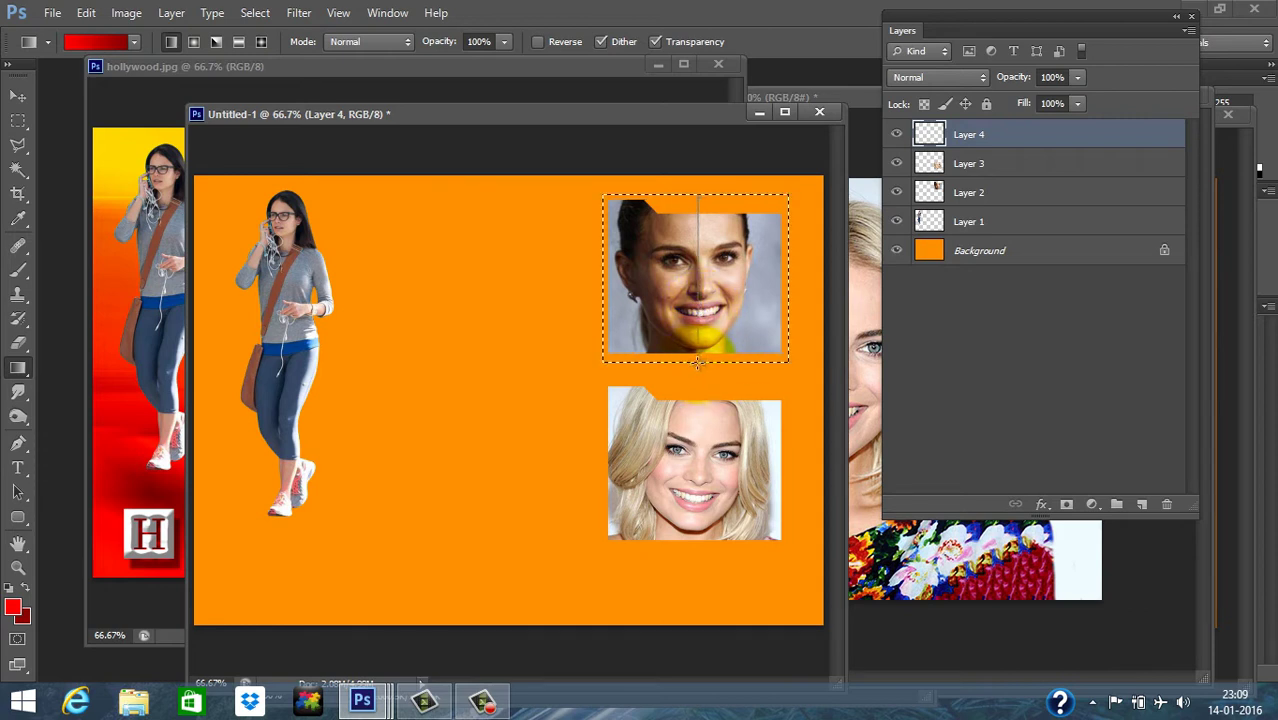
drag(702, 366, 702, 366)
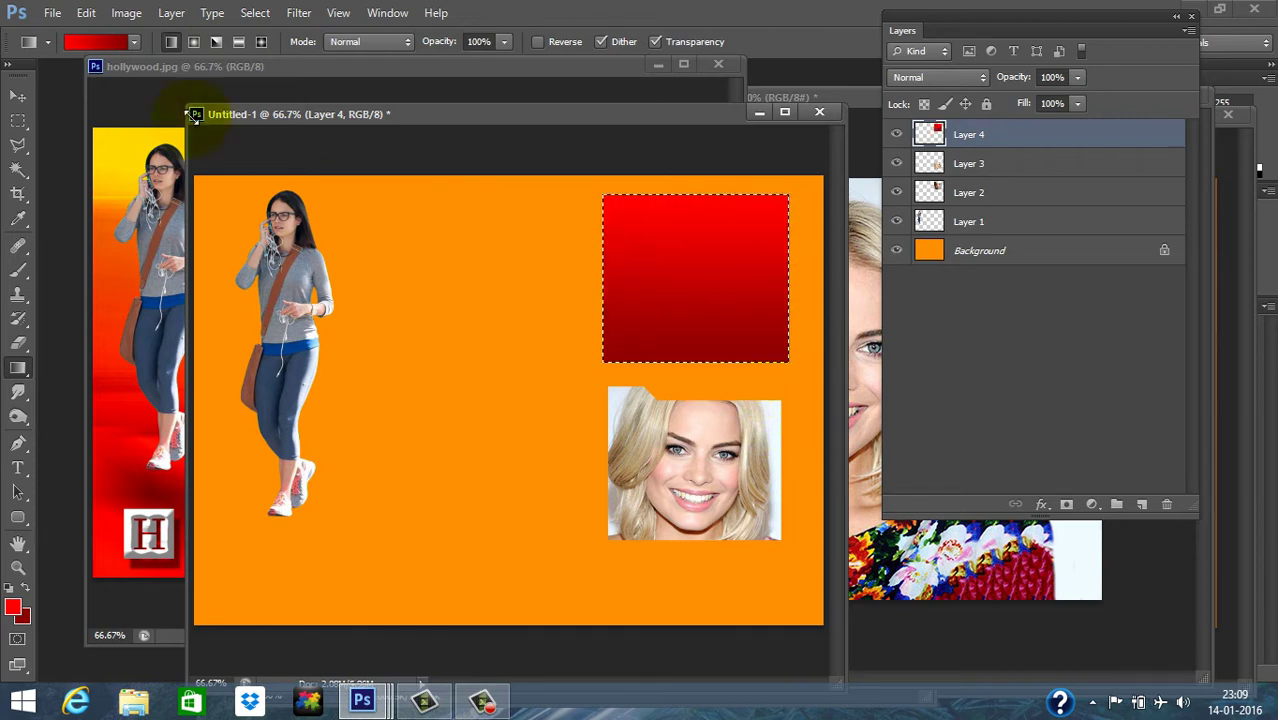
click(255, 13)
click(280, 49)
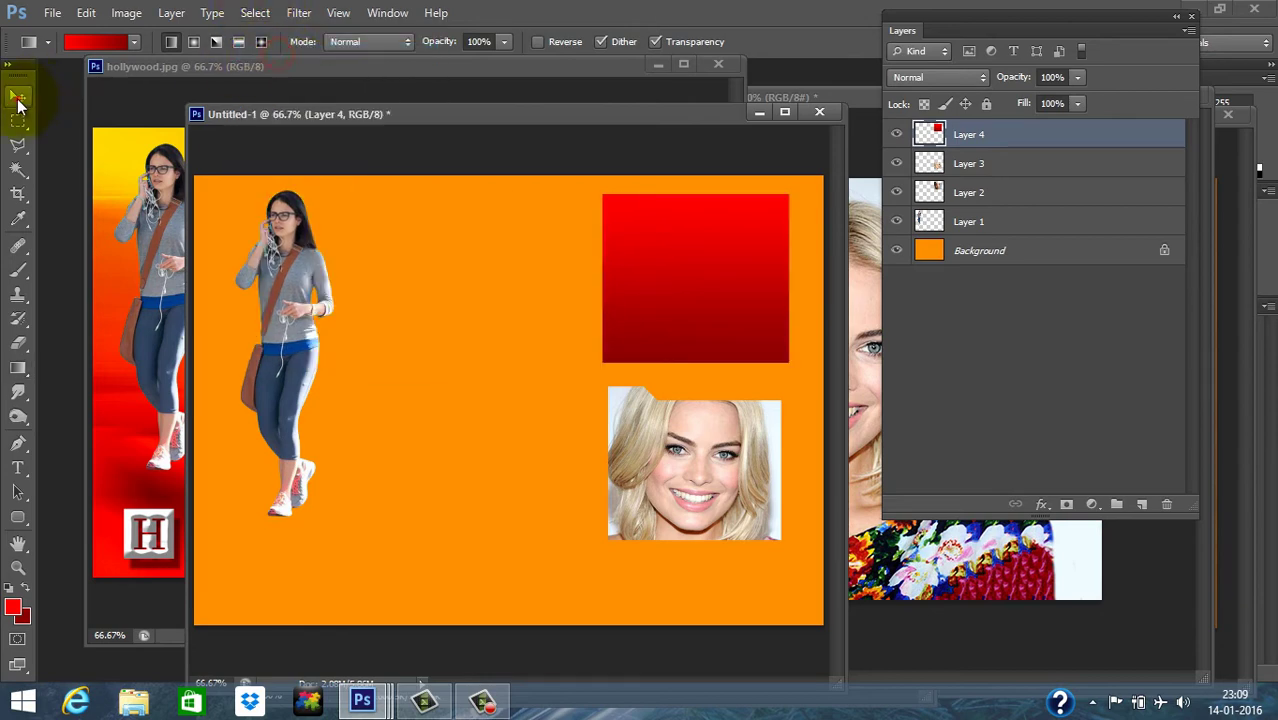
Step: Move Layer 4 between Layer 1 and the Background so the red rectangle sits behind the upper portrait
click(18, 96)
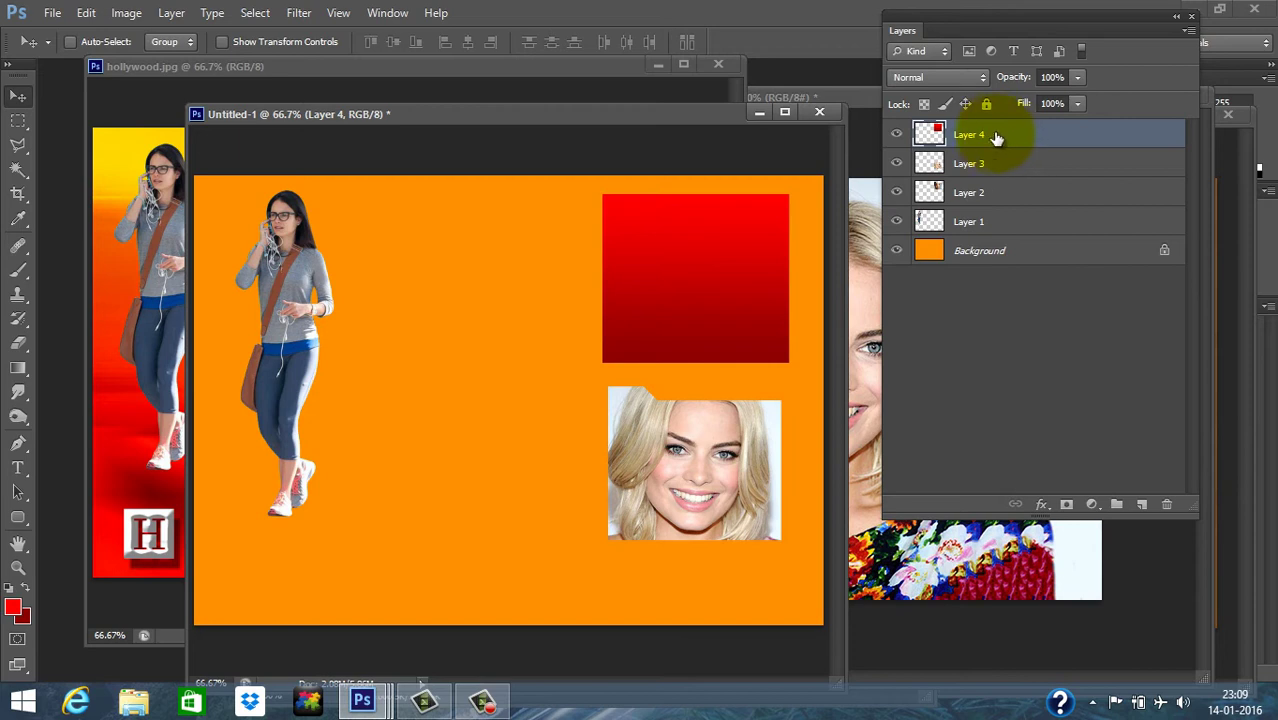
drag(1013, 134, 1025, 226)
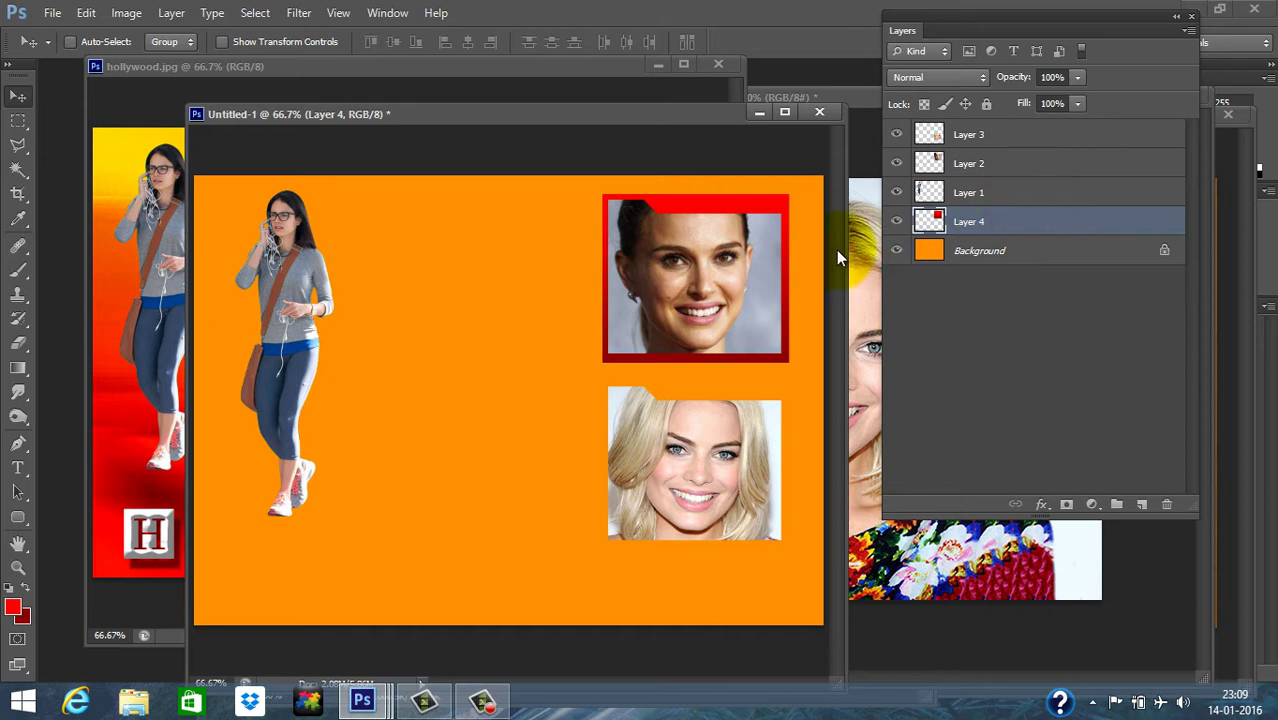
click(1000, 136)
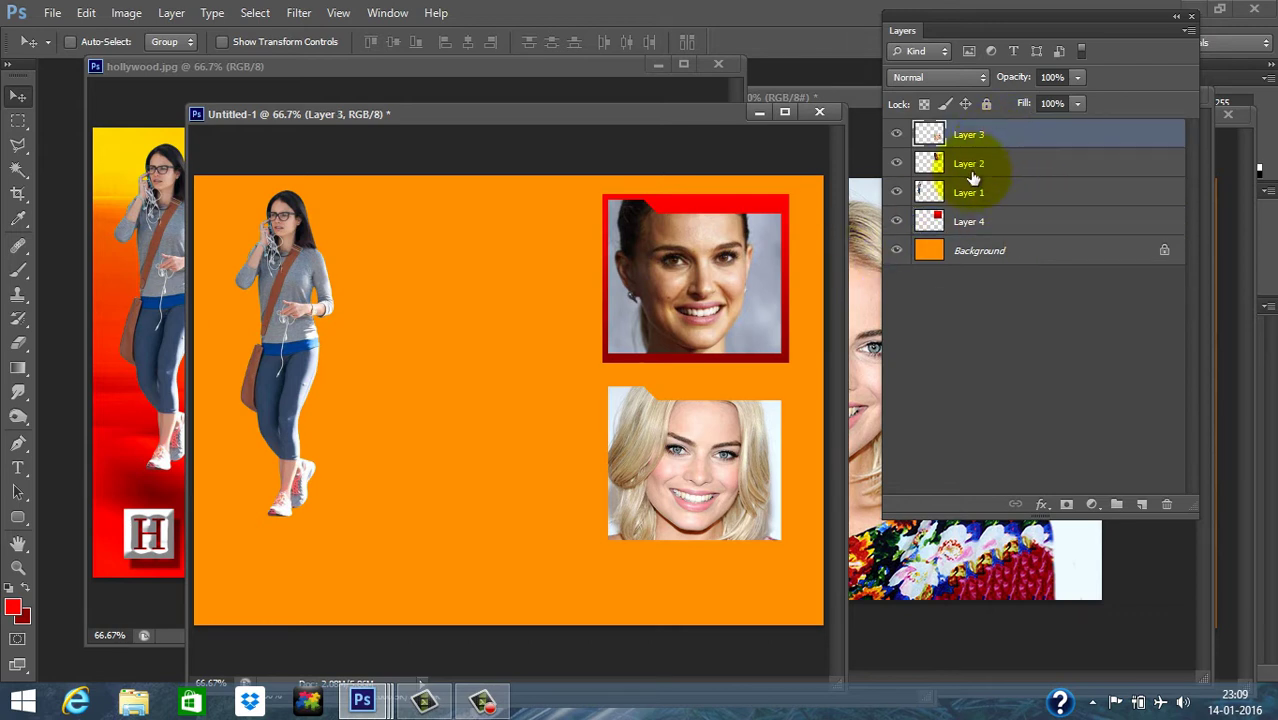
Step: Apply a drop shadow to Layer 4 with 44% opacity, 15 px distance and 13 px size
click(1000, 228)
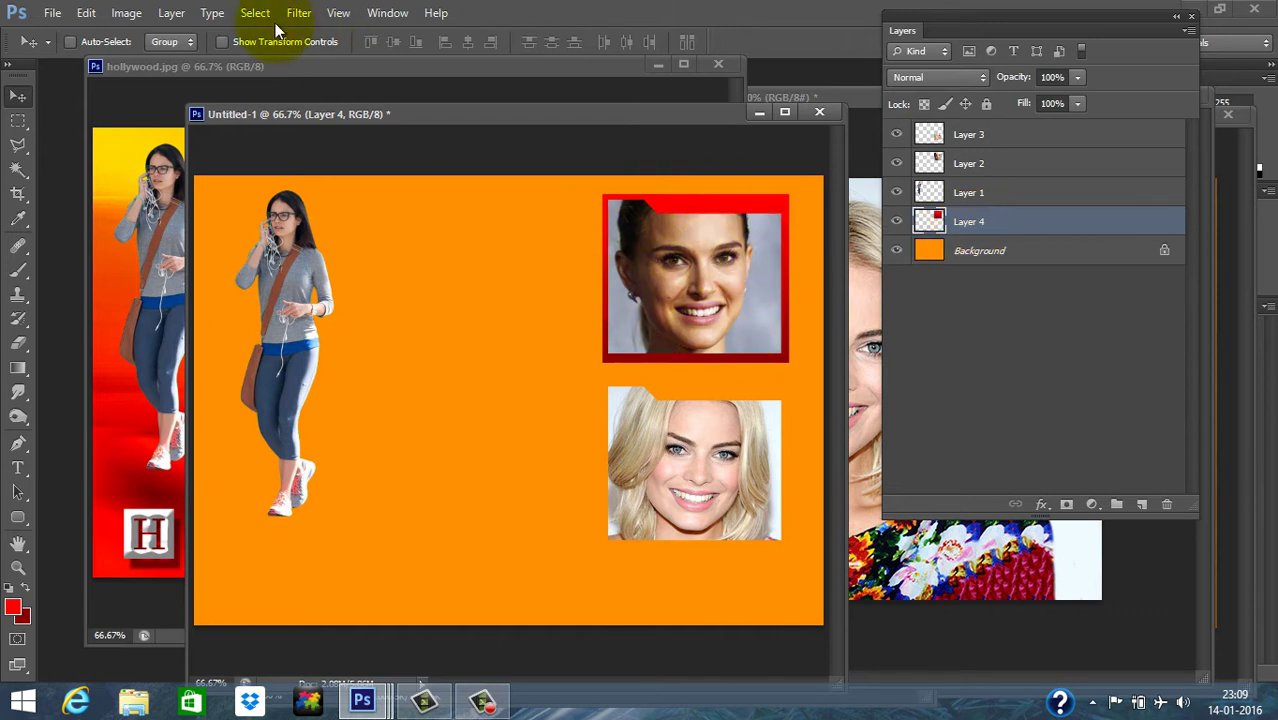
click(171, 13)
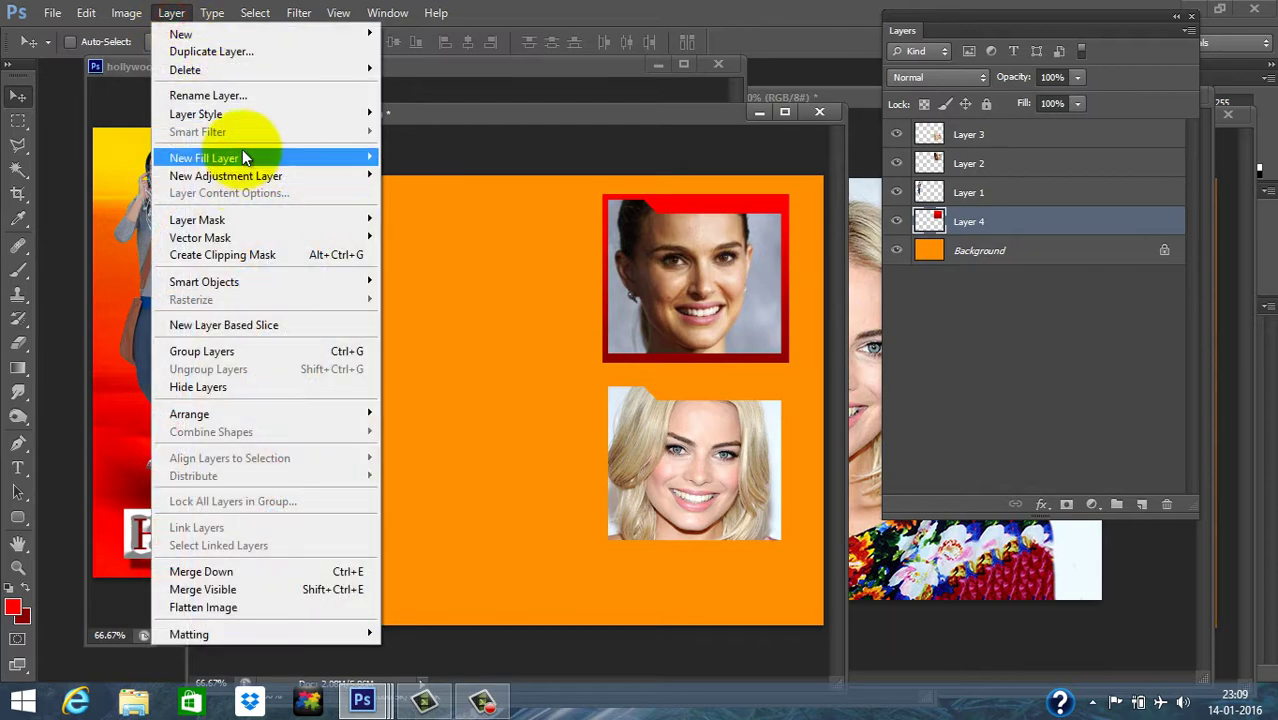
mouse_move(234, 115)
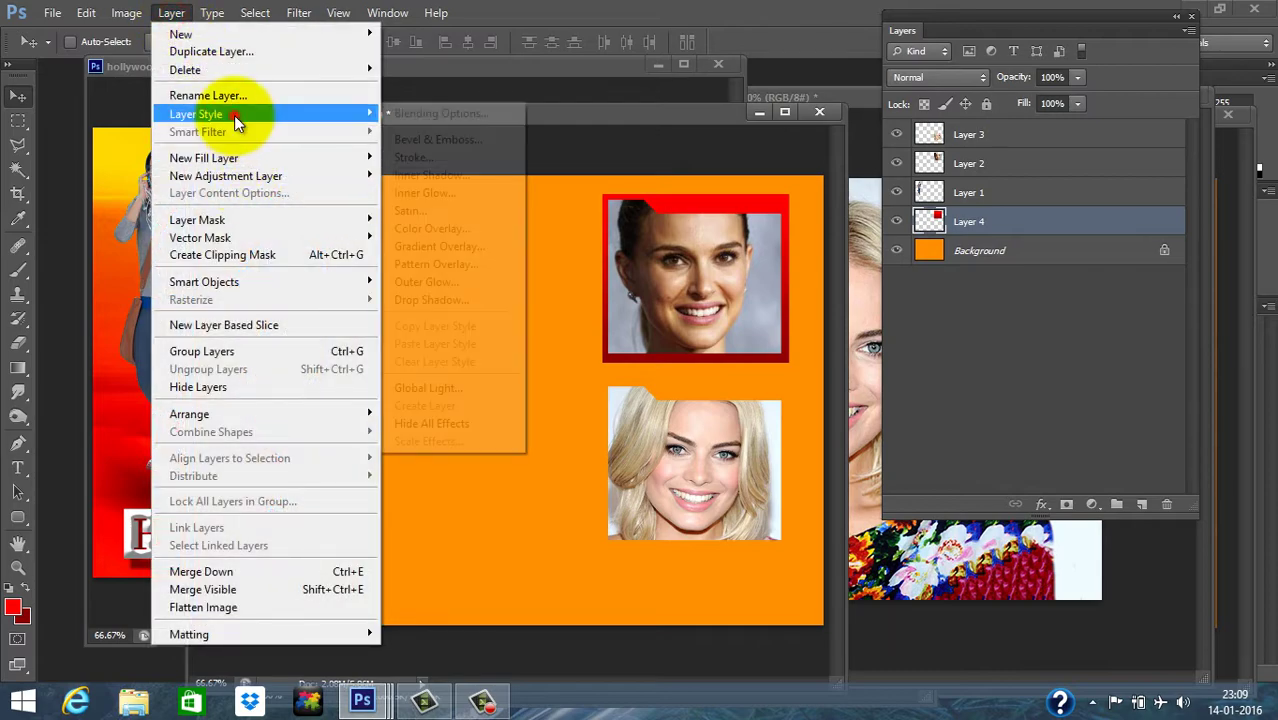
click(493, 303)
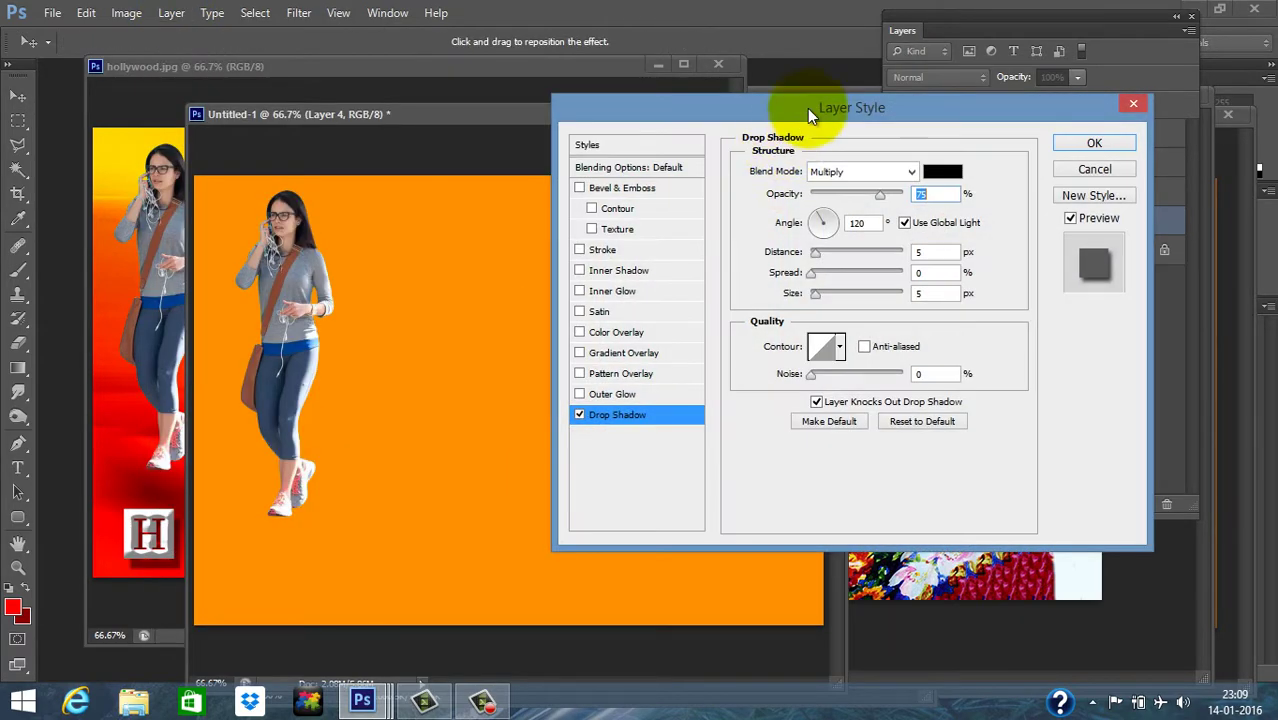
drag(813, 29, 232, 21)
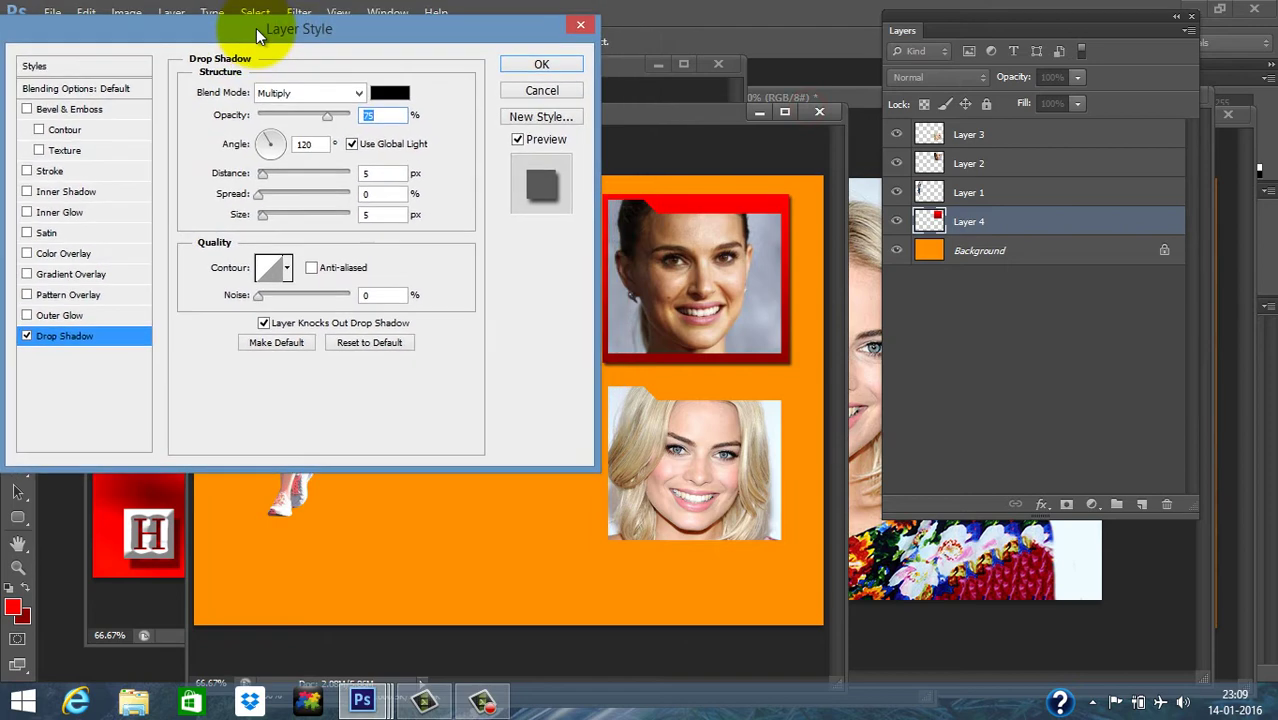
click(266, 174)
mouse_move(271, 174)
mouse_down()
mouse_move(289, 180)
mouse_move(266, 179)
mouse_move(269, 217)
mouse_move(272, 179)
mouse_up()
click(266, 216)
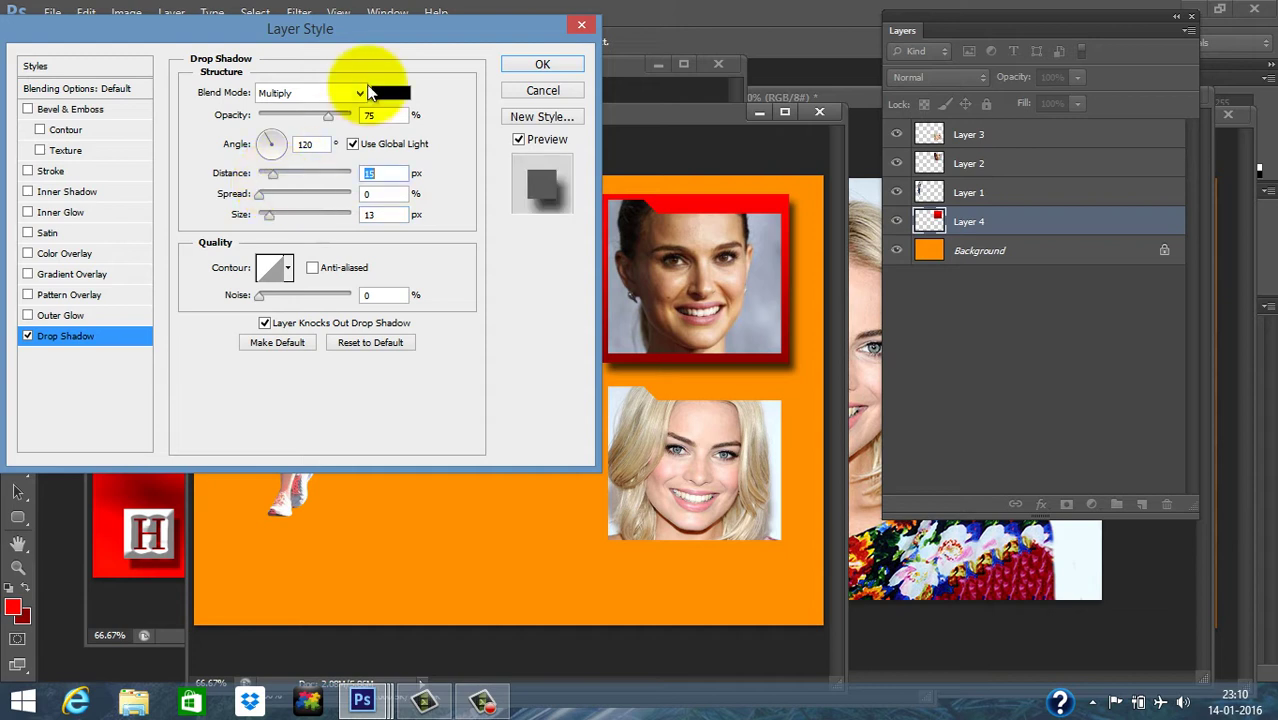
drag(322, 121, 300, 125)
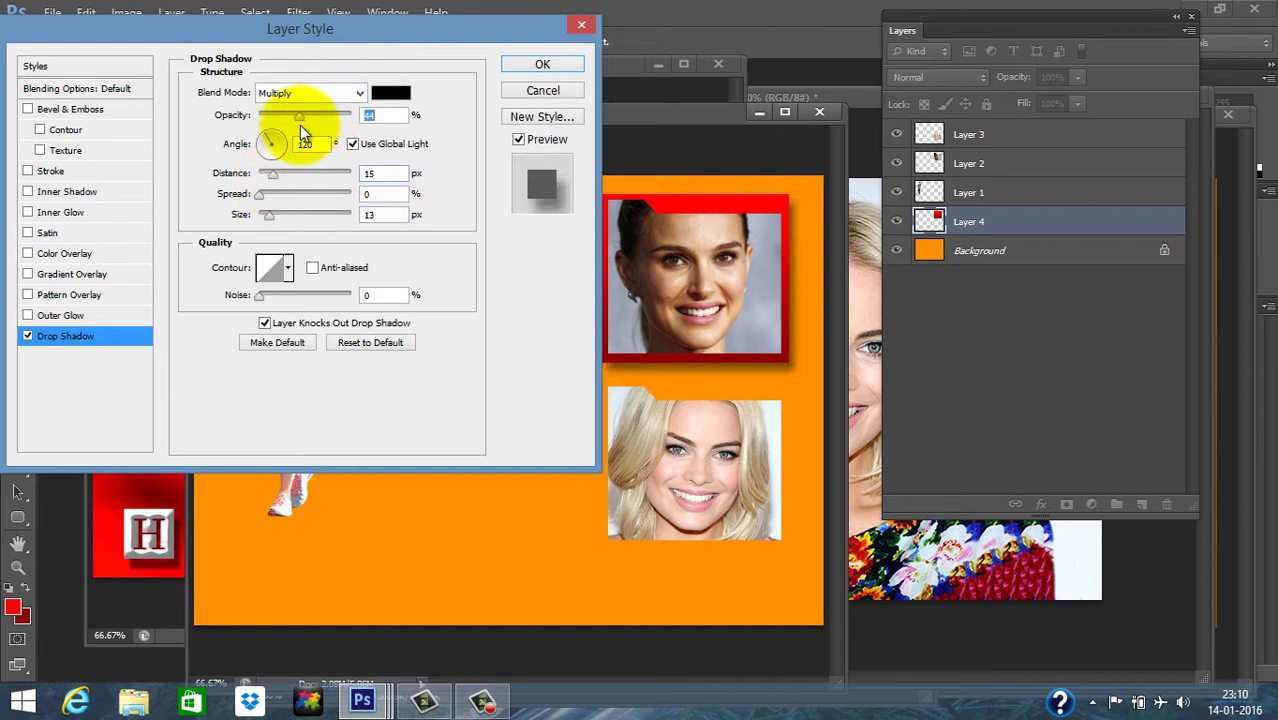
click(537, 66)
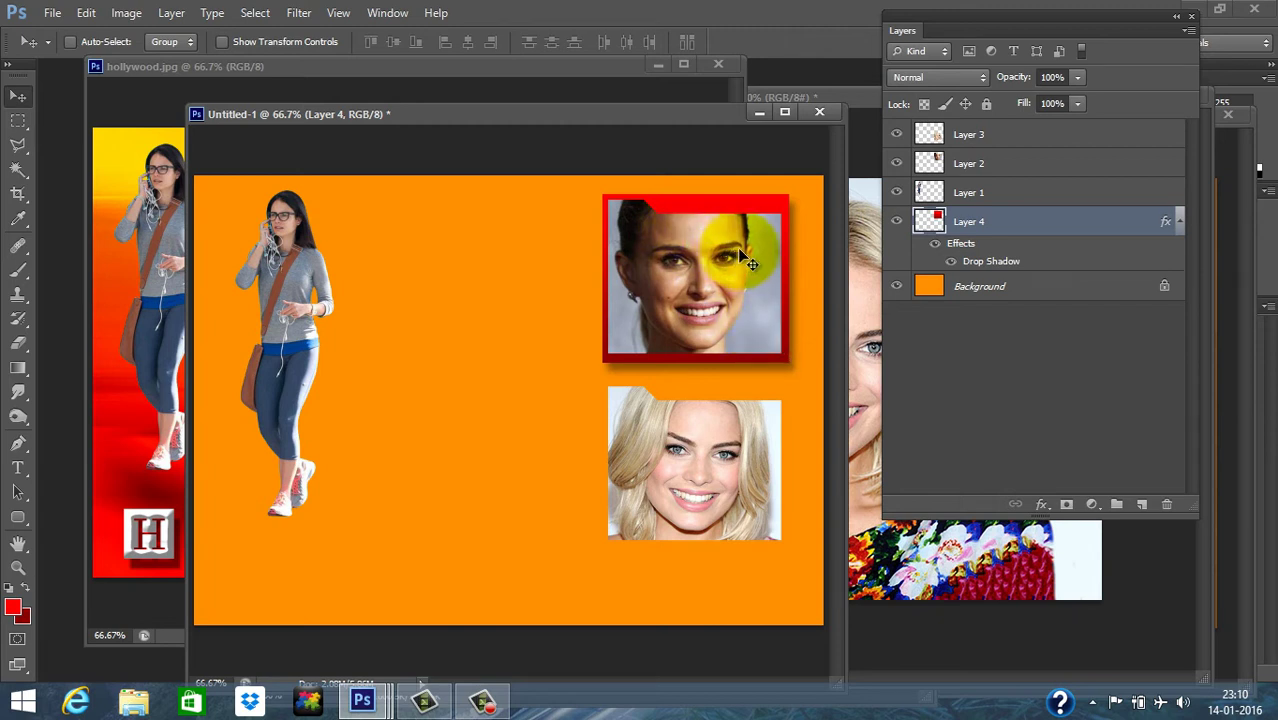
Step: Scale the red frame to about 102% and place a duplicate of it behind the blonde woman's portrait
key(ctrl+t)
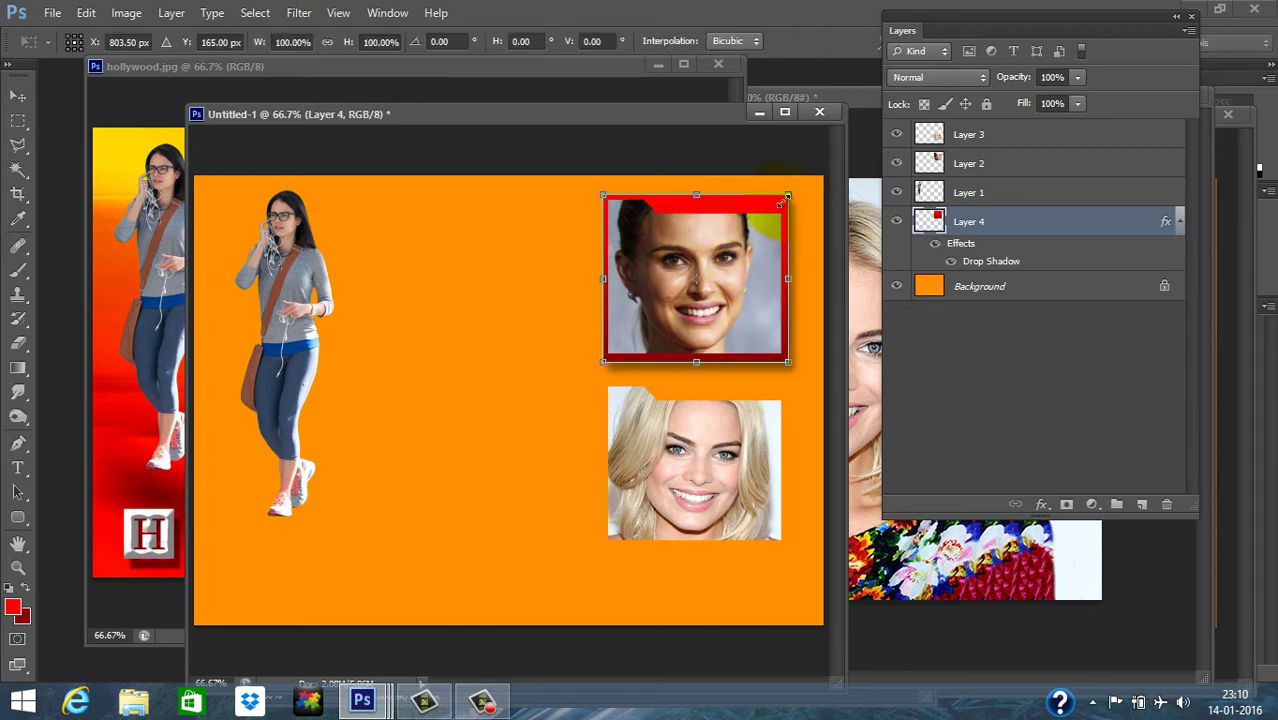
drag(785, 194, 789, 197)
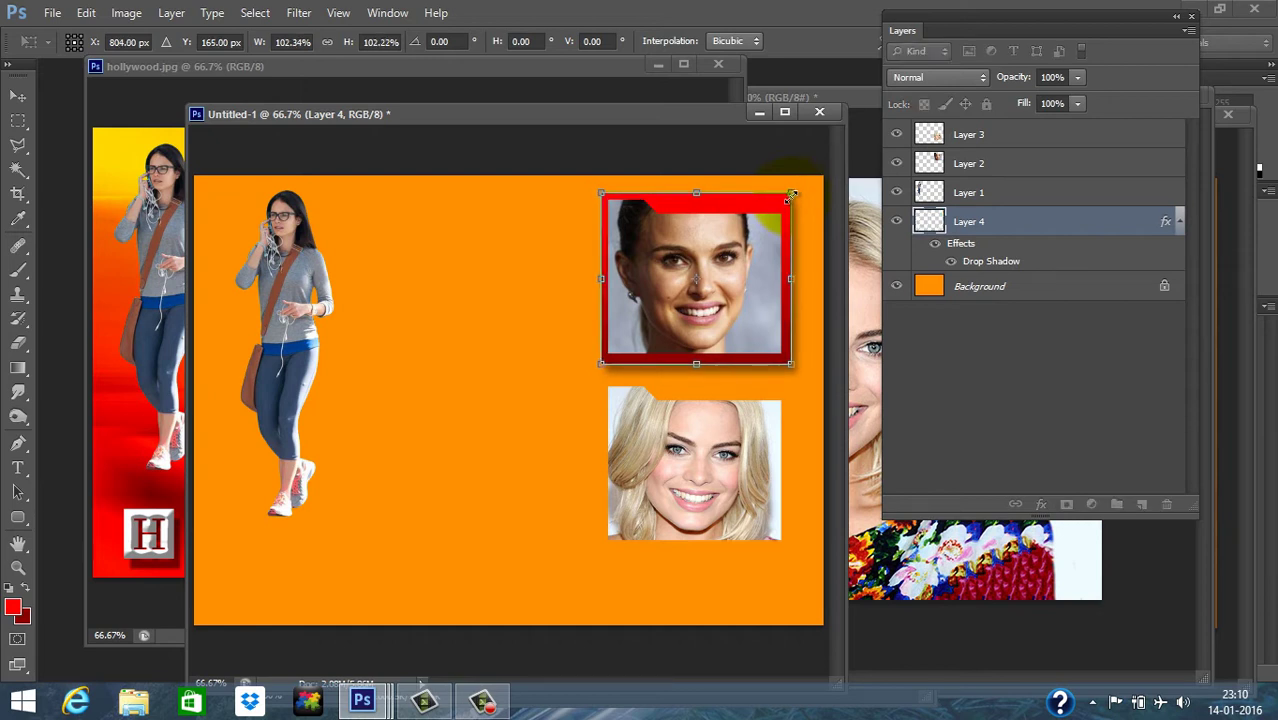
key(Return)
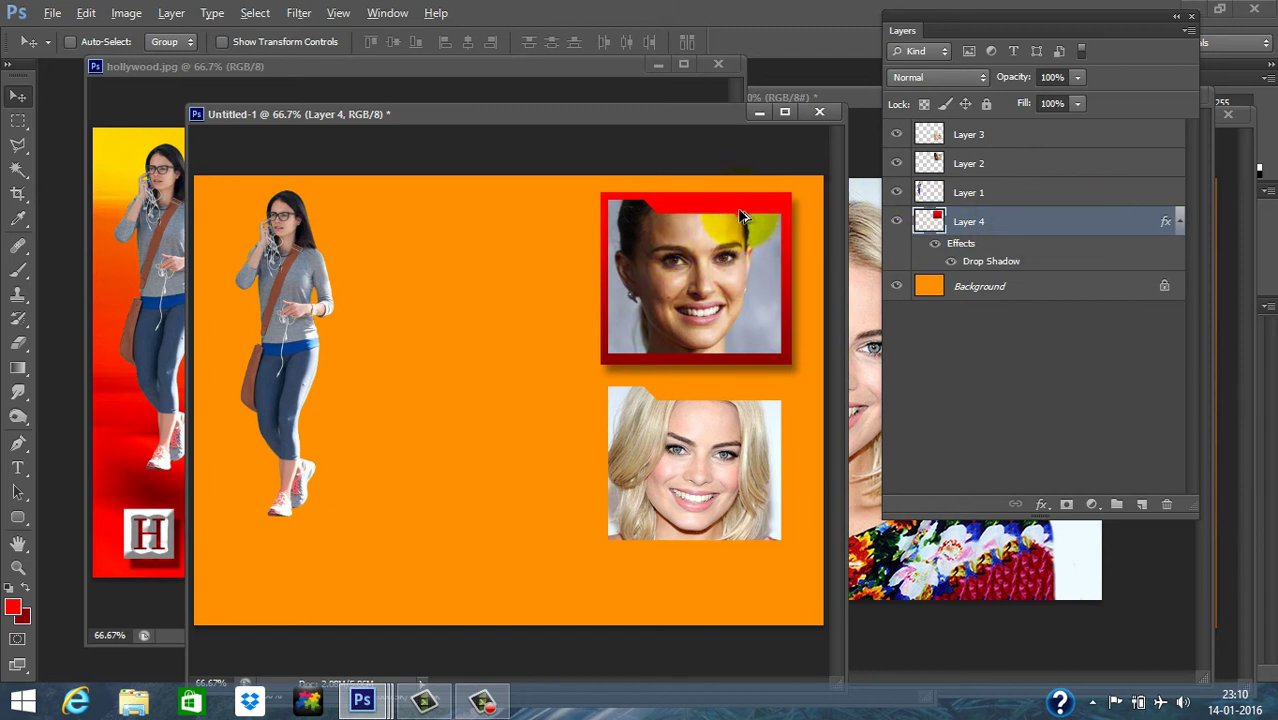
drag(741, 216, 737, 394)
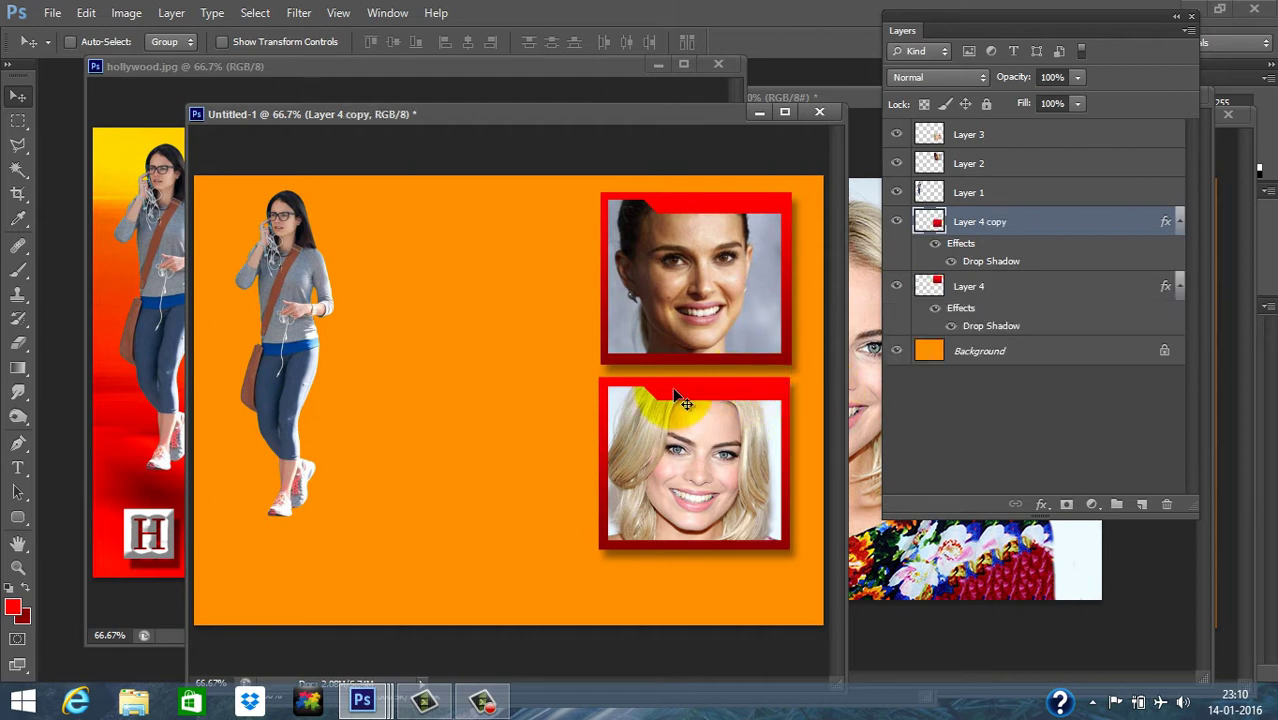
Step: Examine the HOLLYWOOD letter tiles in hollywood.jpg up close
click(415, 77)
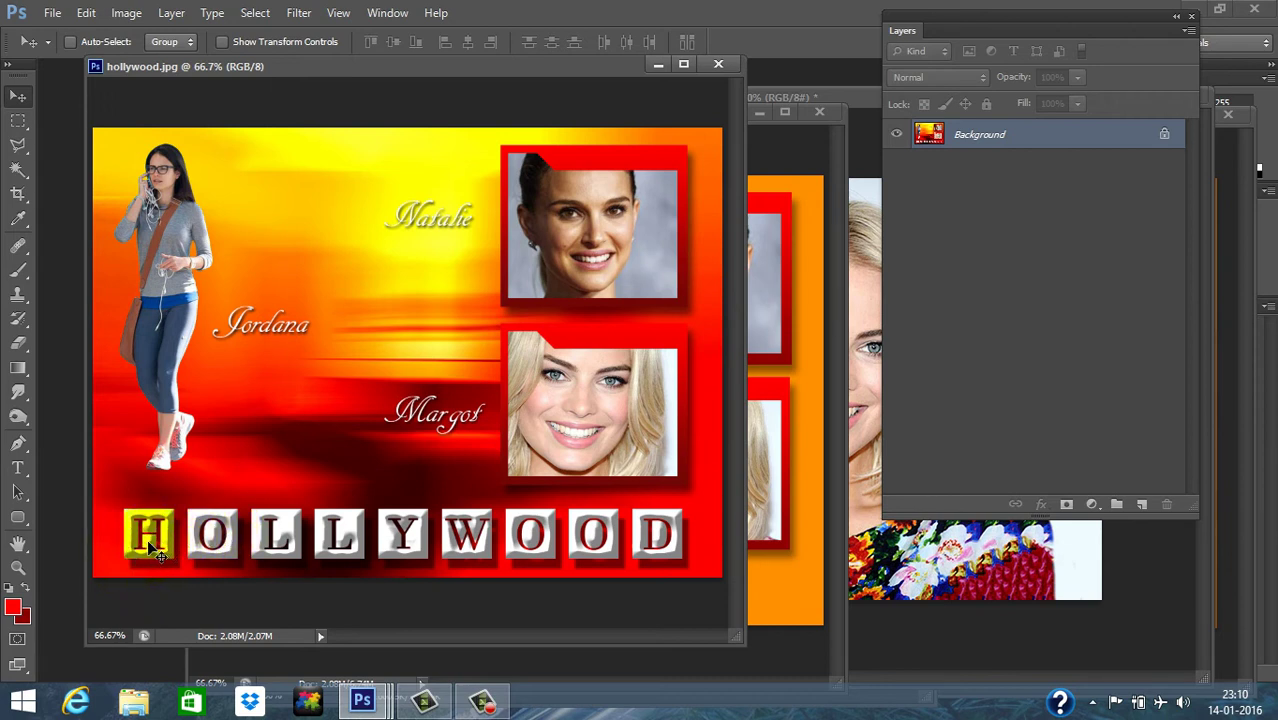
key(ctrl+plus)
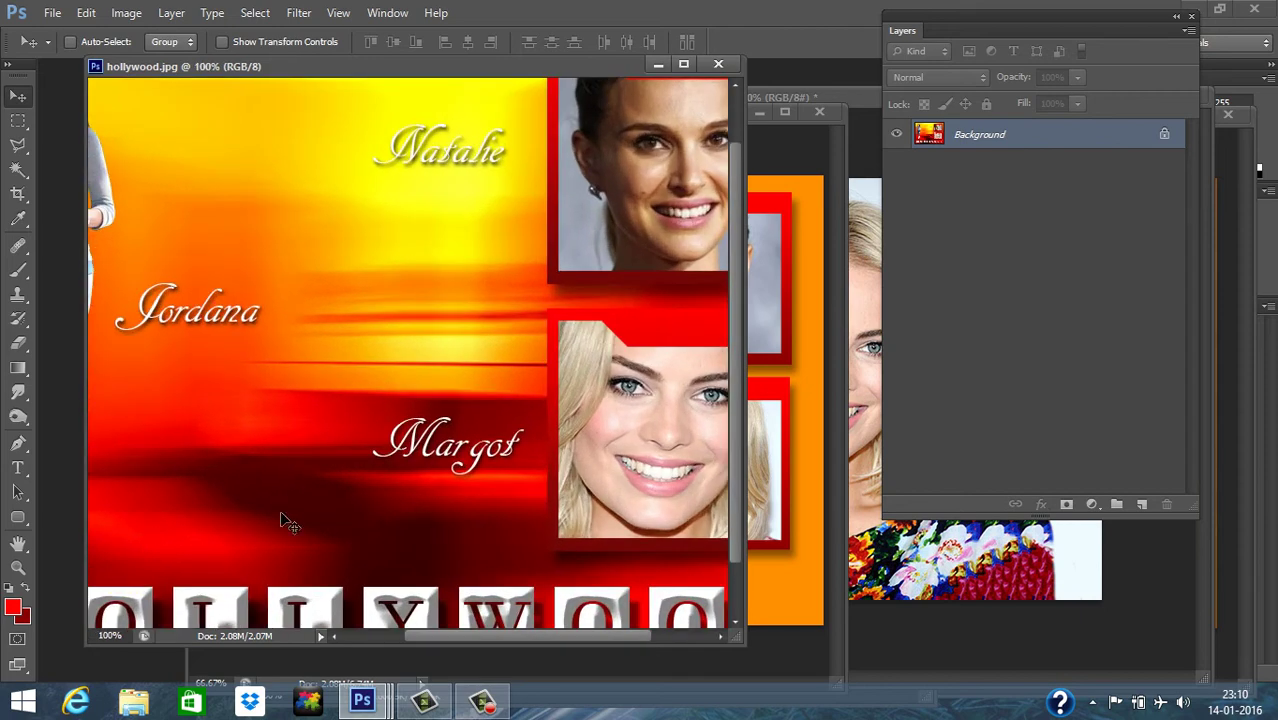
drag(338, 407, 288, 393)
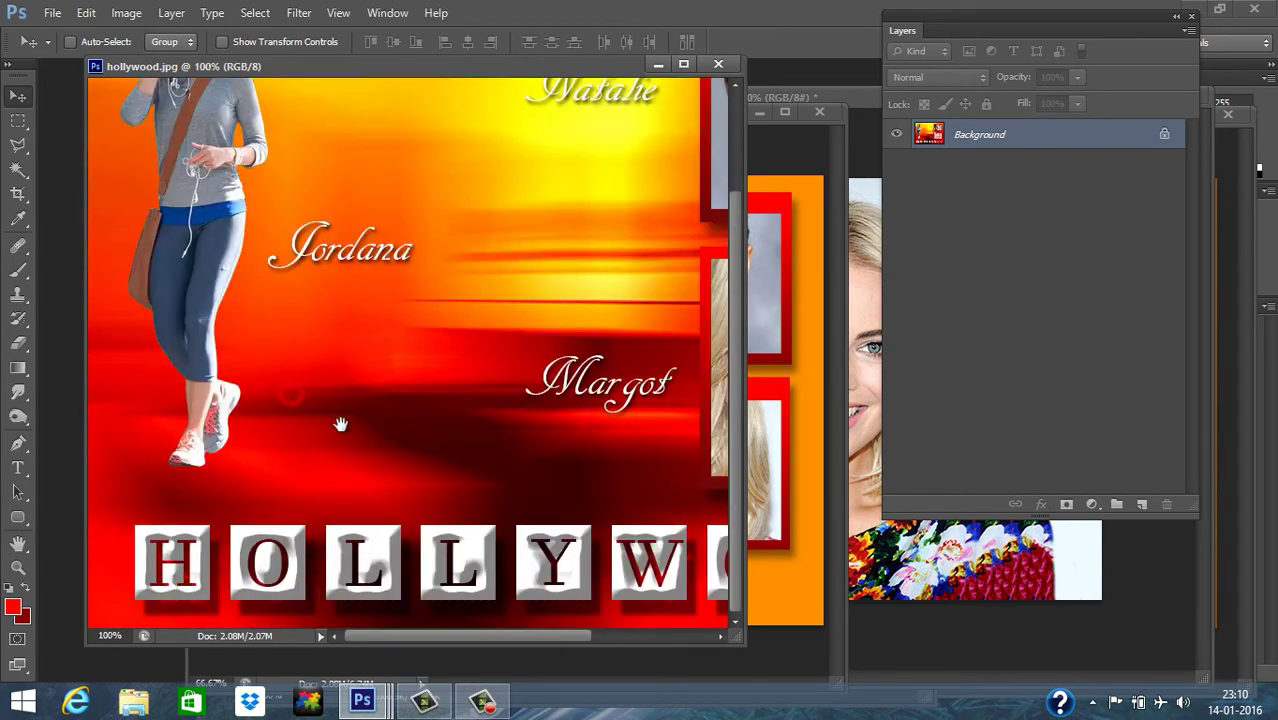
key(ctrl+plus)
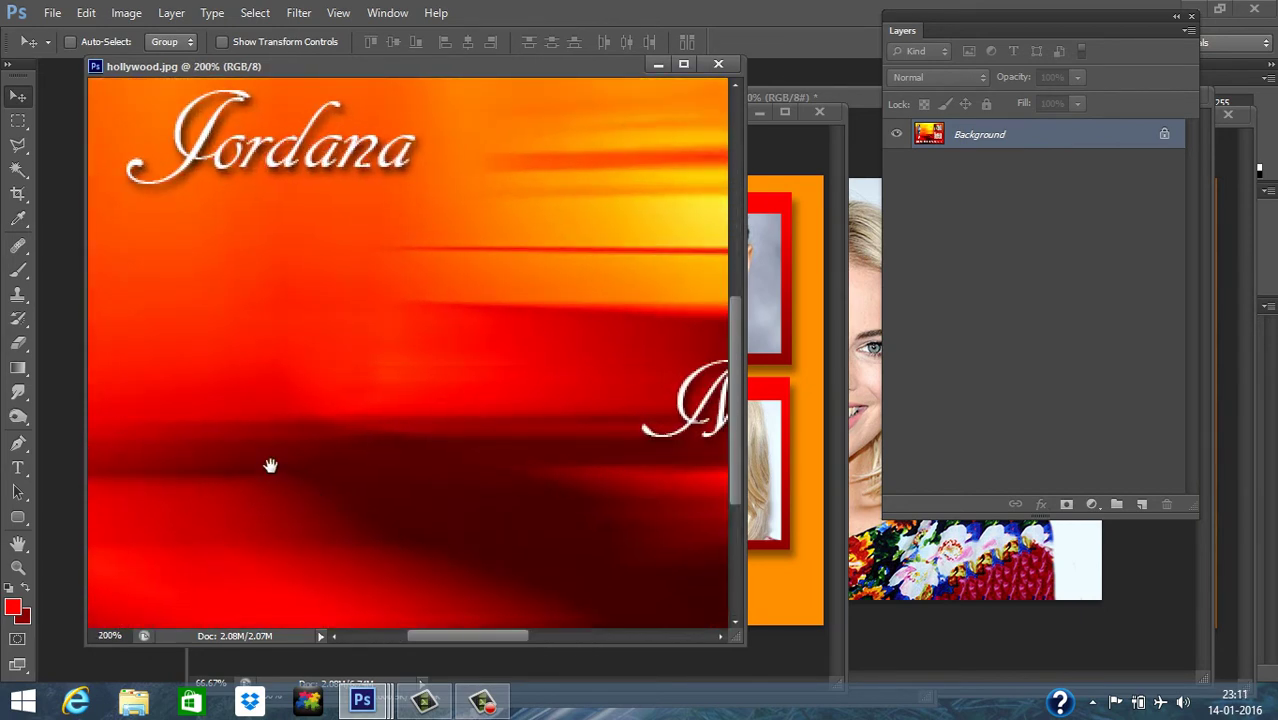
drag(271, 463, 461, 227)
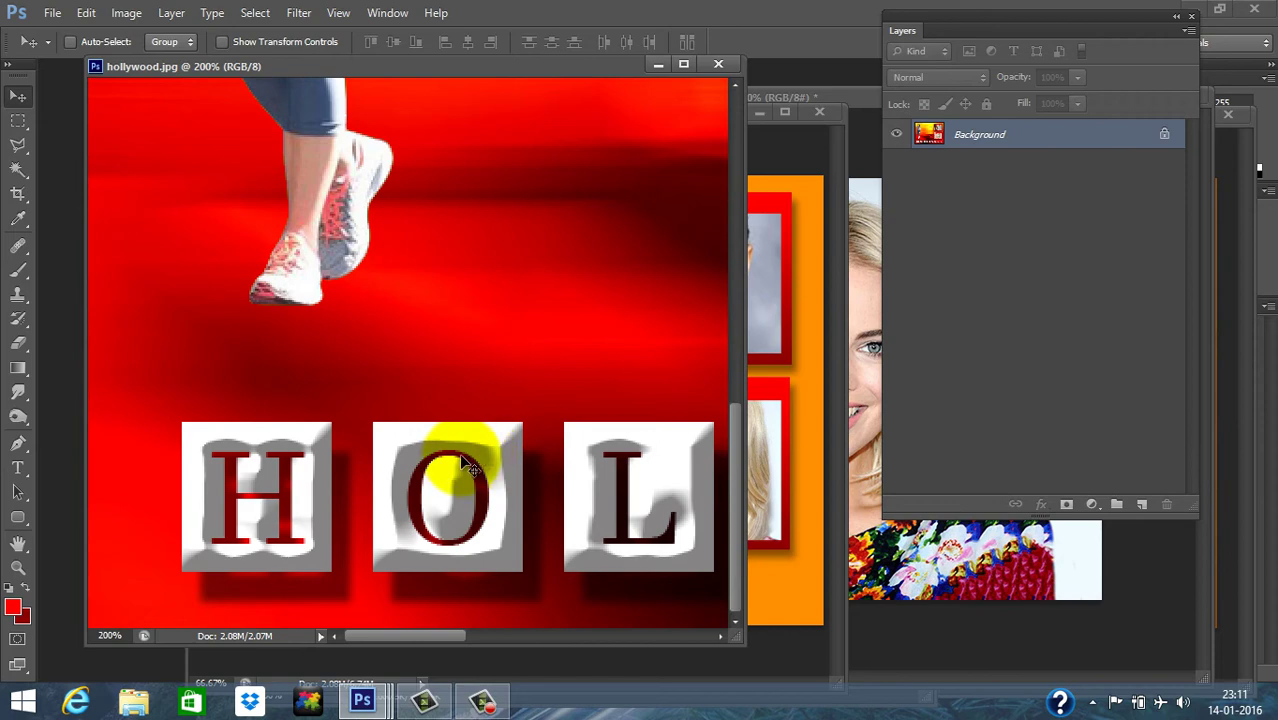
key(ctrl+minus)
key(ctrl+minus)
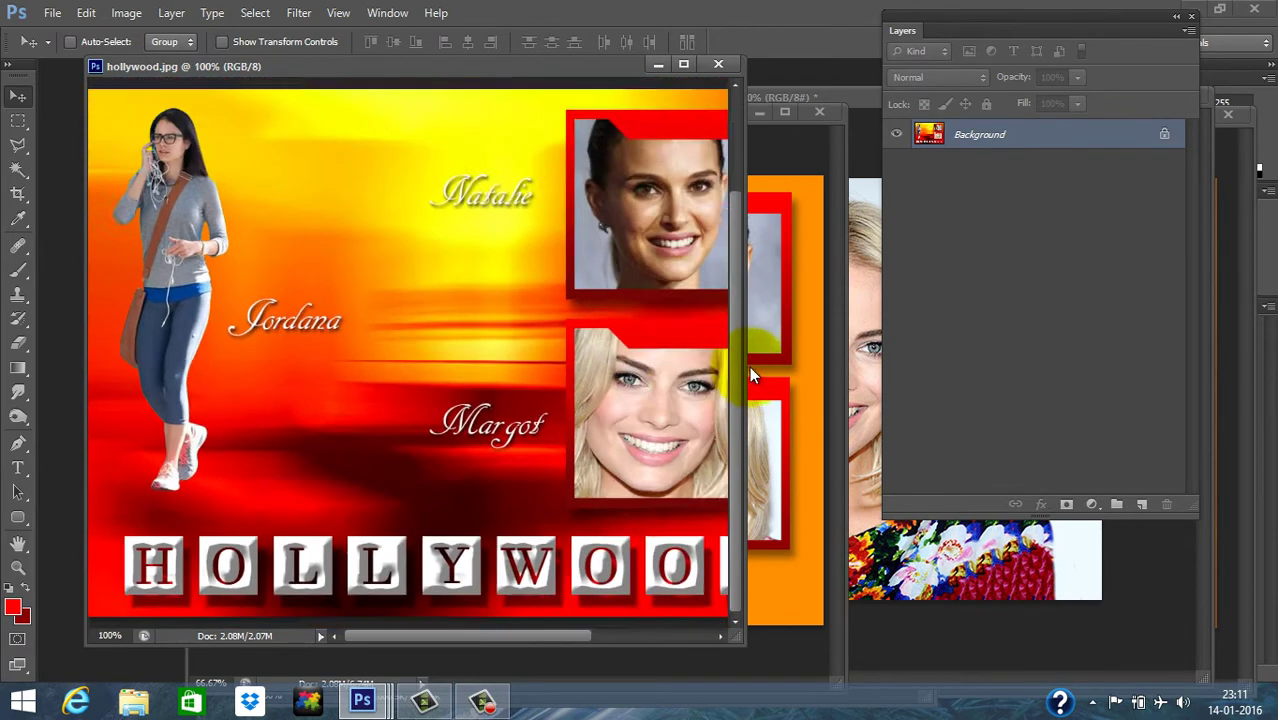
Step: Add a new layer above Layer 4 copy and marquee a small square near the canvas's lower-left corner
click(768, 345)
click(1141, 504)
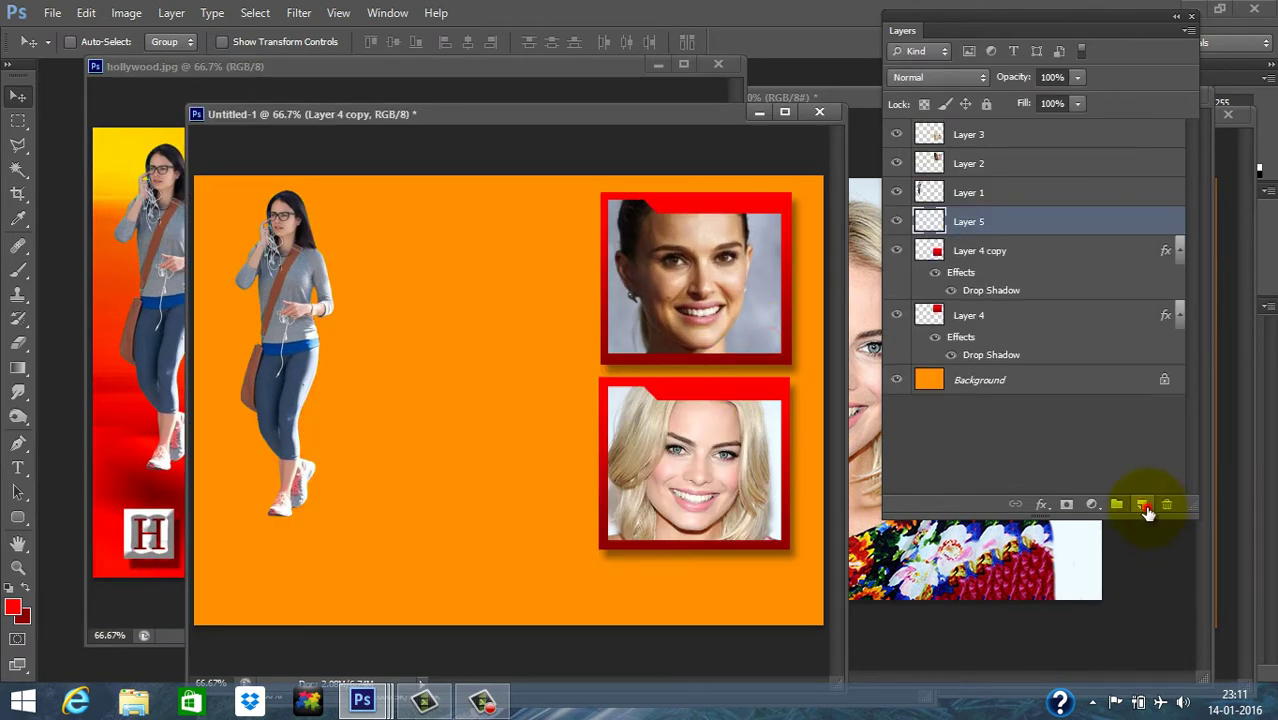
click(18, 120)
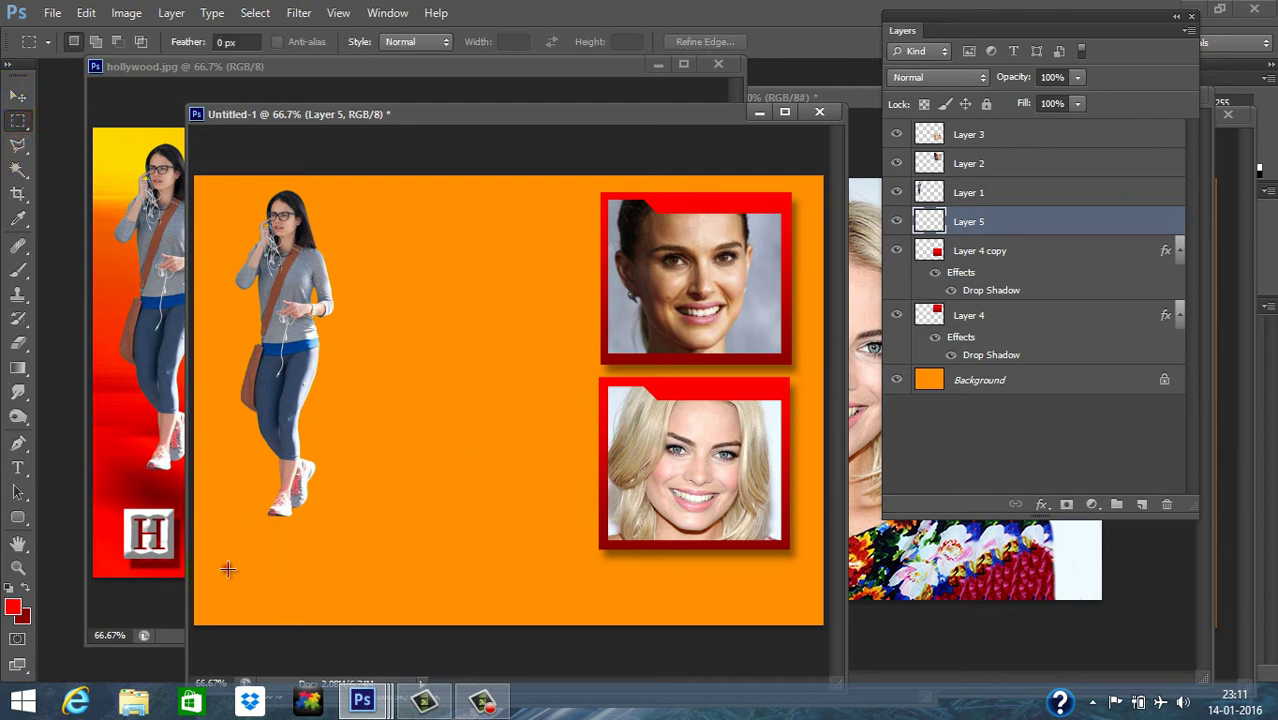
drag(227, 569, 310, 634)
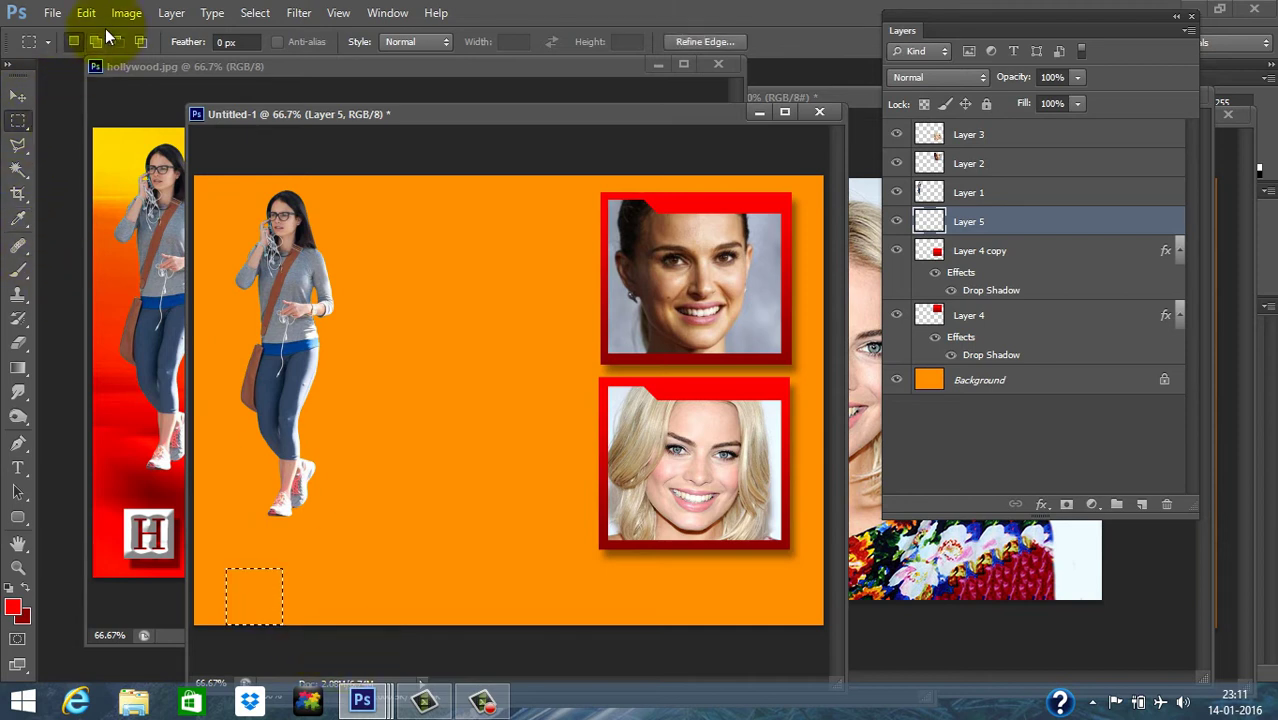
drag(258, 580, 248, 583)
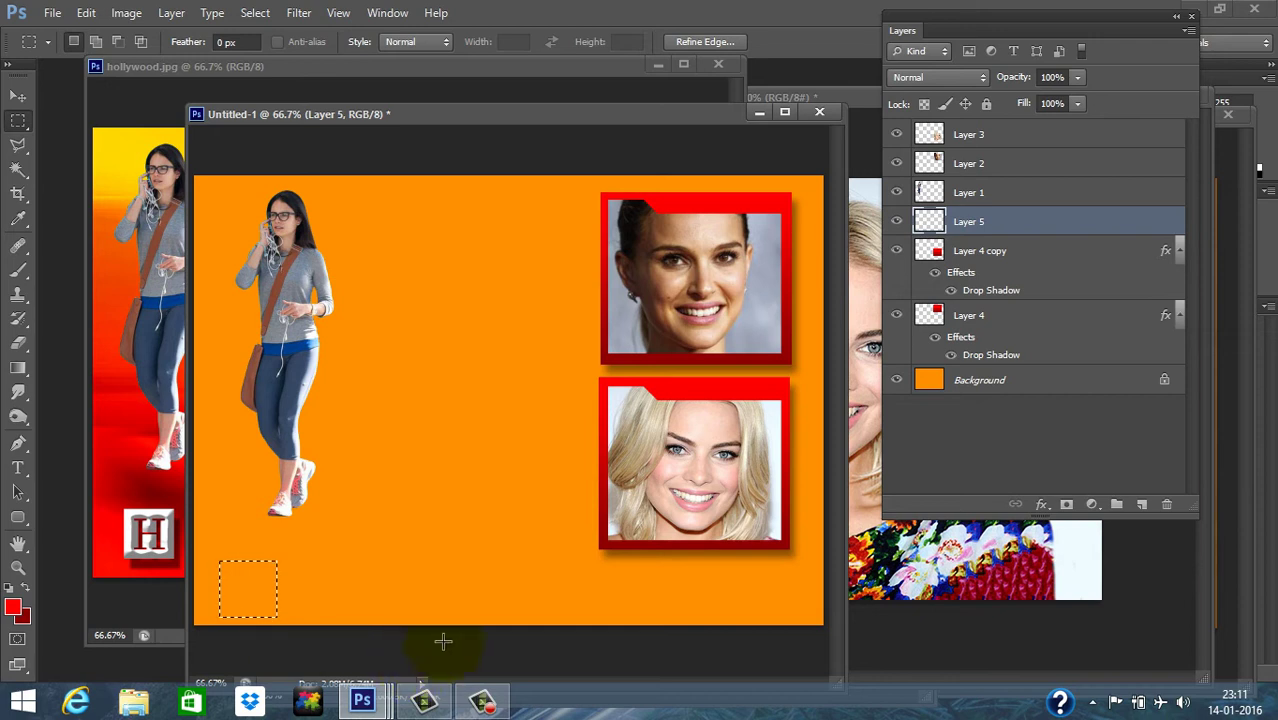
Step: Reset the colours to default black and white, fill the square selection with white on Layer 5, and deselect it
click(10, 590)
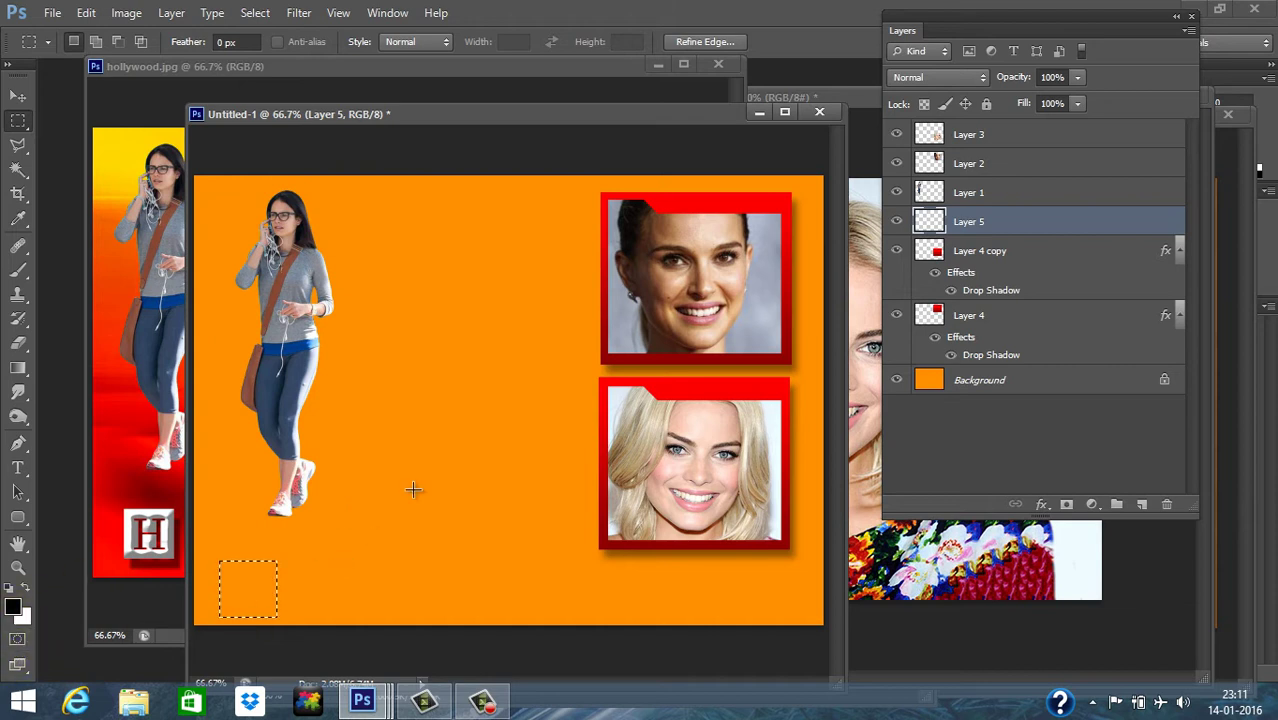
key(ctrl+BackSpace)
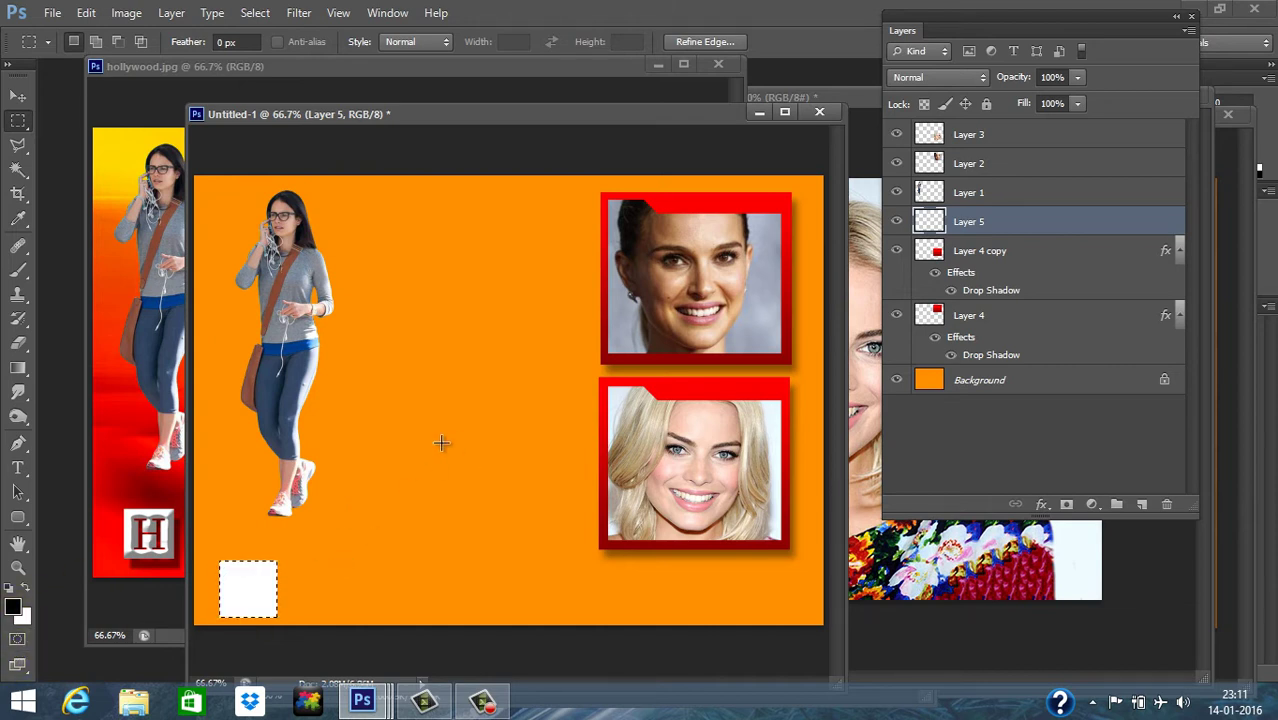
click(256, 13)
click(272, 51)
click(18, 96)
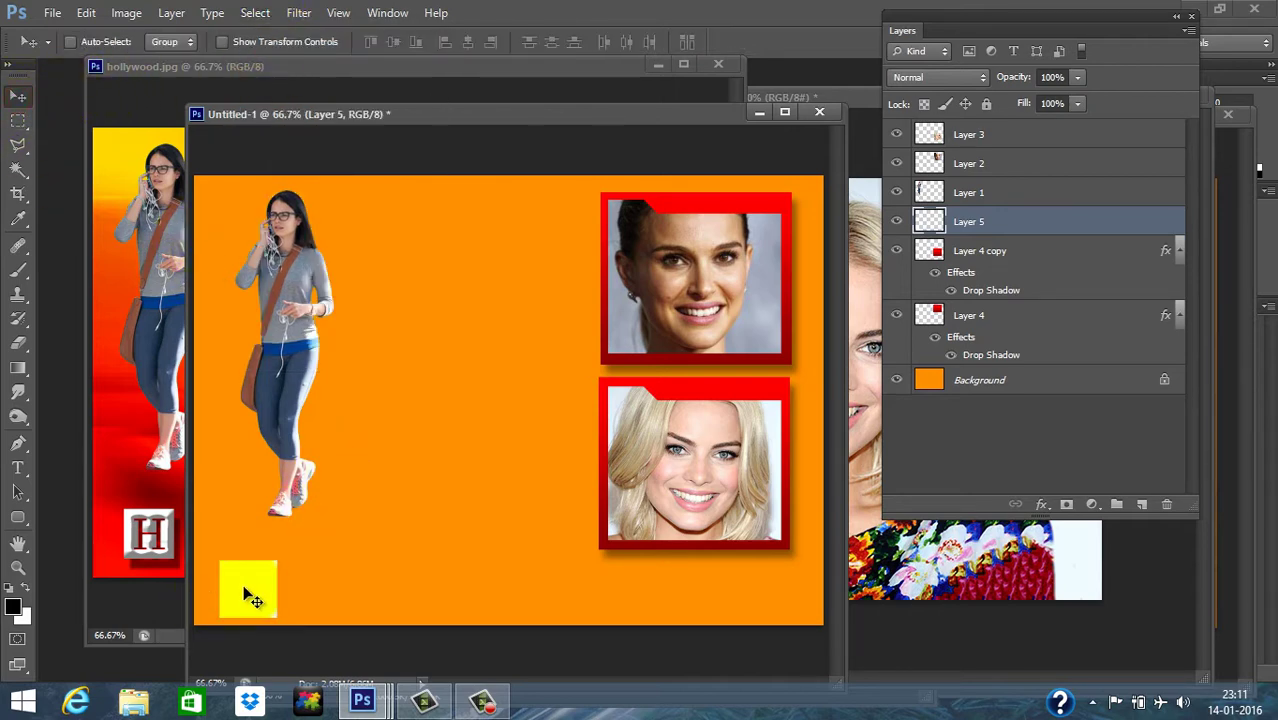
Step: Duplicate the white square five times, spacing the copies in a row along the canvas's lower edge
click(160, 530)
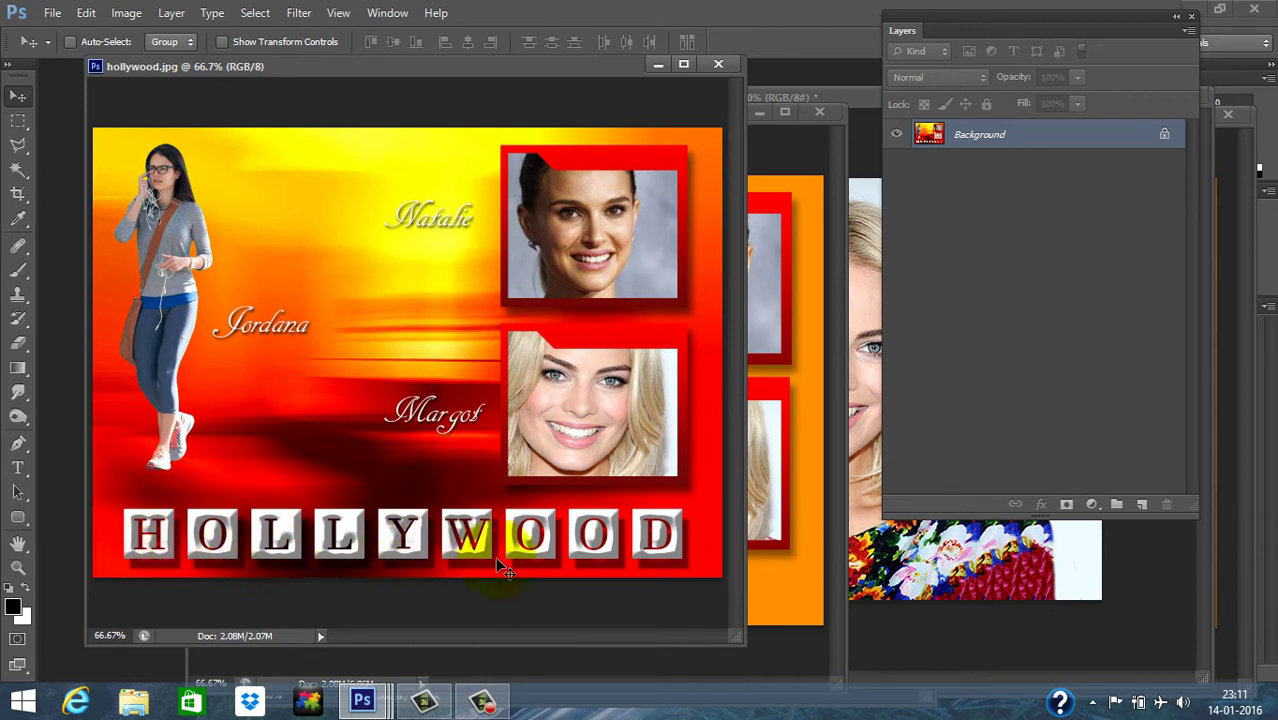
click(786, 561)
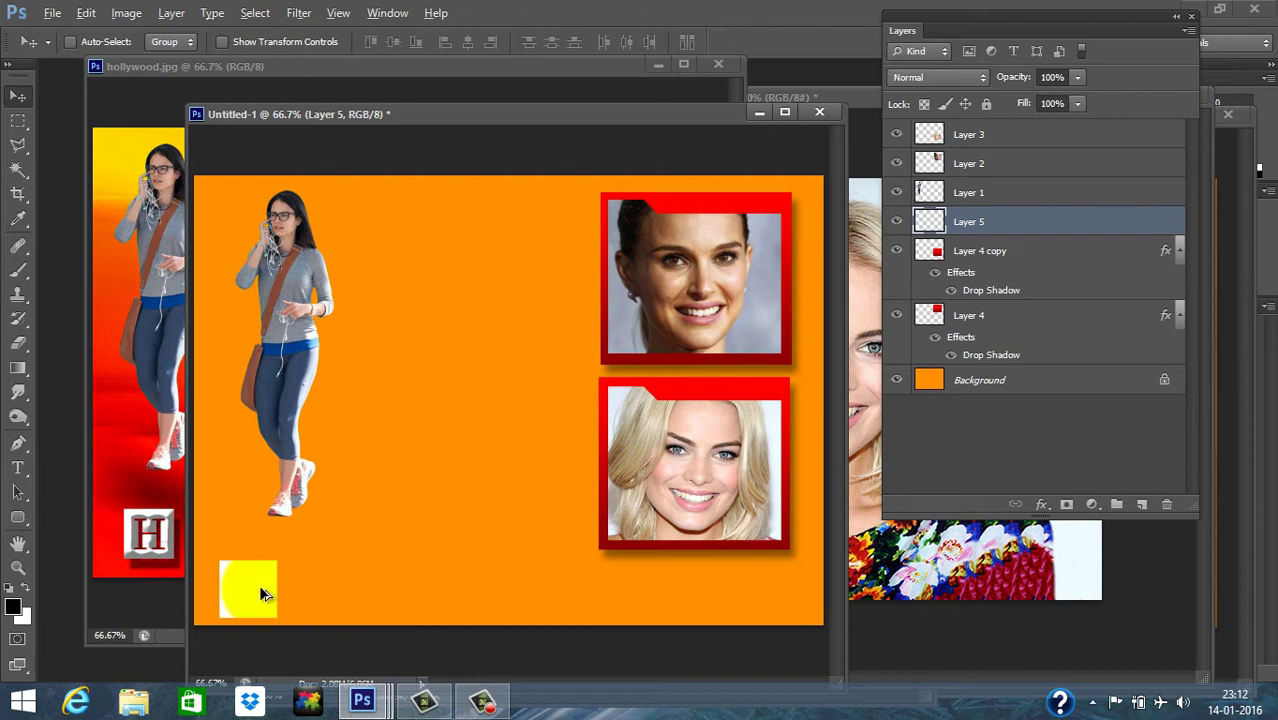
drag(260, 594, 413, 597)
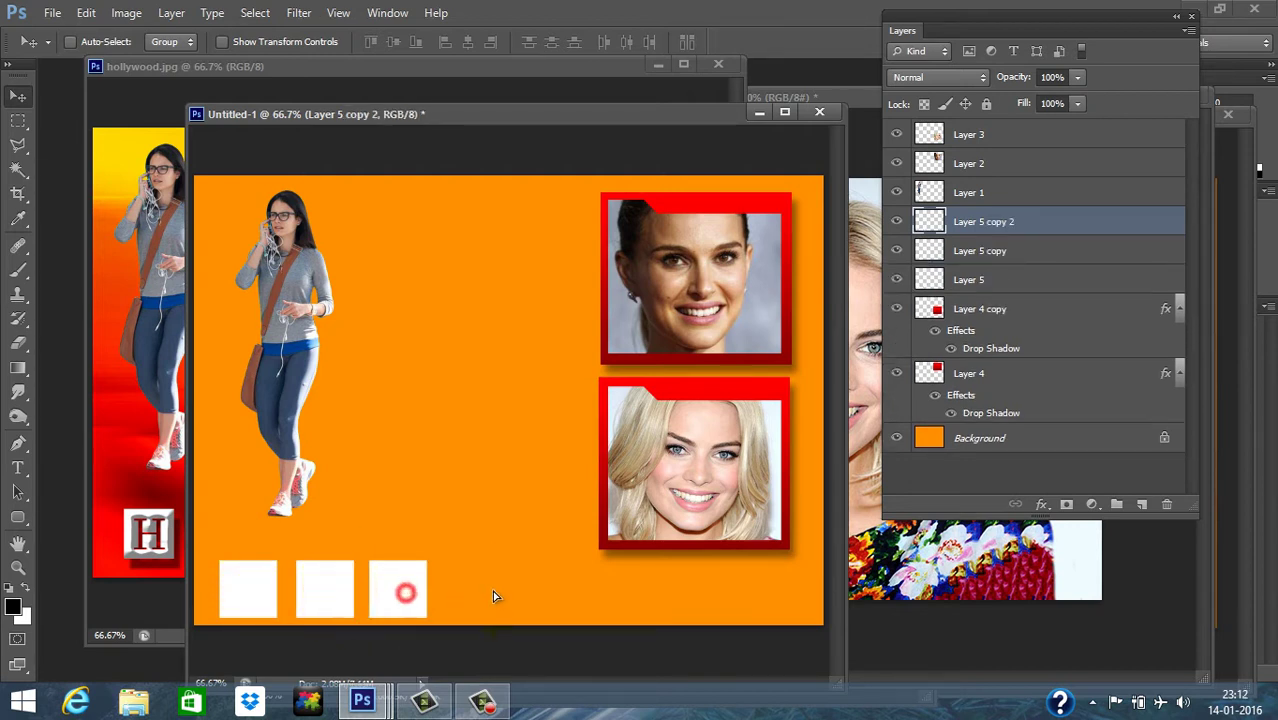
drag(492, 596, 642, 590)
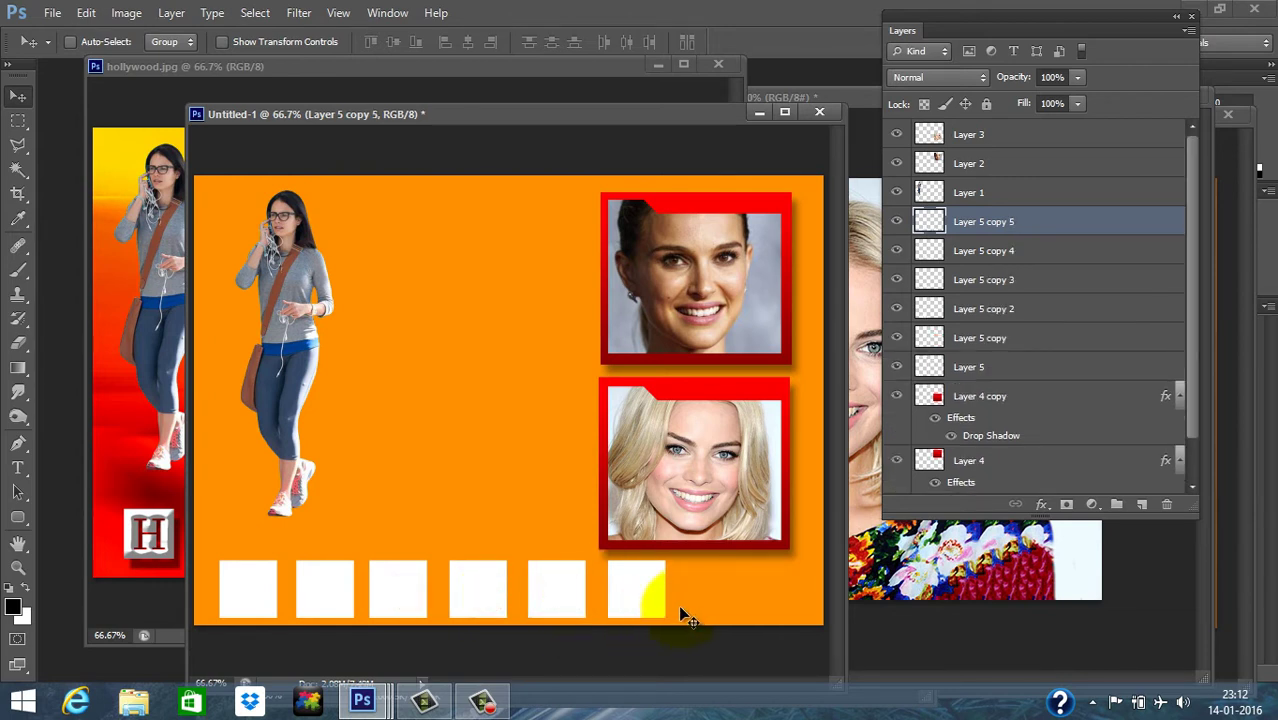
Step: Add a black letter H in the empty canvas area and set its font to Charlemagne Std
click(18, 468)
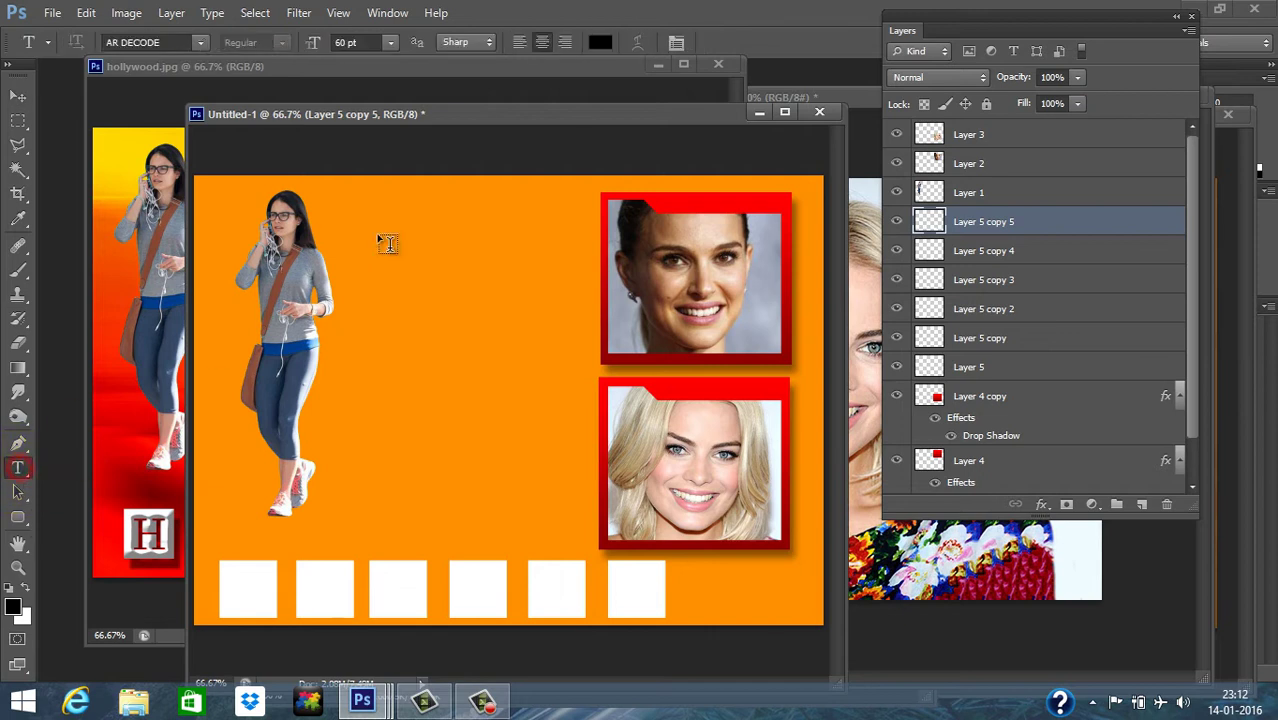
click(441, 357)
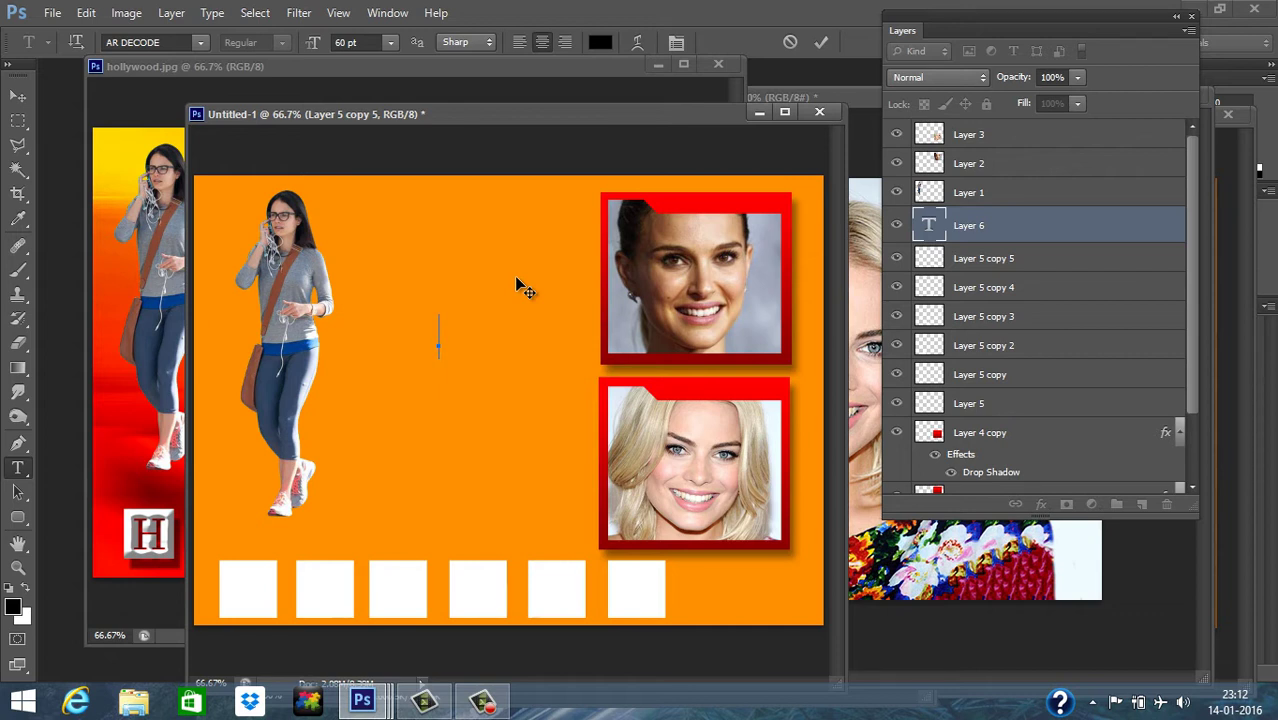
text(H)
drag(461, 323, 418, 328)
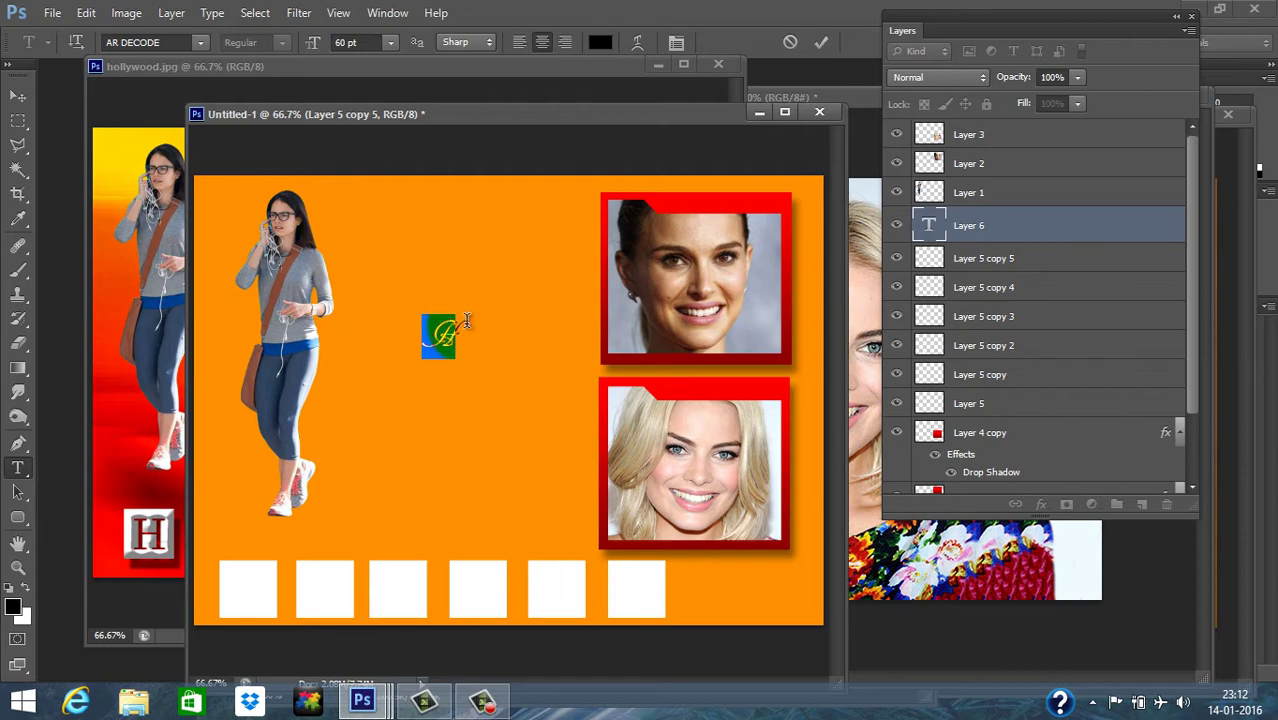
click(469, 333)
double_click(466, 331)
click(210, 44)
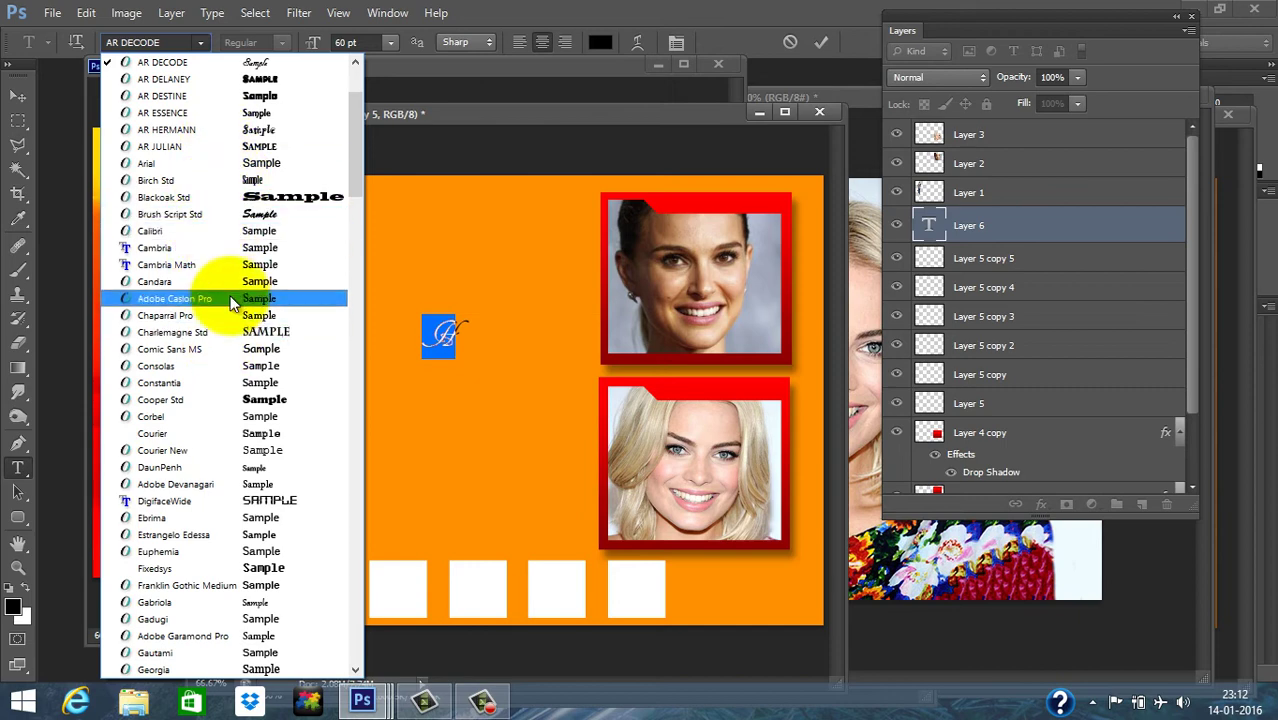
click(197, 147)
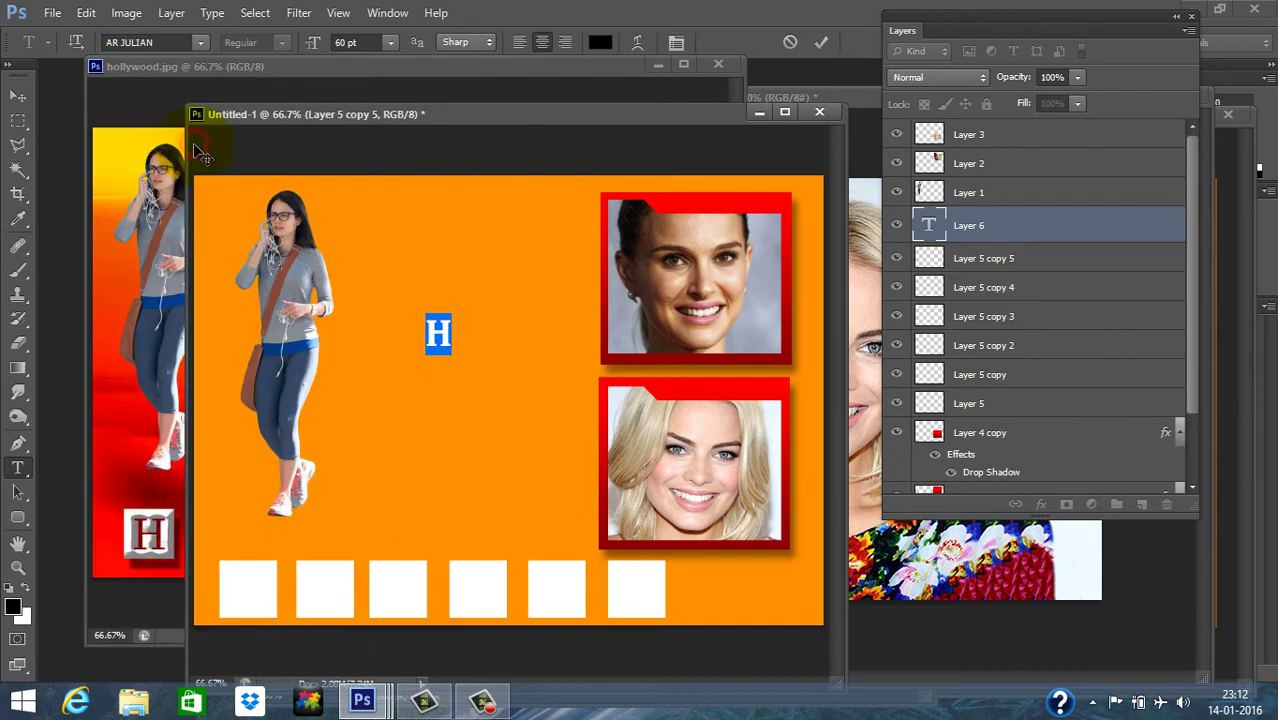
click(200, 42)
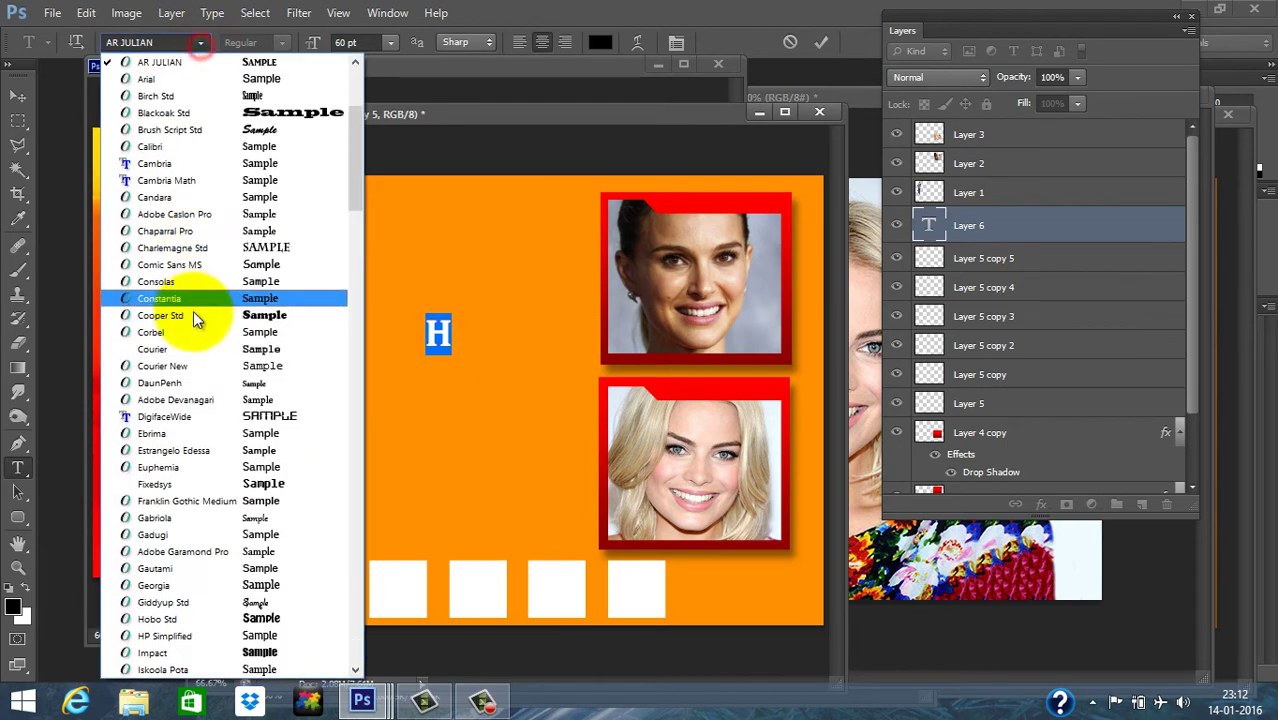
click(204, 247)
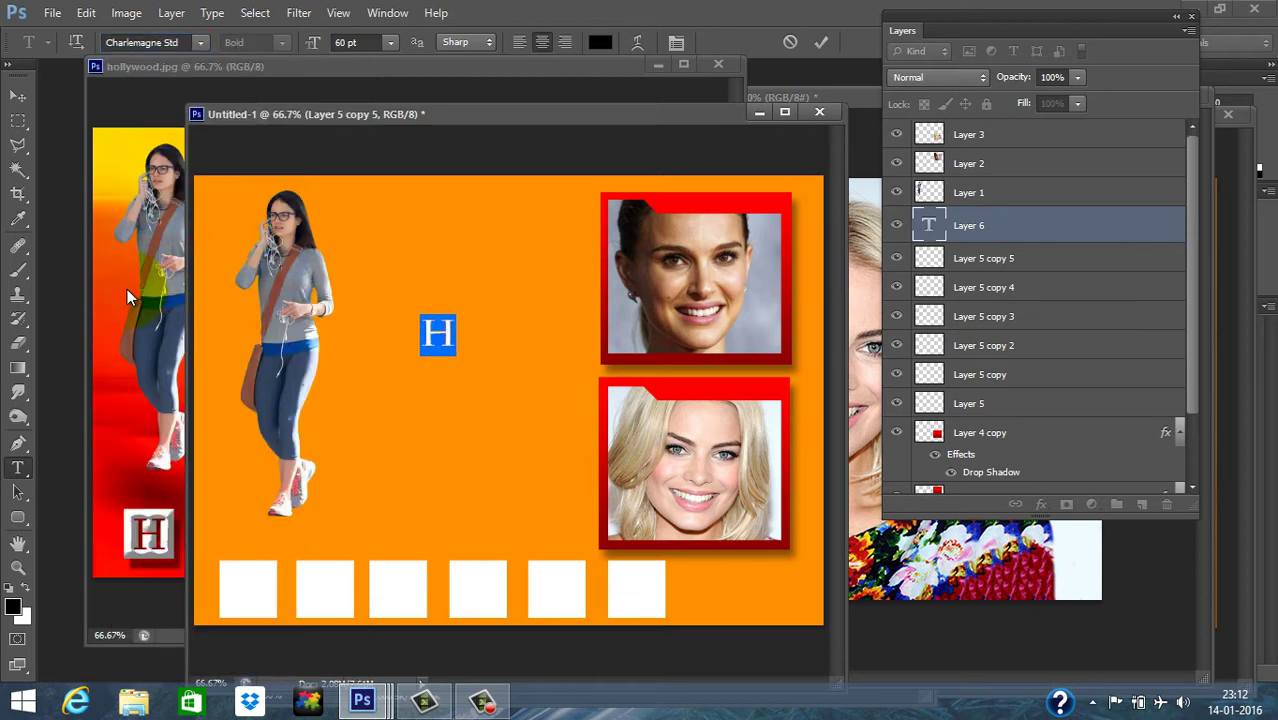
Step: Place the H on the first white square and set its size to 72 pt
click(17, 95)
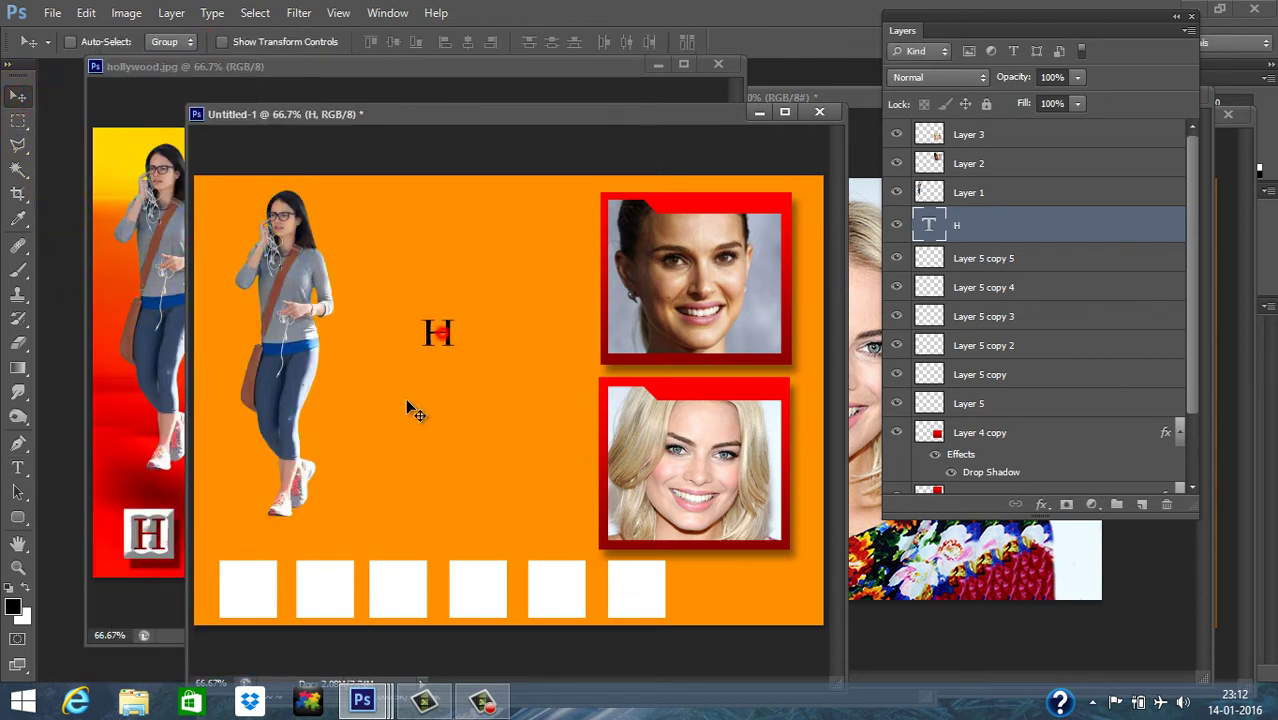
drag(406, 403, 249, 598)
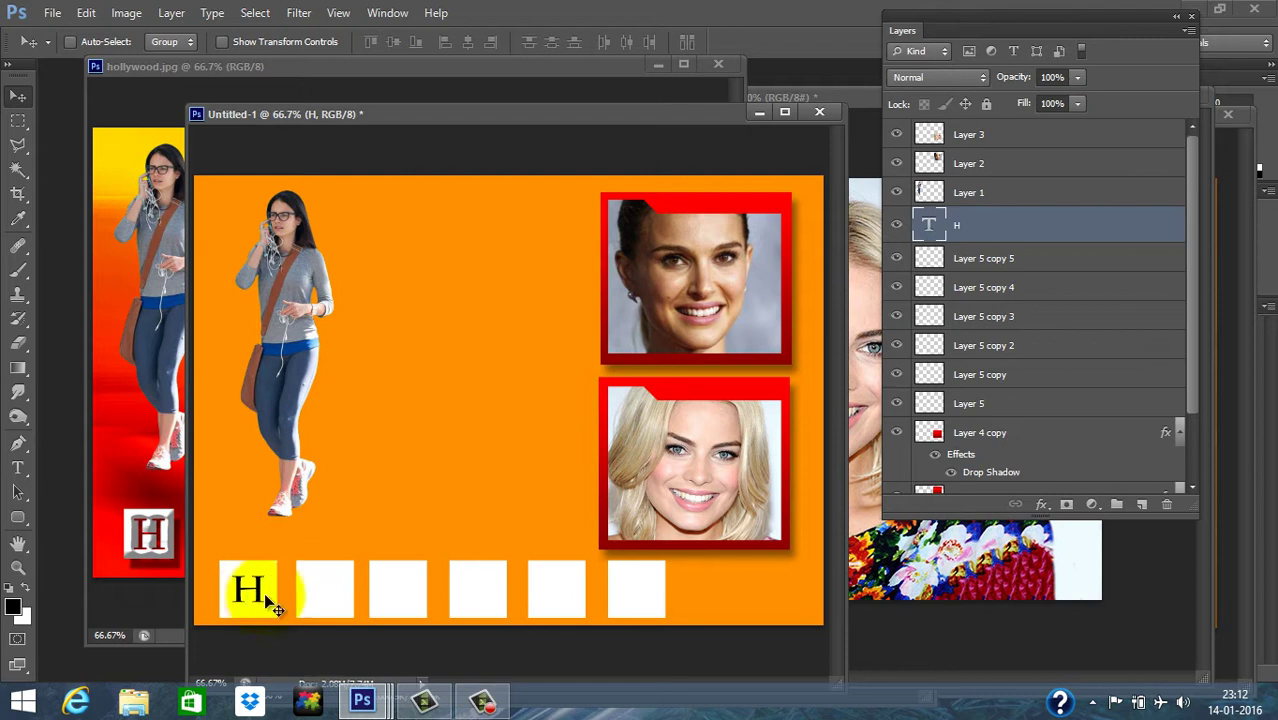
double_click(929, 226)
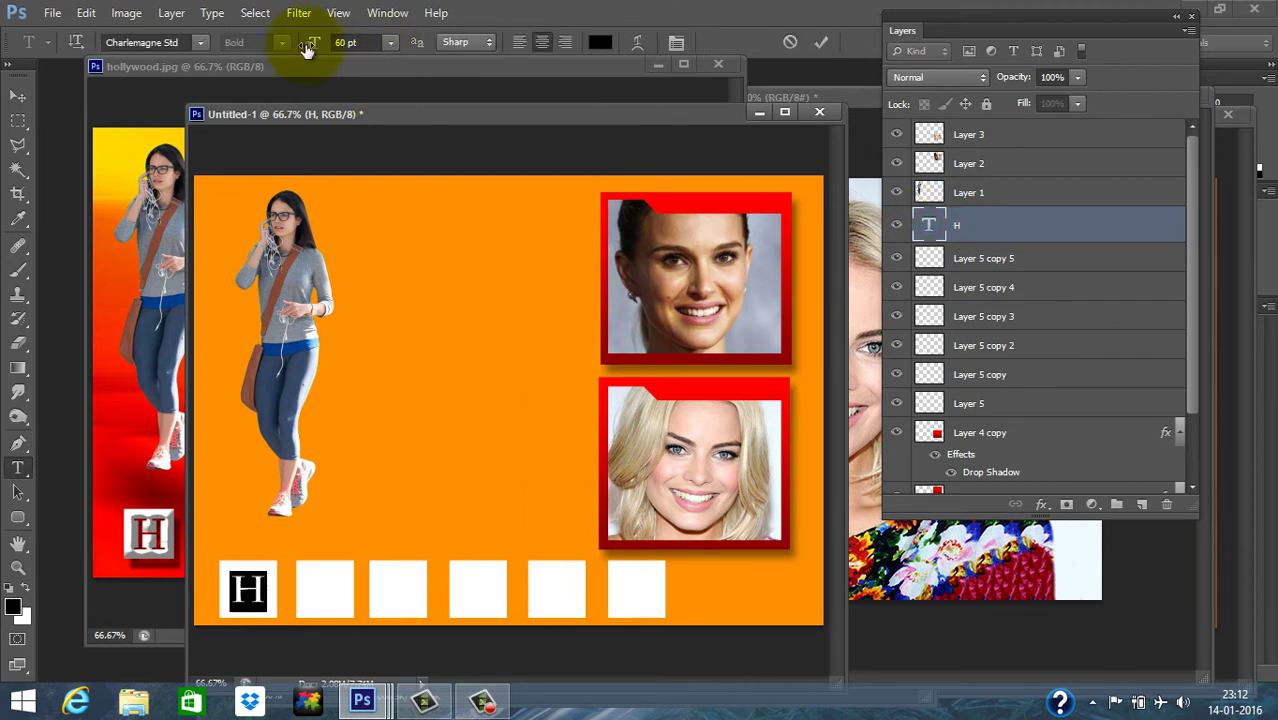
drag(310, 45, 329, 52)
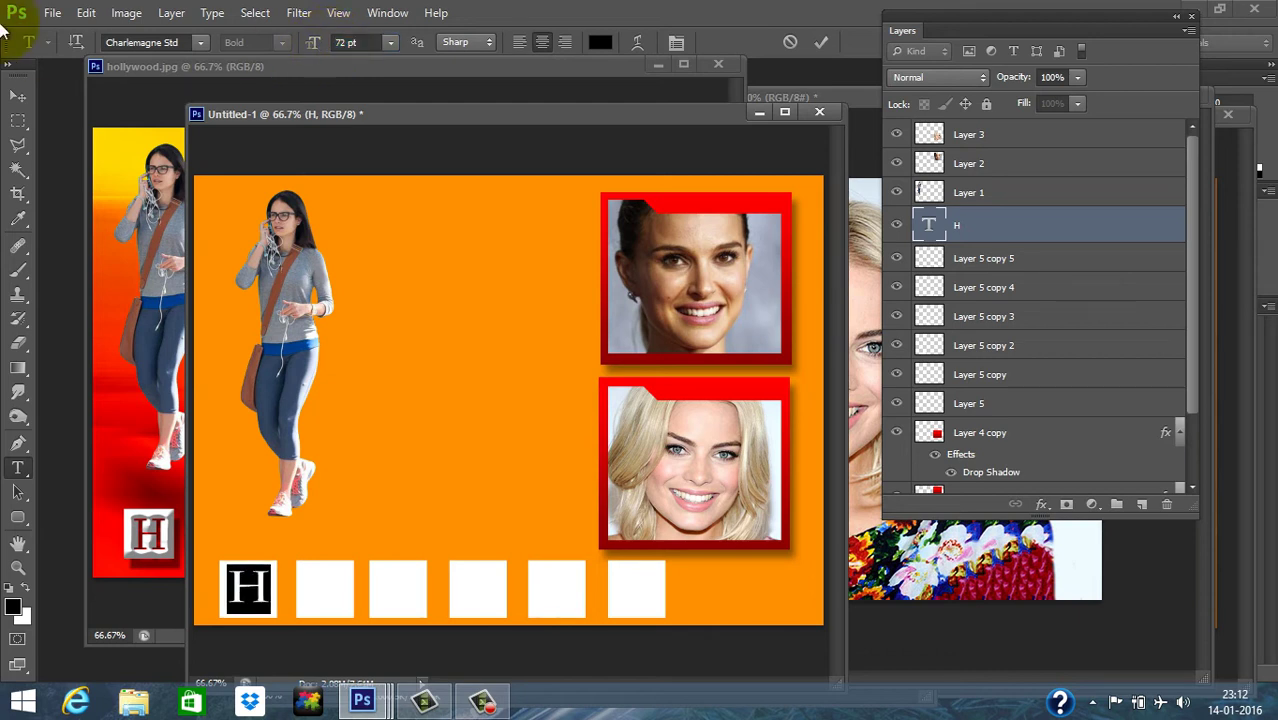
click(18, 95)
click(268, 607)
drag(268, 607, 268, 607)
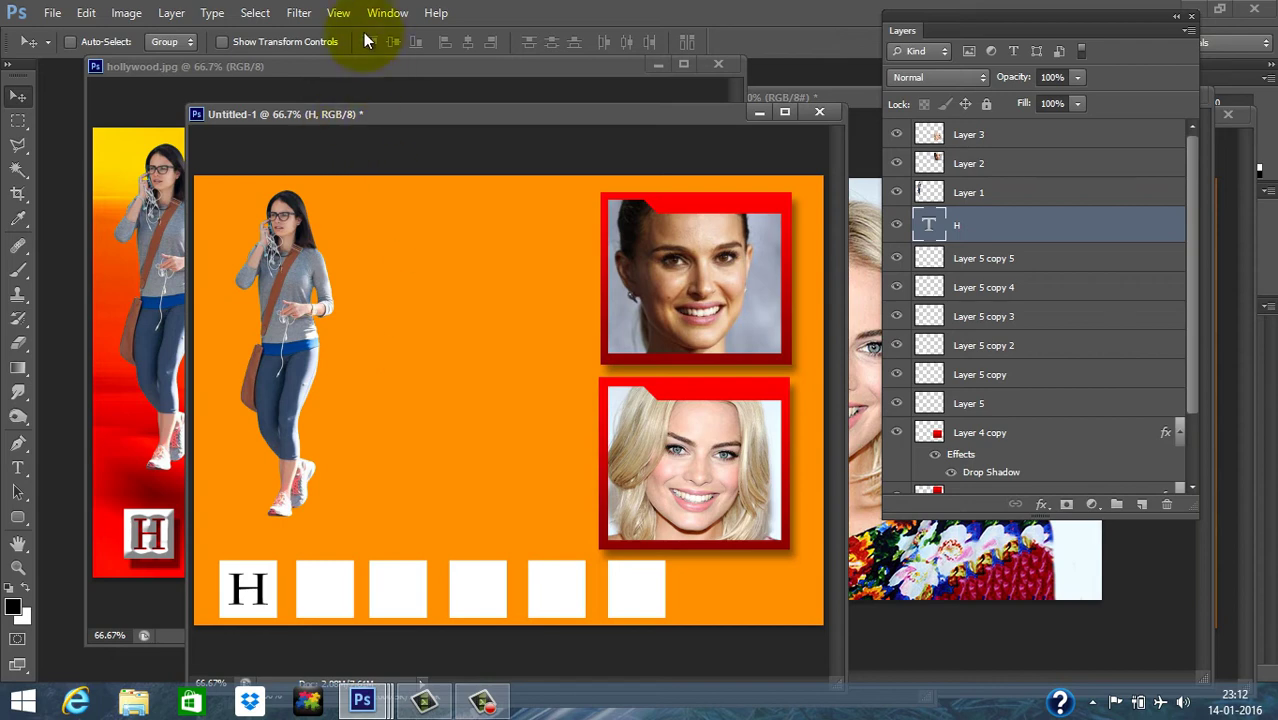
Step: Load the outline of the H as a selection and hide the H text layer
click(338, 13)
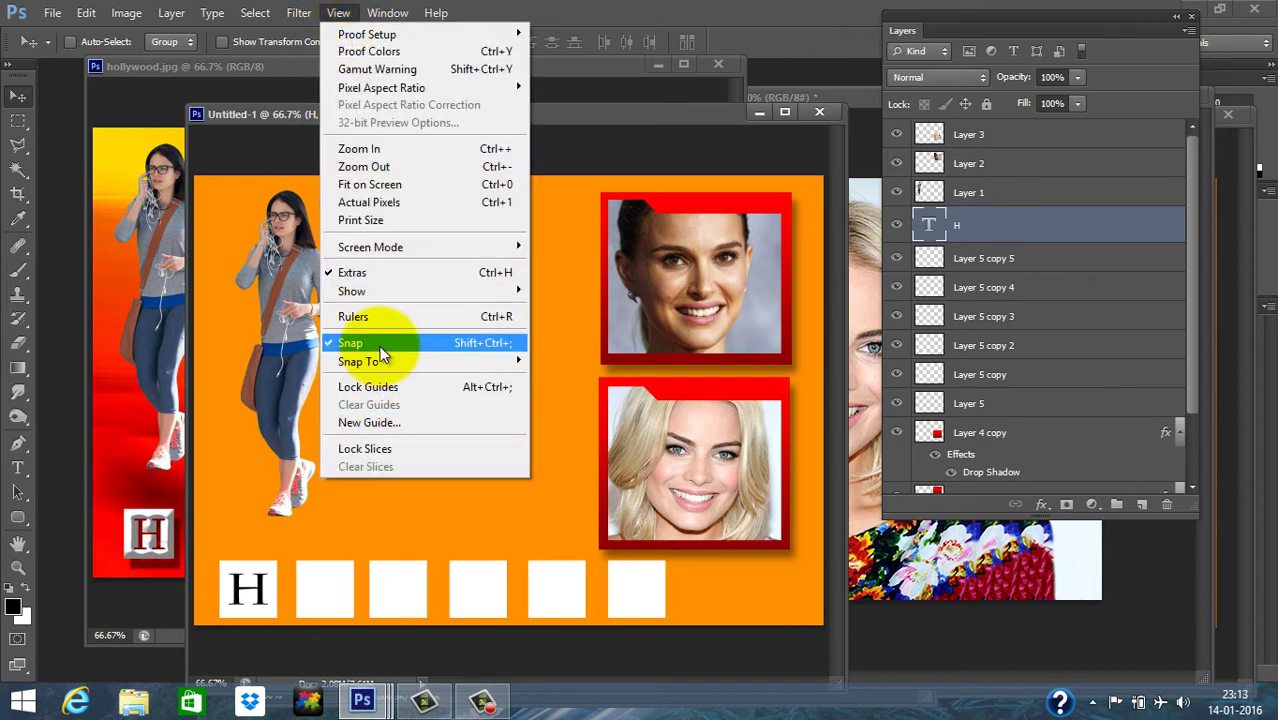
click(340, 546)
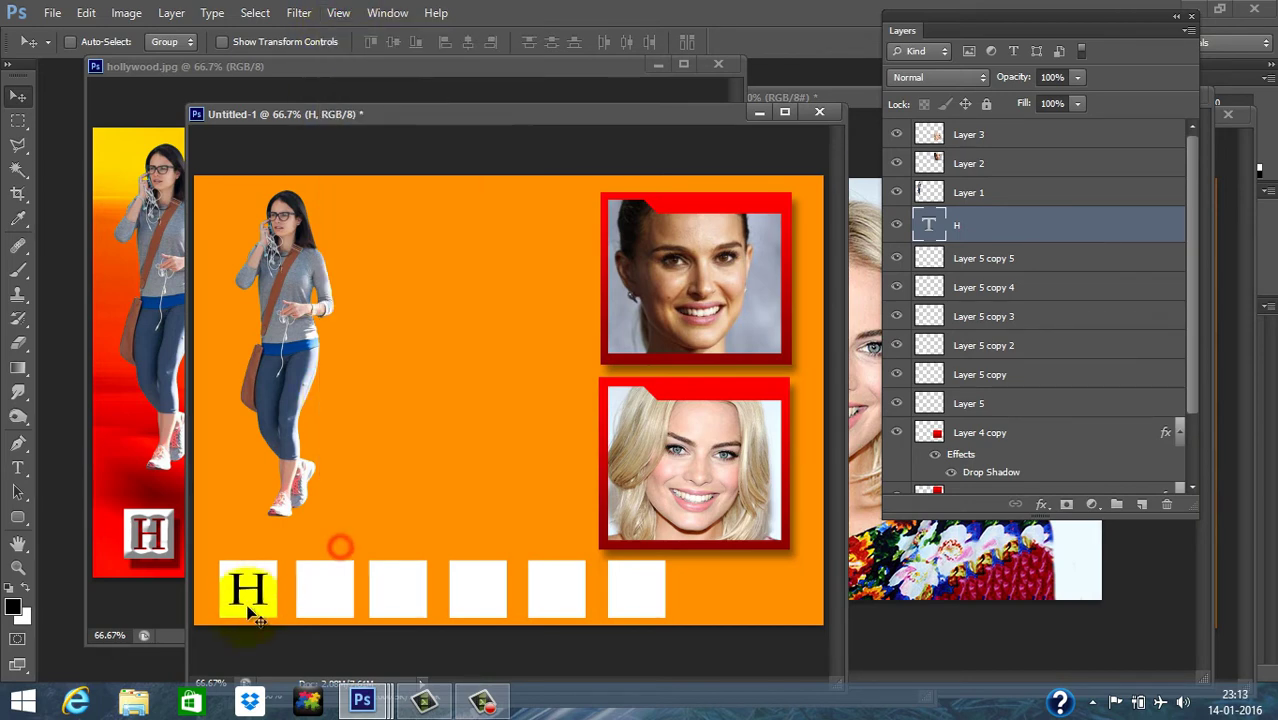
drag(248, 600, 260, 596)
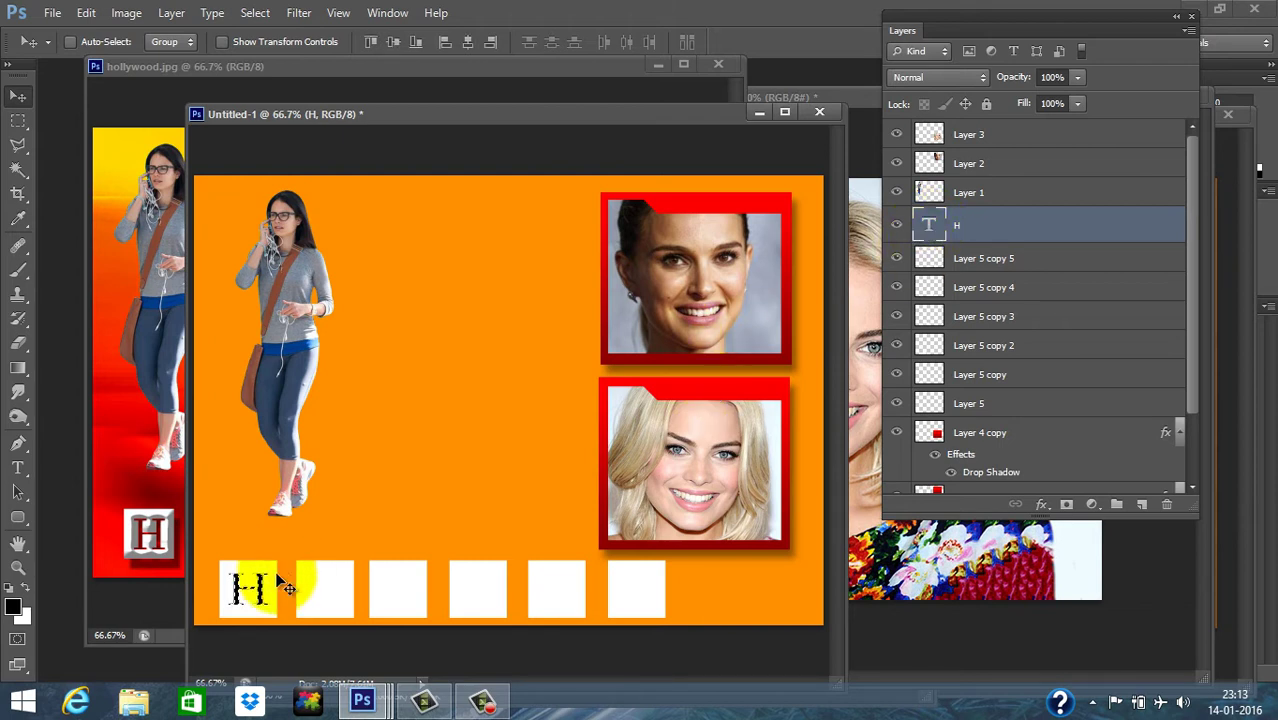
click(897, 227)
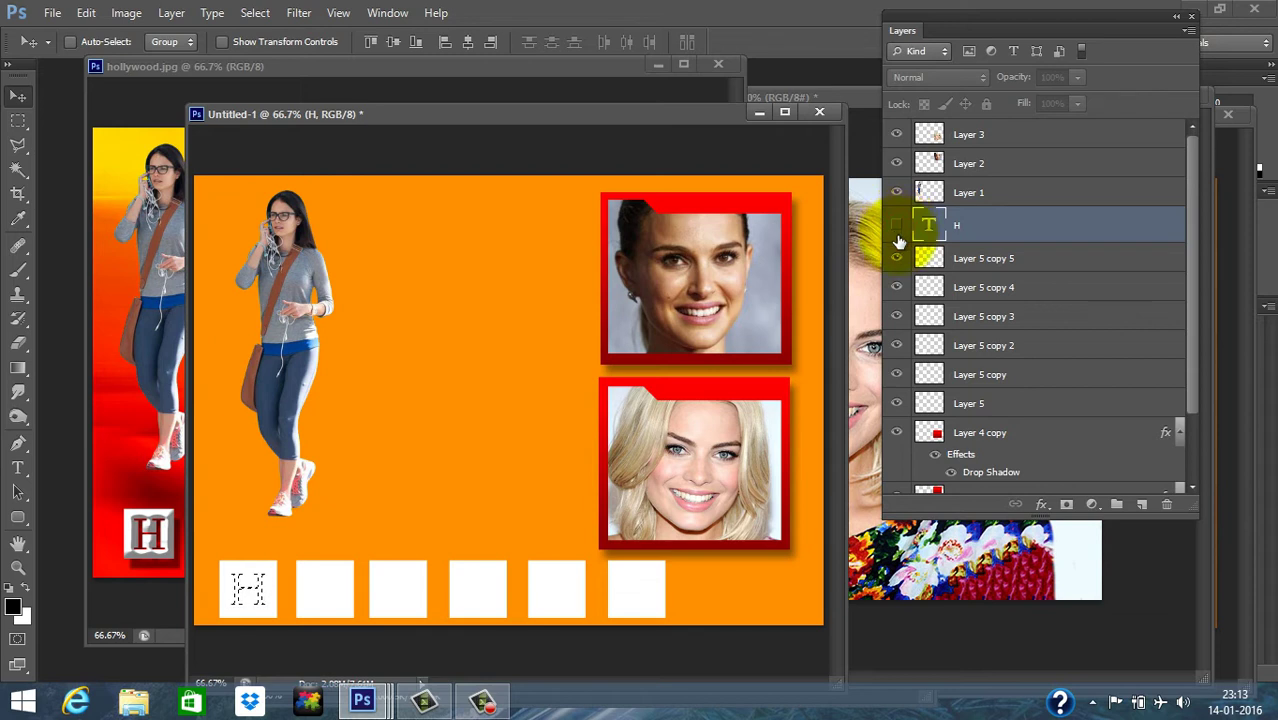
Step: Cut the H shape out of the white square on Layer 5, deselect, and shift the square slightly left
right_click(273, 572)
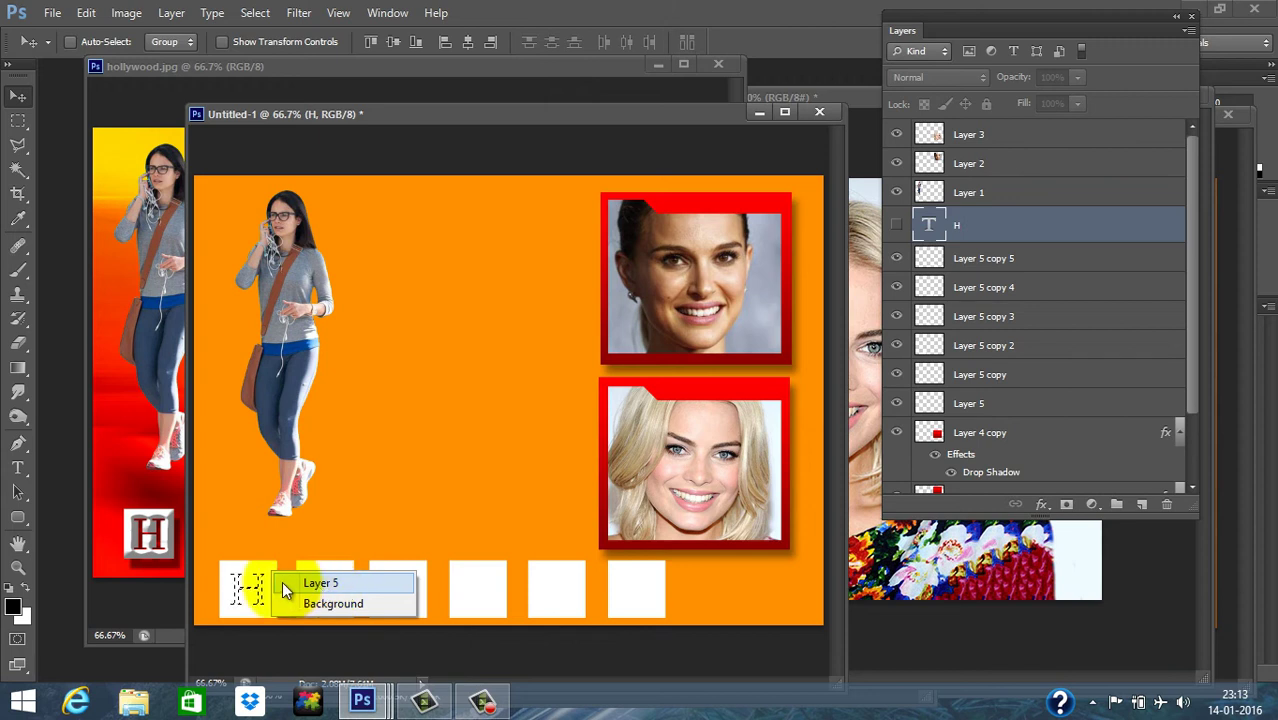
click(284, 583)
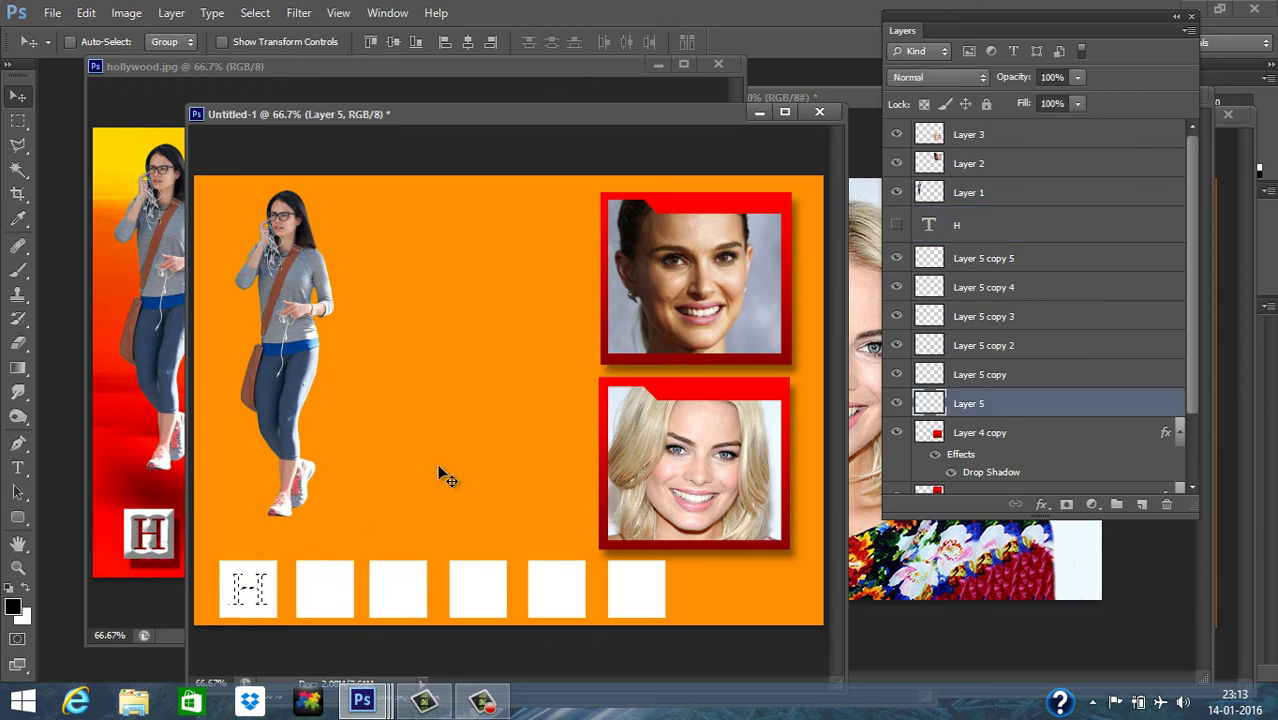
click(255, 12)
click(309, 54)
mouse_move(247, 592)
mouse_down()
mouse_move(265, 583)
mouse_move(316, 471)
mouse_move(407, 491)
mouse_move(251, 597)
mouse_move(300, 520)
mouse_move(250, 582)
mouse_up()
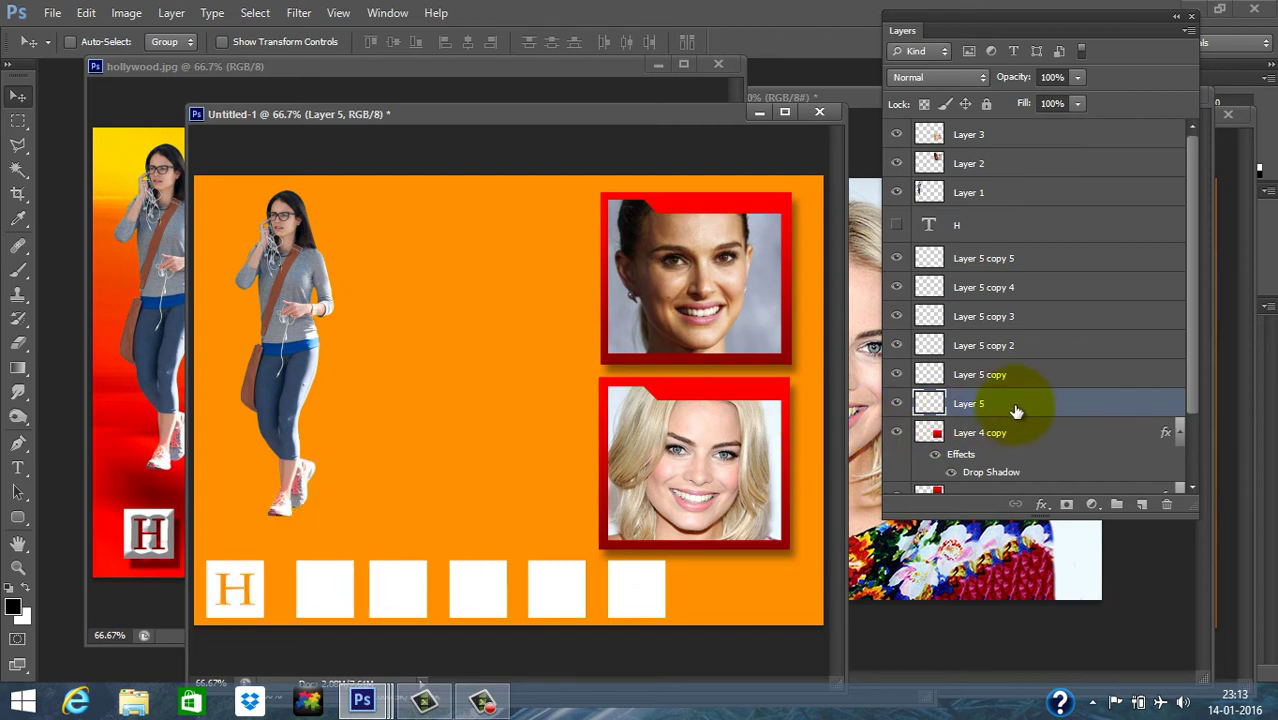
Step: Move Layer 5 to the top of the layer stack and reposition the H tile at the start of the row
drag(1015, 410, 1030, 128)
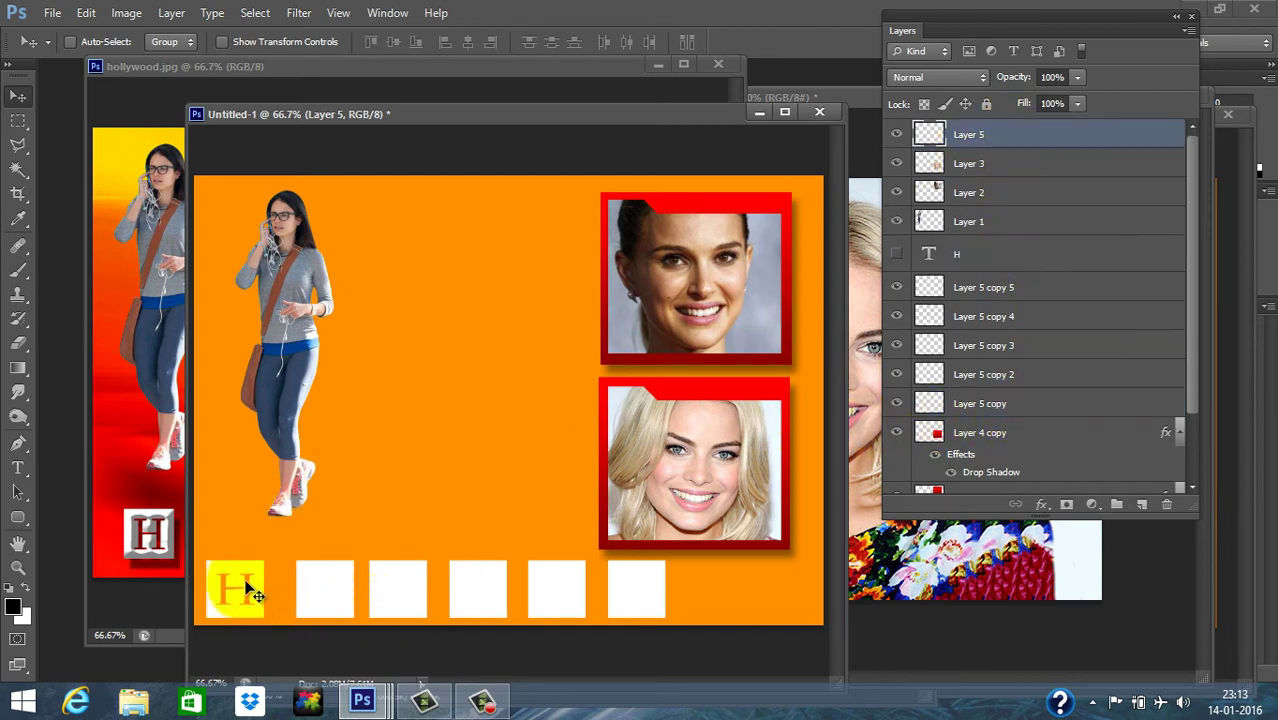
drag(257, 596, 314, 499)
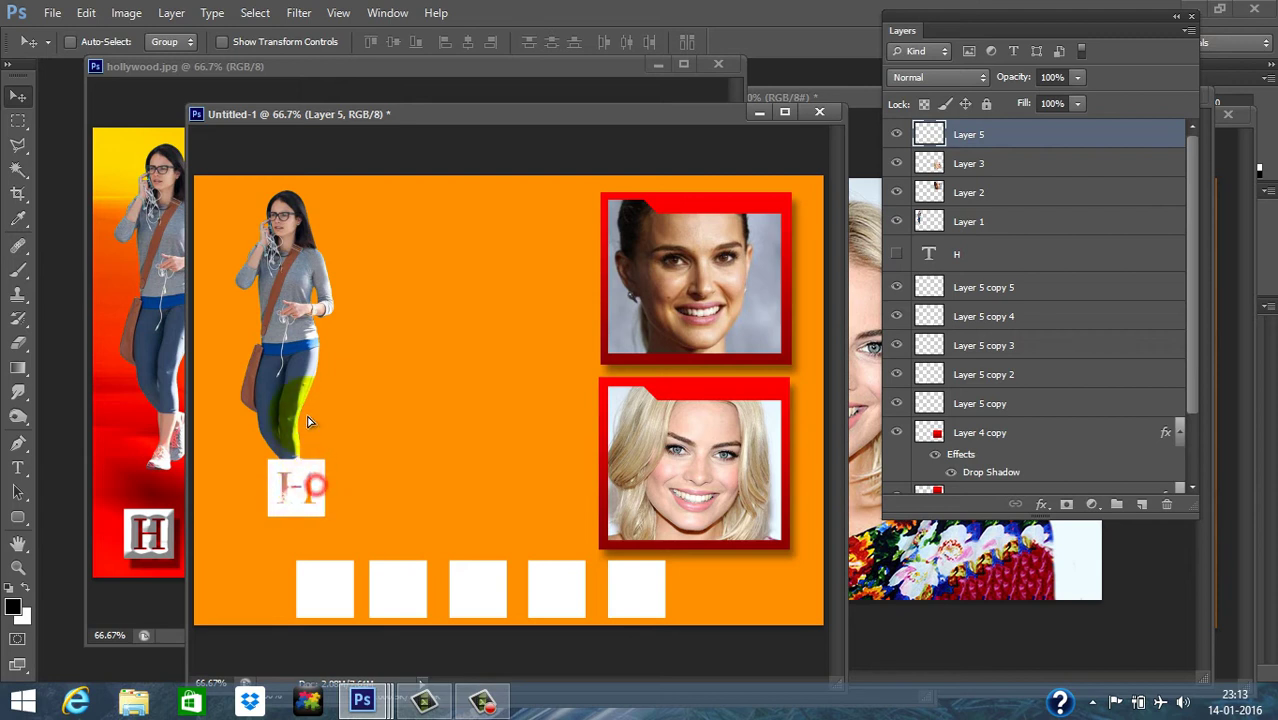
drag(308, 422, 267, 589)
Step: Add a Bevel & Emboss effect to the H tile on Layer 5 with 704% depth and 16 px size
click(171, 13)
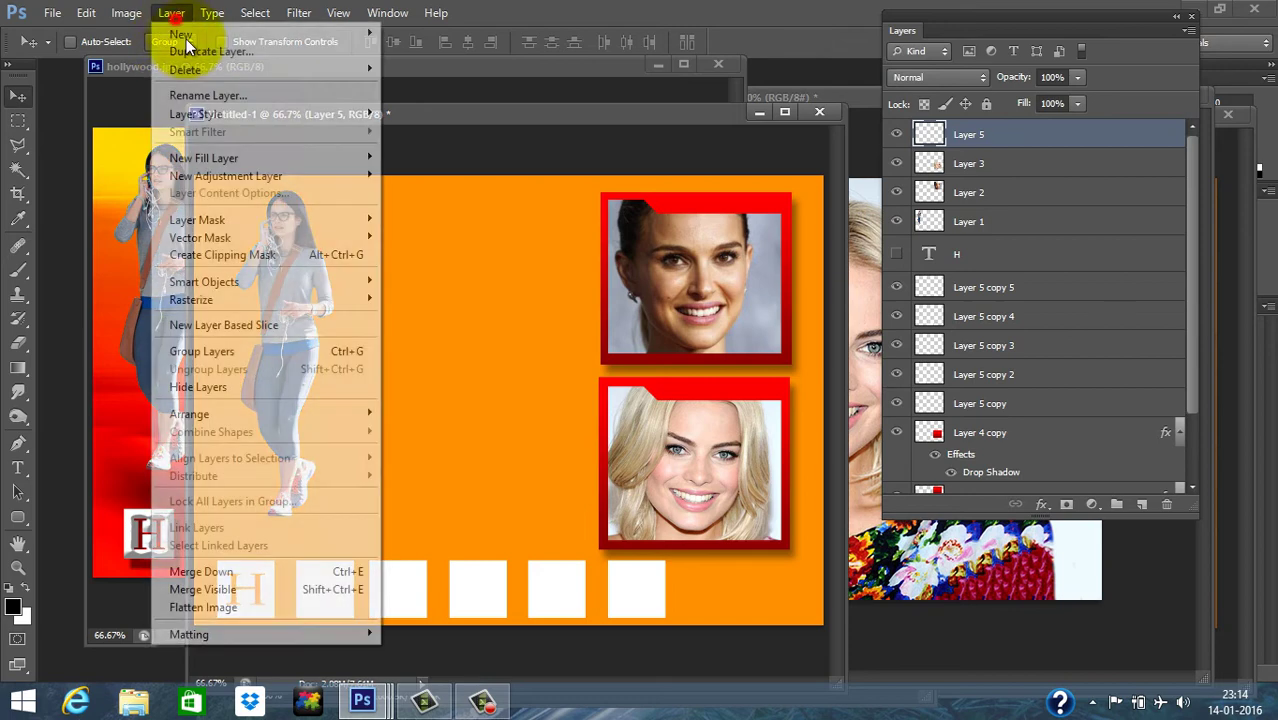
mouse_move(256, 113)
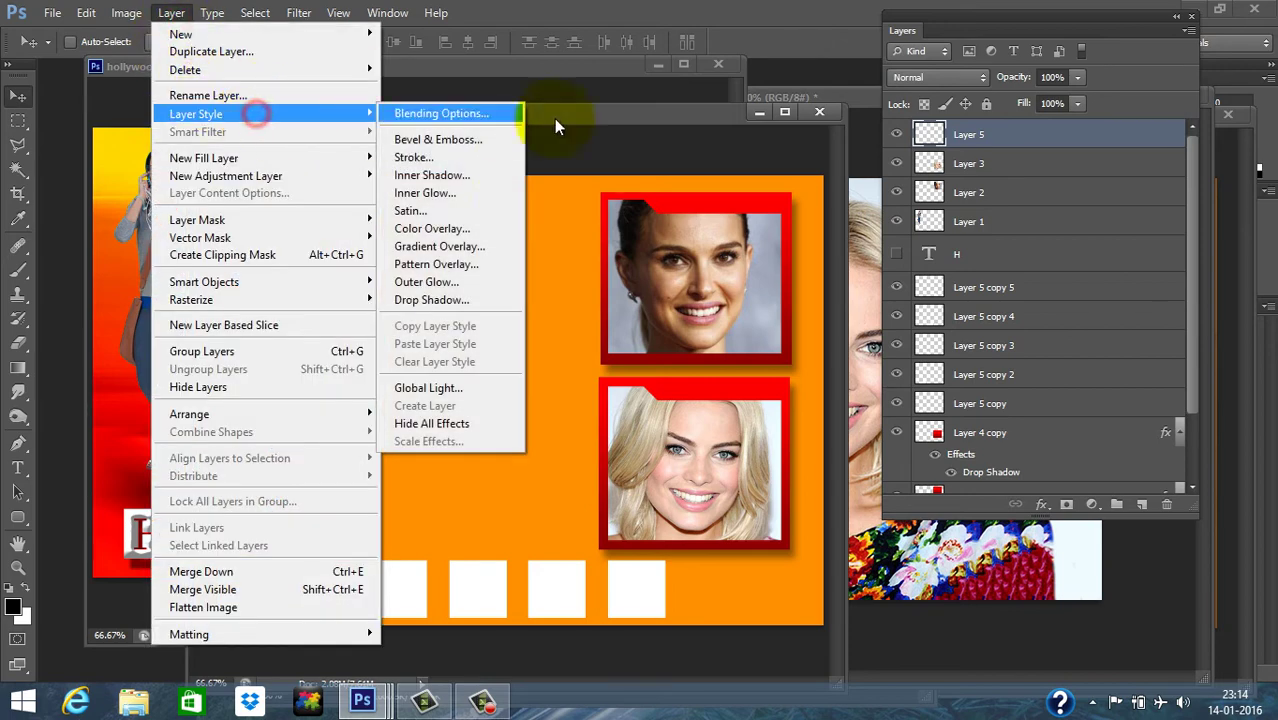
click(497, 141)
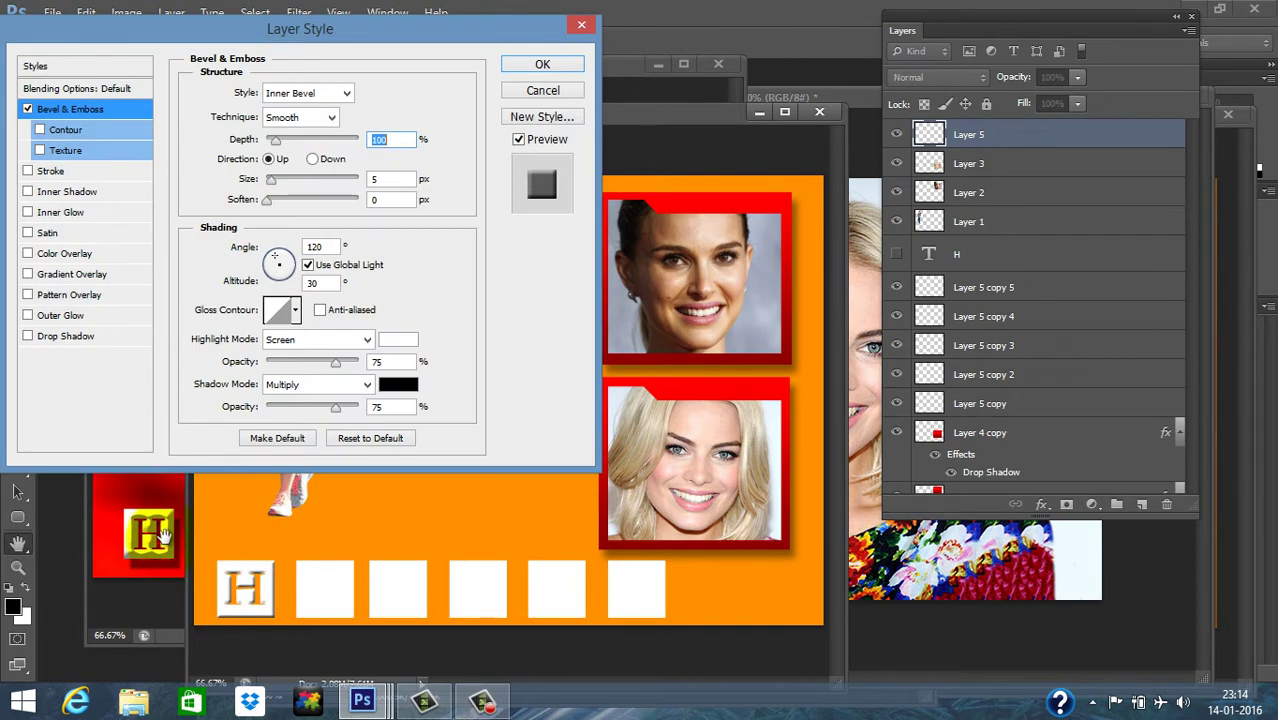
drag(321, 30, 656, 13)
drag(620, 125, 667, 122)
mouse_move(613, 166)
mouse_down()
mouse_move(592, 165)
mouse_move(622, 173)
mouse_up()
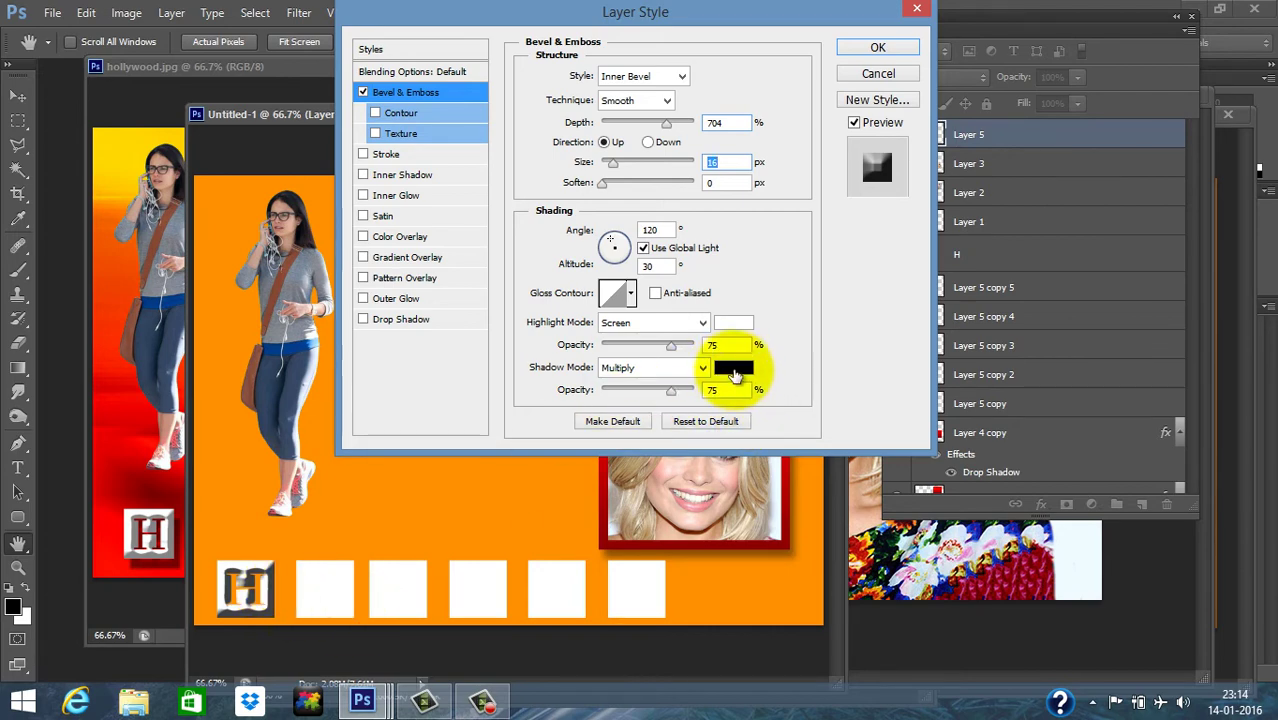
Step: Set the bevel's shadow color to grey #616161
click(735, 371)
mouse_move(556, 445)
mouse_down()
mouse_move(537, 436)
mouse_move(537, 450)
mouse_up()
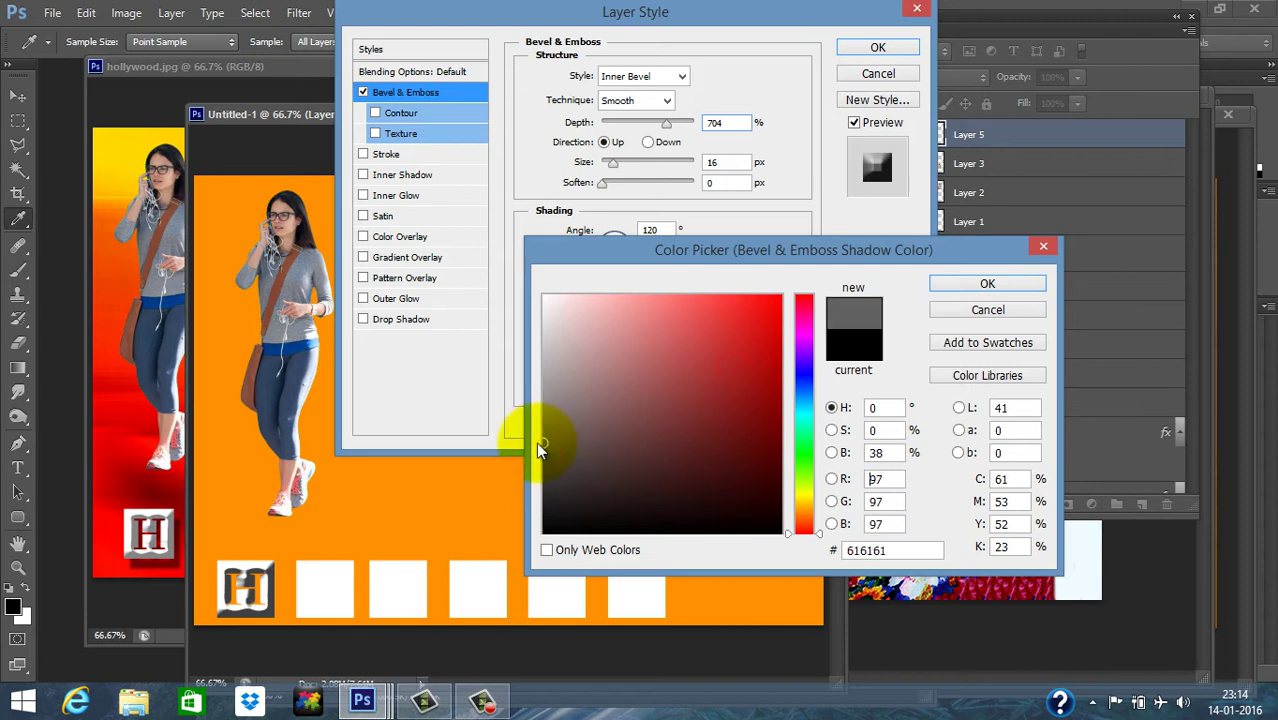
click(975, 284)
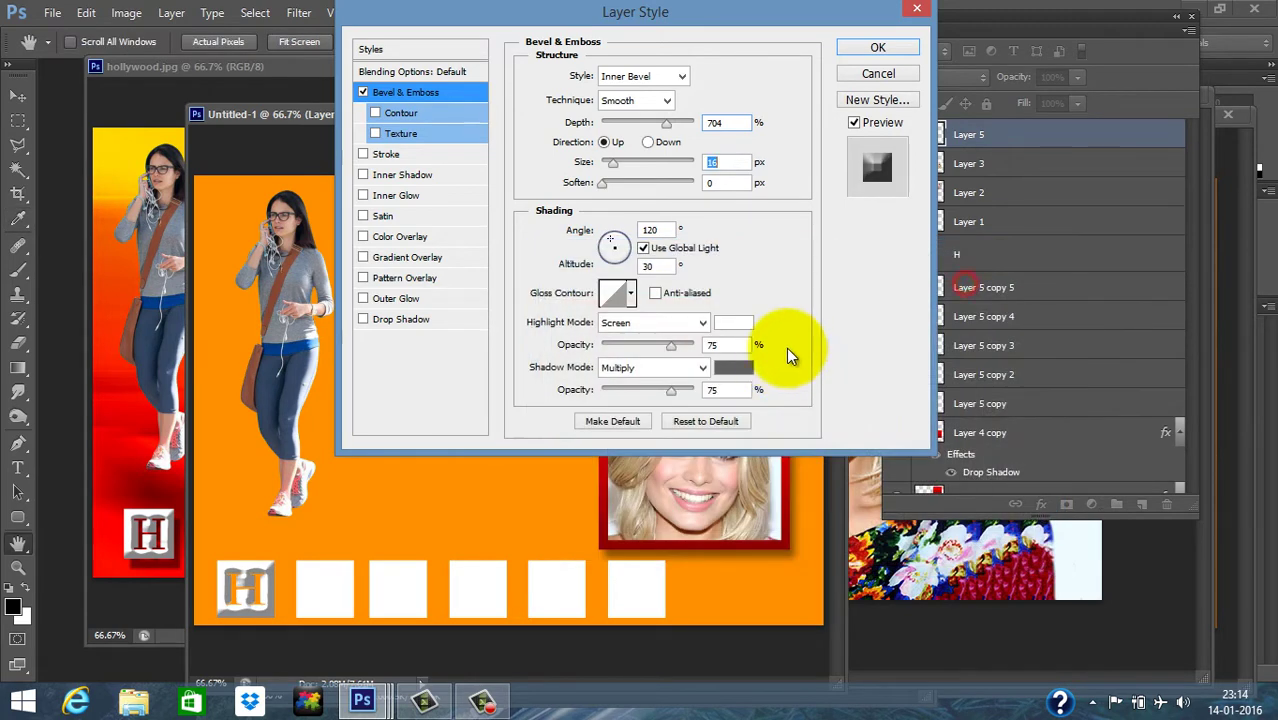
Step: Add a drop shadow to the H tile with 14 px distance and 52% opacity, and nudge the tile slightly upward
click(418, 320)
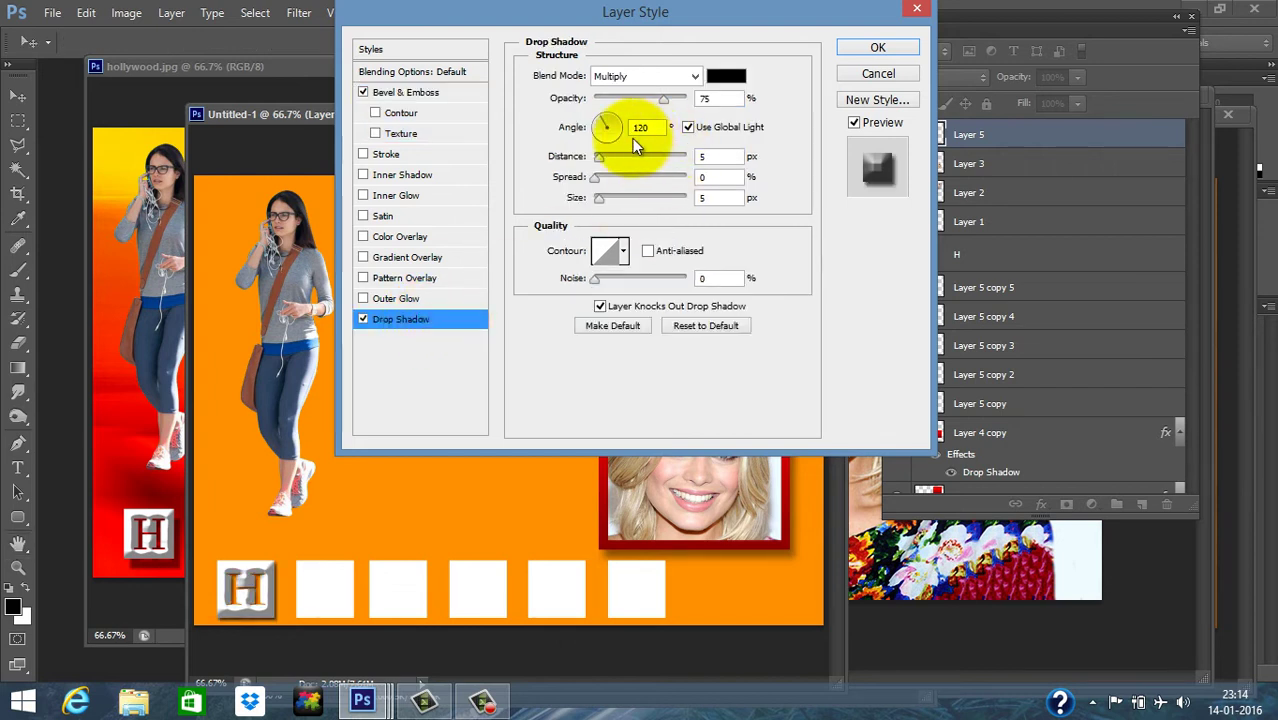
drag(599, 161, 607, 160)
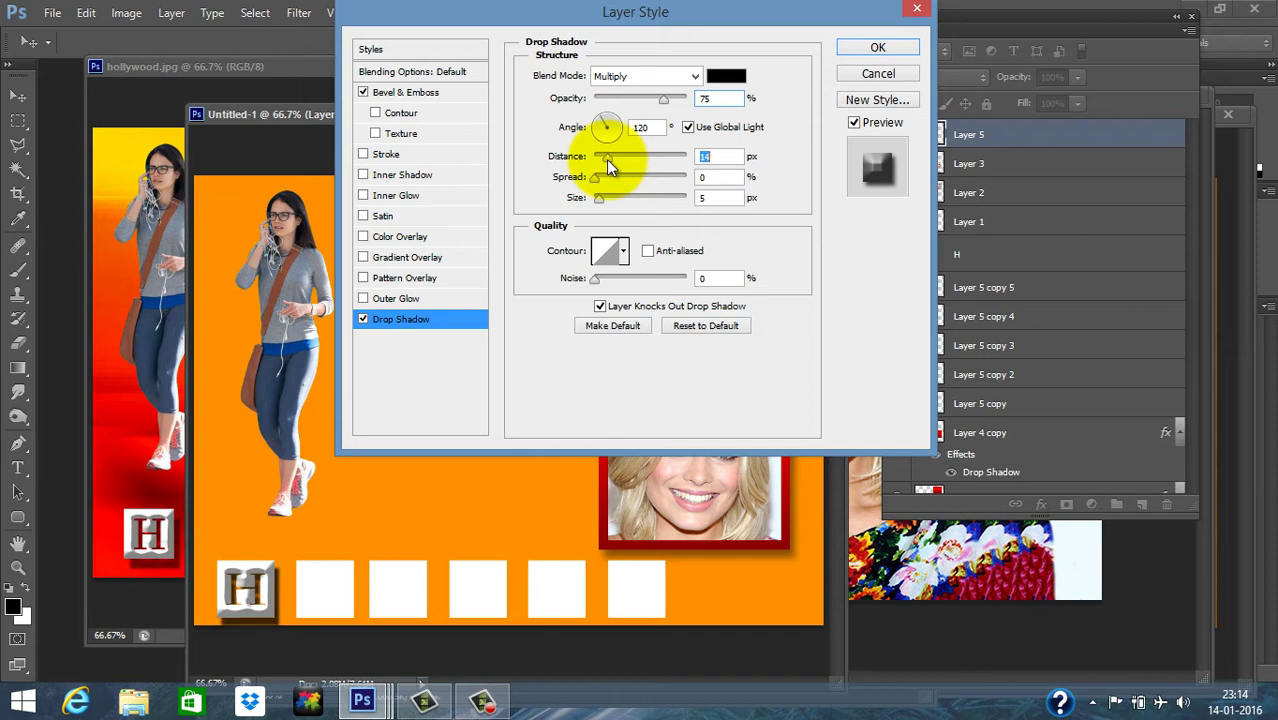
mouse_move(659, 95)
mouse_down()
mouse_move(630, 105)
mouse_move(641, 106)
mouse_up()
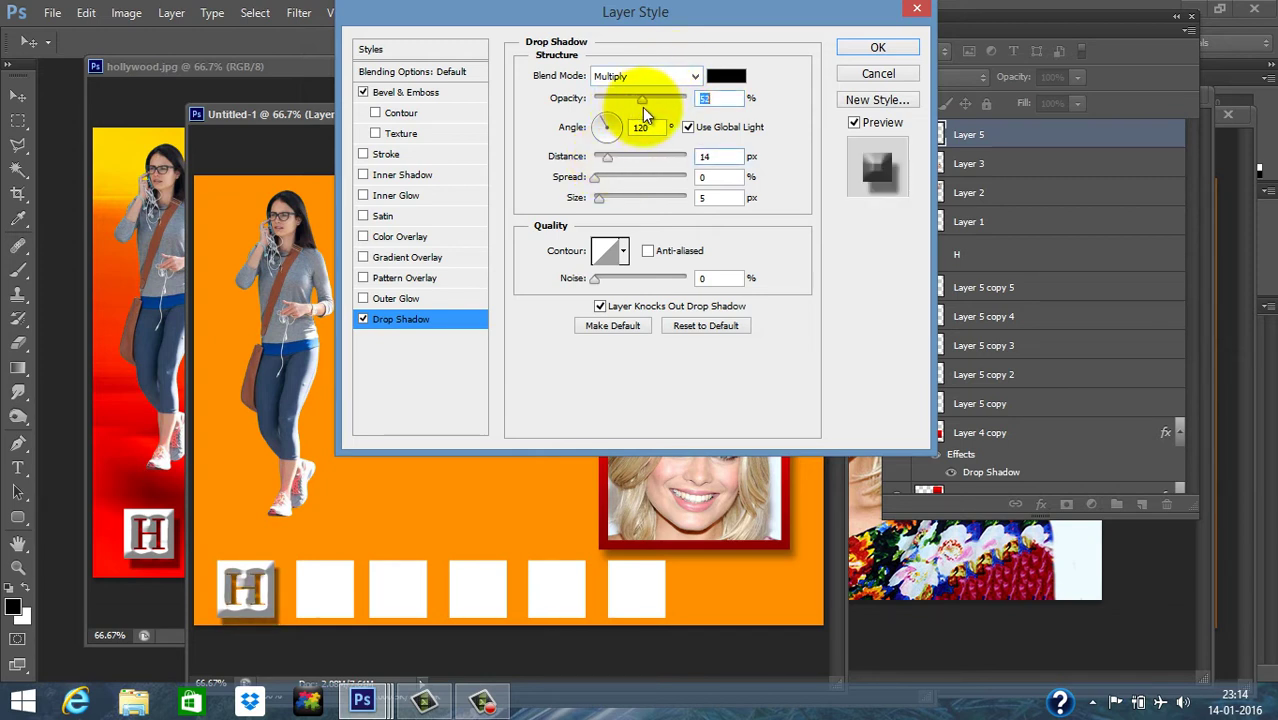
click(872, 48)
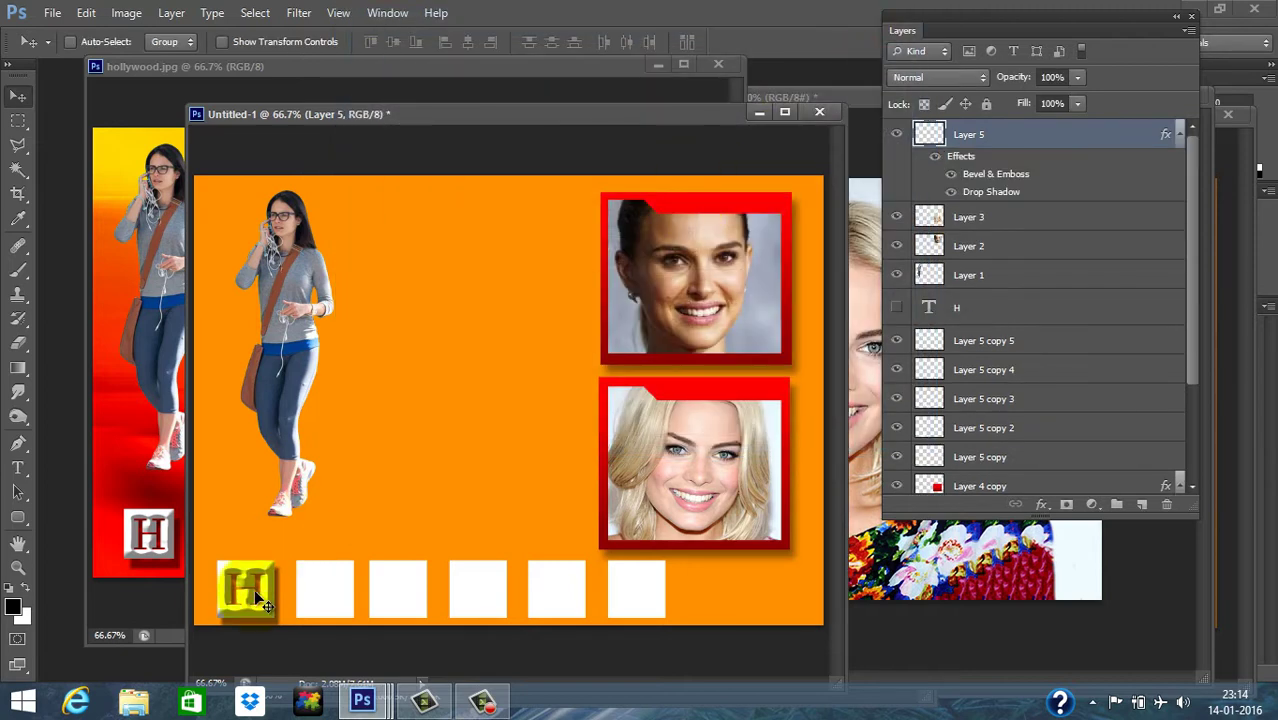
drag(257, 568, 256, 558)
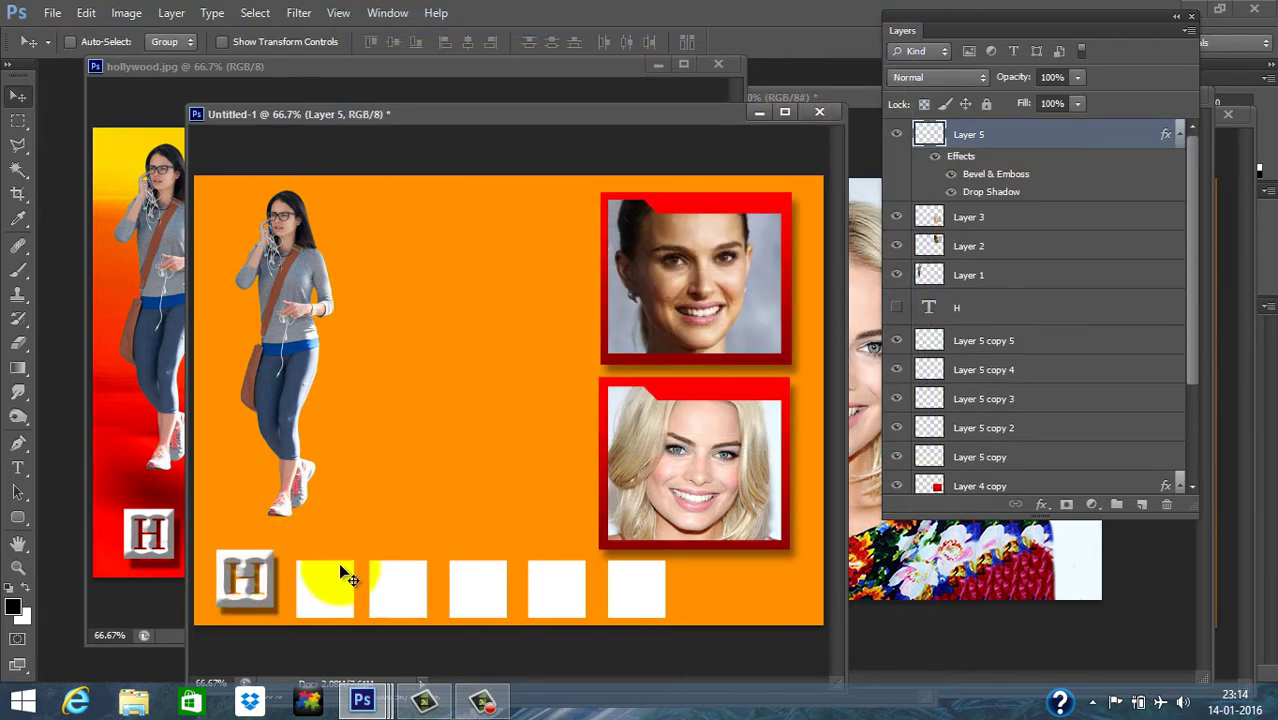
Step: Show the H text layer, bring it to the top of the layer stack, and move the letter onto the second square
click(896, 308)
click(995, 307)
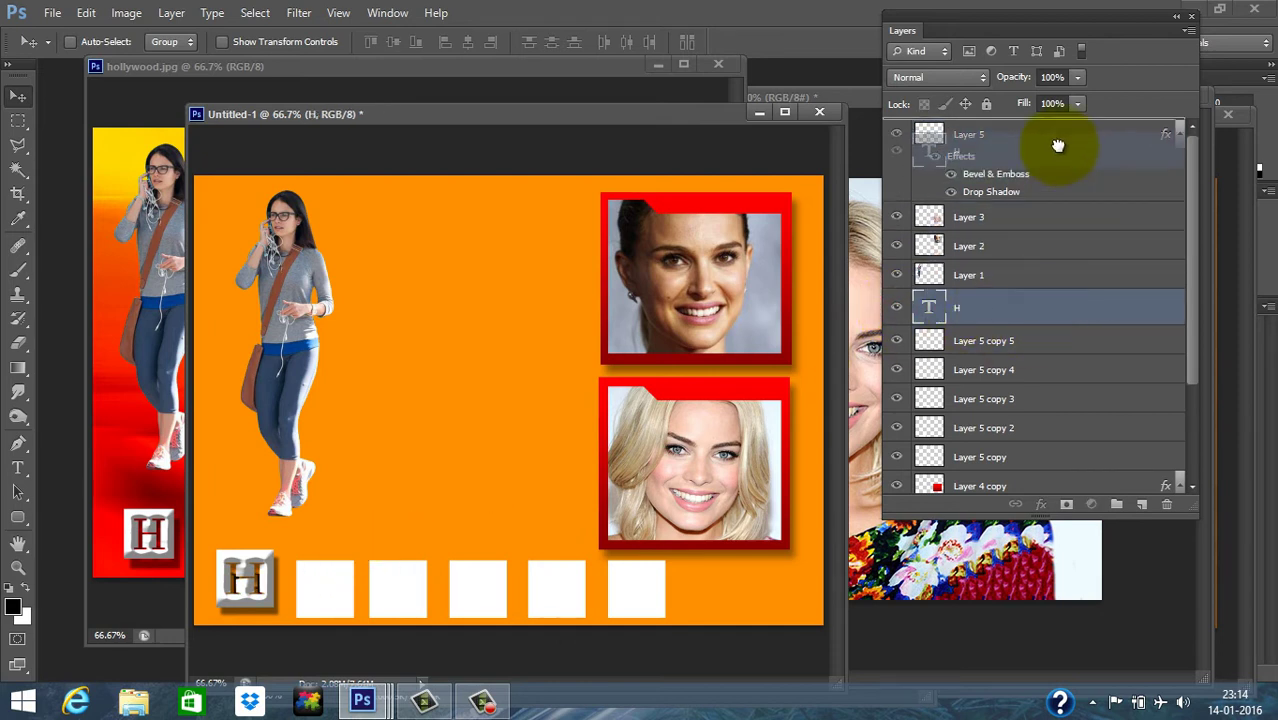
key(ctrl+shift+bracketright)
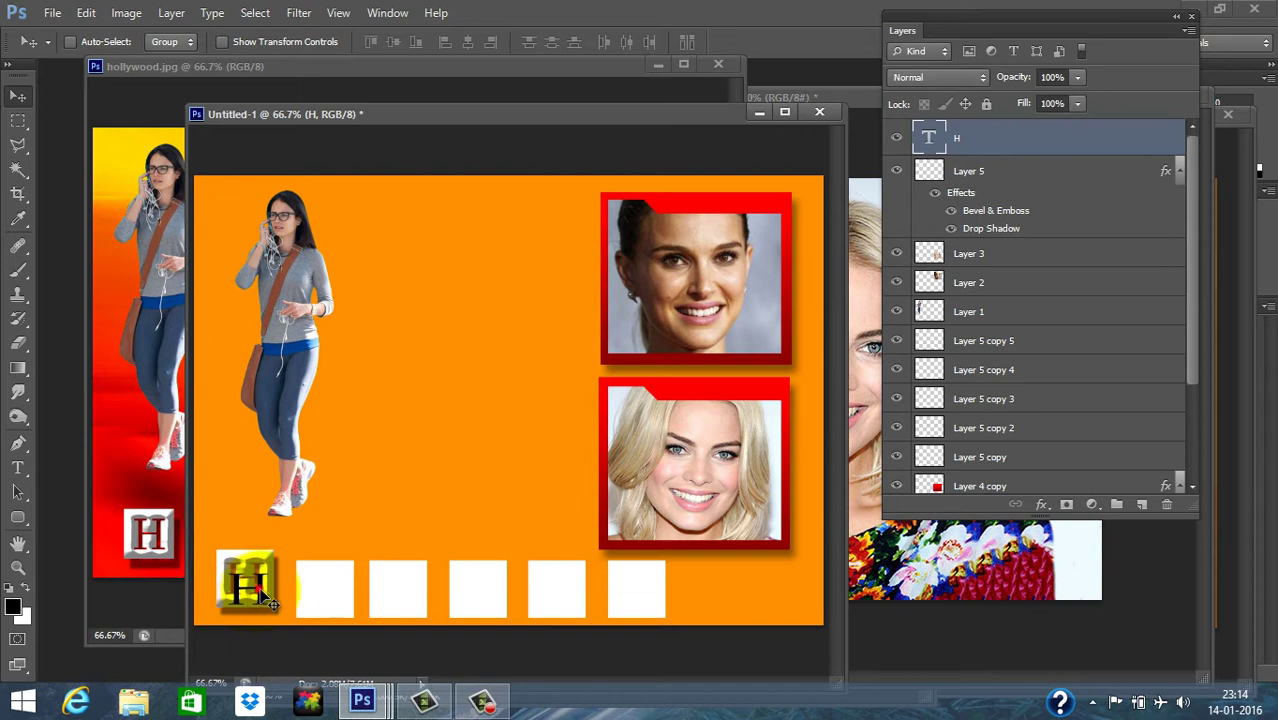
drag(270, 597, 352, 600)
Step: Change the letter on the second square from H to O
double_click(927, 137)
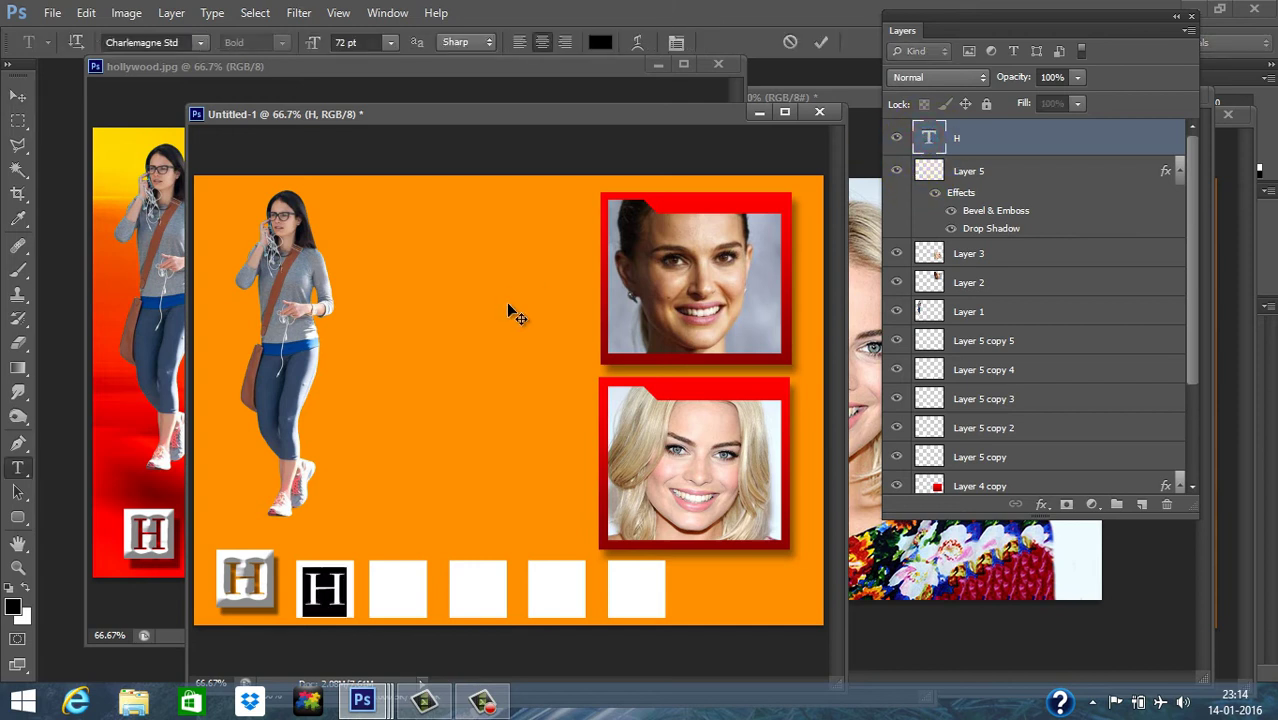
text(O)
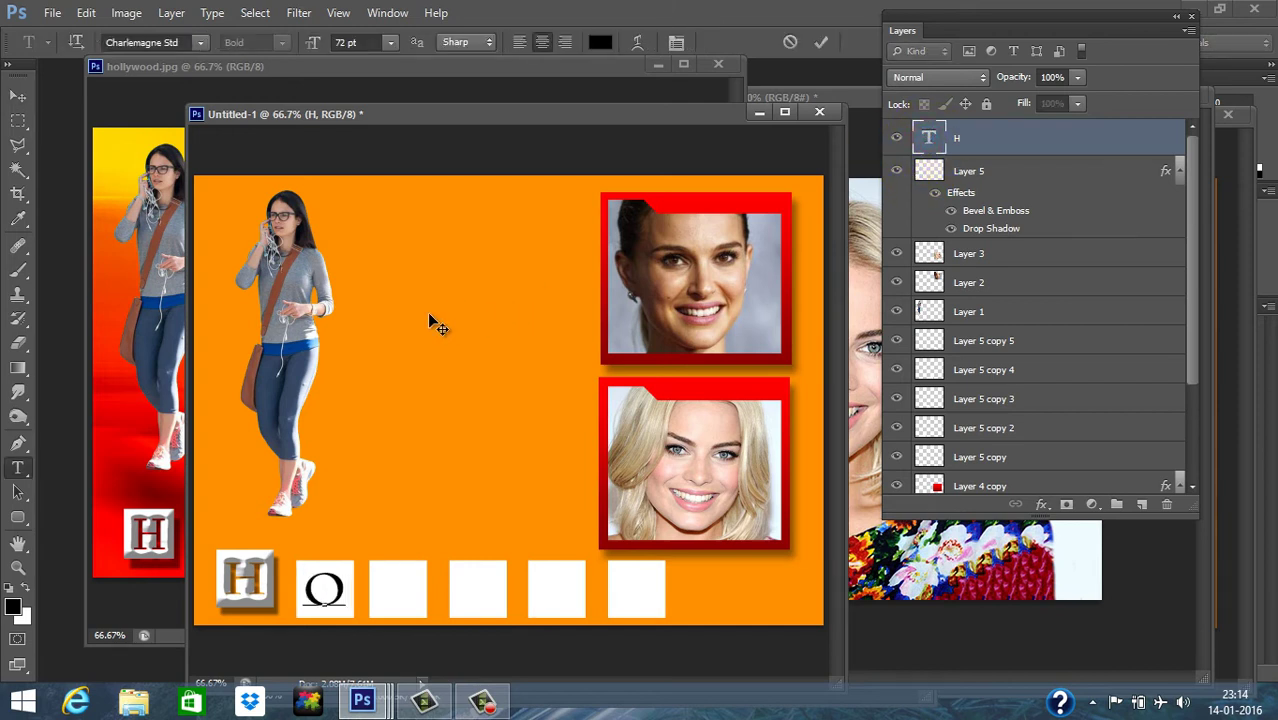
click(18, 96)
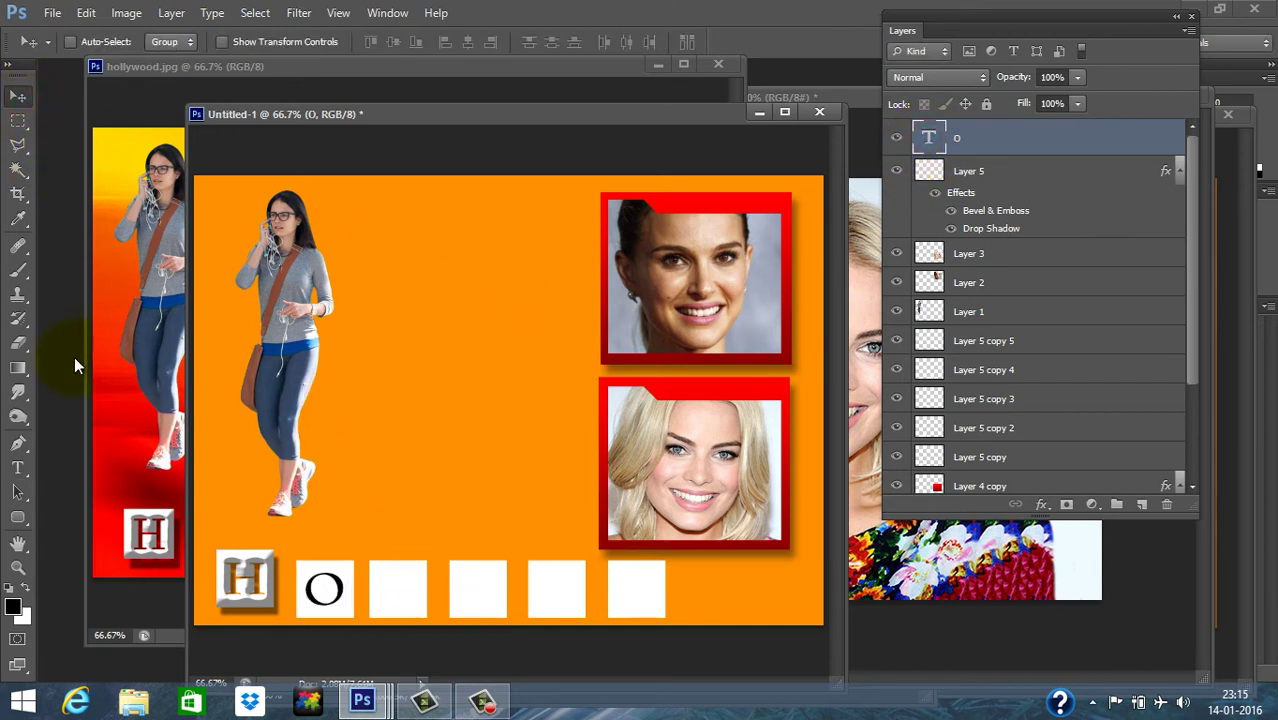
Step: Create a new 72 pt text letter L and place it on the third square
click(17, 470)
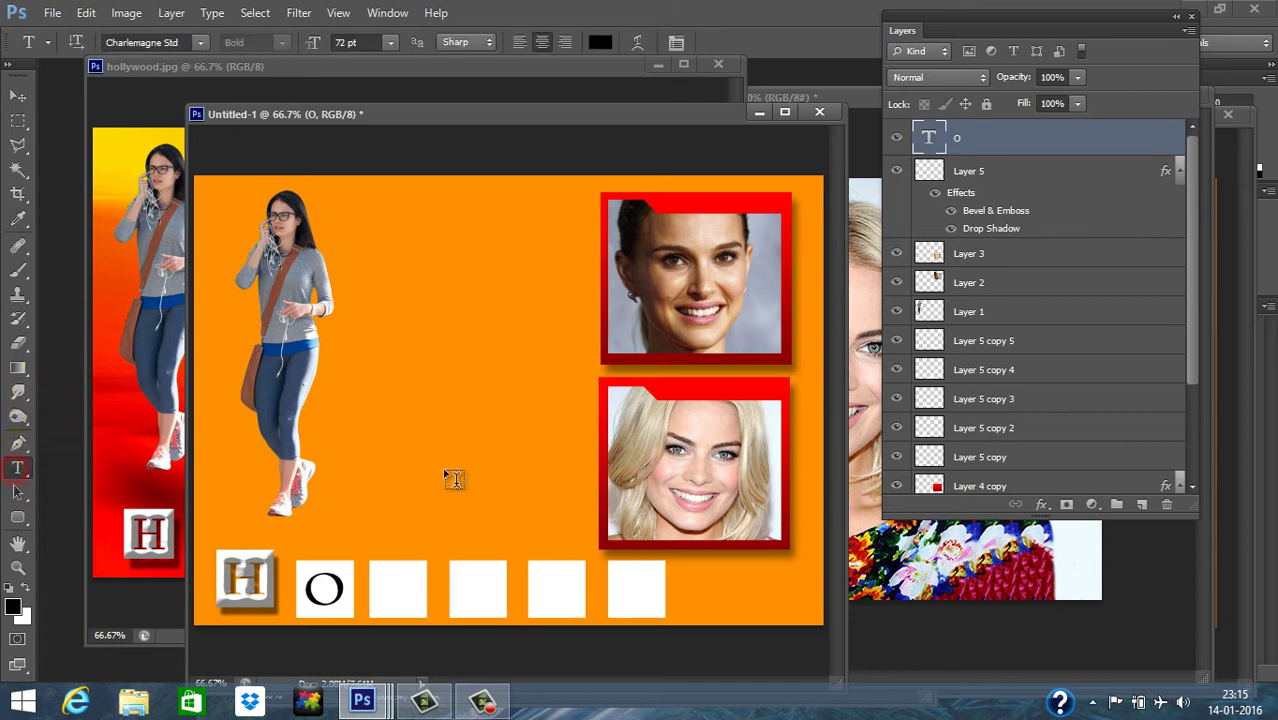
click(384, 441)
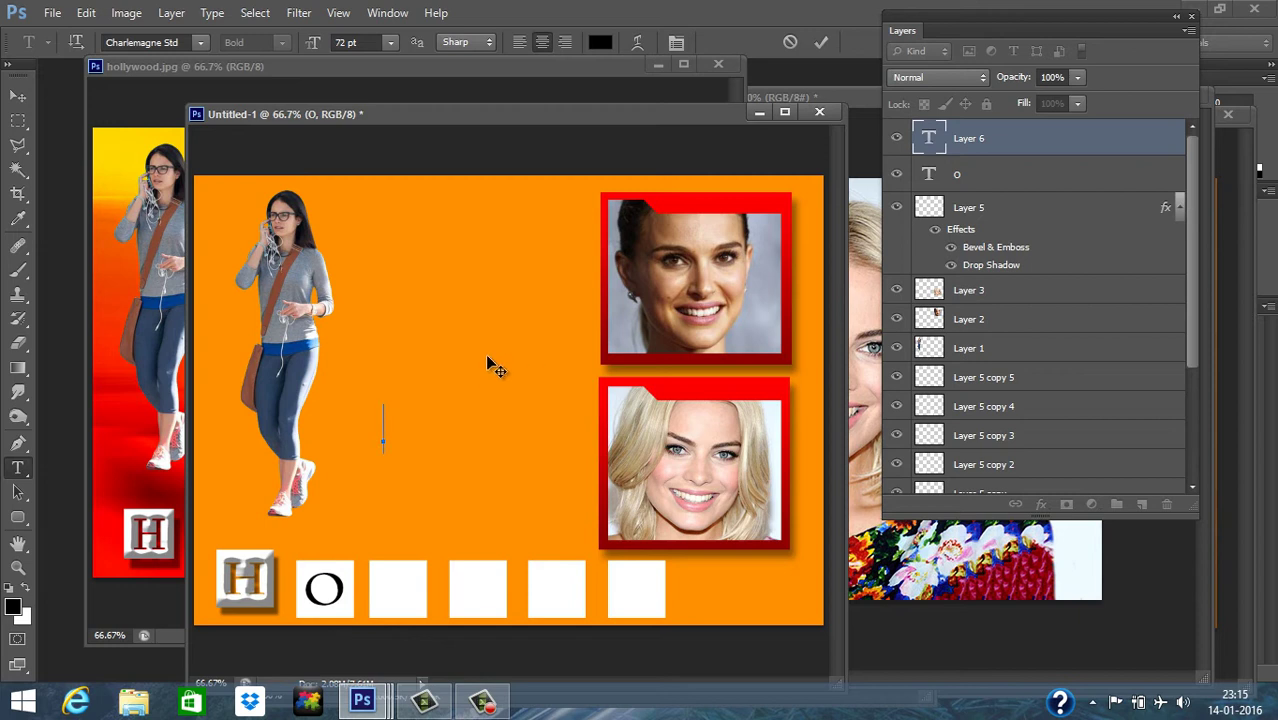
text(L)
click(18, 96)
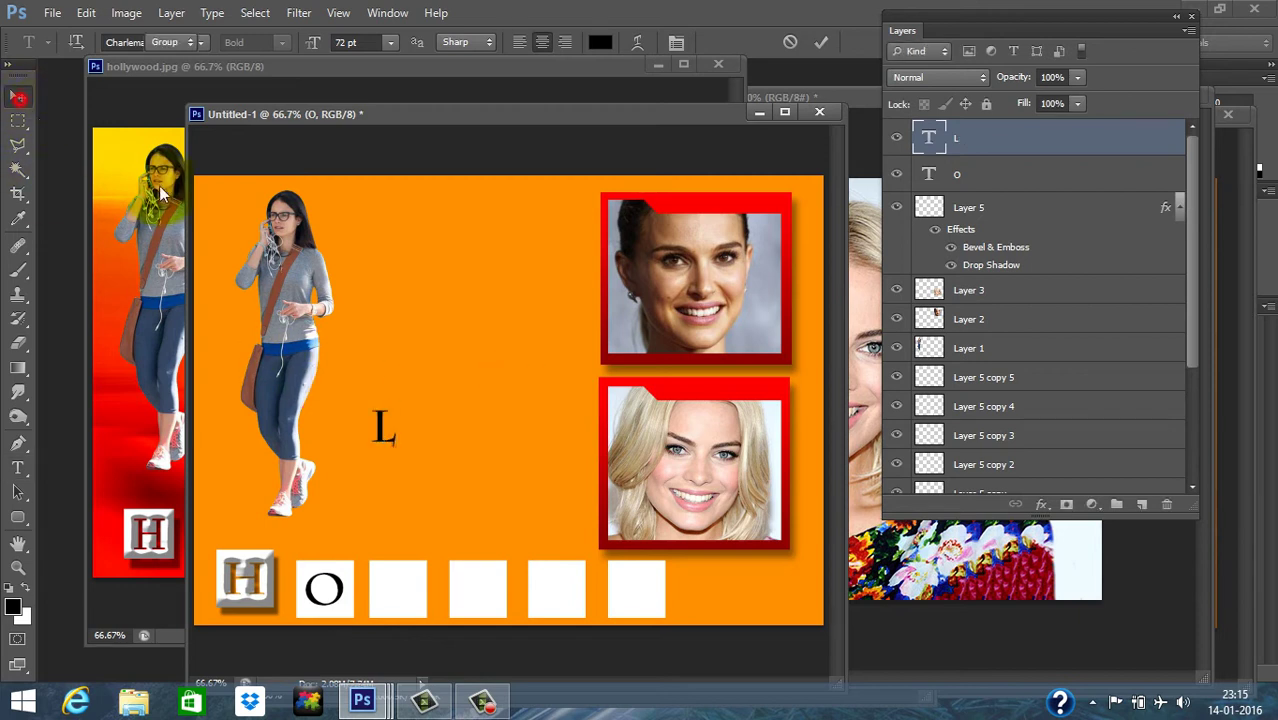
drag(410, 457, 403, 610)
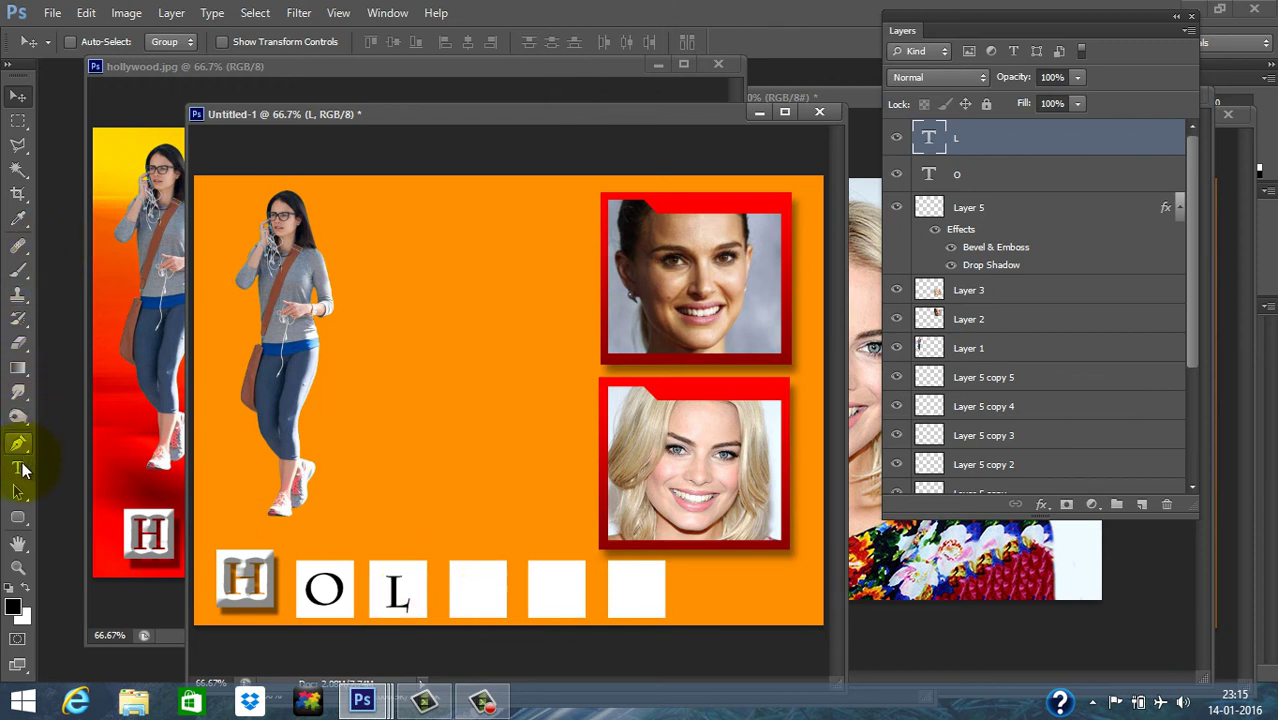
Step: Create a new 72 pt text letter Y and place it on the fourth square
click(19, 467)
click(438, 356)
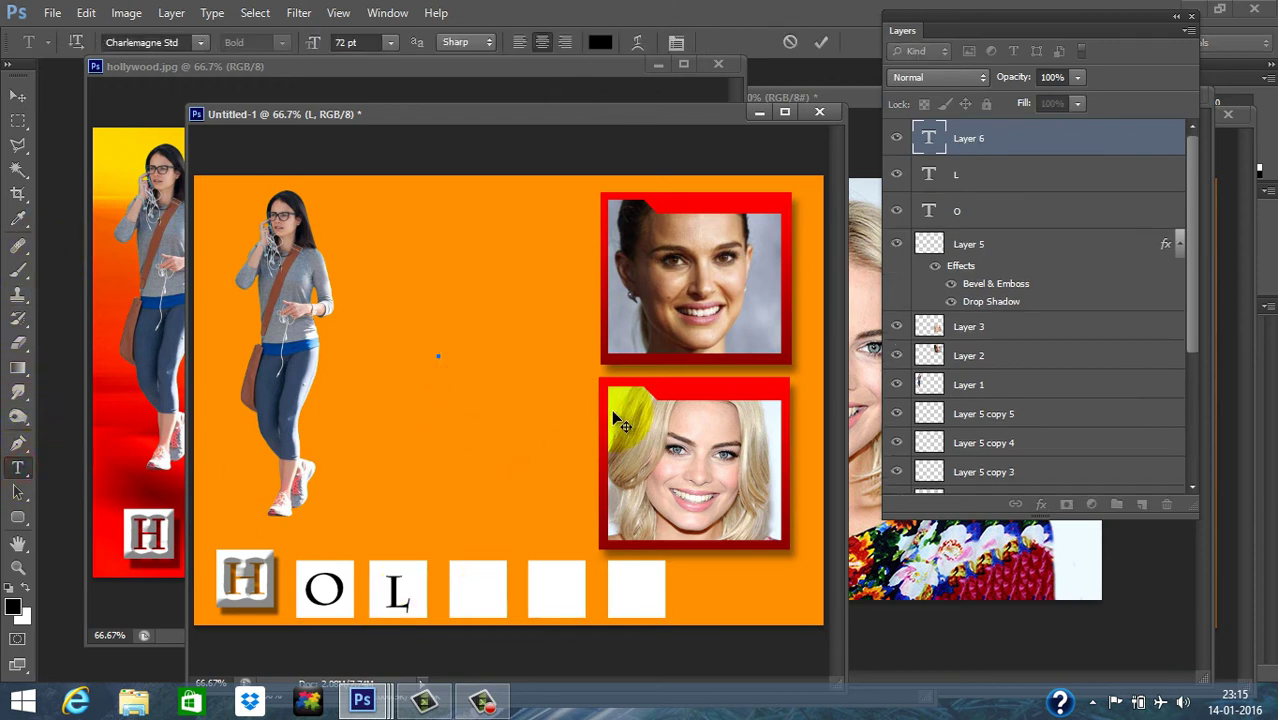
text(Y)
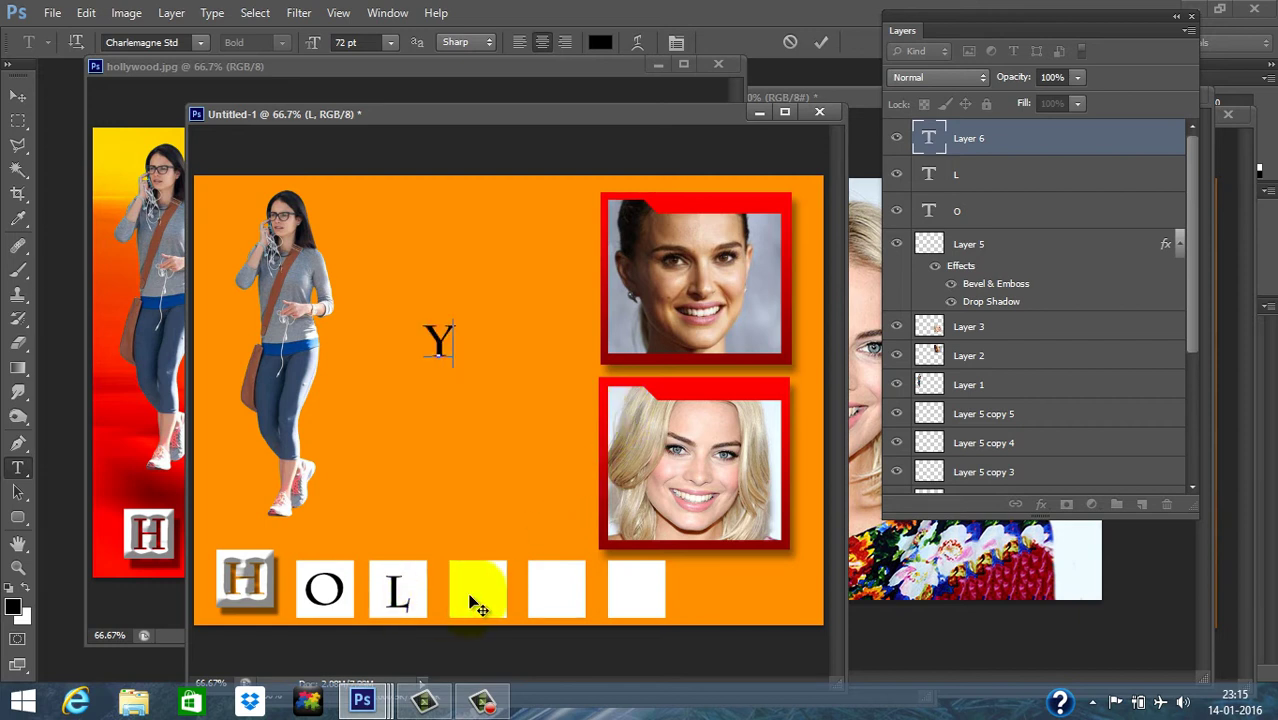
click(19, 100)
drag(442, 342, 485, 594)
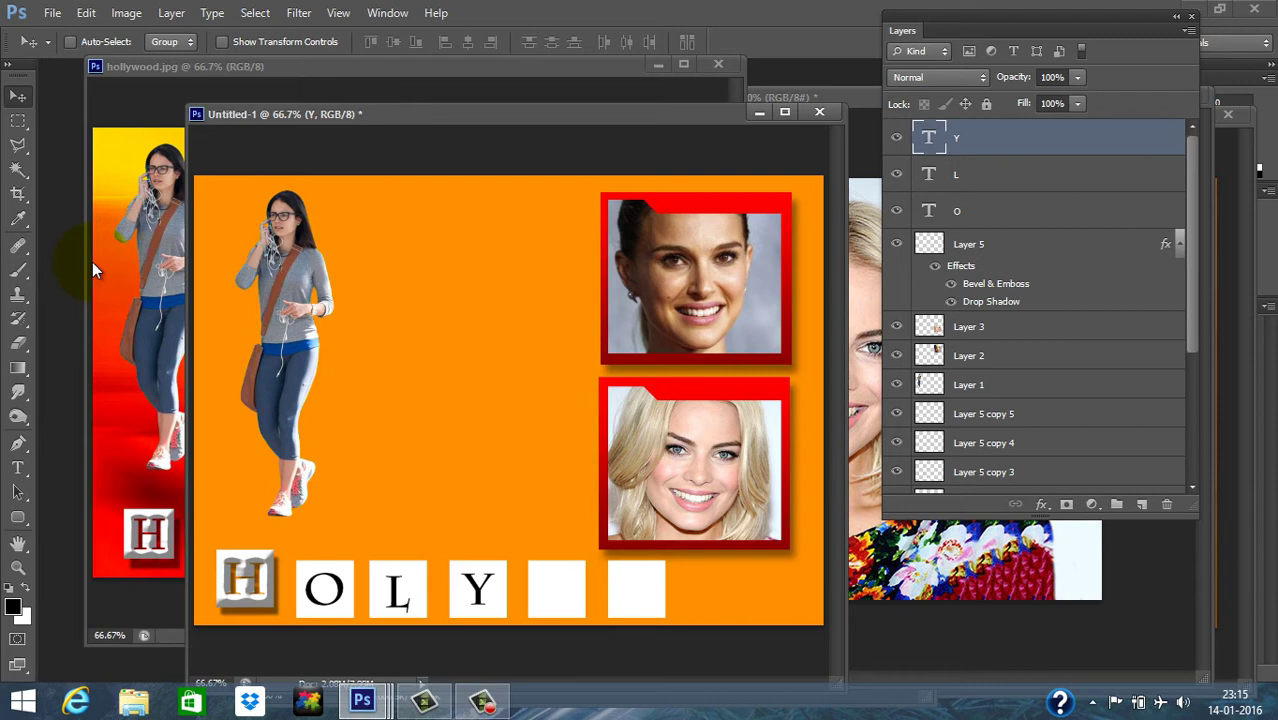
Step: Create a new 72 pt text letter W and place it on the fifth square
click(18, 469)
click(432, 360)
text(W)
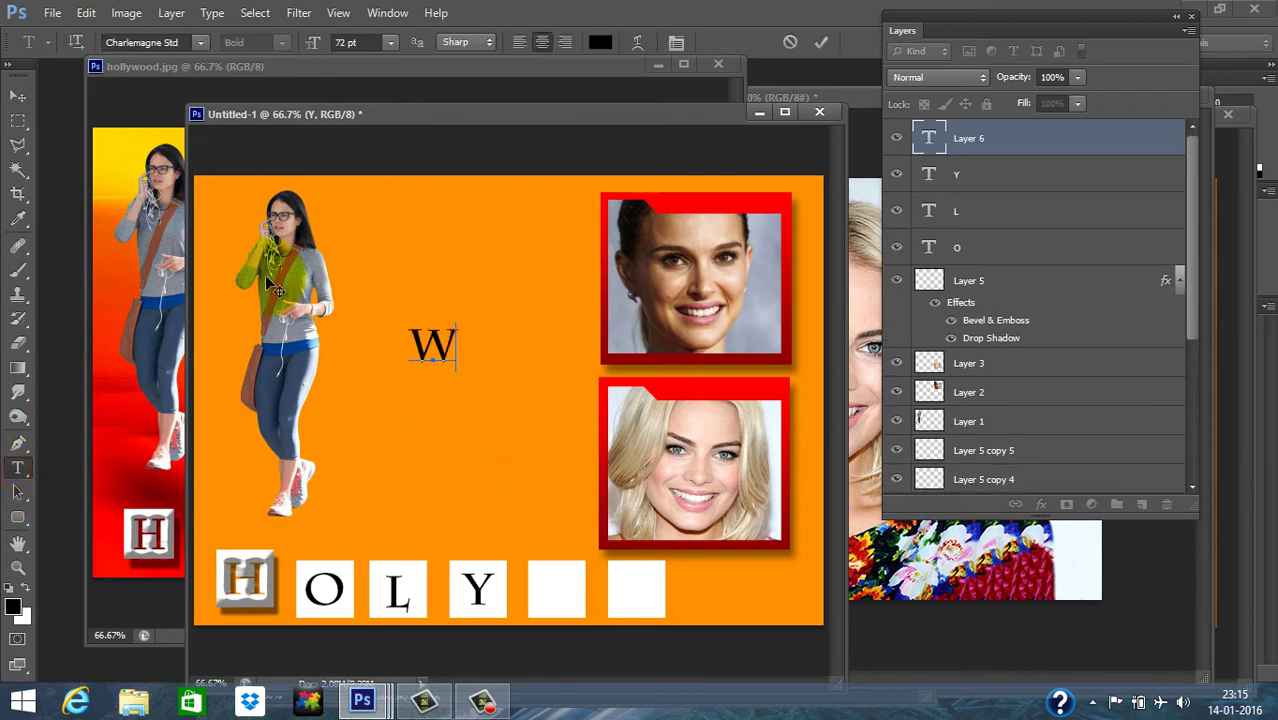
click(17, 95)
drag(450, 357, 573, 597)
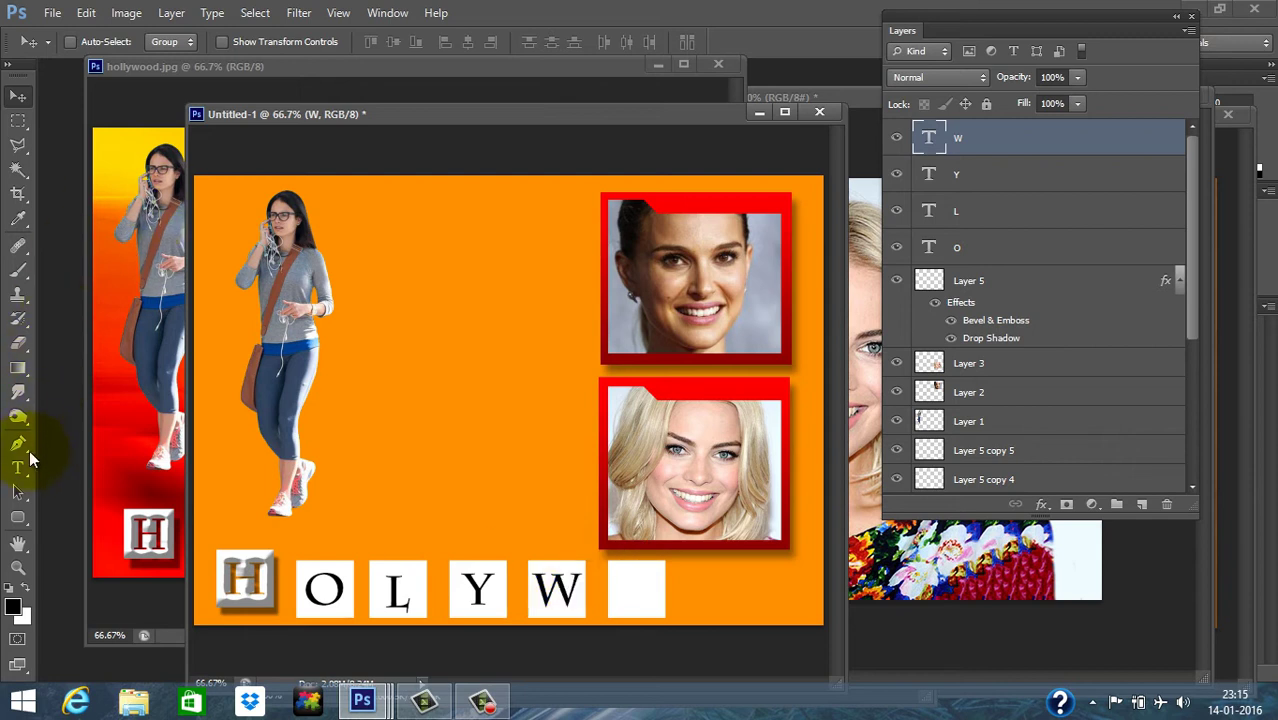
Step: Create a new 72 pt text letter D and place it on the last square
click(17, 467)
click(463, 331)
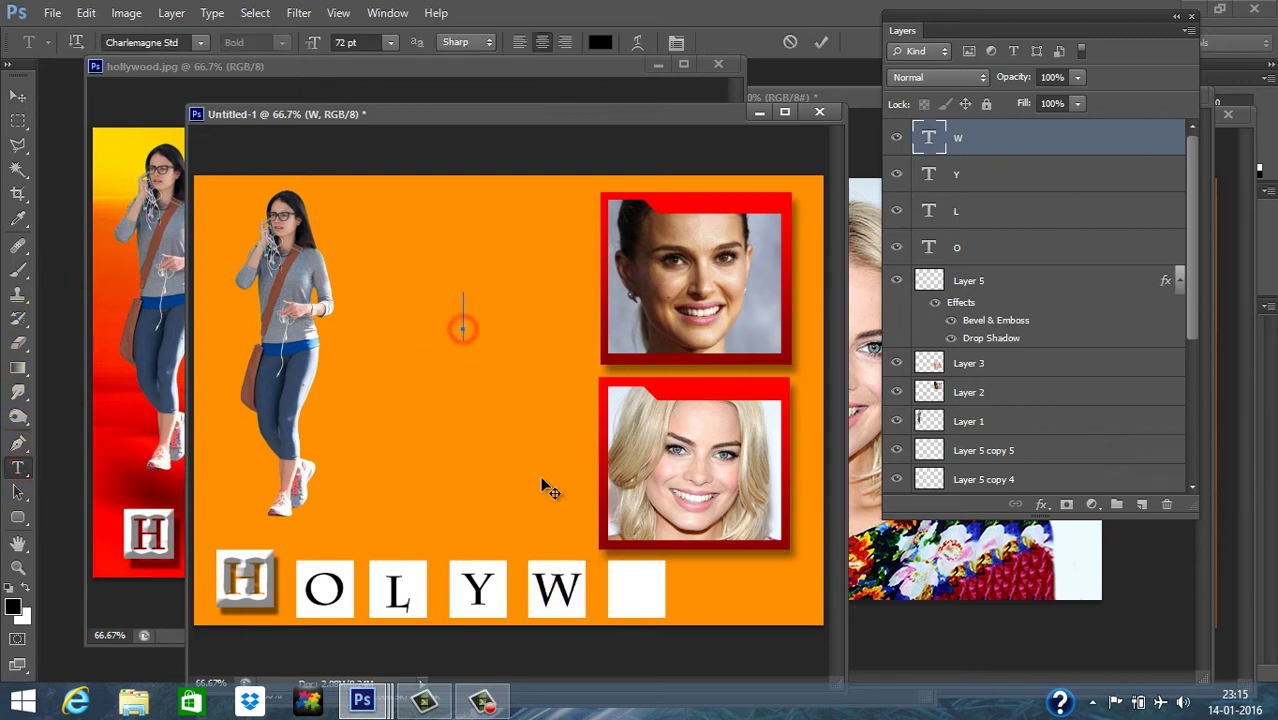
text(D)
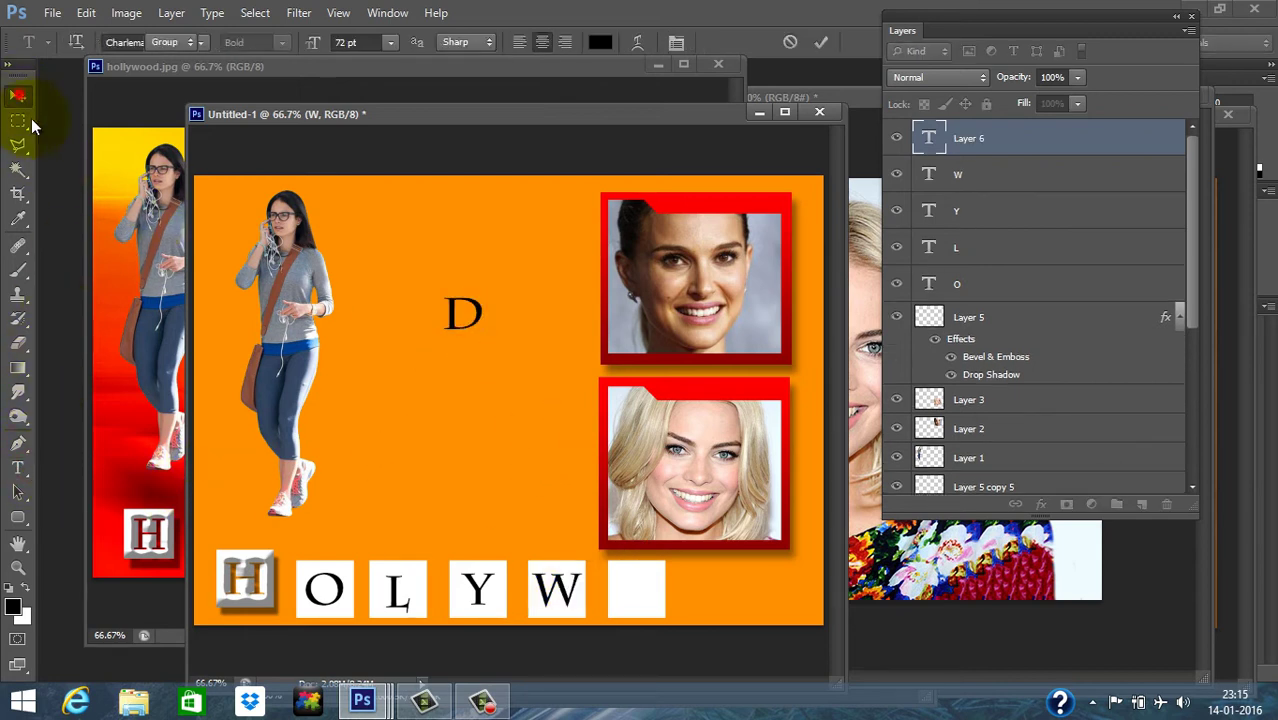
click(18, 95)
drag(463, 315, 636, 589)
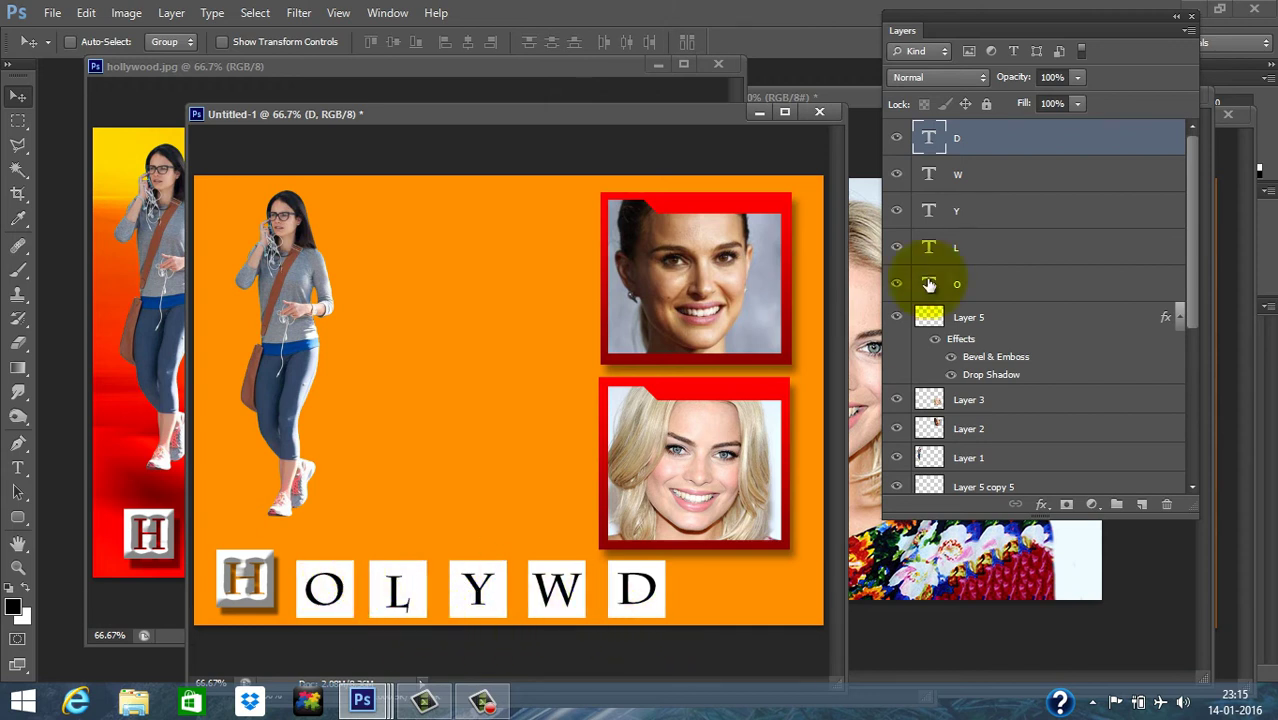
Step: Load the O's outline as a selection, hide its text layer, and cut the shape out of the square on Layer 5 copy
click(998, 285)
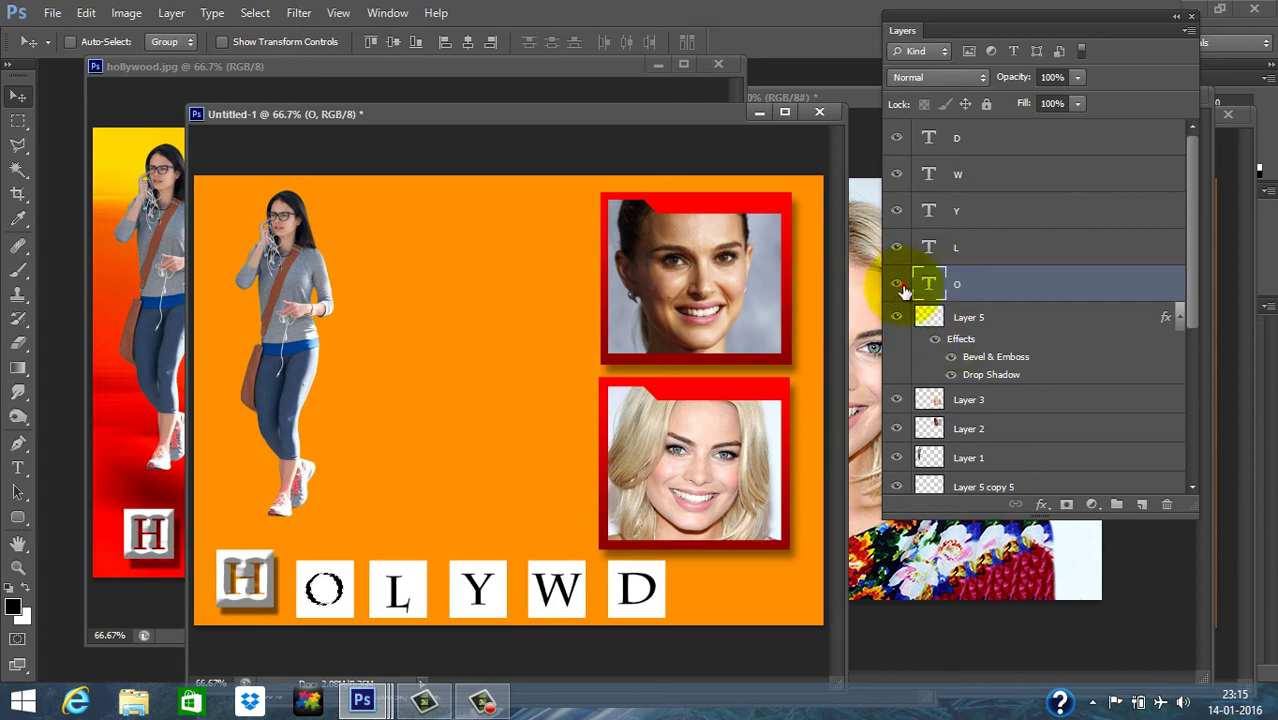
click(897, 285)
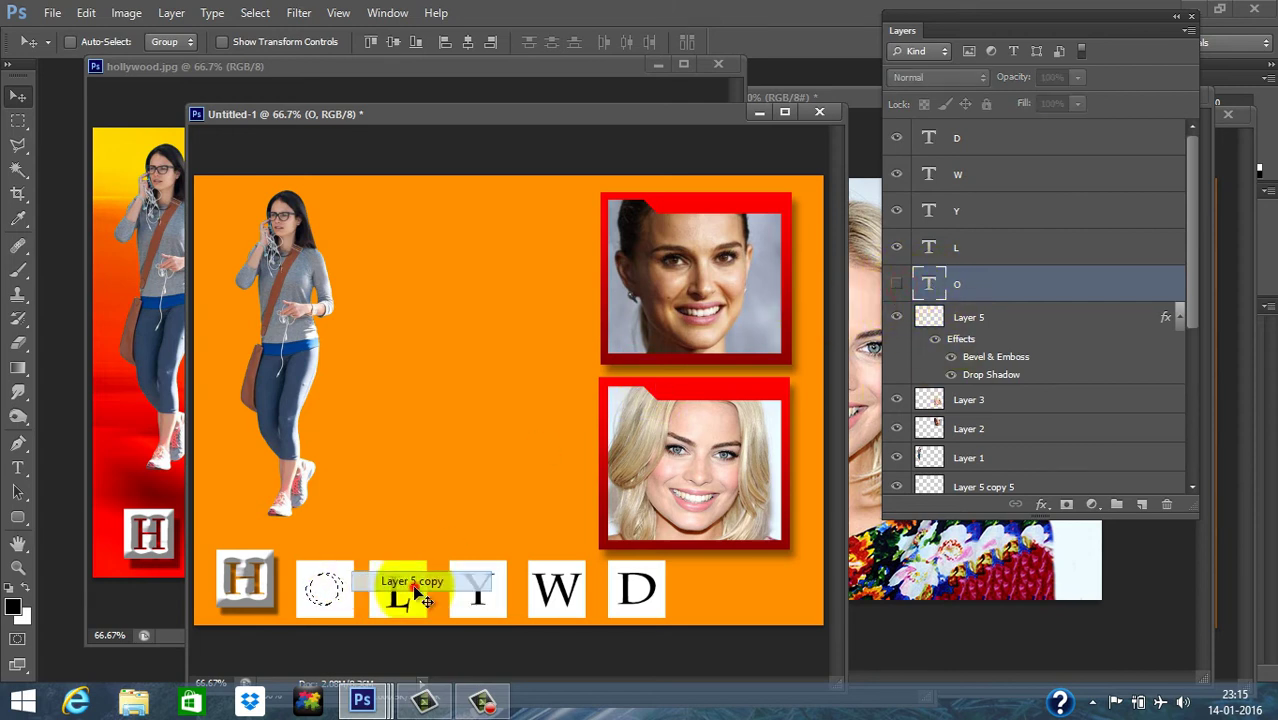
click(390, 590)
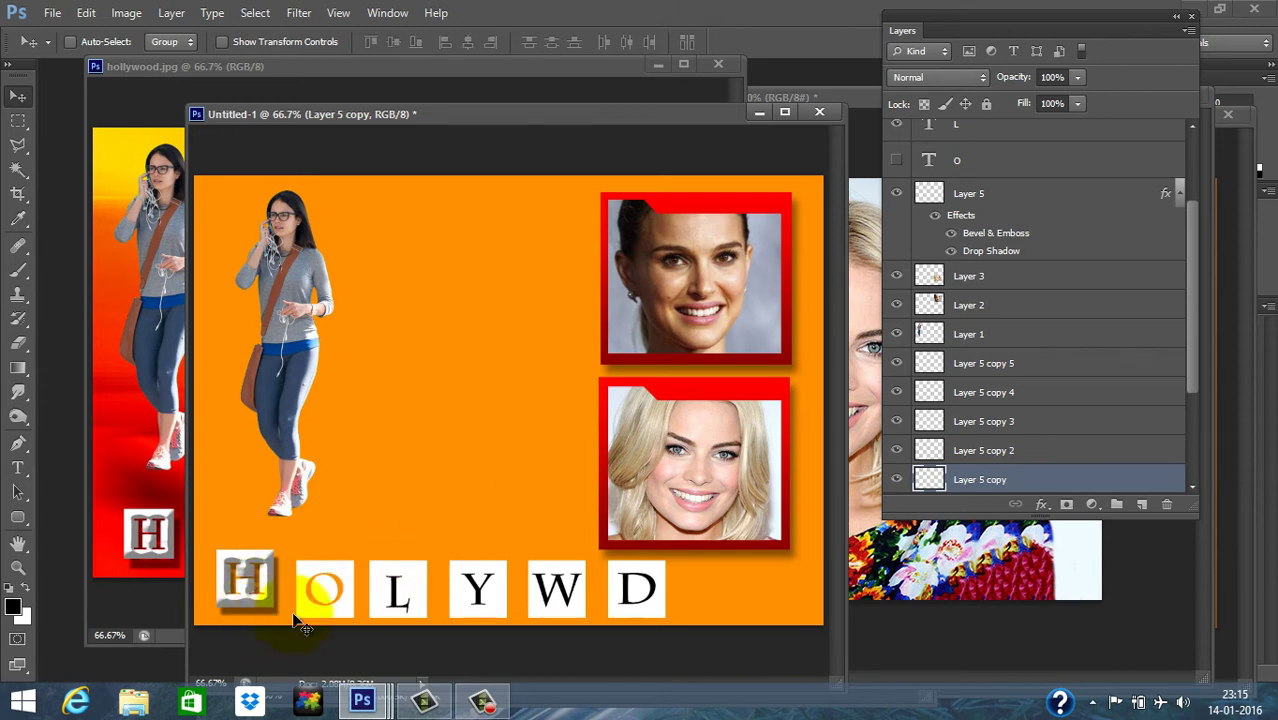
Step: Copy the bevel and drop shadow layer style from the H tile on Layer 5 and paste it onto Layer 5 copy
click(1043, 200)
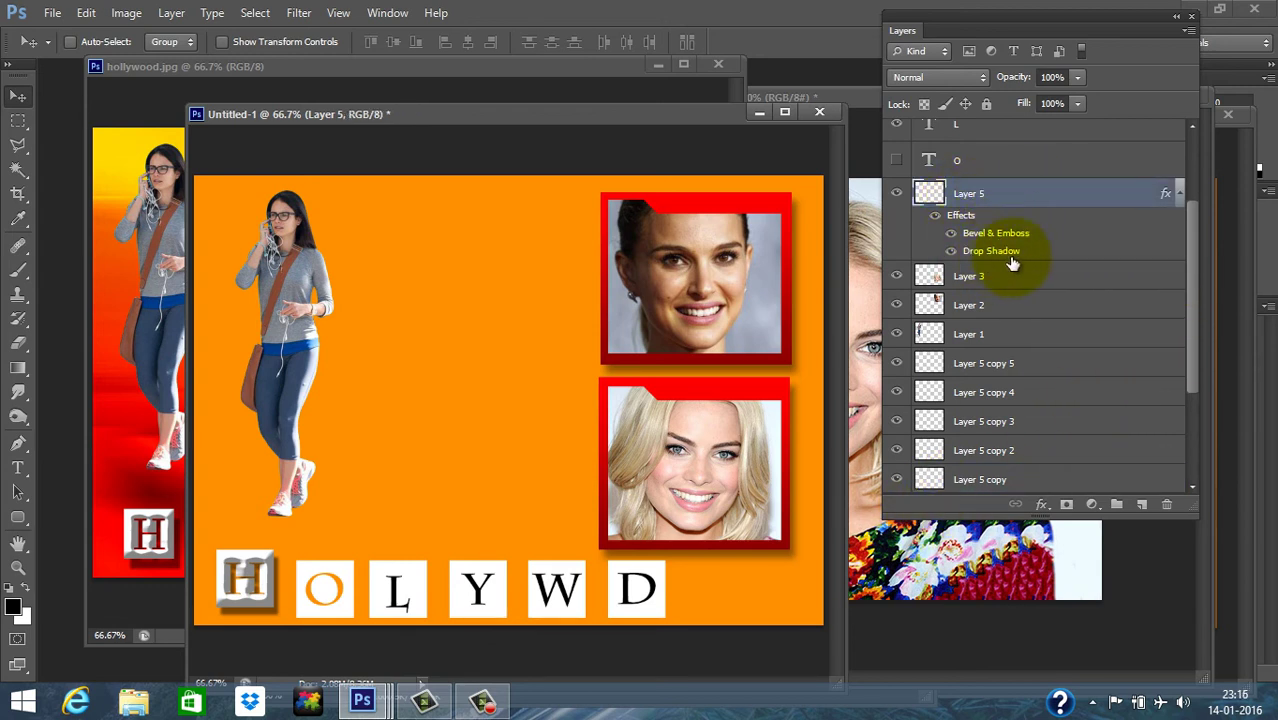
right_click(1009, 200)
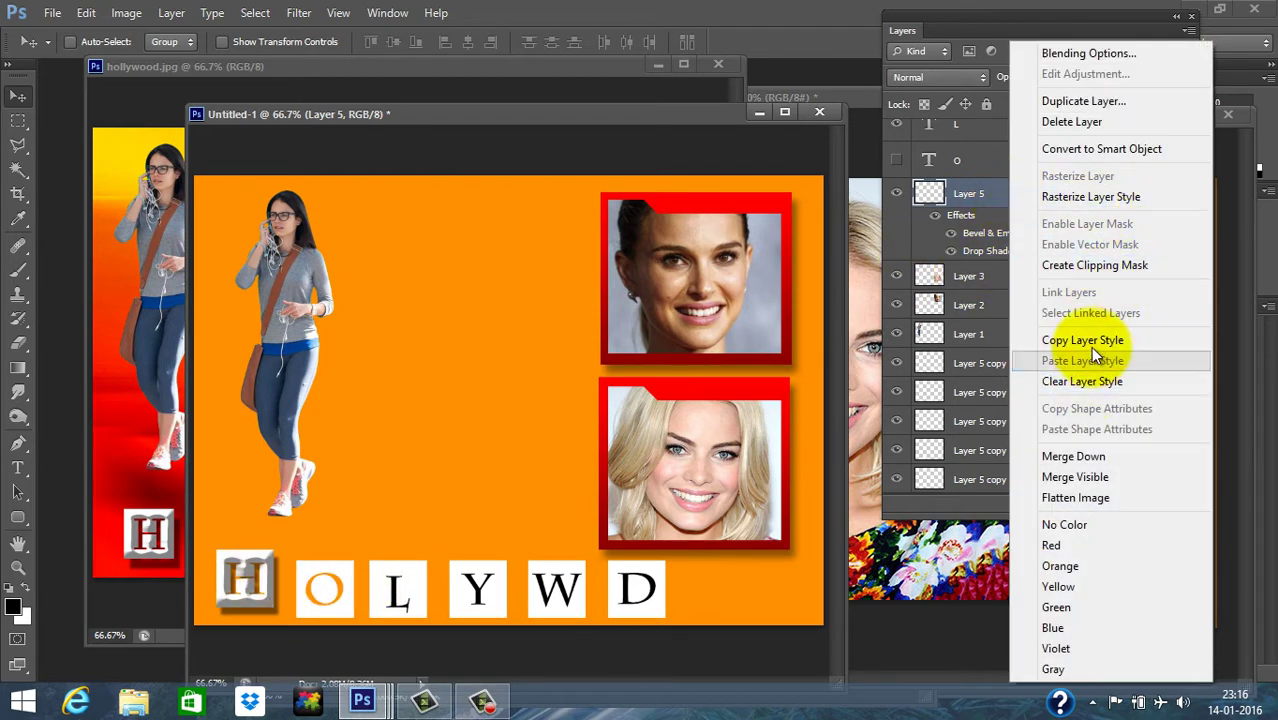
click(1090, 343)
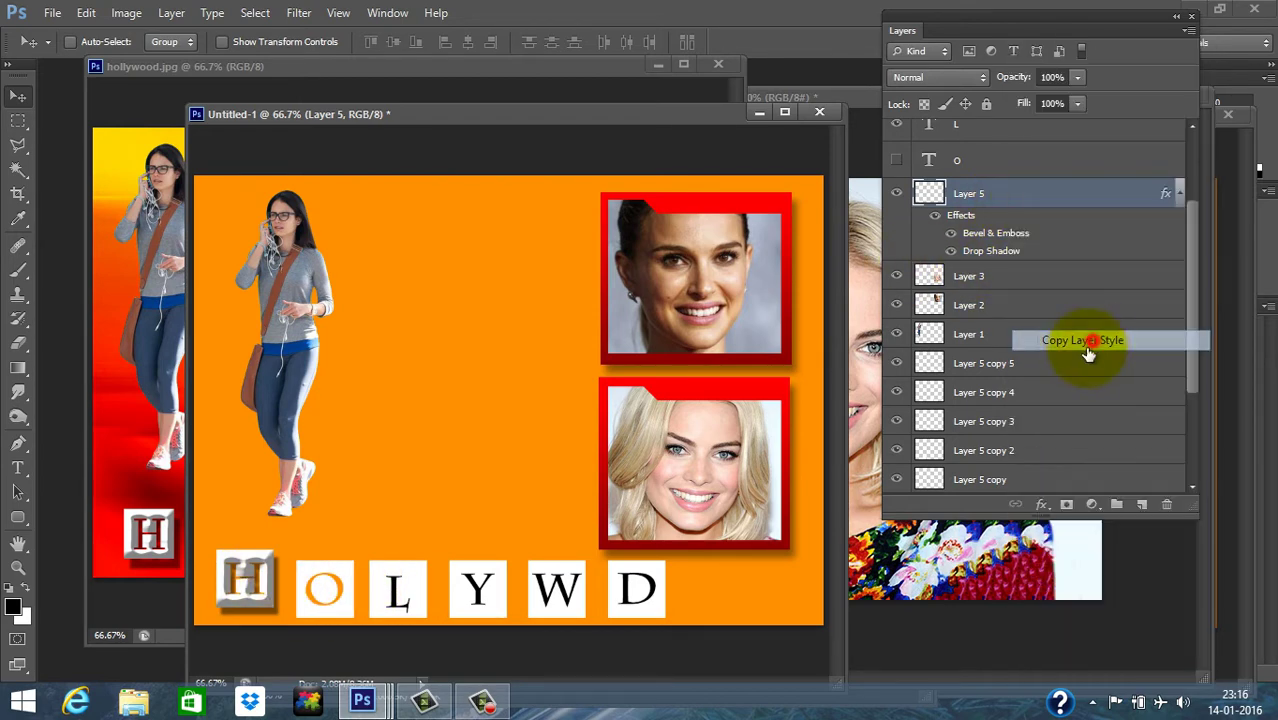
right_click(352, 575)
click(400, 587)
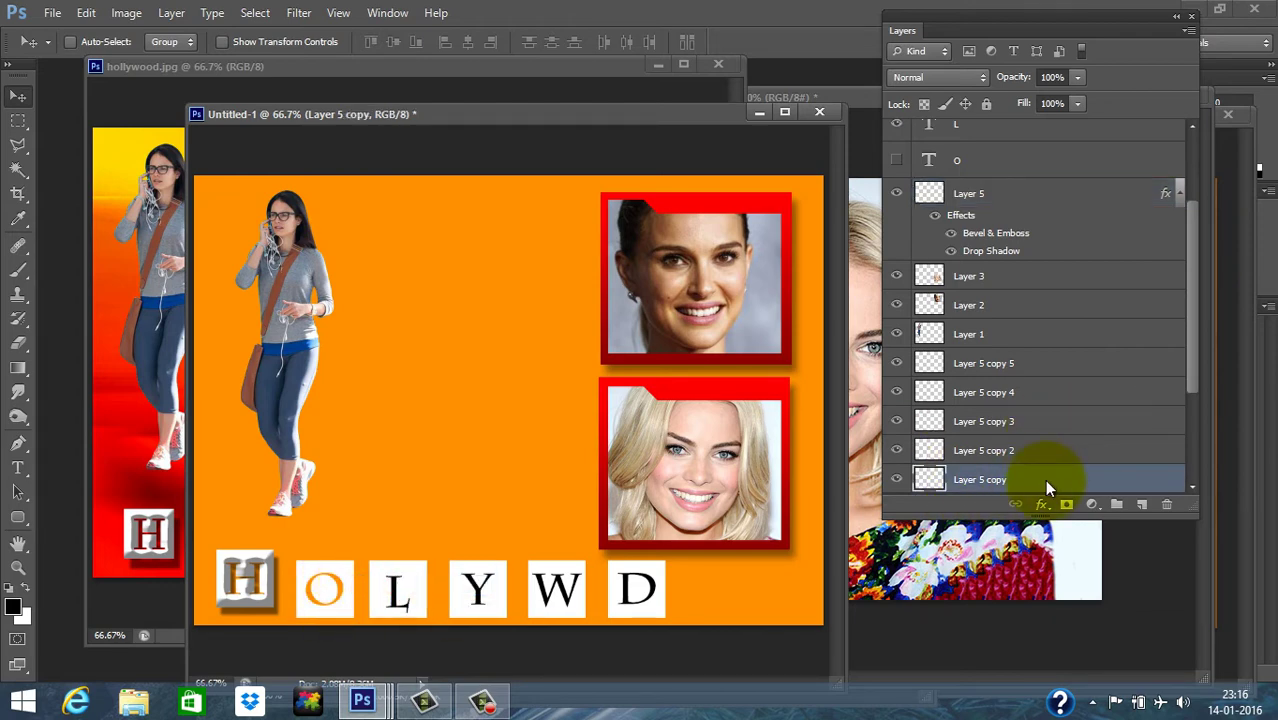
right_click(1044, 479)
click(1058, 362)
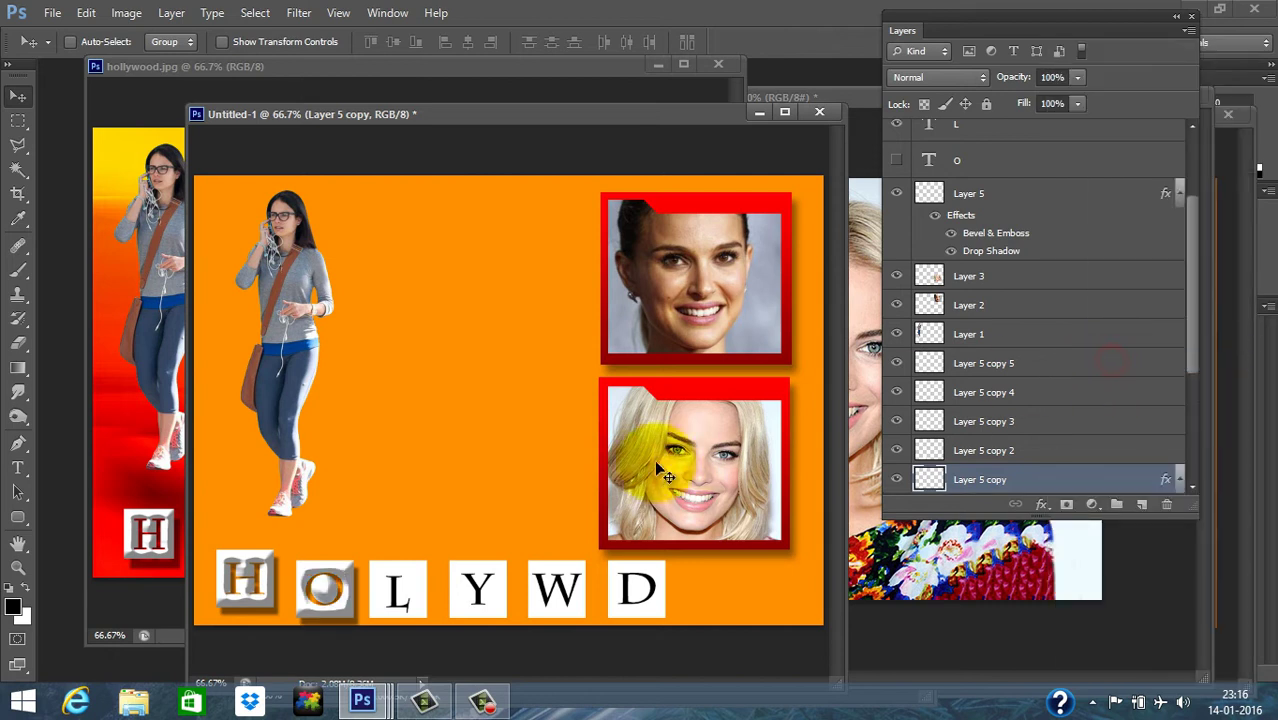
Step: Cut the L's outline out of the square on Layer 5 copy 2 with its text layer hidden, and paste the copied layer style onto it
scroll(988, 283, up, 1)
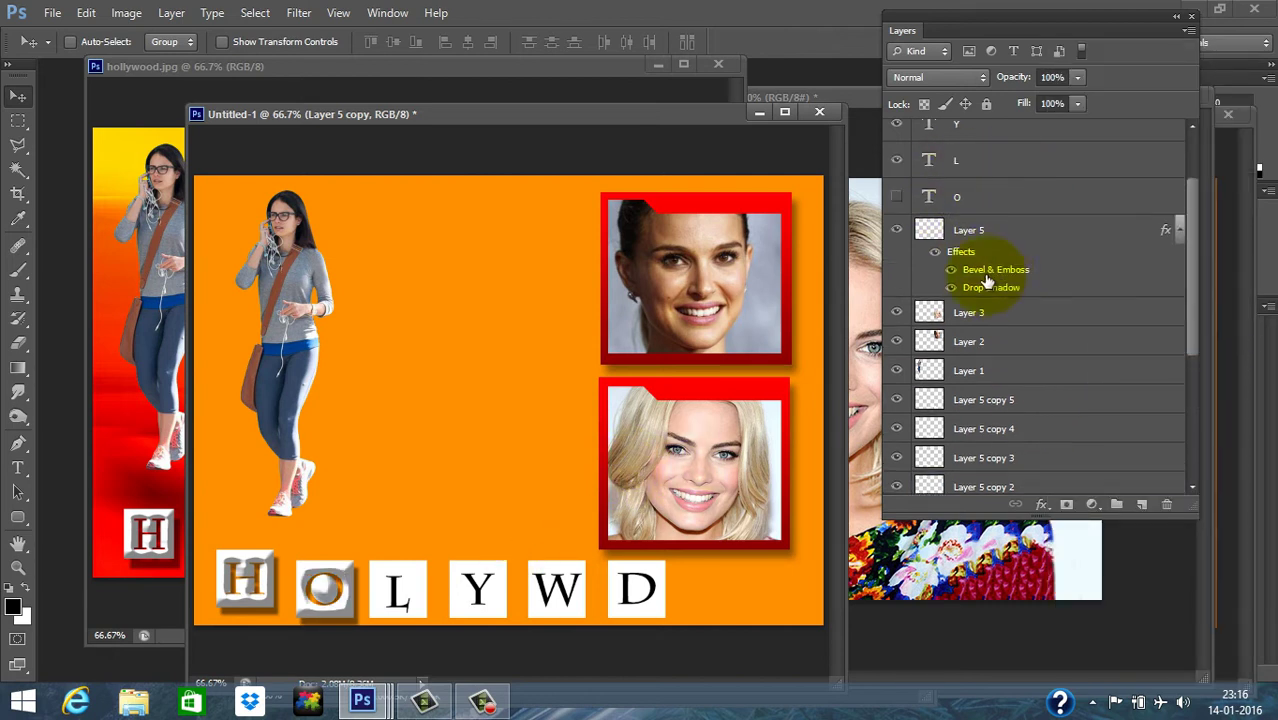
scroll(990, 278, up, 2)
click(930, 238)
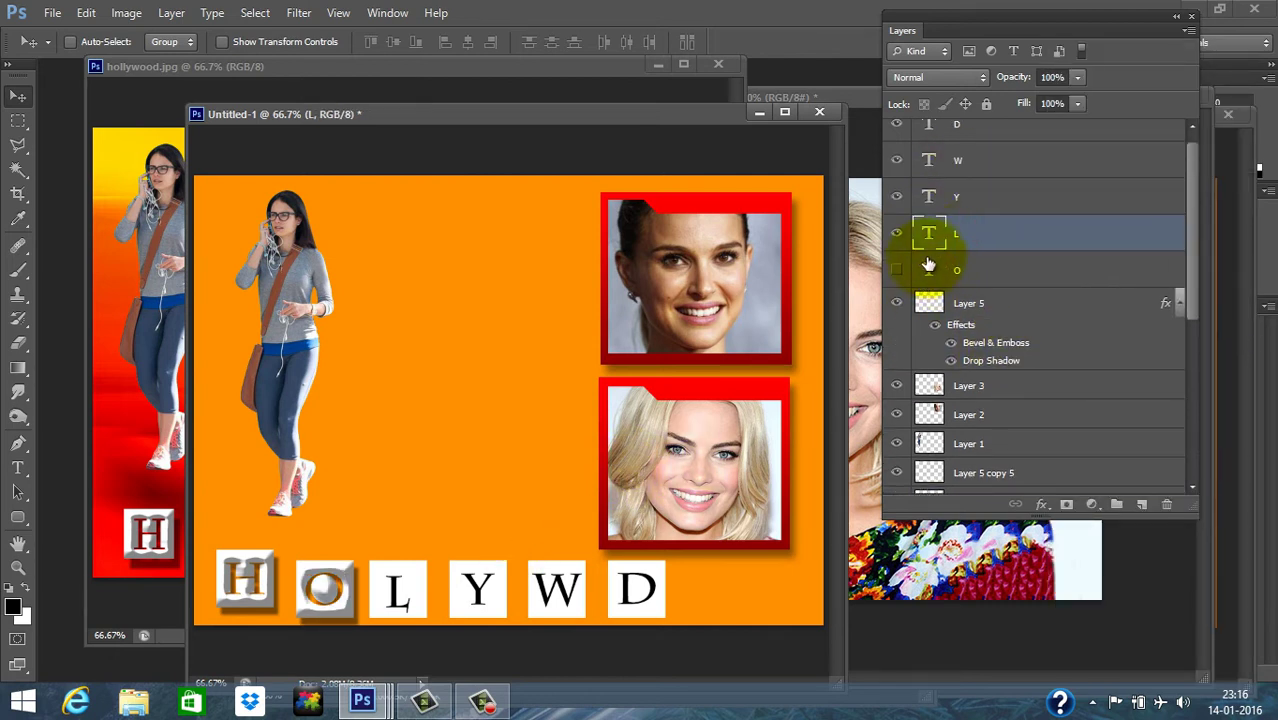
ctrl+click(928, 243)
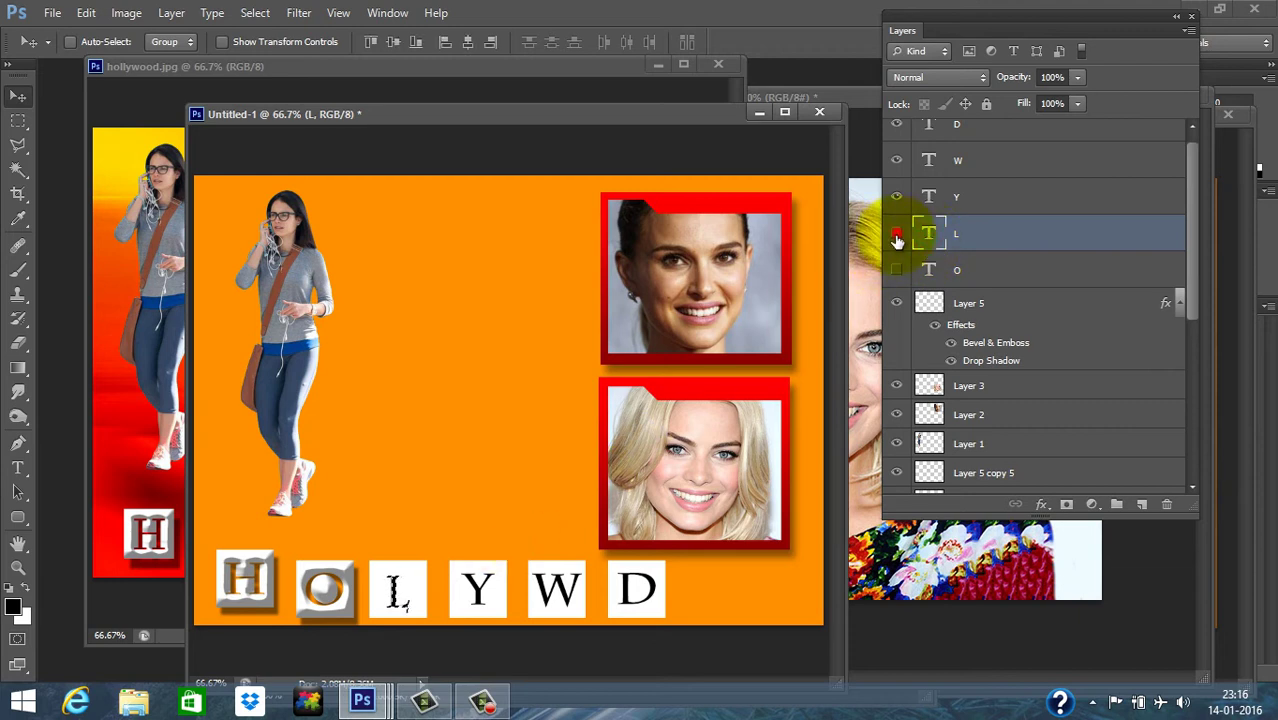
click(897, 240)
right_click(416, 578)
click(458, 590)
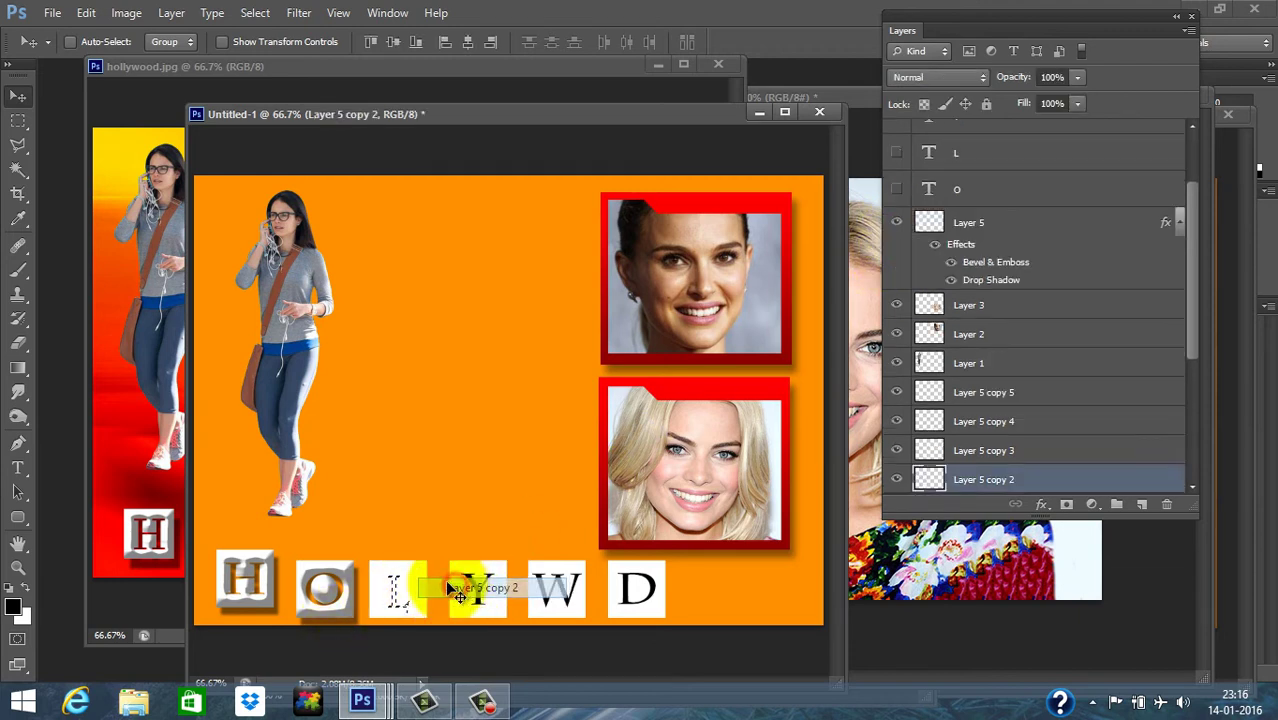
mouse_move(448, 584)
mouse_down()
mouse_move(409, 562)
mouse_move(462, 583)
mouse_up()
key(ctrl+d)
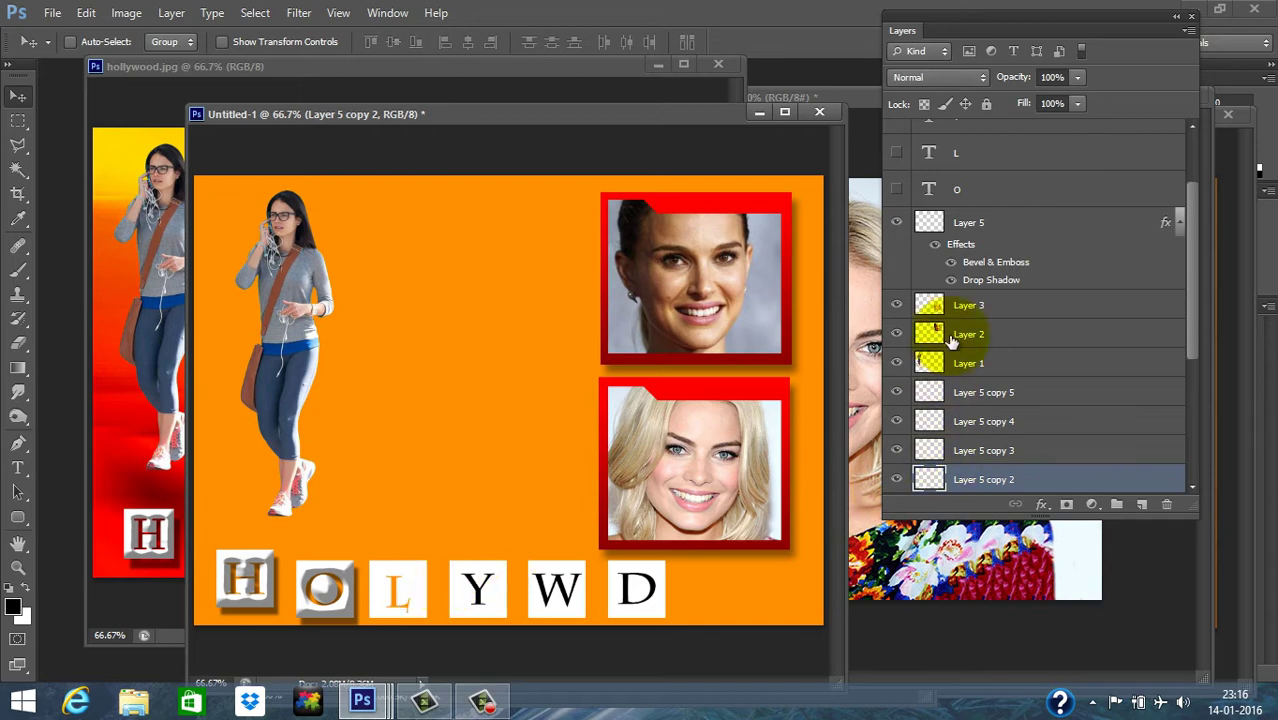
right_click(1042, 480)
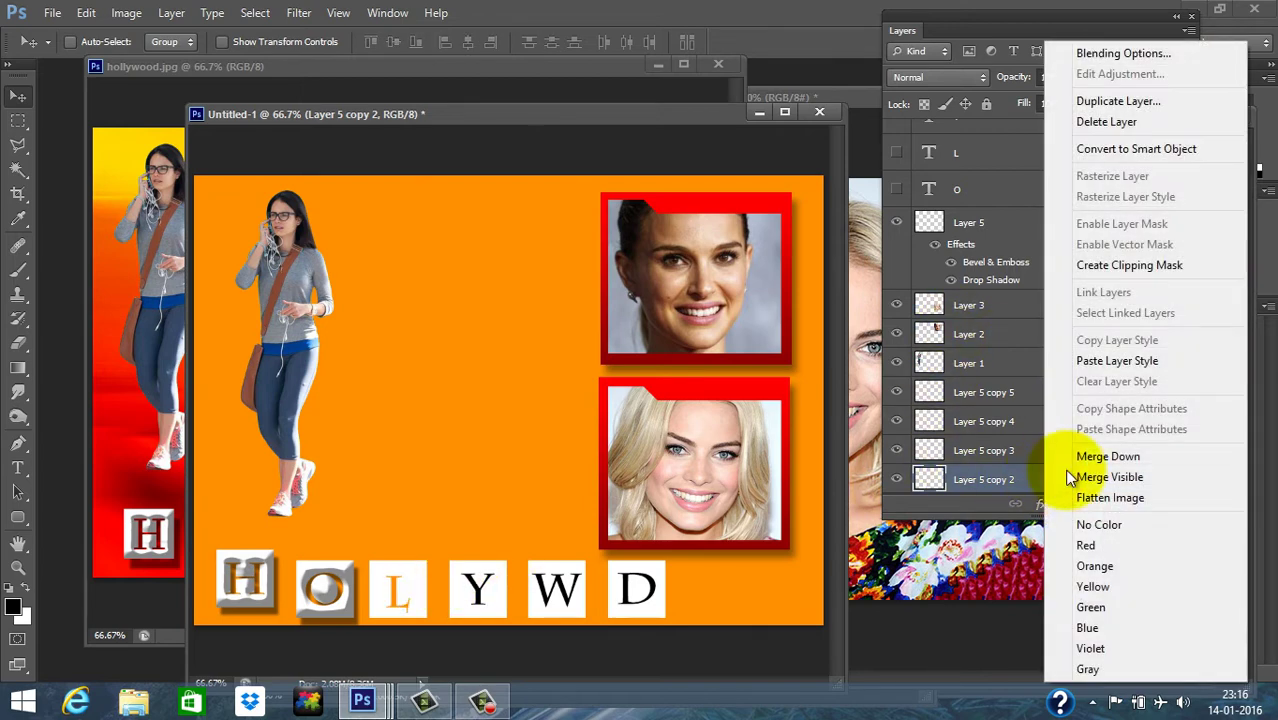
click(1141, 363)
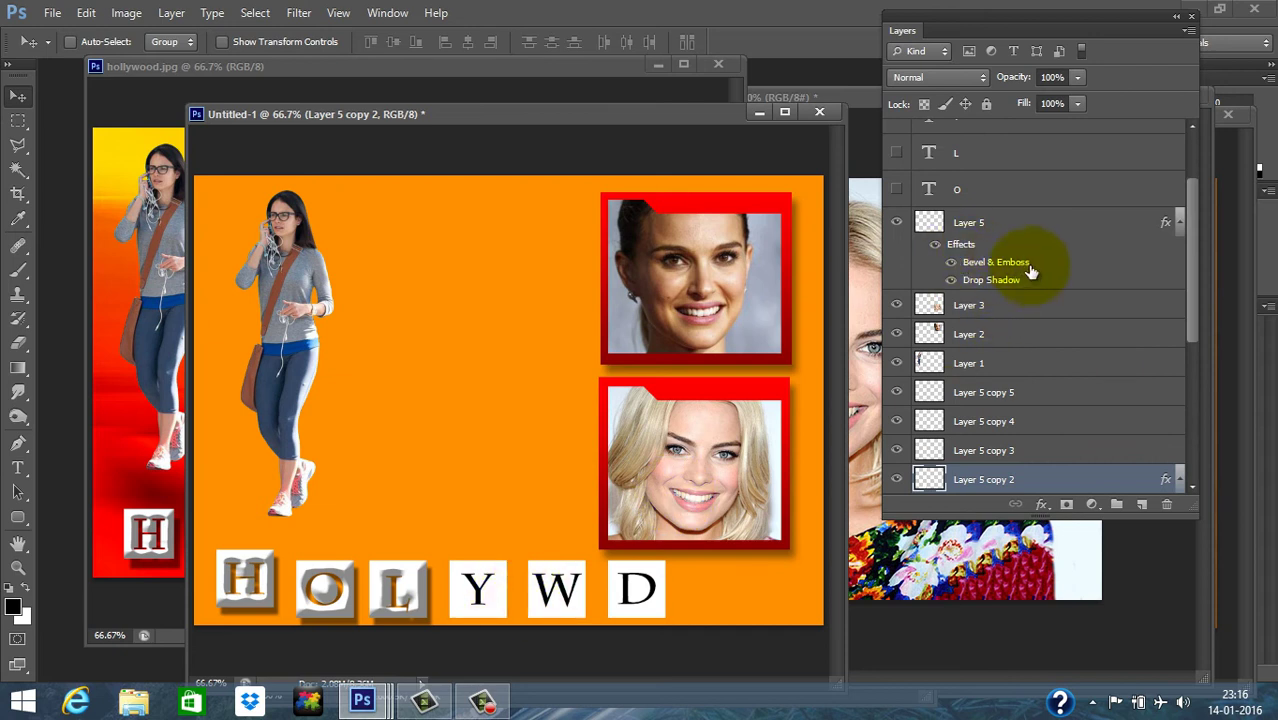
Step: Hide the Y text layer, cut the letter's outline out of the square on Layer 5 copy 3, and paste the copied layer style onto it
scroll(1025, 275, up, 3)
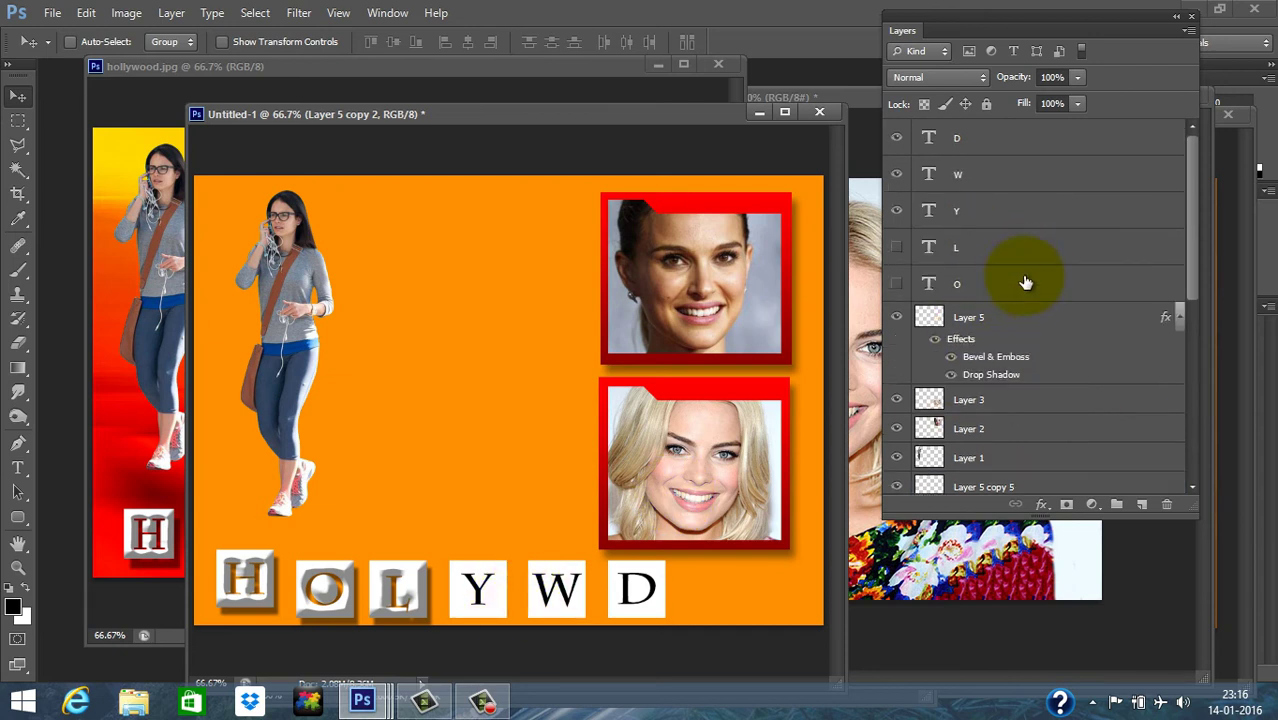
click(970, 212)
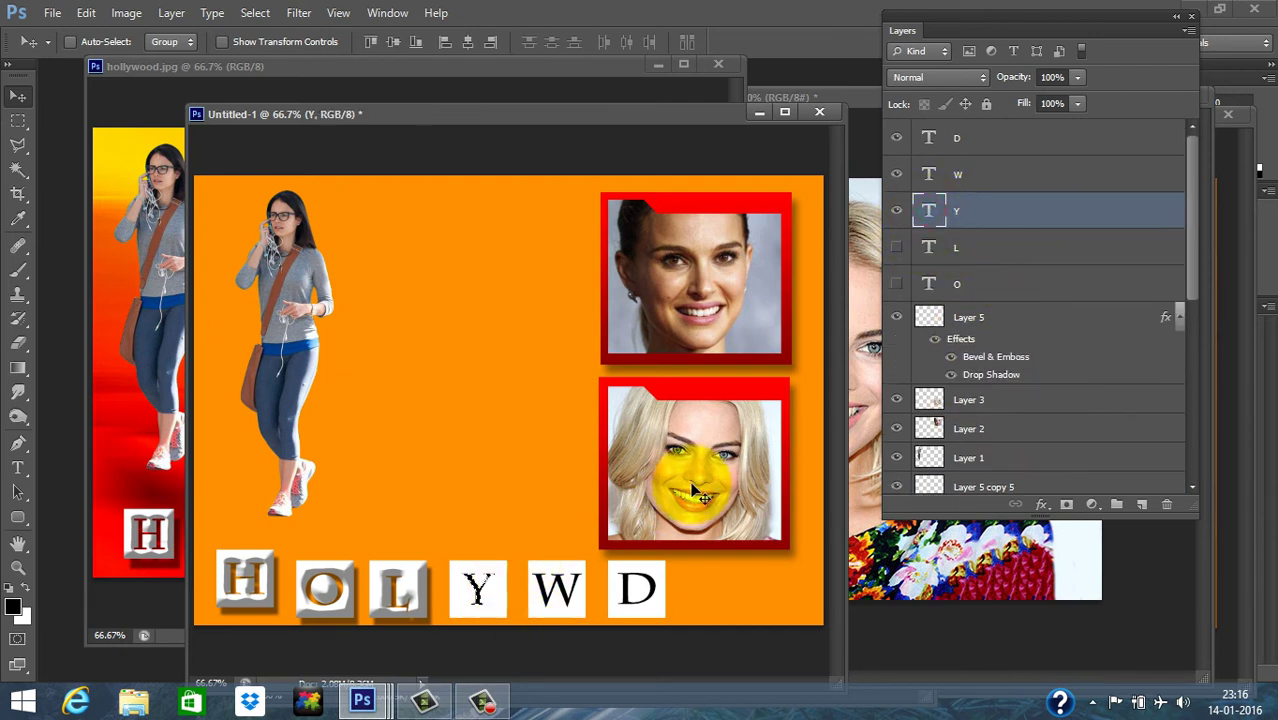
click(896, 211)
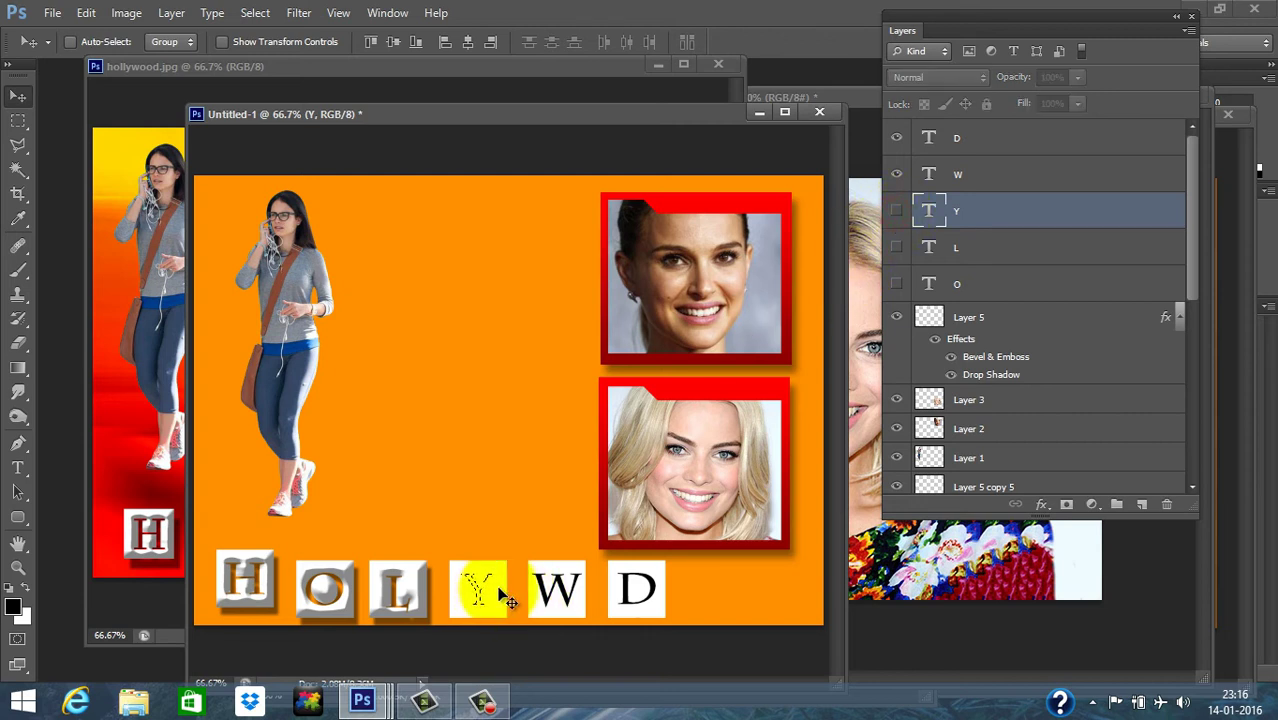
right_click(568, 590)
click(575, 598)
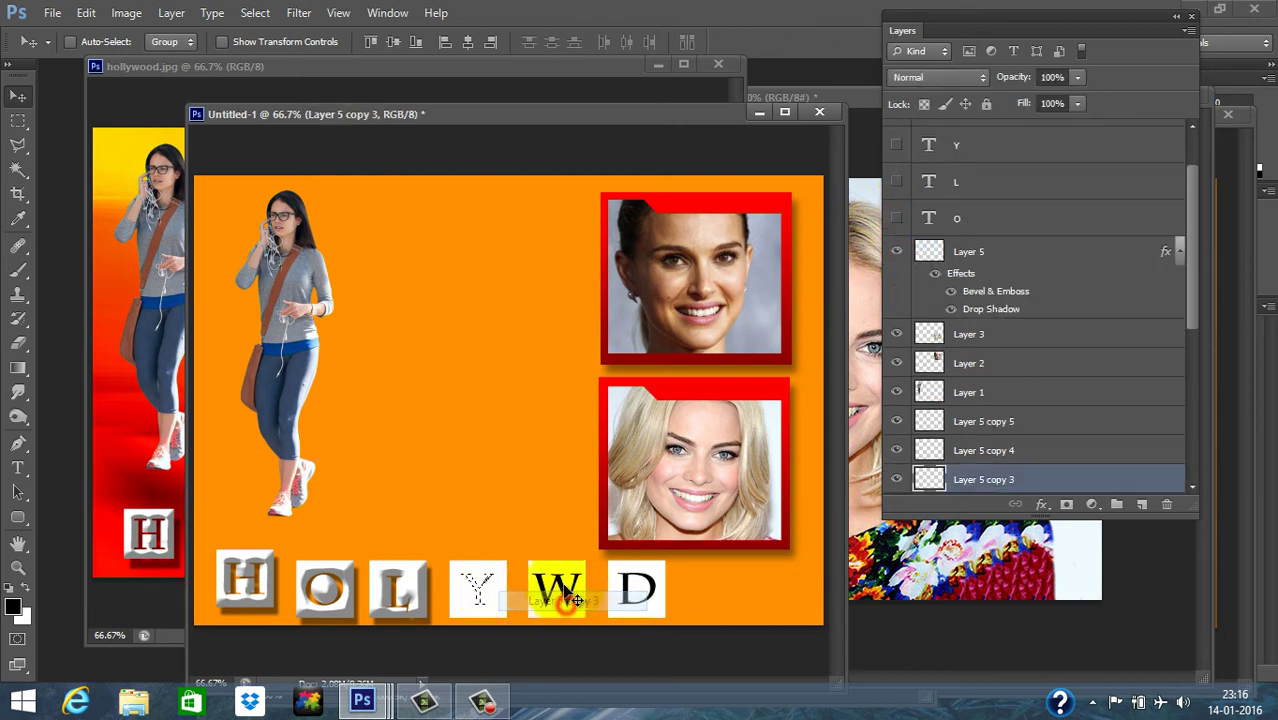
drag(575, 598, 606, 546)
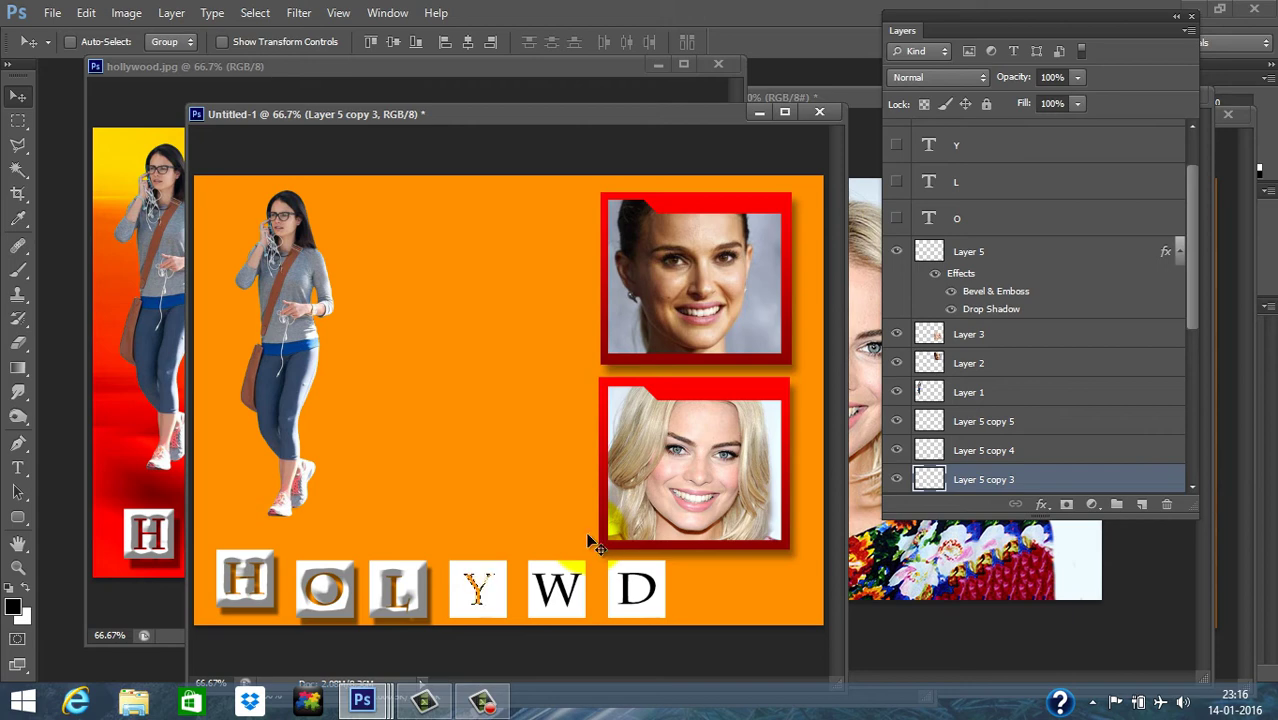
right_click(1005, 474)
click(1015, 360)
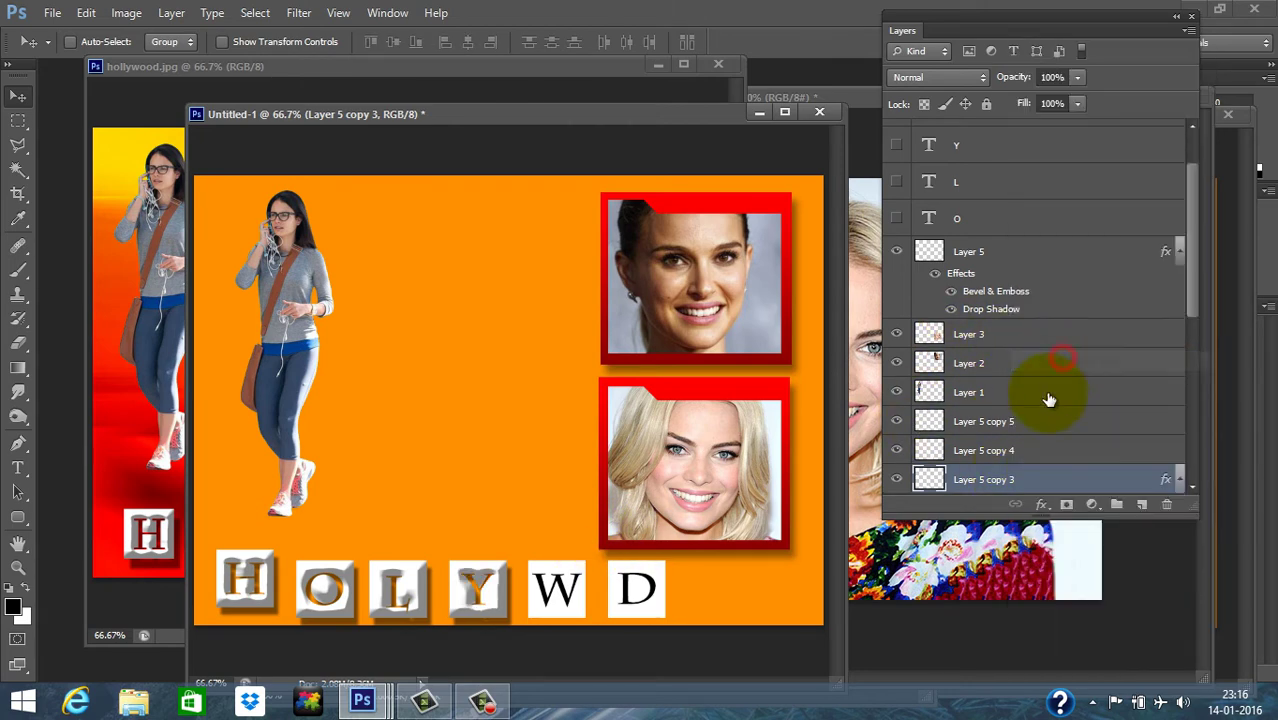
Step: Cut the W's outline out of the square on Layer 5 copy 4, hide its text layer, and paste the copied layer style onto the tile
scroll(1034, 226, up, 2)
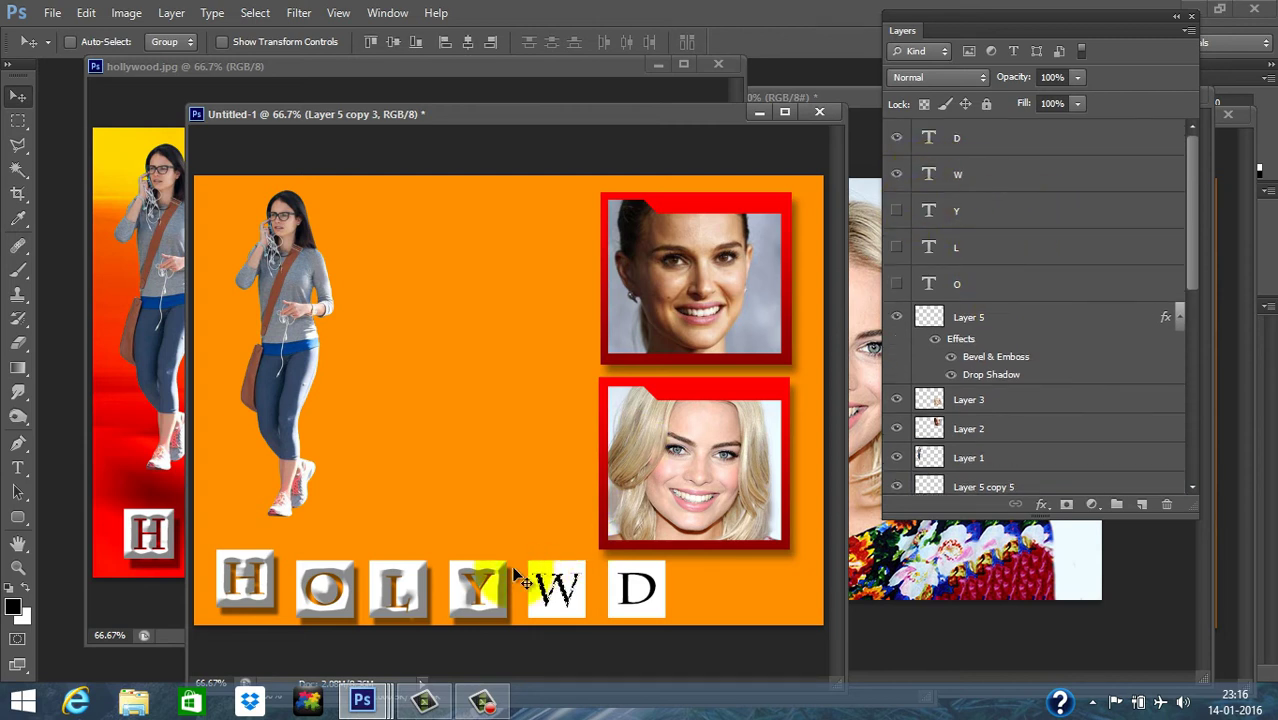
right_click(579, 606)
click(611, 621)
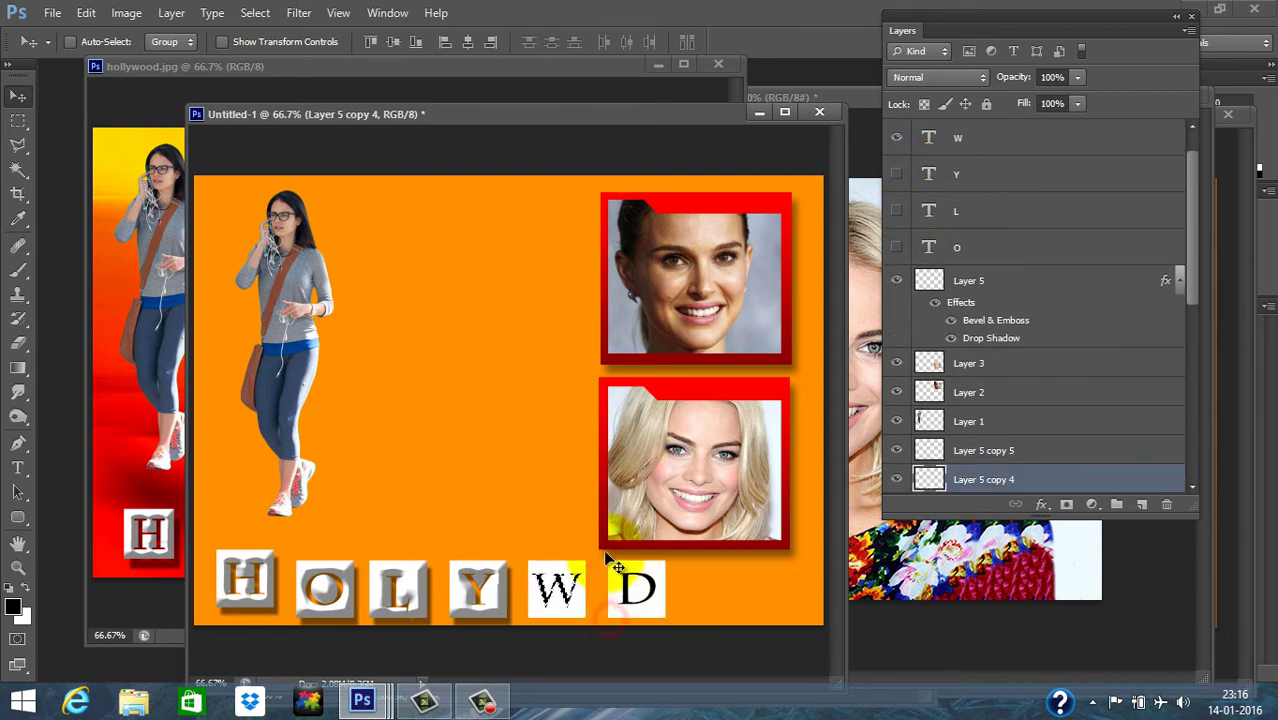
scroll(925, 240, up, 1)
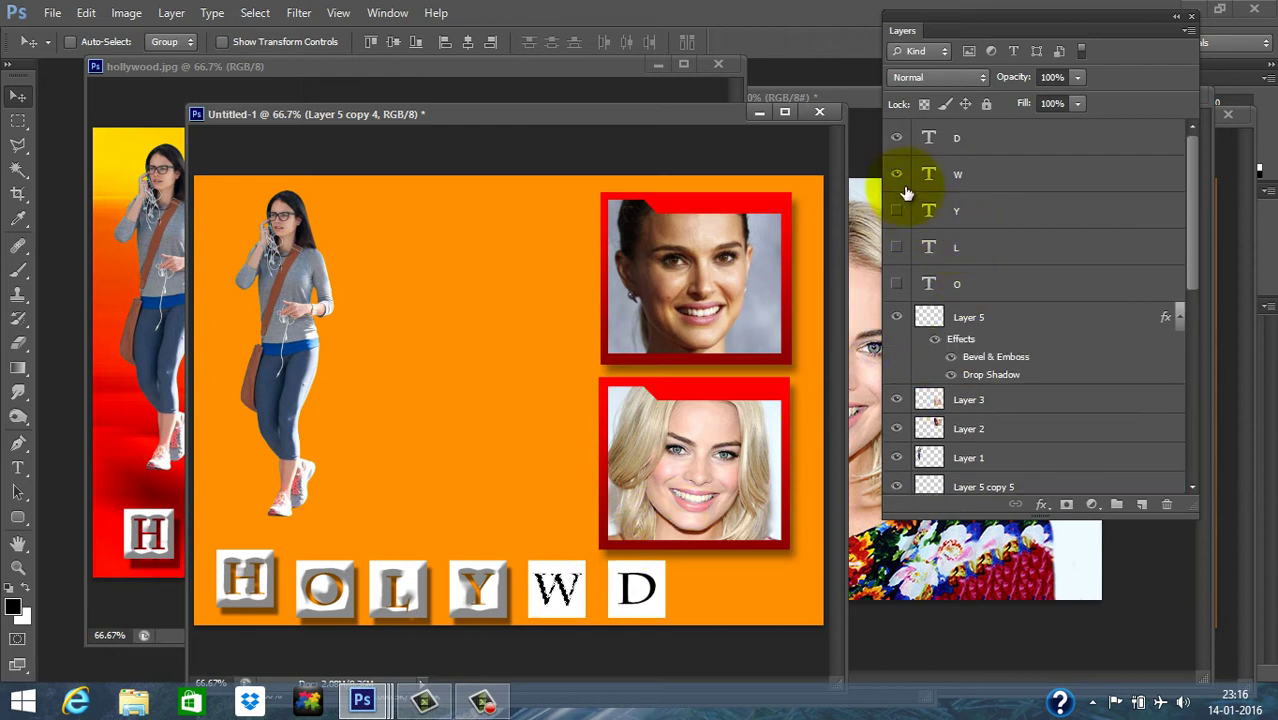
click(897, 176)
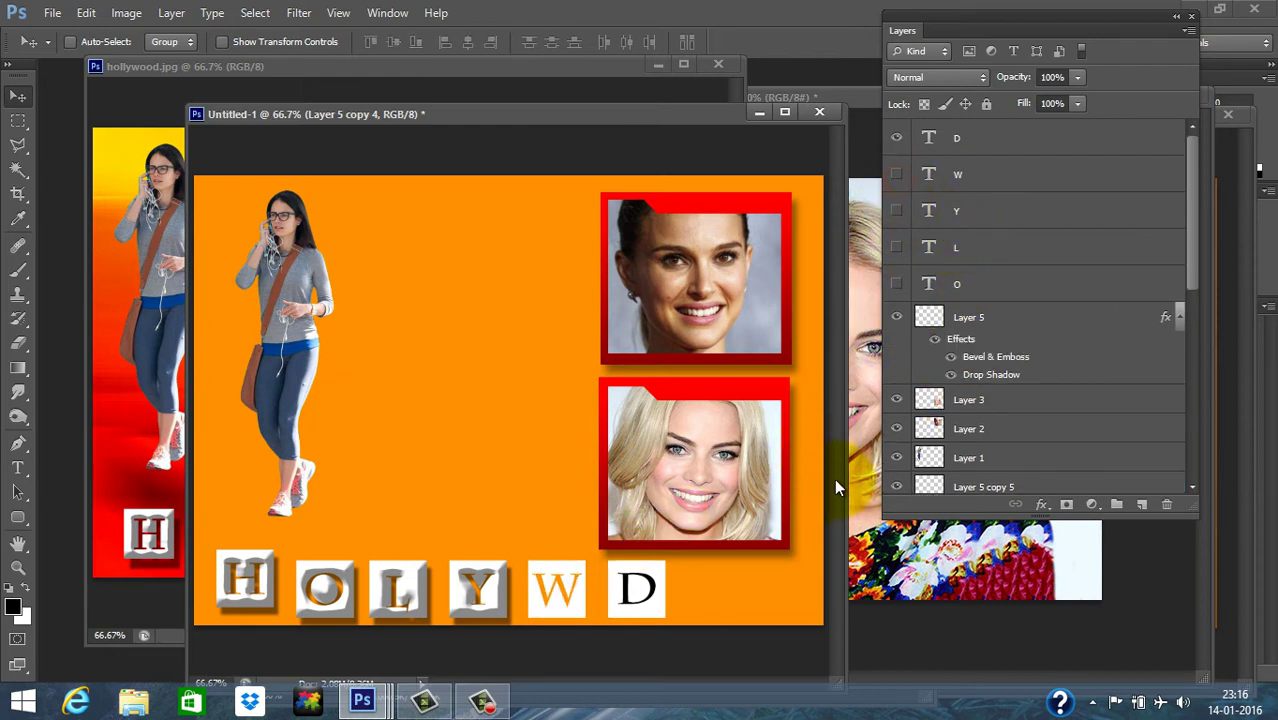
scroll(1017, 421, down, 4)
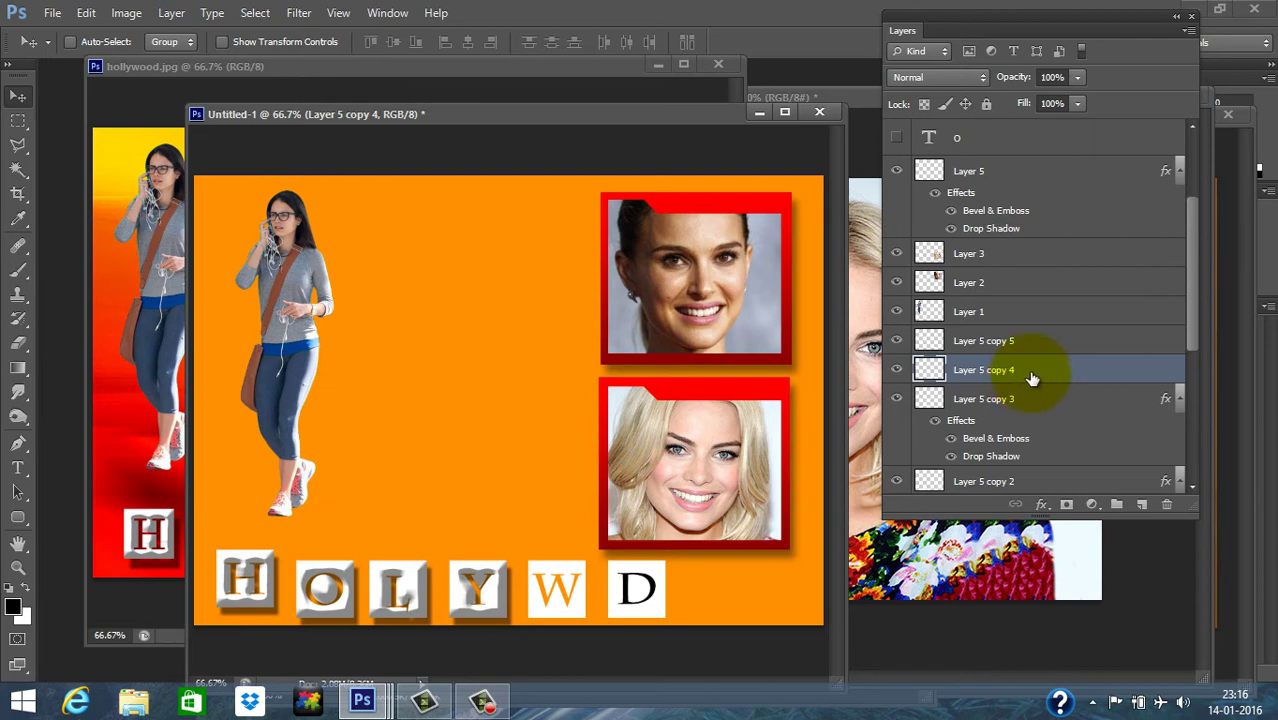
right_click(1032, 378)
click(1130, 365)
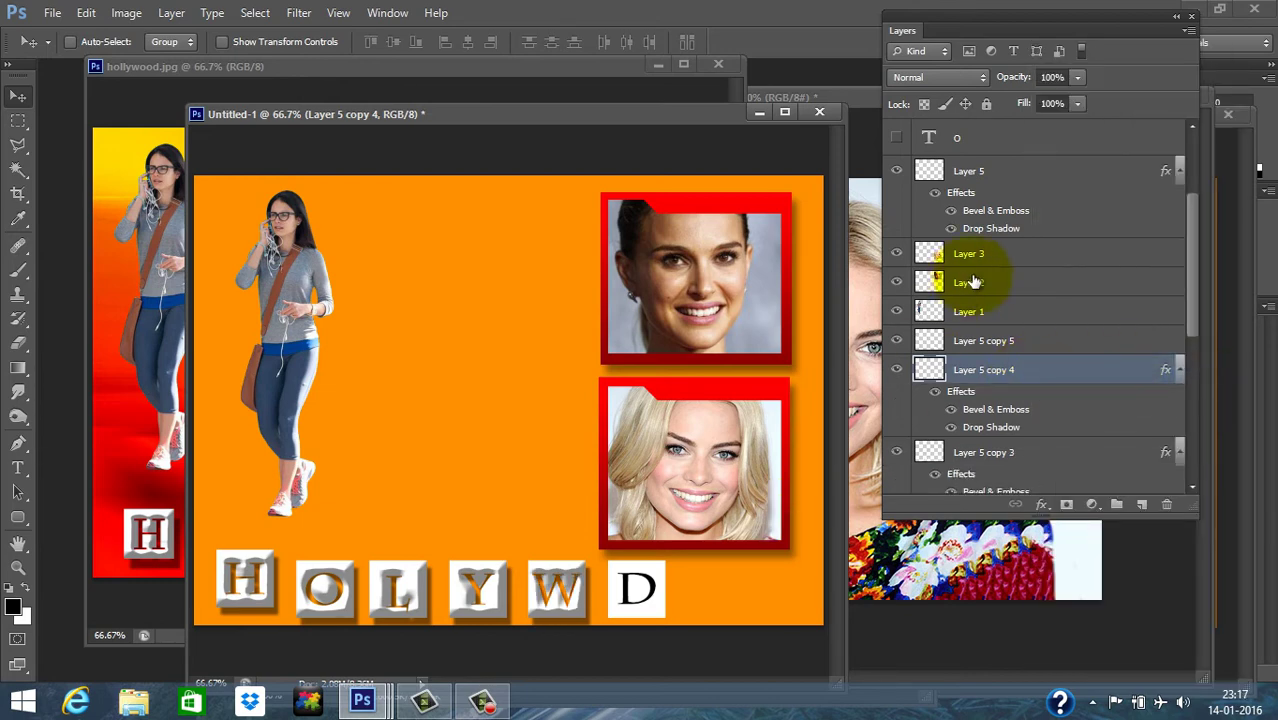
Step: Cut the D's outline out of the square on Layer 5 copy 5, hide its text layer, and give the tile the copied layer style
scroll(973, 283, up, 5)
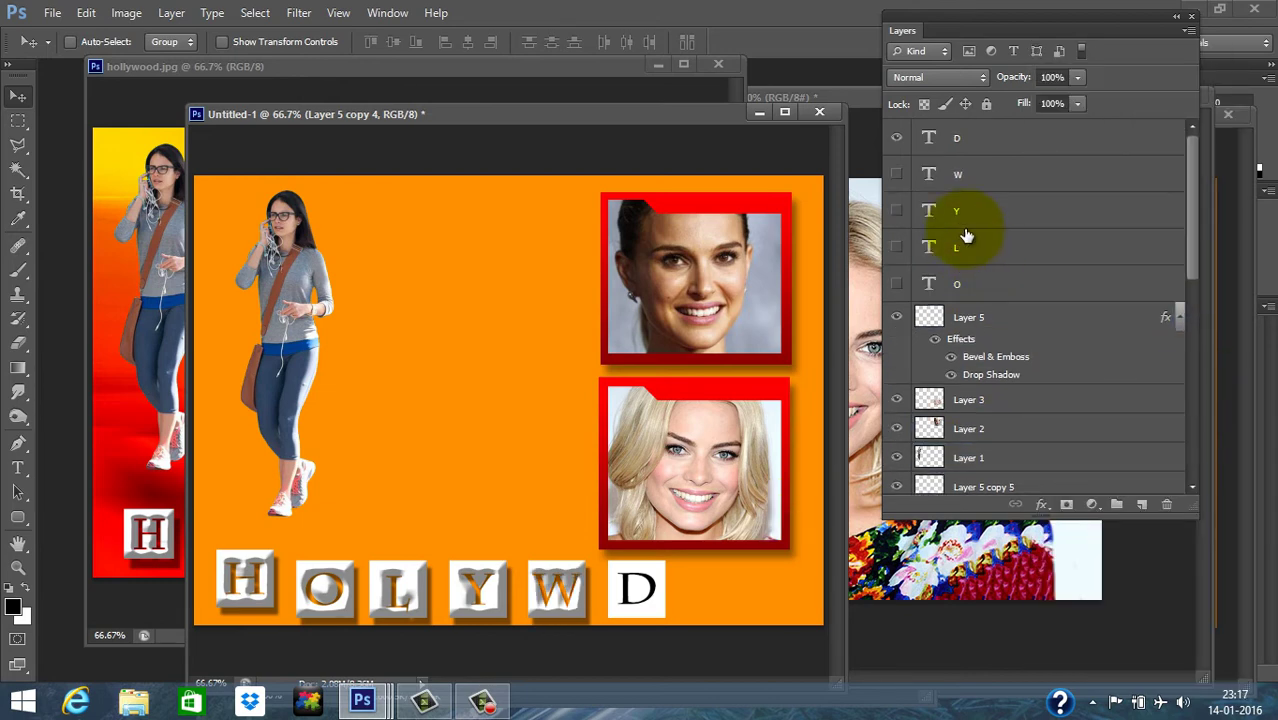
ctrl+click(930, 144)
right_click(650, 612)
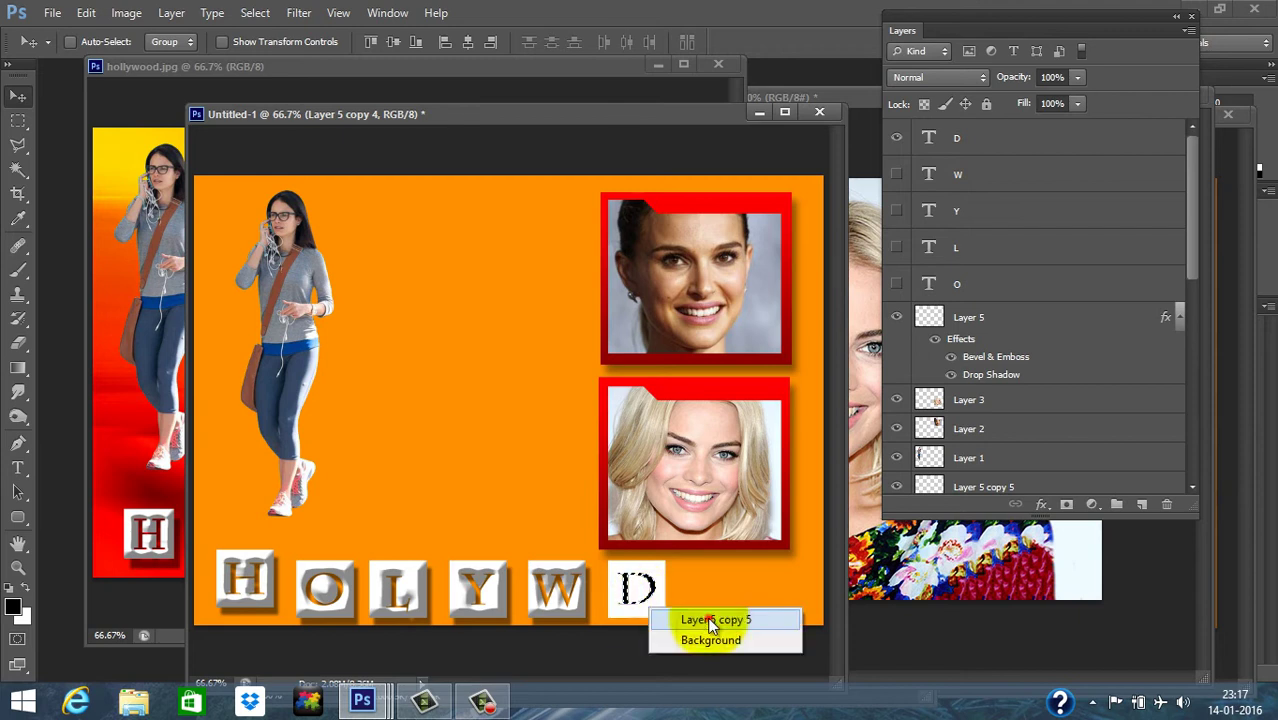
click(712, 614)
scroll(1030, 390, down, 3)
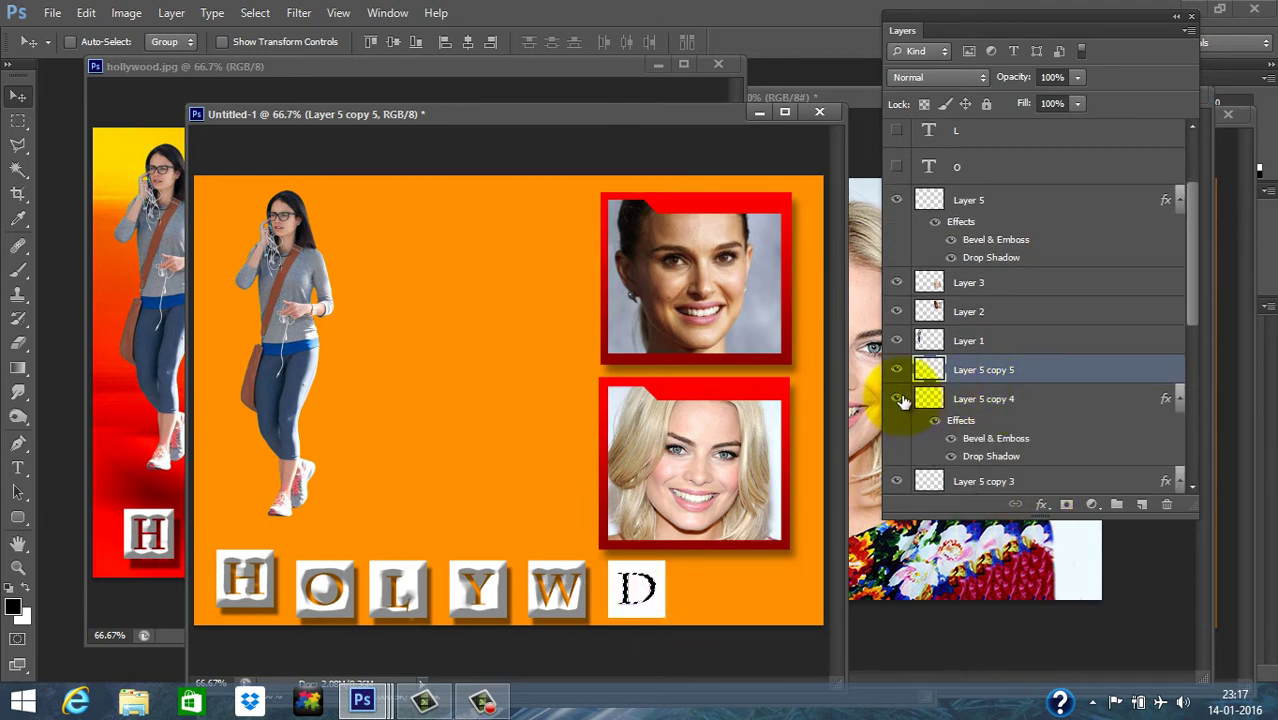
scroll(984, 229, up, 3)
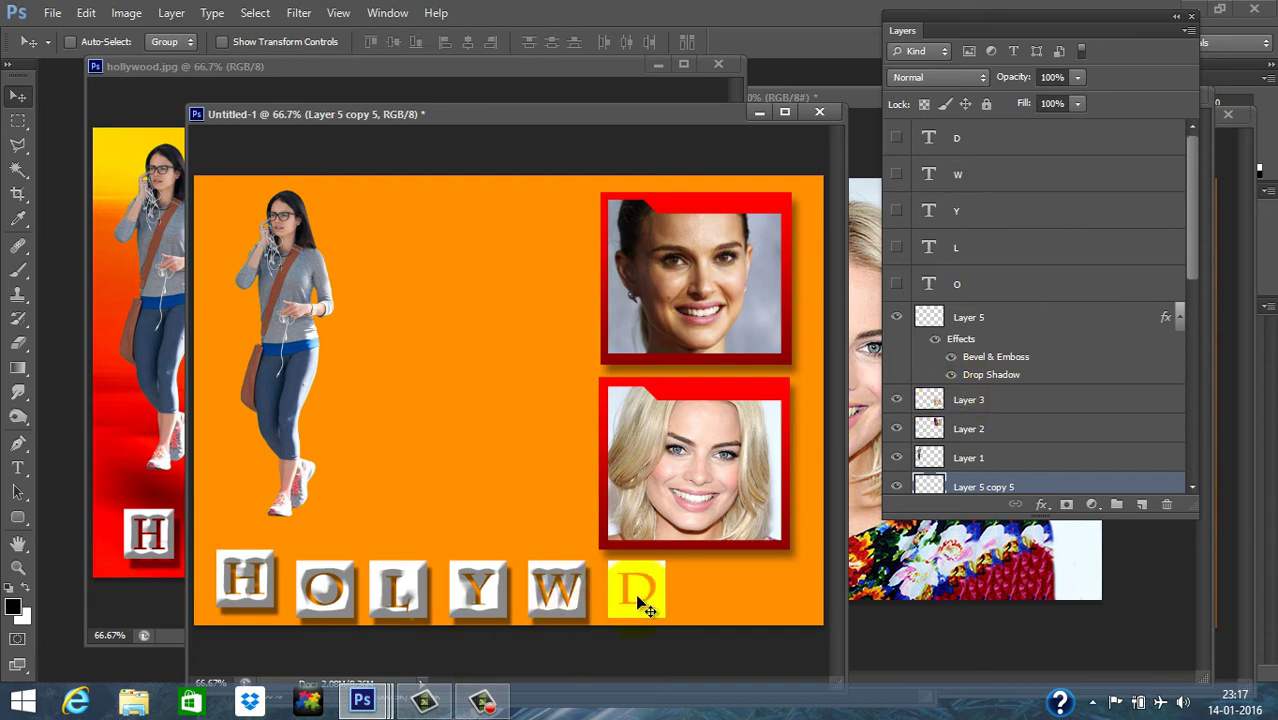
right_click(1019, 485)
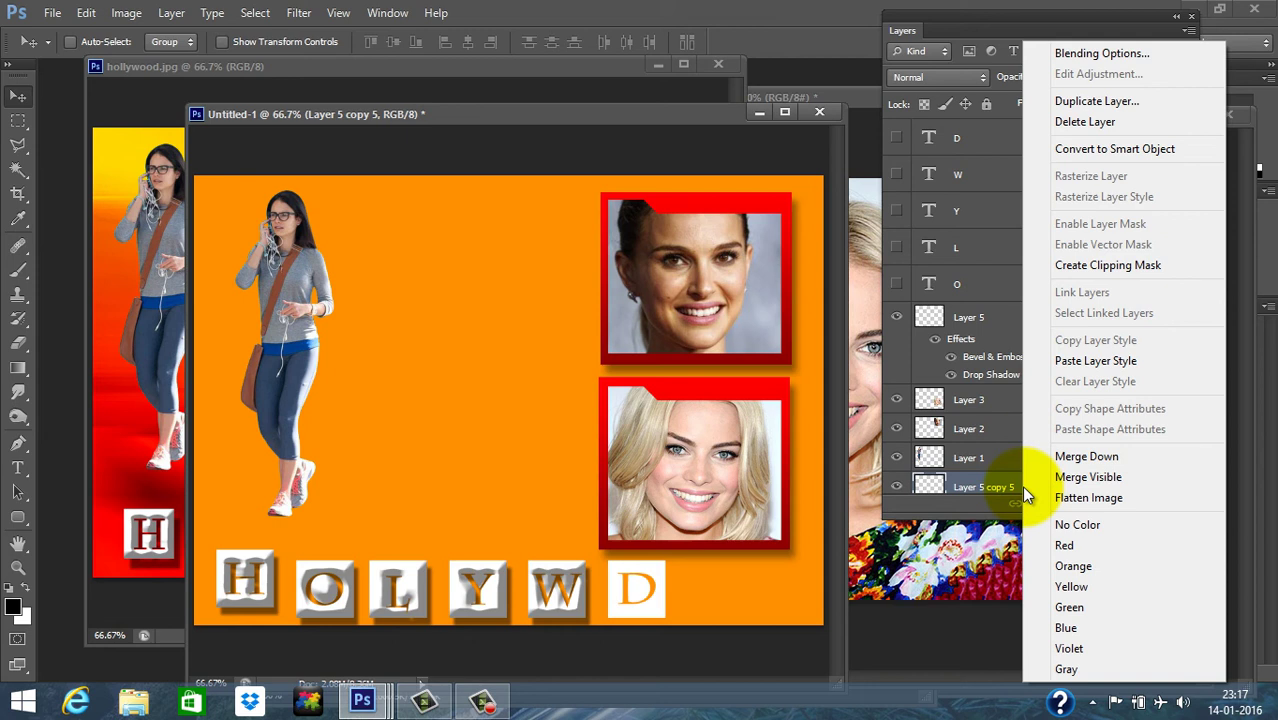
click(1090, 361)
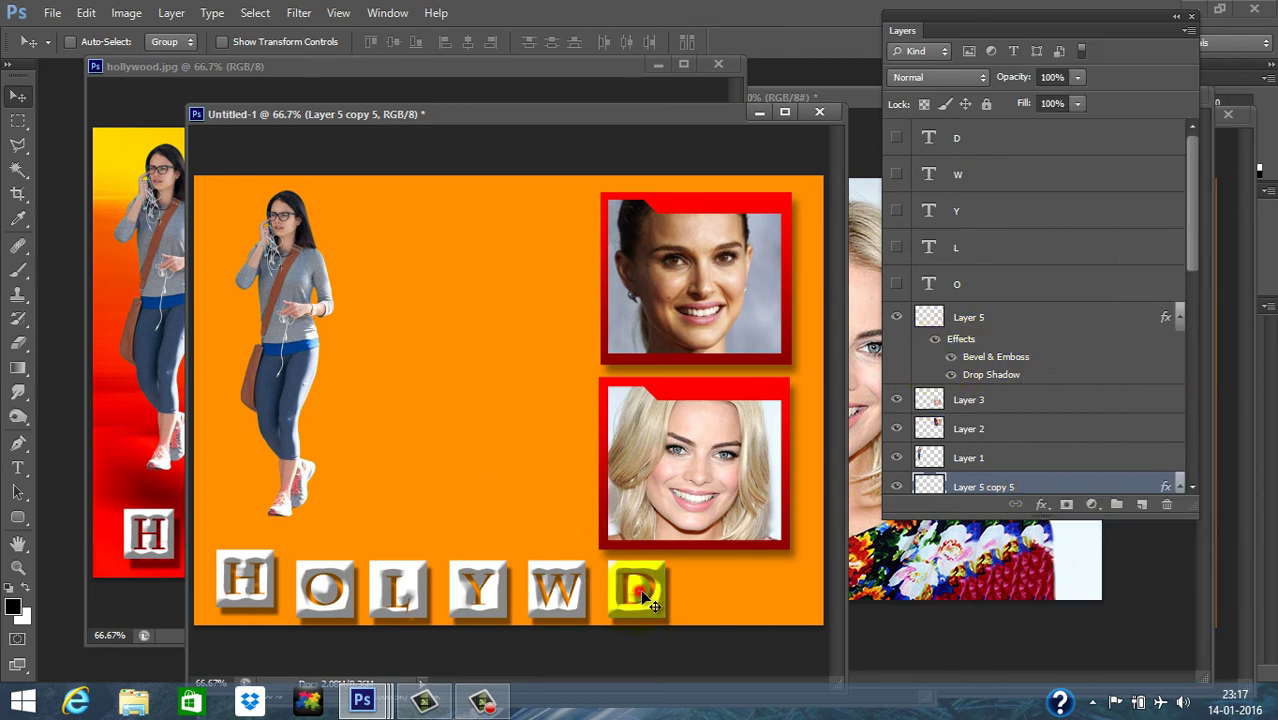
Step: With Auto-Select on, shift the D and W tiles right, W by about 6.2 cm, and lift the Y tile about 8.3 cm out of the row
drag(645, 603, 756, 596)
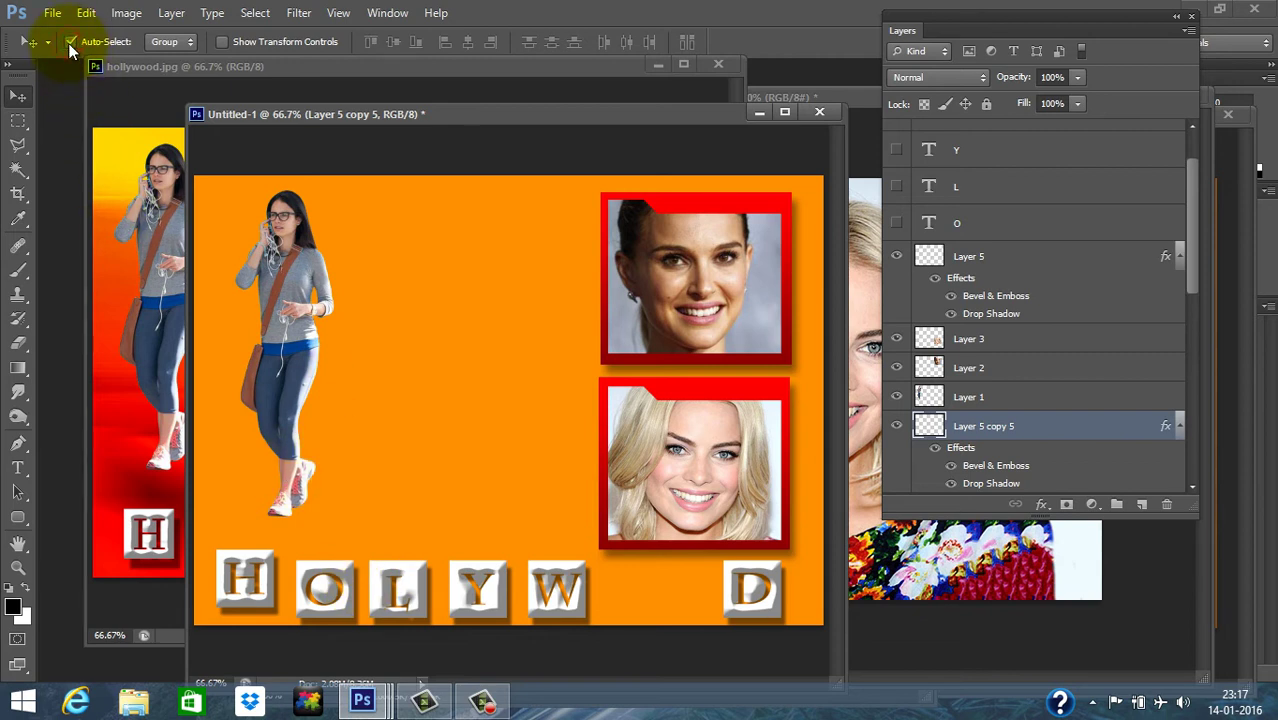
drag(553, 603, 665, 601)
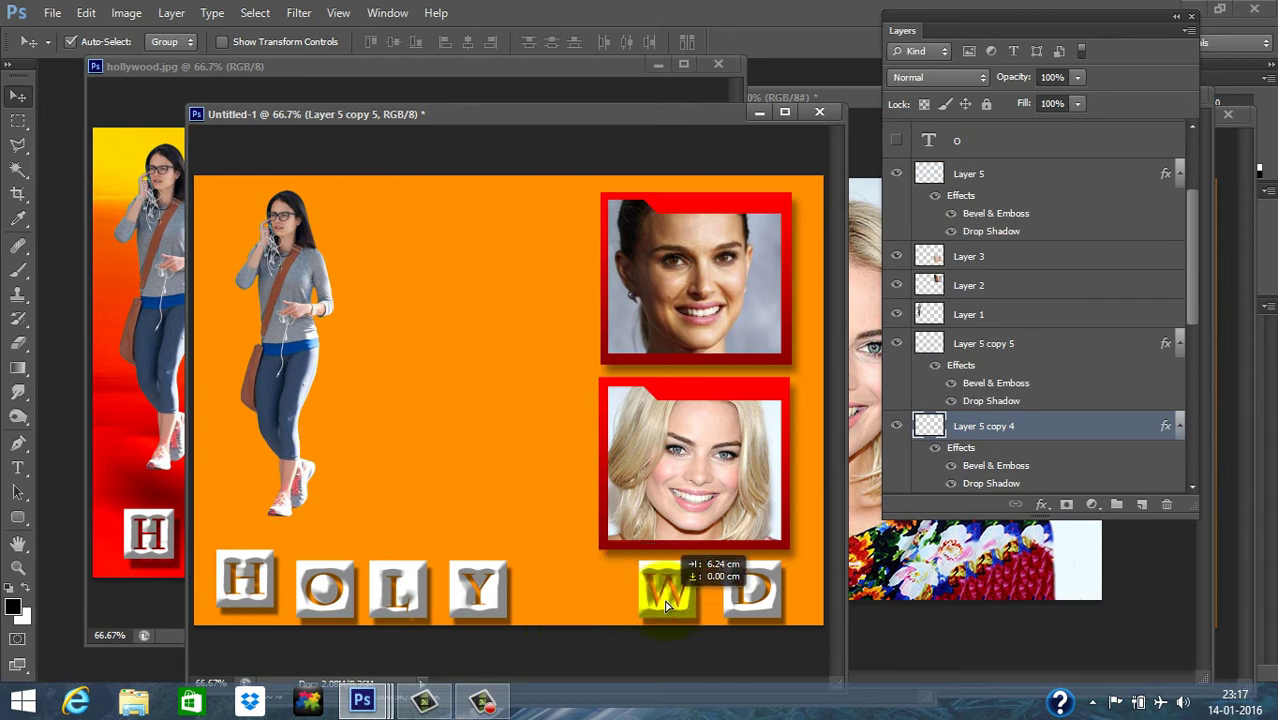
click(490, 592)
drag(540, 588, 553, 439)
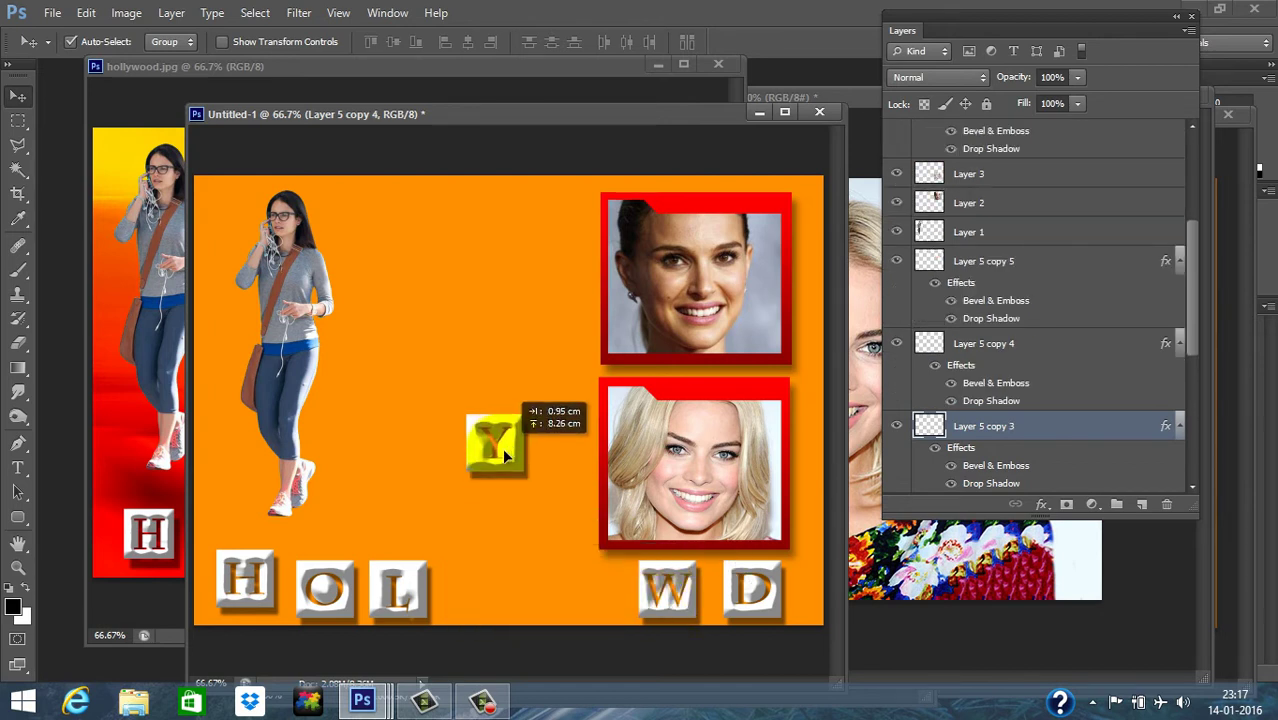
Step: Duplicate the L tile and line up H, O, L, L, Y and W in an evenly spaced row, leaving a gap before D
click(282, 602)
drag(275, 592, 318, 571)
click(321, 581)
drag(413, 583, 486, 575)
drag(495, 445, 541, 592)
drag(665, 595, 607, 591)
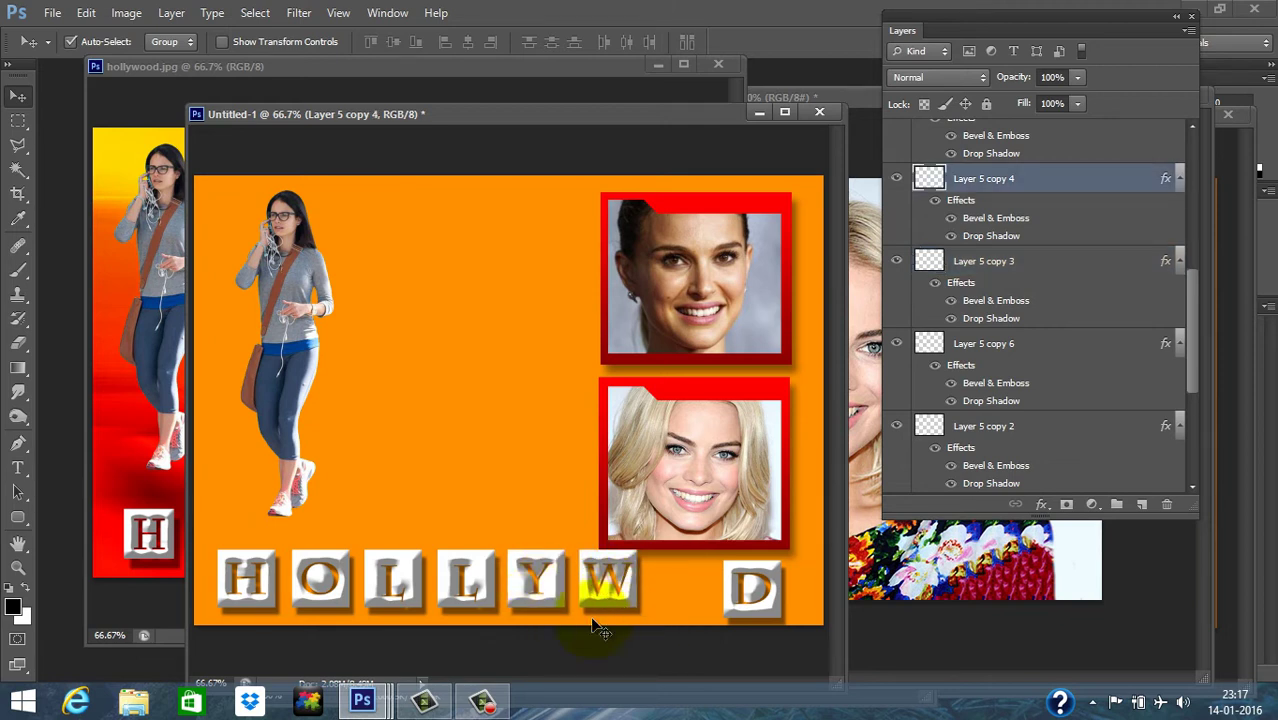
Step: Duplicate the O tile twice, shift the D tile right, and place both new O tiles between W and D
click(320, 578)
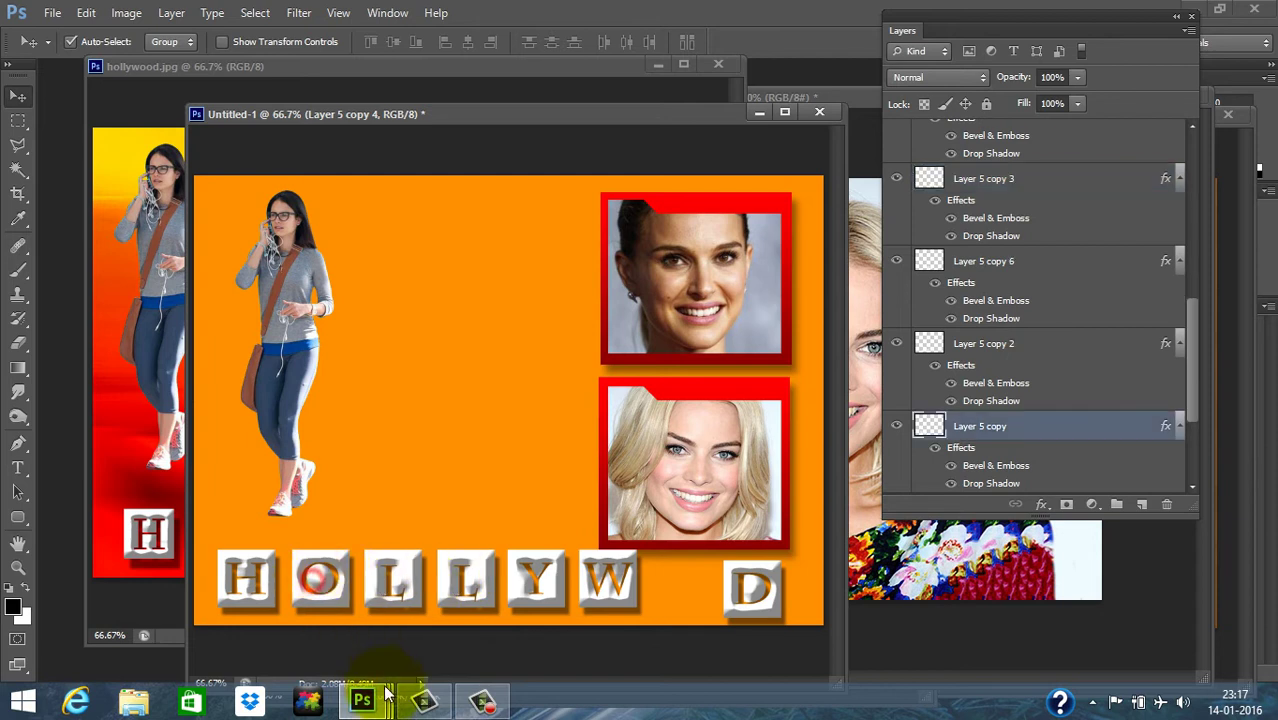
drag(320, 582, 540, 455)
click(748, 612)
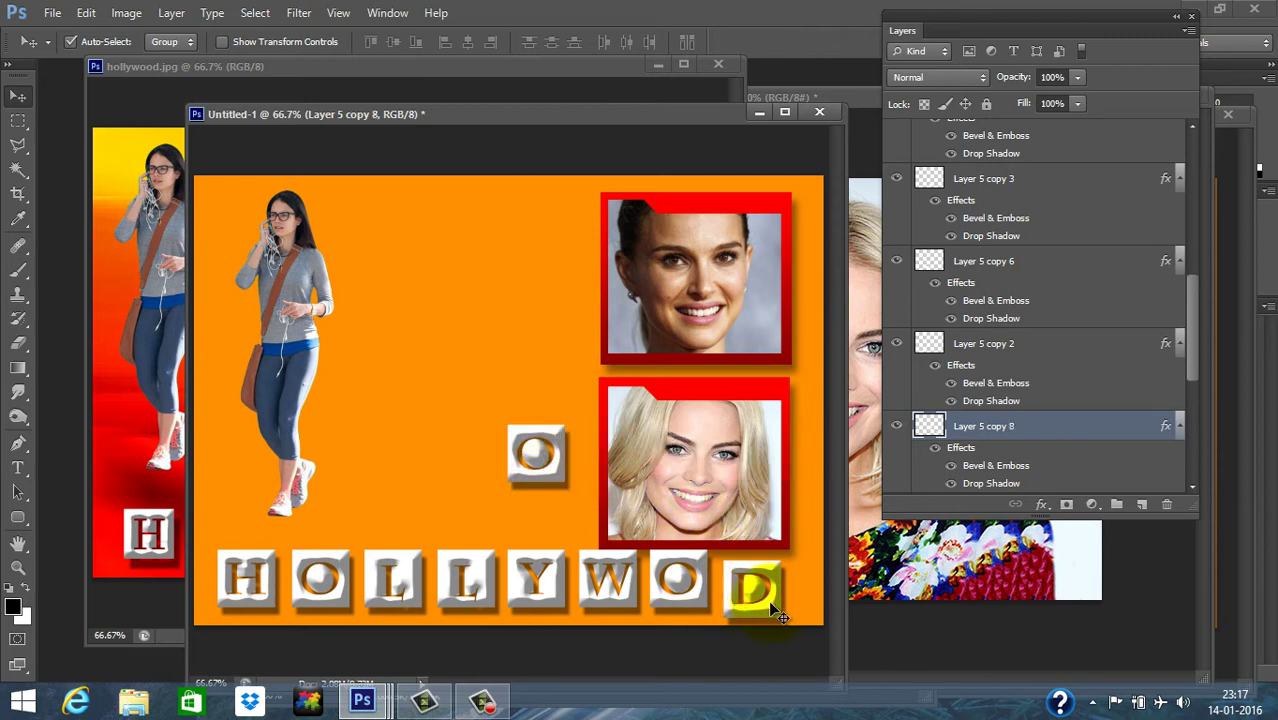
click(757, 597)
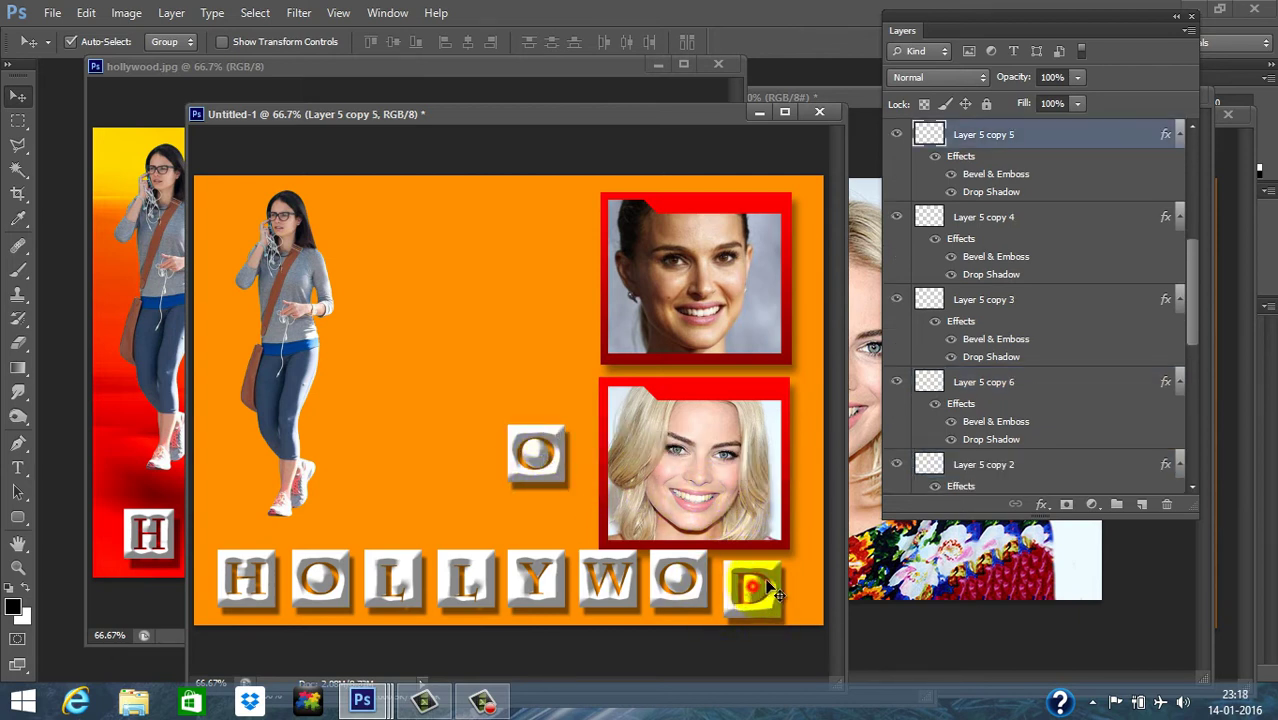
drag(776, 594, 805, 587)
click(545, 459)
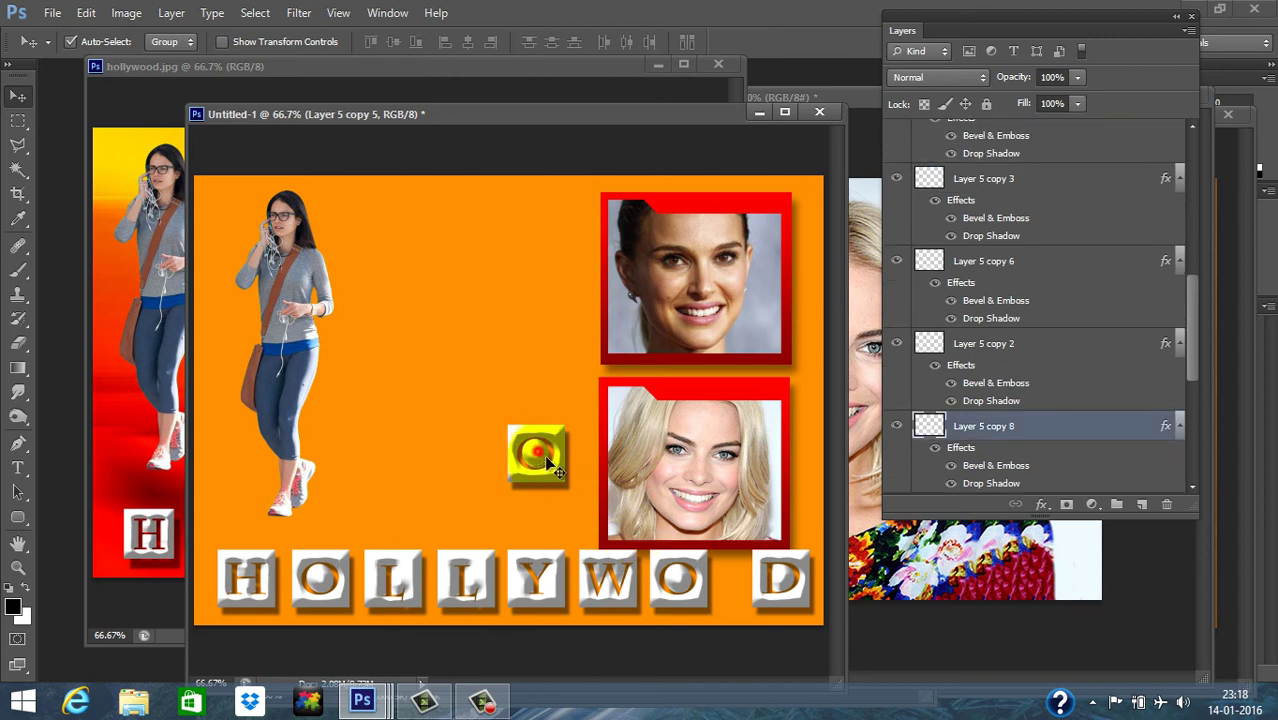
drag(548, 462, 734, 587)
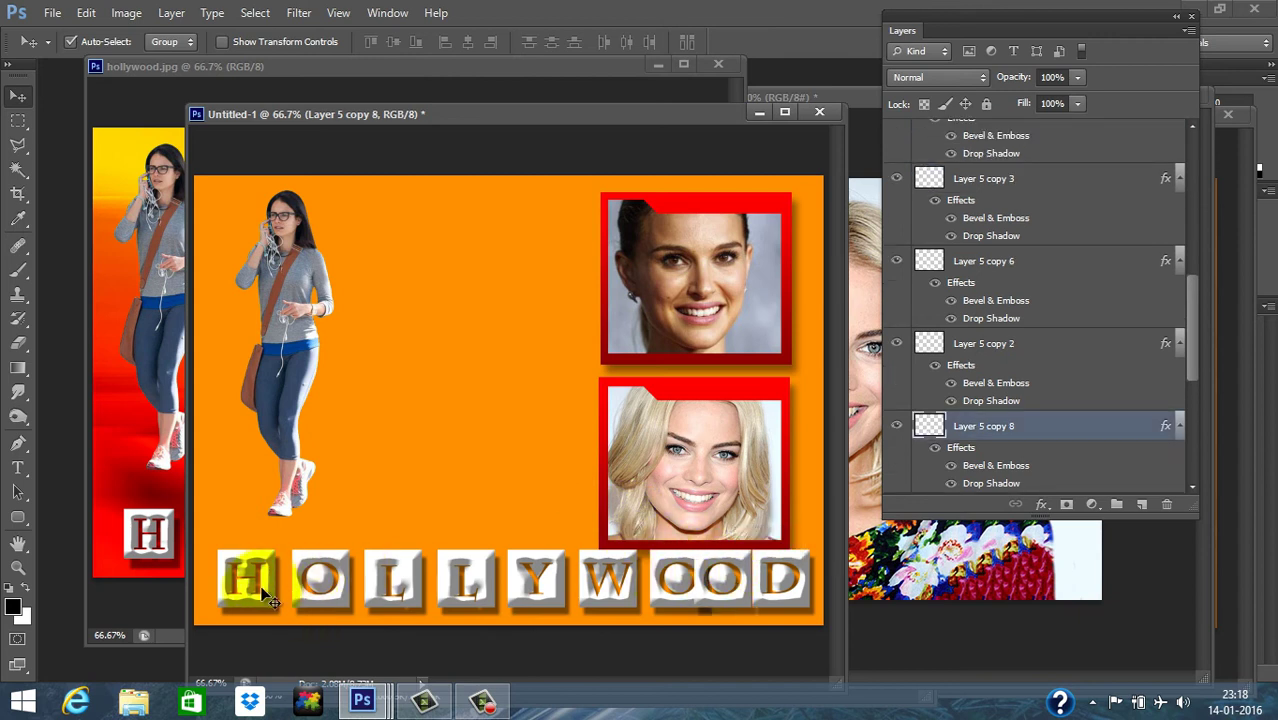
Step: Shift the H, O, L, L, Y, W, O and O tiles left one by one to spread them roughly across the row
drag(262, 589, 251, 588)
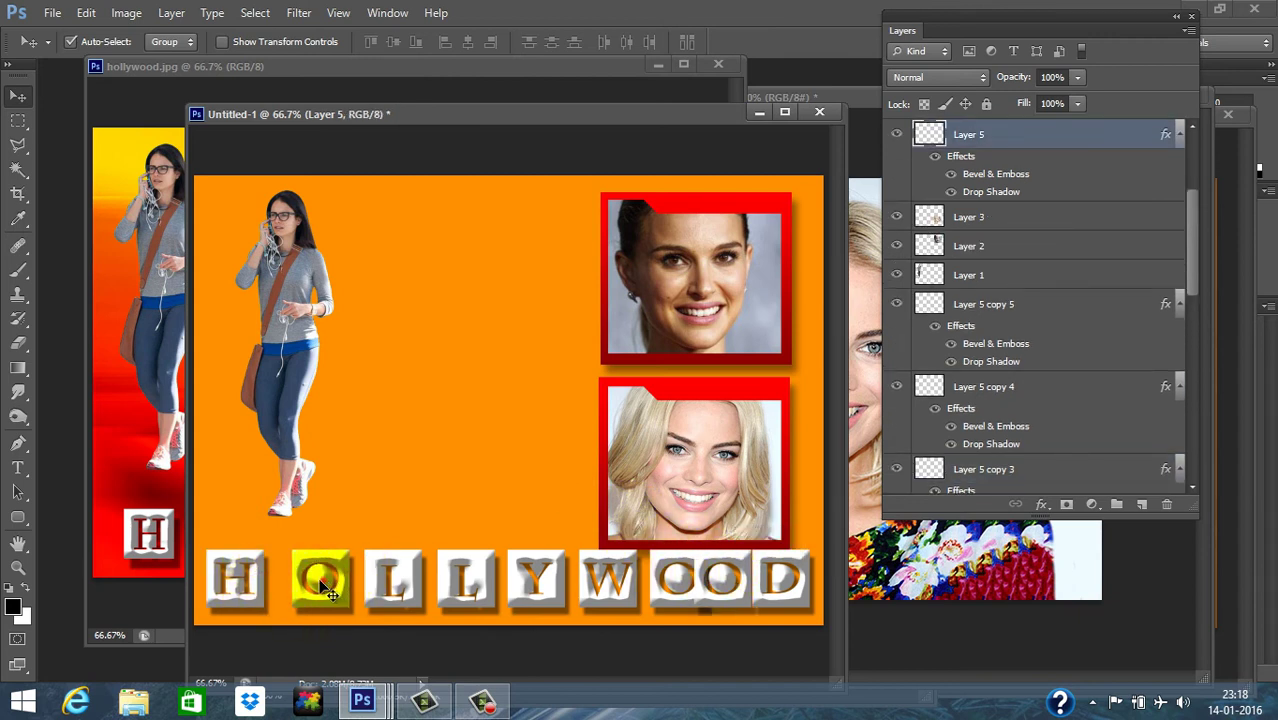
drag(330, 590, 315, 588)
click(388, 577)
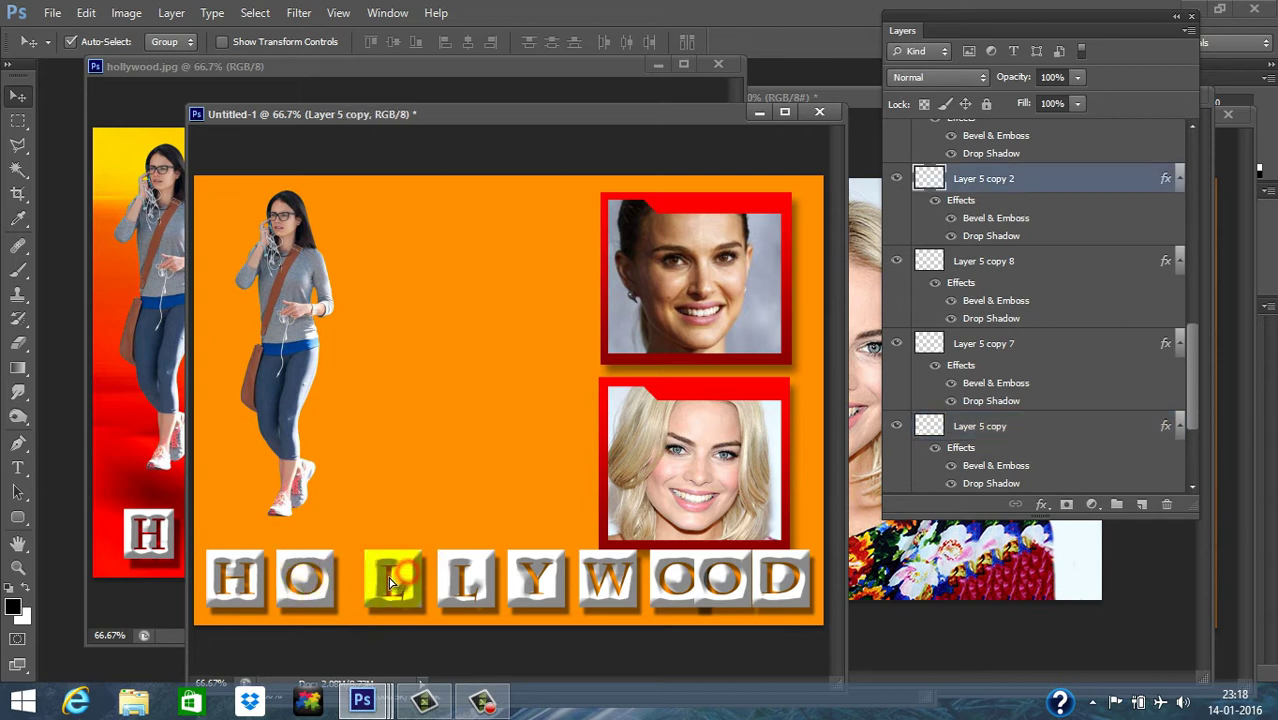
drag(462, 575, 438, 576)
drag(535, 590, 510, 582)
drag(611, 605, 646, 578)
click(655, 584)
drag(722, 577, 708, 561)
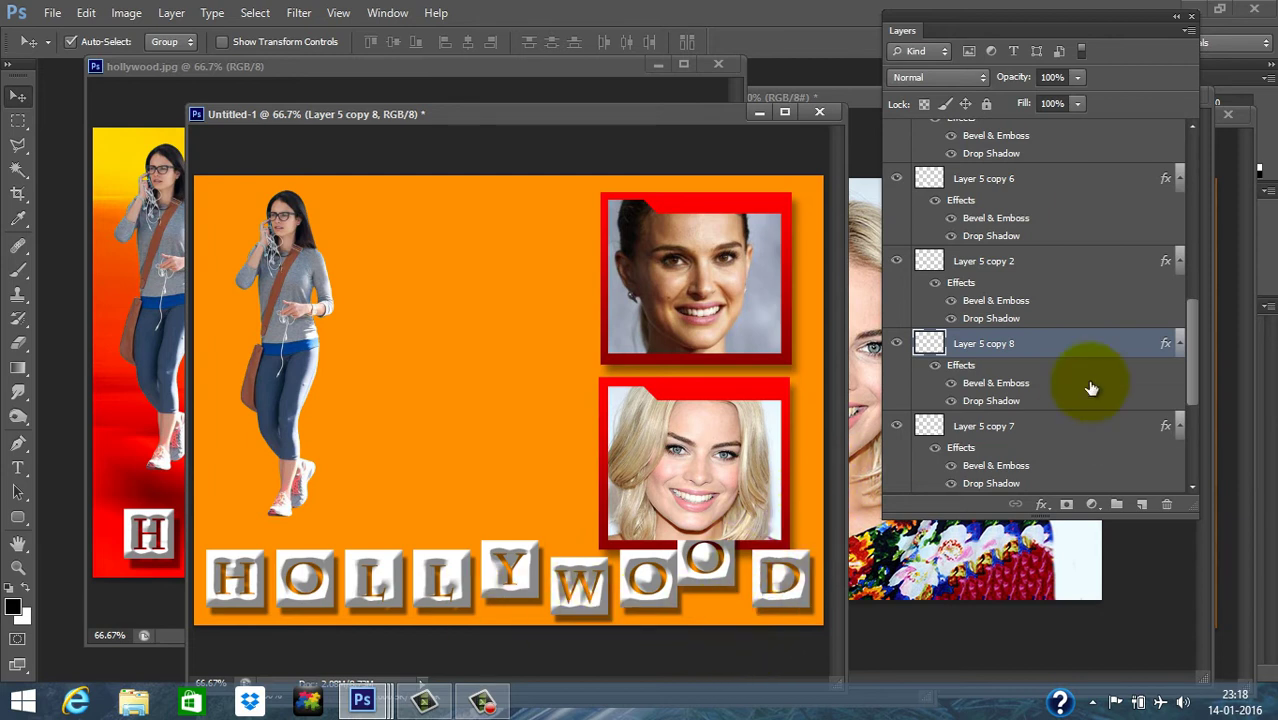
Step: Move Layer 5 below Layer 1 to sit above Layer 5 copy 5, and select all tile layers from Layer 5 through Layer 5 copy
scroll(1060, 350, up, 3)
scroll(1051, 335, up, 5)
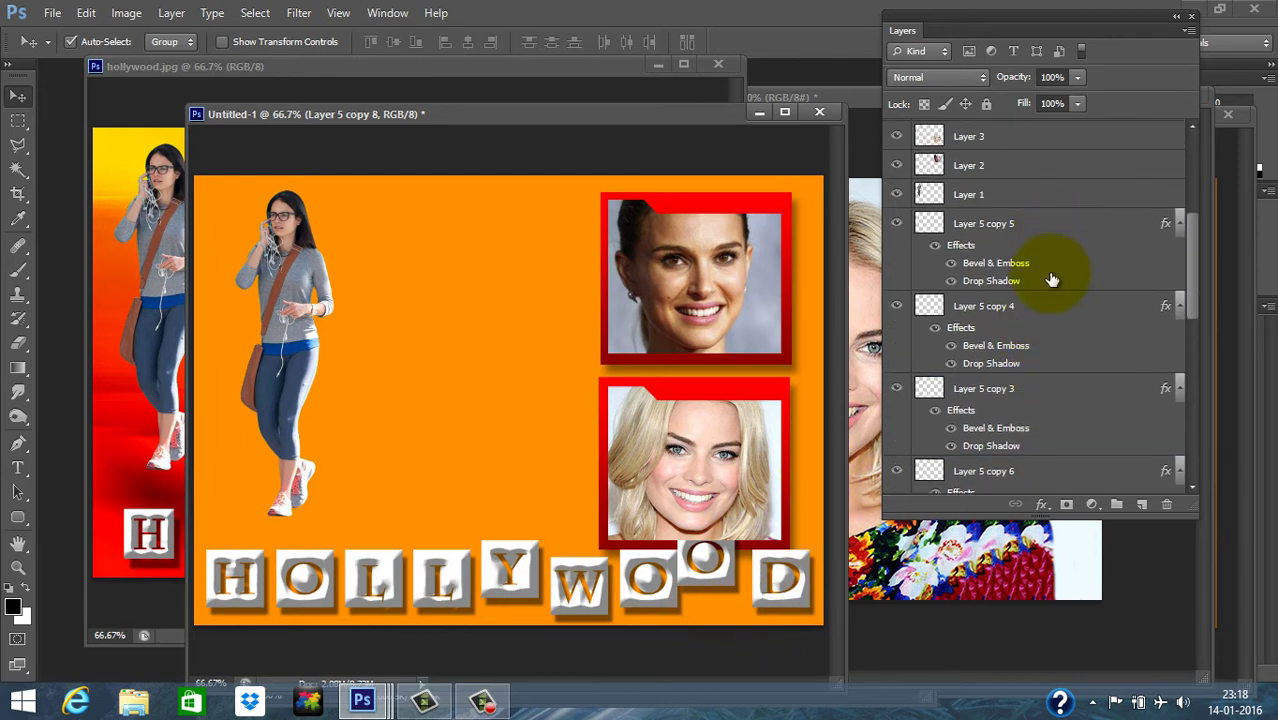
drag(1035, 255, 1066, 399)
scroll(1041, 383, down, 7)
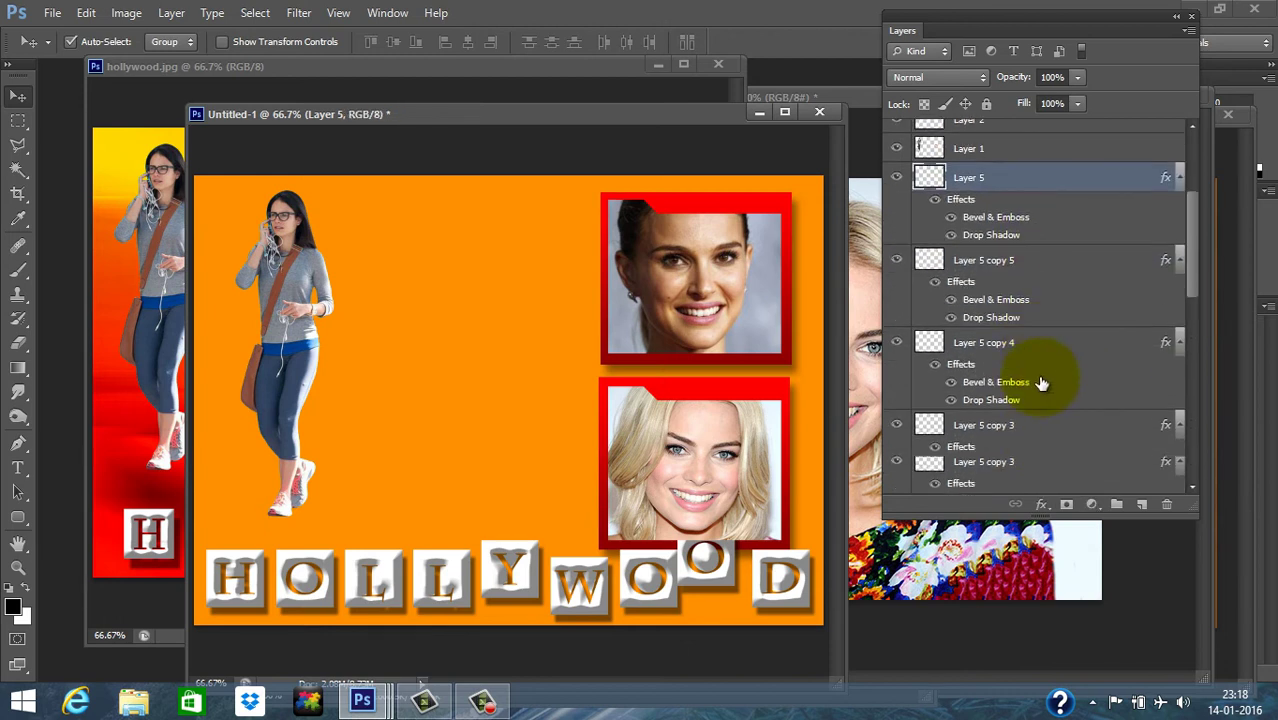
scroll(1084, 368, down, 5)
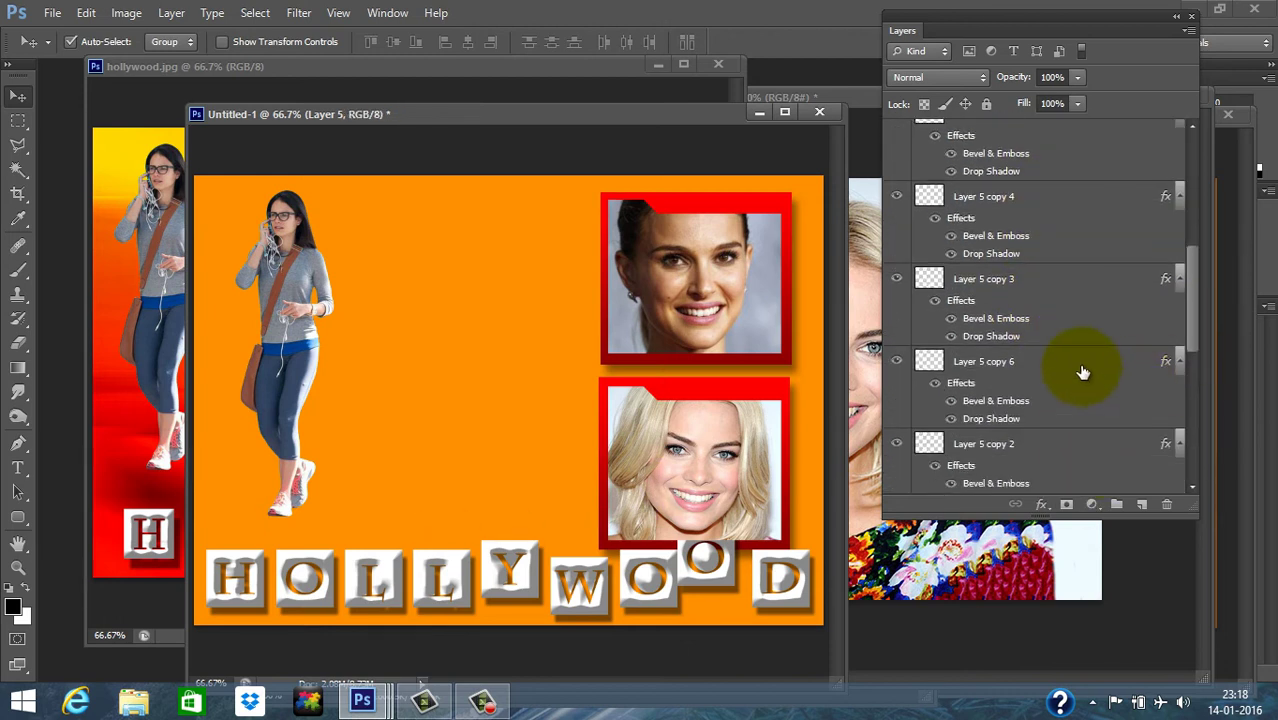
scroll(1086, 381, down, 3)
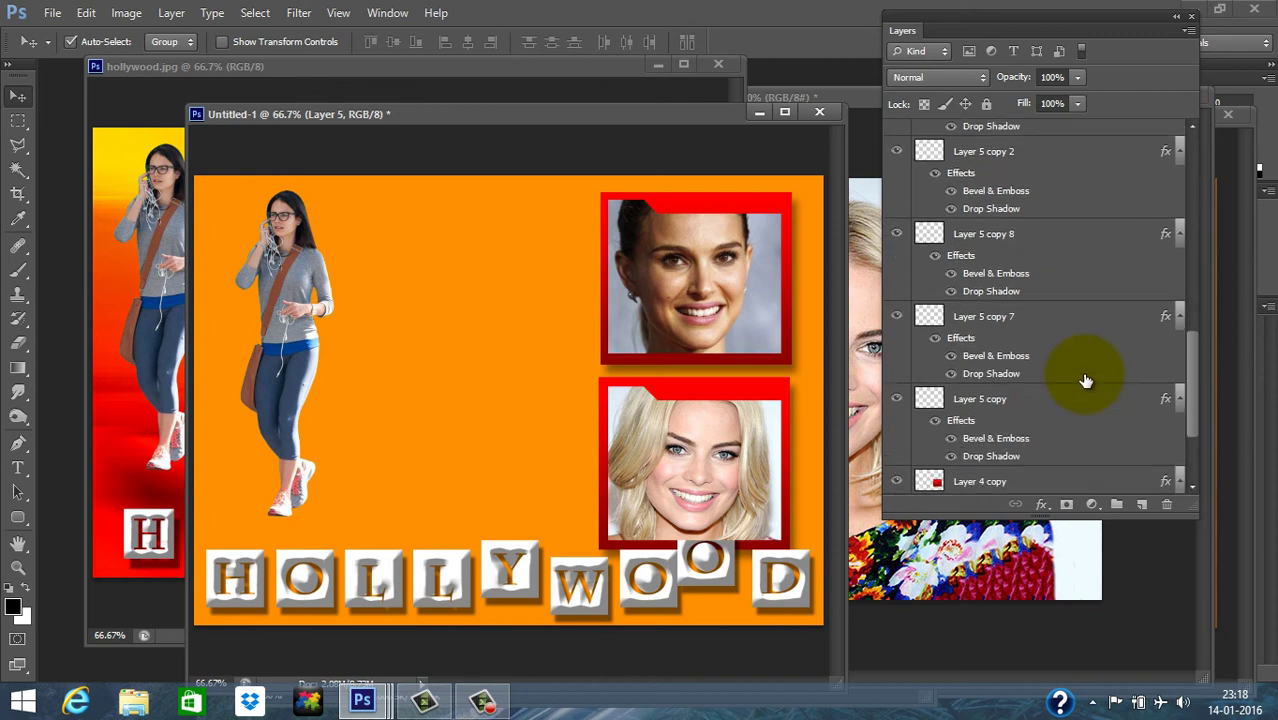
shift+click(1038, 370)
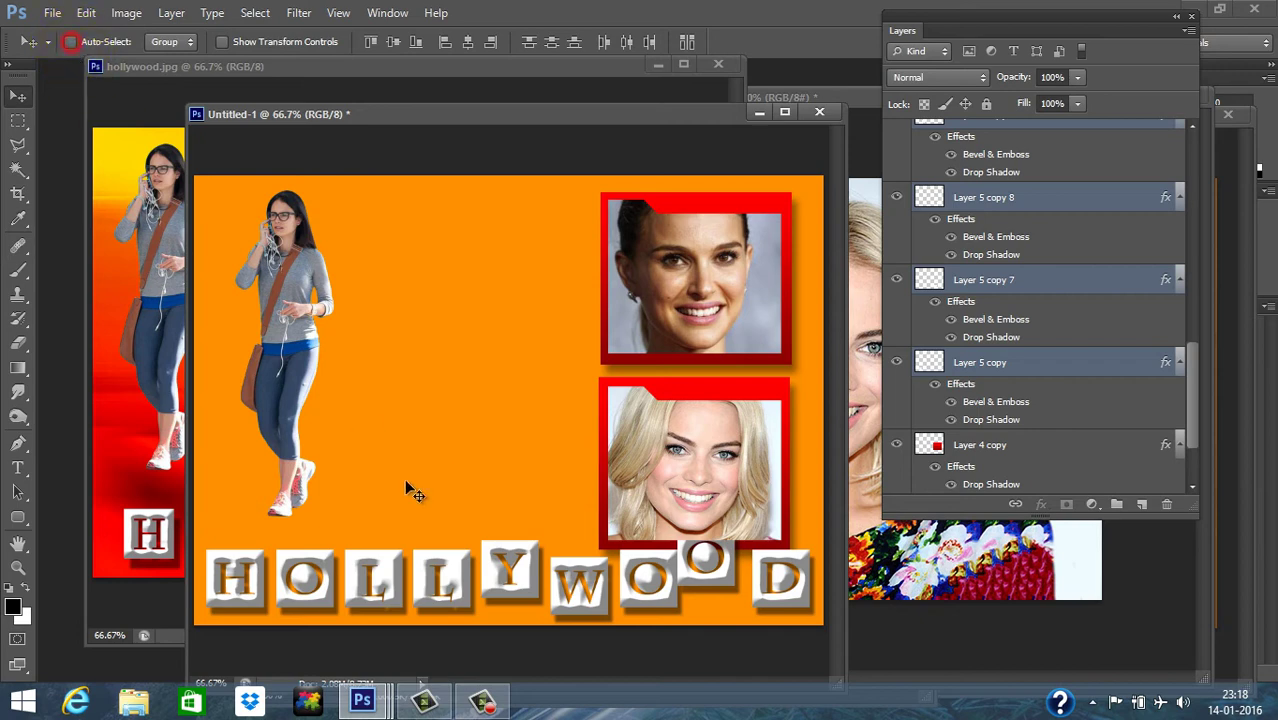
Step: With Auto-Select off, distribute the selected tiles by horizontal centers, align their vertical centers, and nudge the row slightly down
mouse_move(535, 553)
mouse_down()
mouse_move(528, 505)
mouse_move(527, 569)
mouse_up()
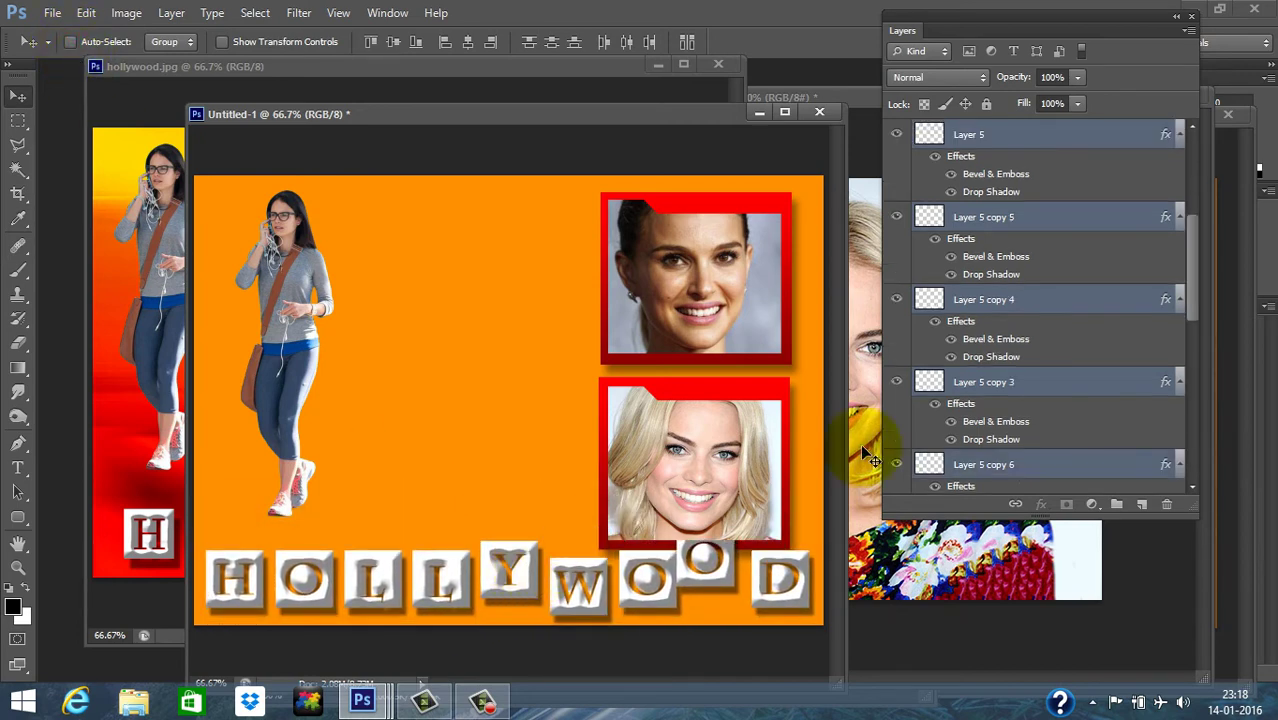
click(626, 43)
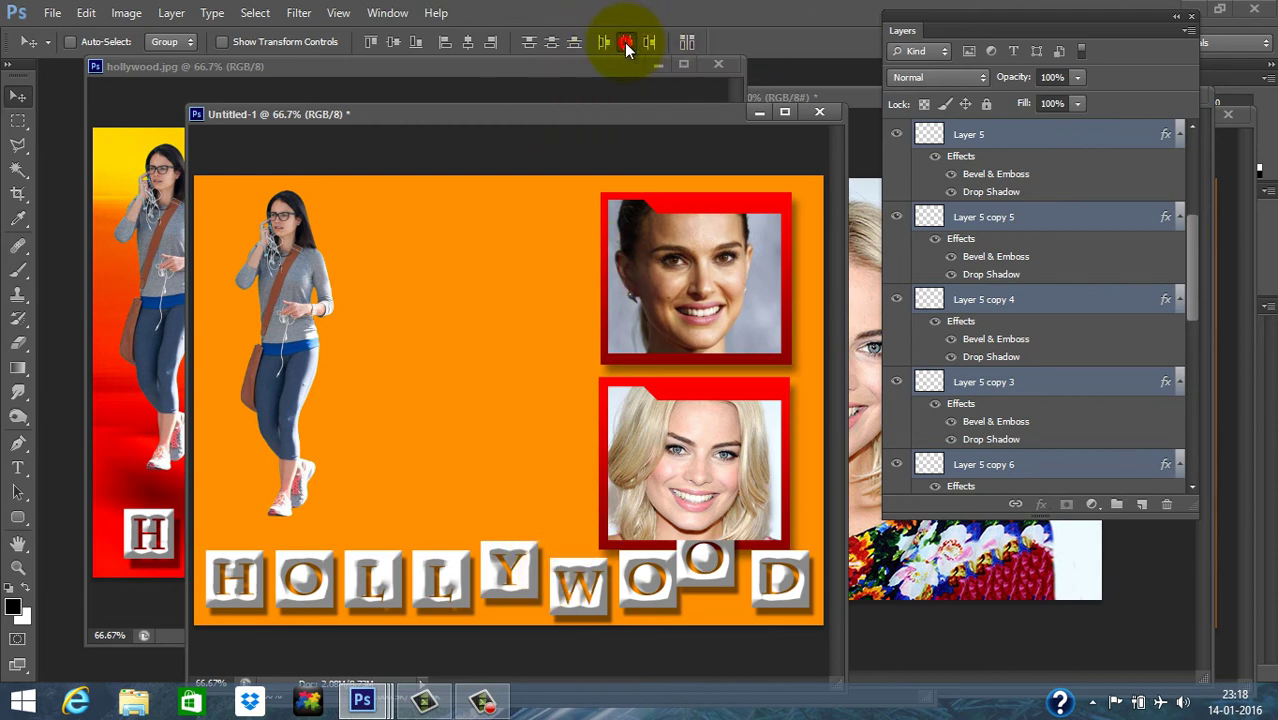
click(396, 40)
drag(631, 492, 600, 546)
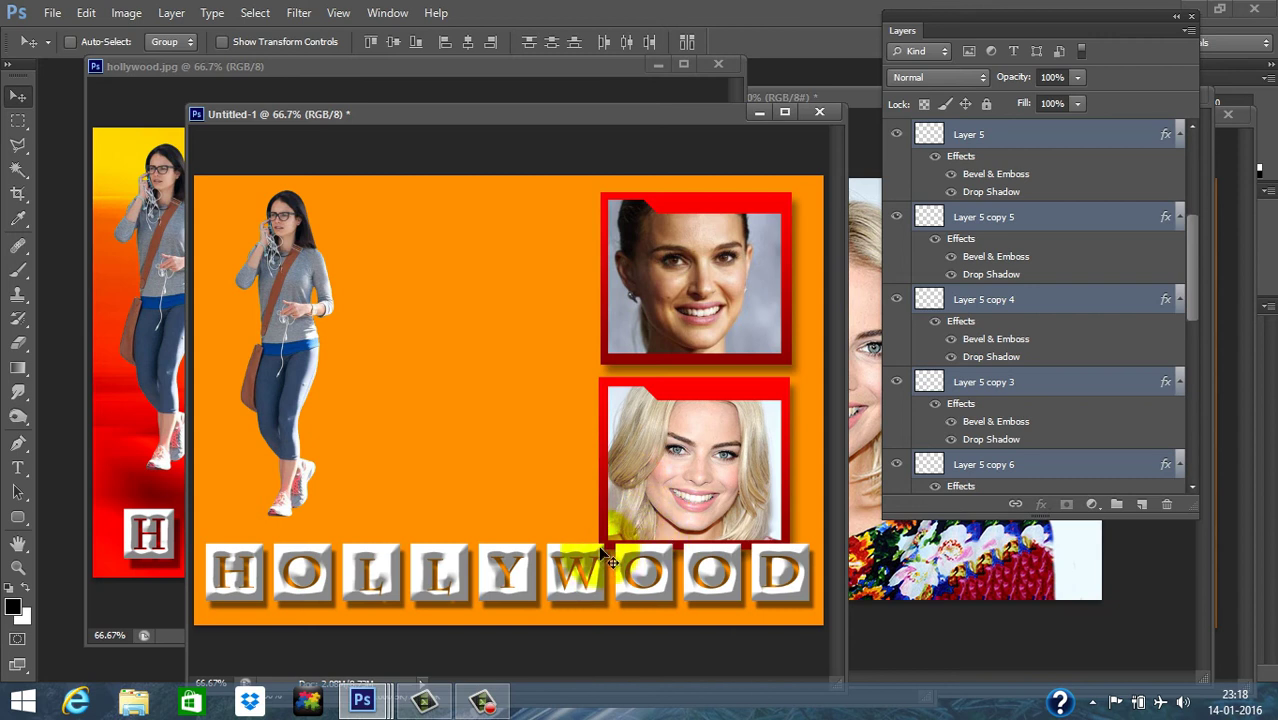
drag(574, 596, 713, 266)
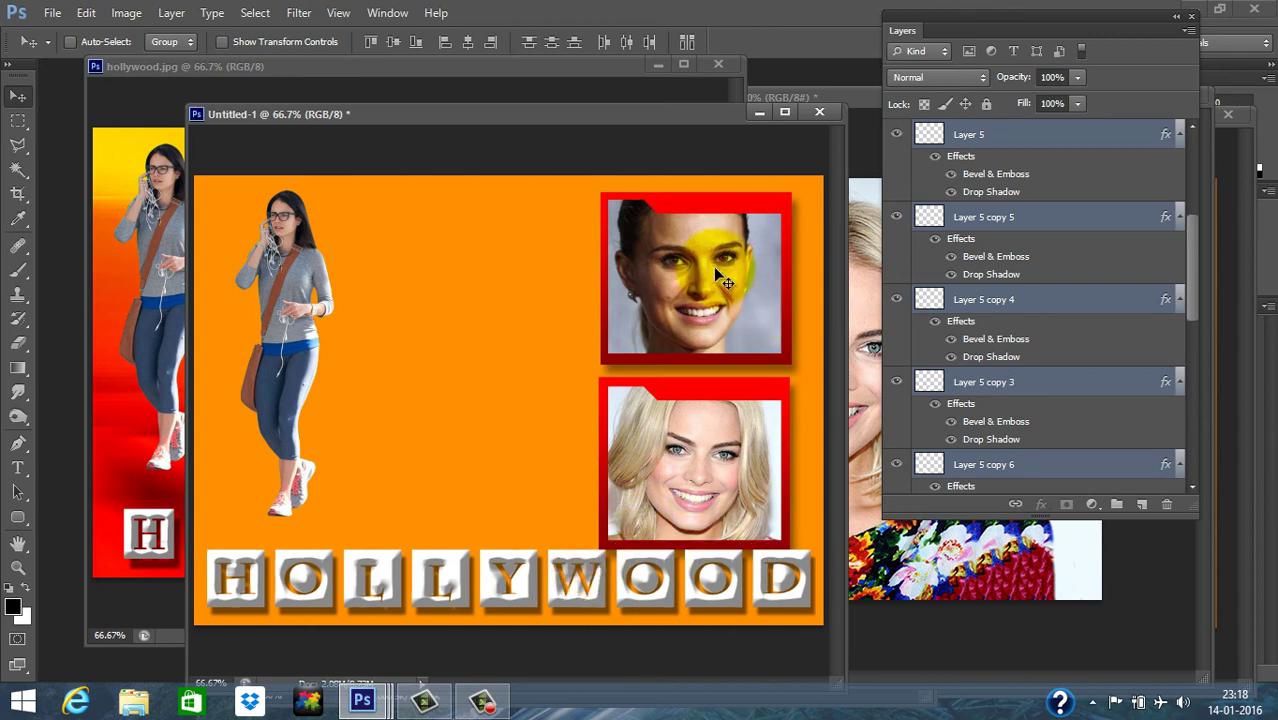
Step: Select portrait layers Layer 2 and Layer 3 with the frames Layer 4 and Layer 4 copy, and shift them all slightly right
scroll(1066, 222, up, 5)
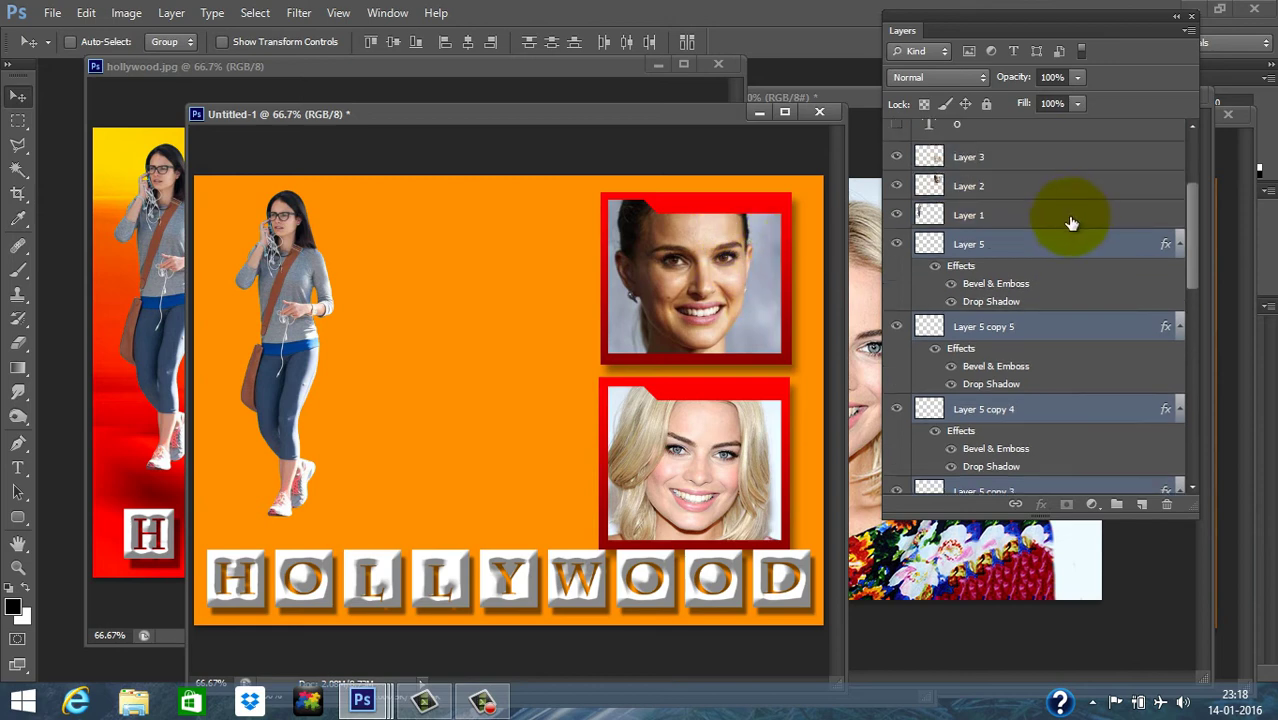
click(1020, 318)
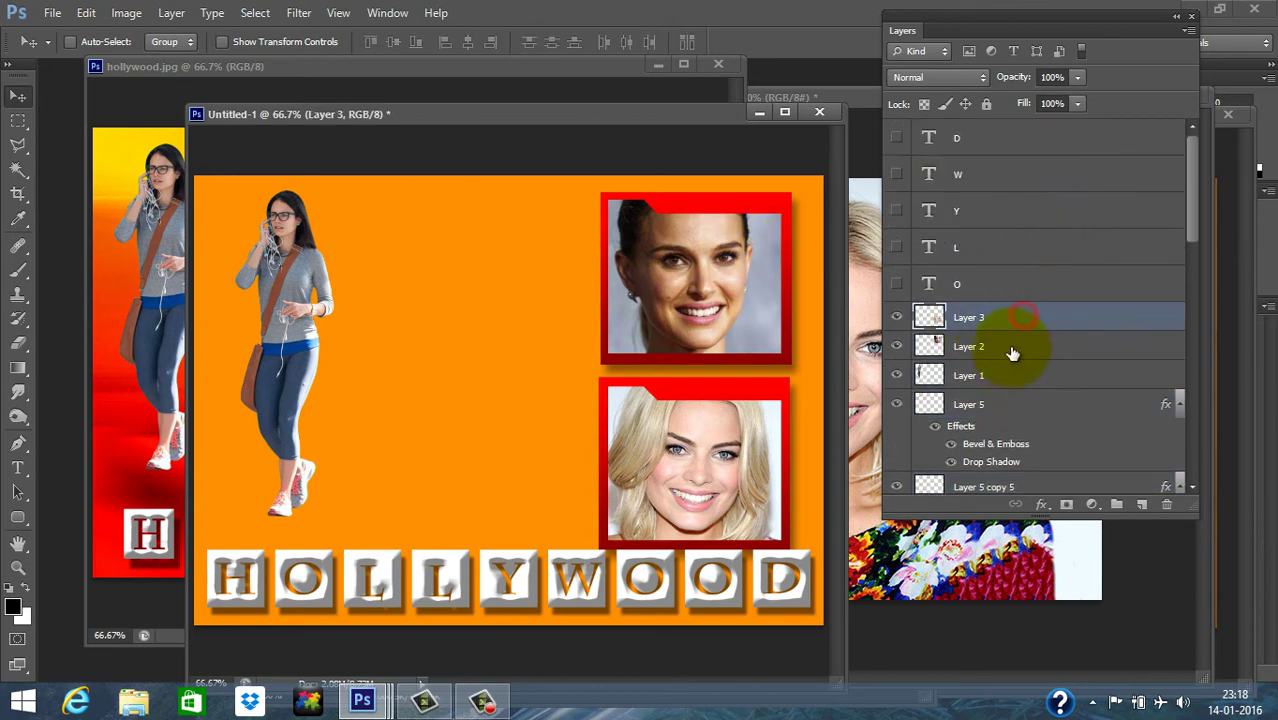
scroll(1012, 346, down, 3)
scroll(1012, 346, down, 8)
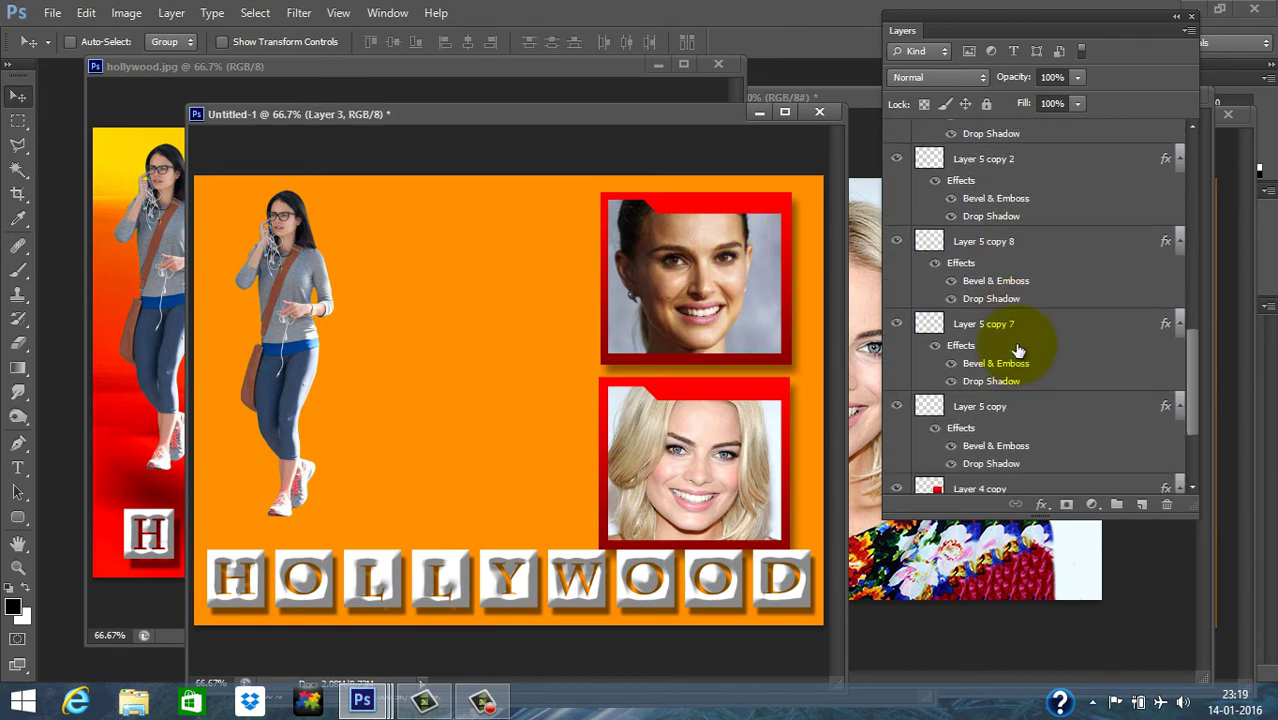
scroll(1018, 353, down, 1)
click(1012, 358)
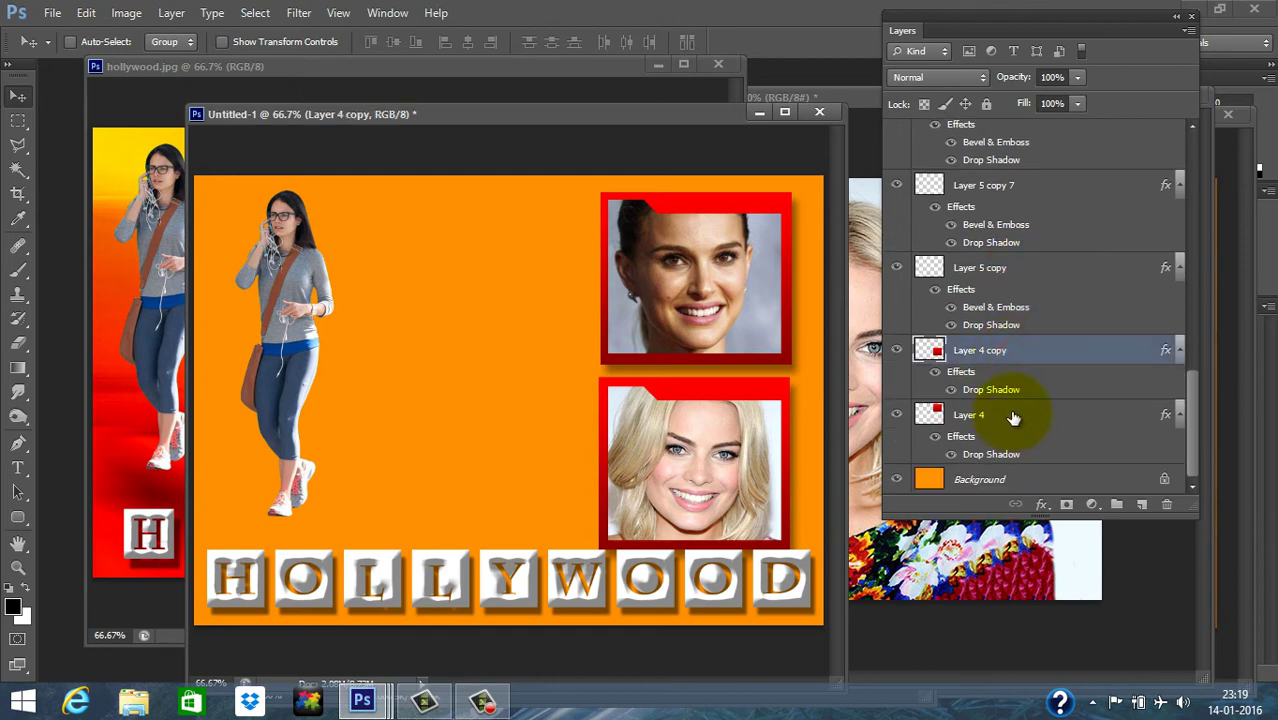
click(1012, 412)
ctrl+click(1040, 358)
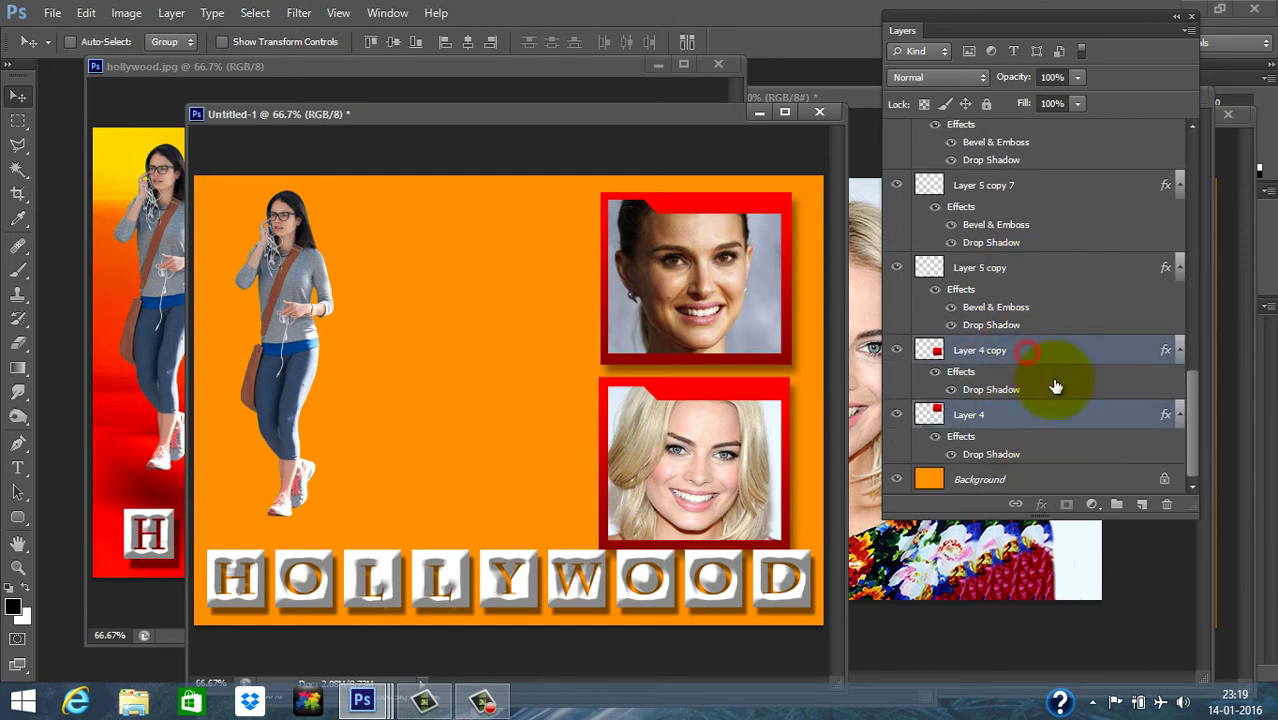
scroll(1052, 373, up, 2)
scroll(1052, 373, up, 10)
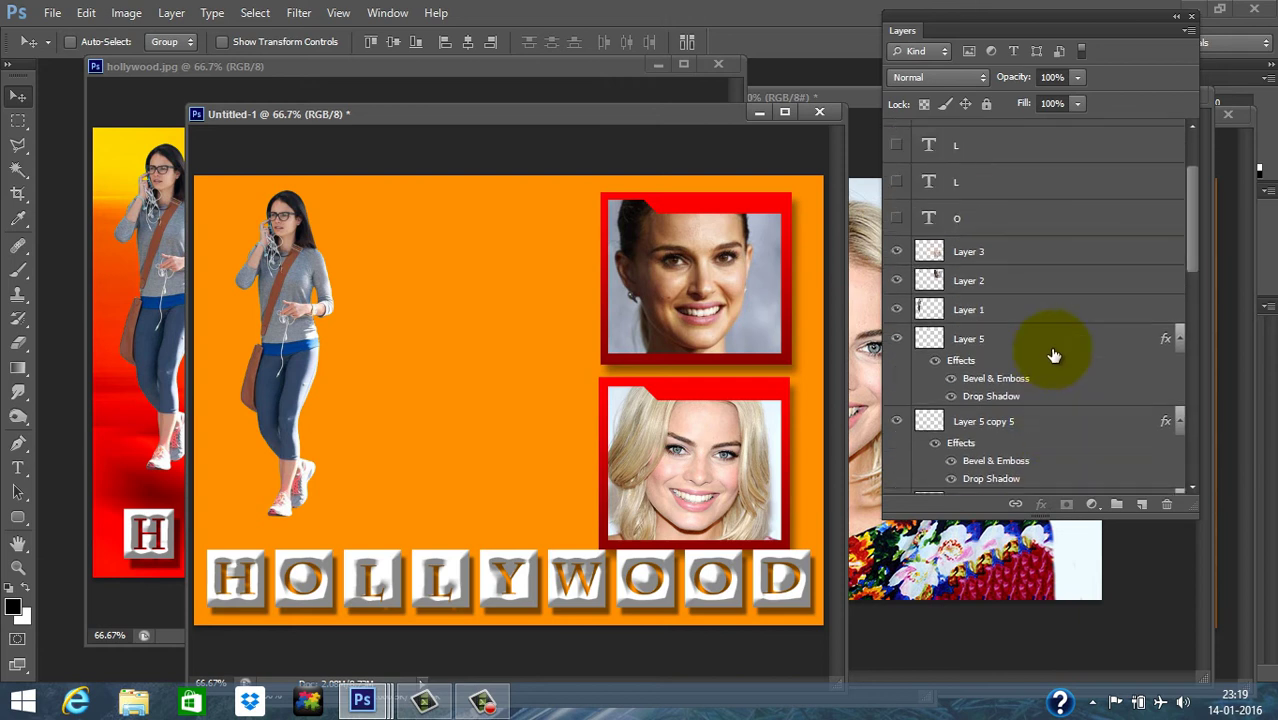
click(1021, 346)
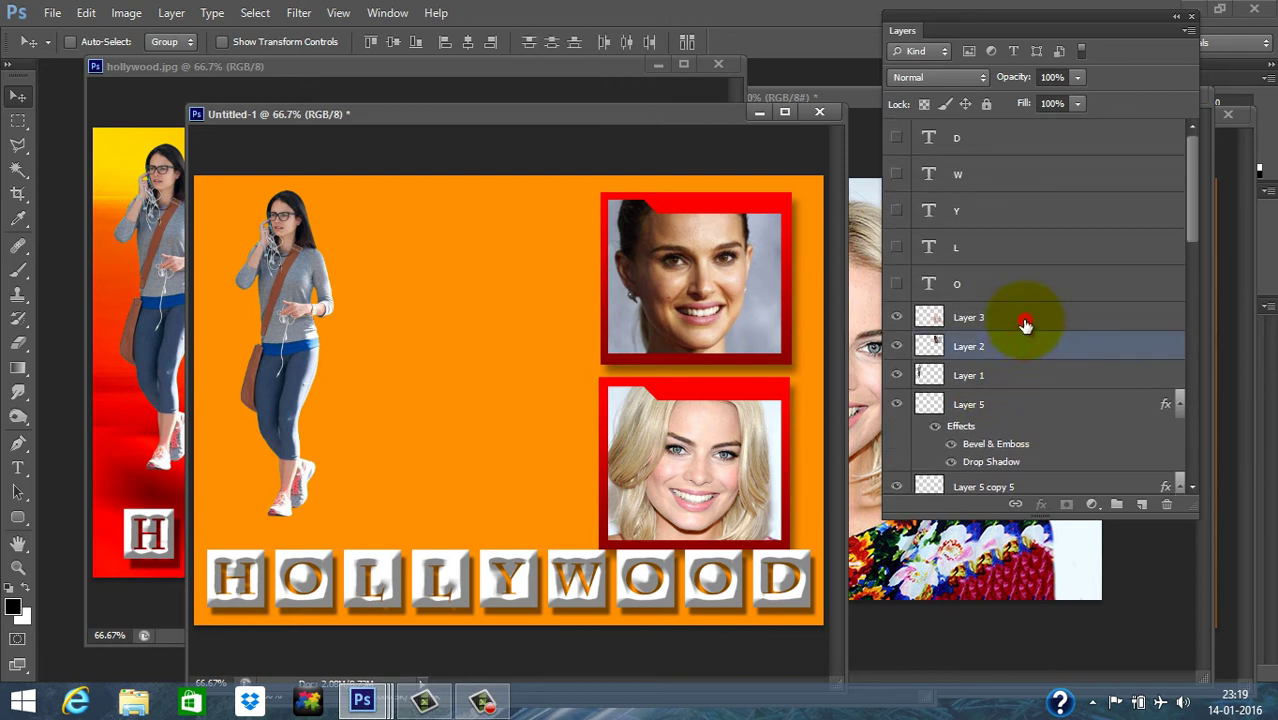
ctrl+click(1024, 318)
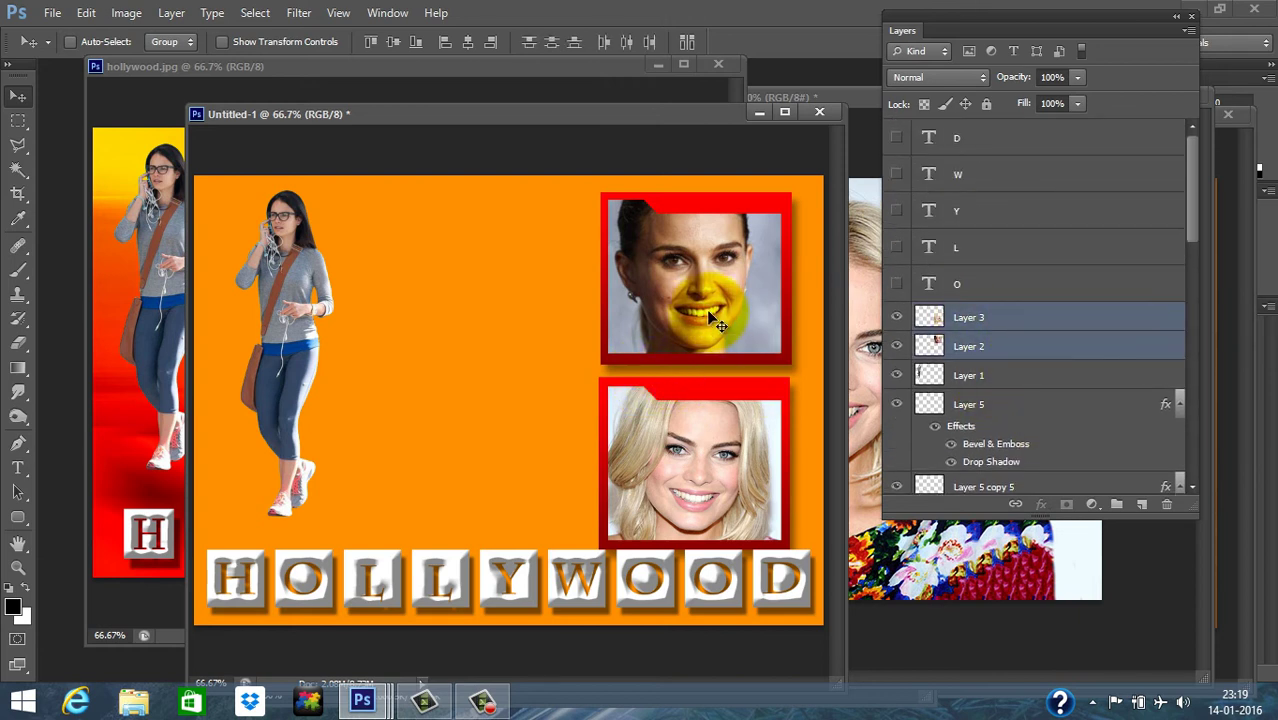
drag(704, 326, 719, 305)
Step: Scale the framed portraits down slightly with Free Transform so they clear the tile row, and move them toward the canvas's right edge
key(ctrl+t)
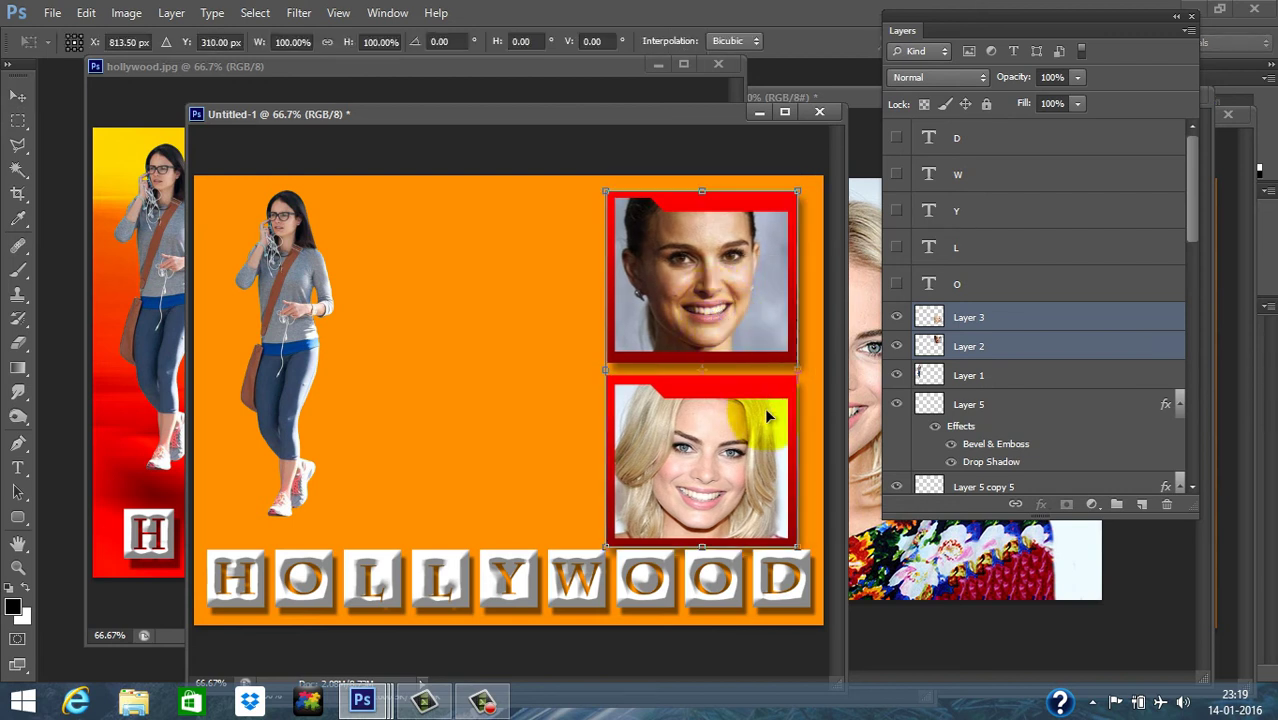
drag(798, 547, 793, 533)
key(Return)
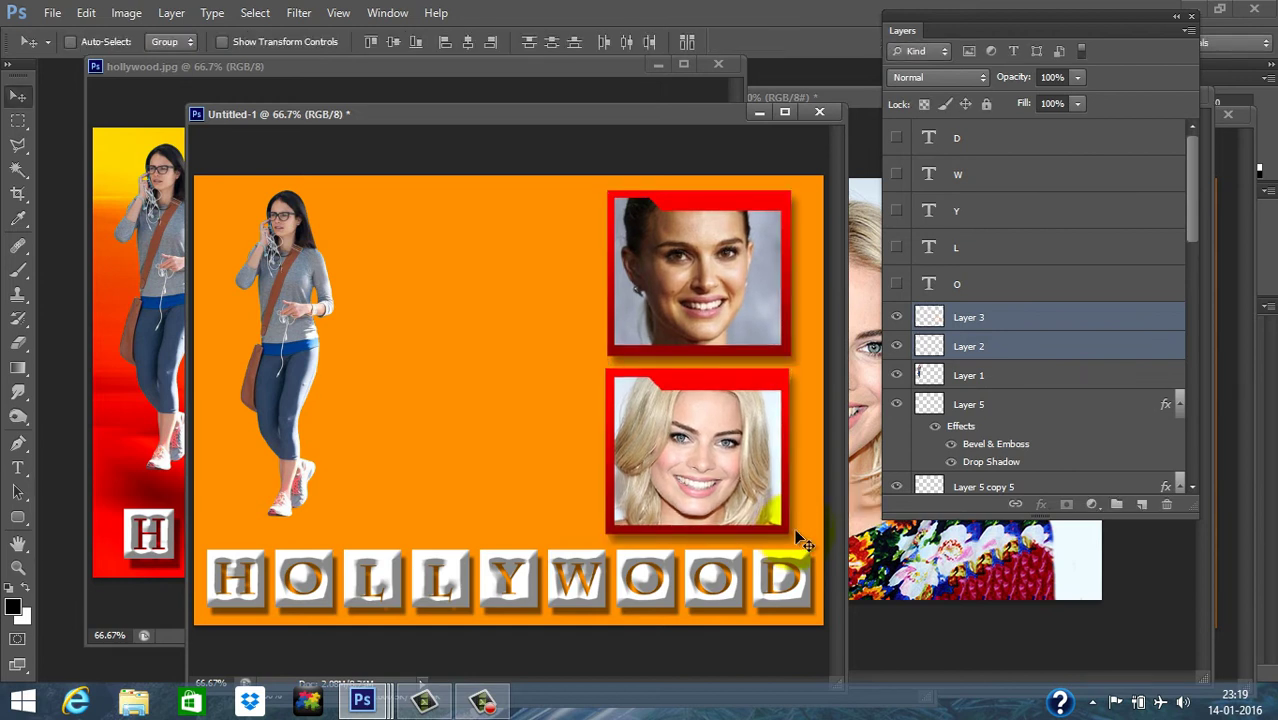
drag(800, 518, 709, 283)
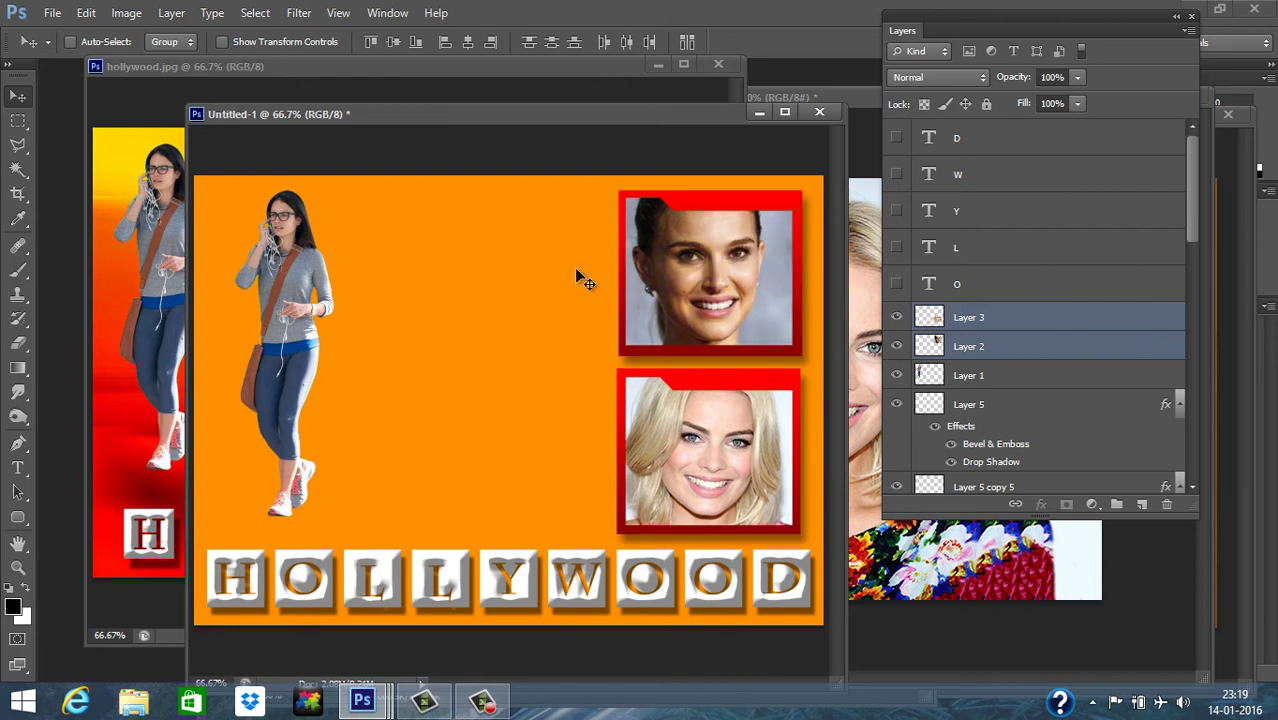
Step: Make the Background layer active and check the name captions in the reference hollywood.jpg before returning to Untitled-1
right_click(418, 342)
click(468, 347)
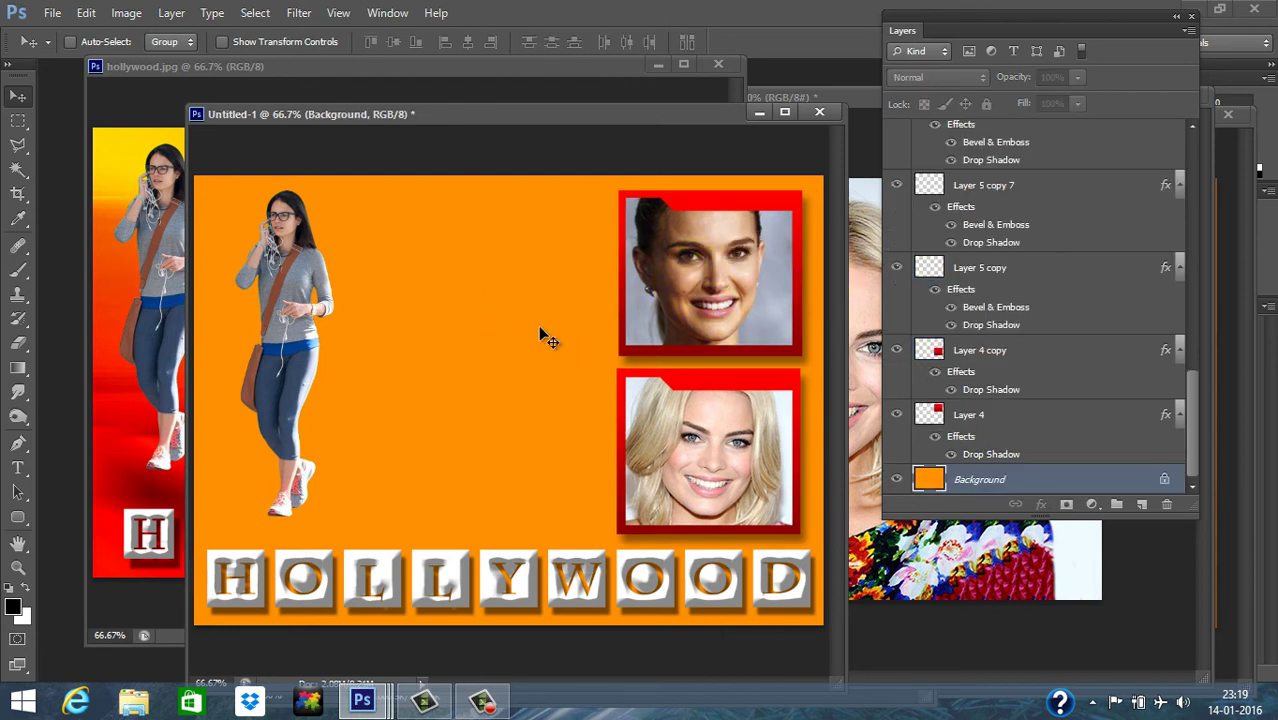
click(160, 220)
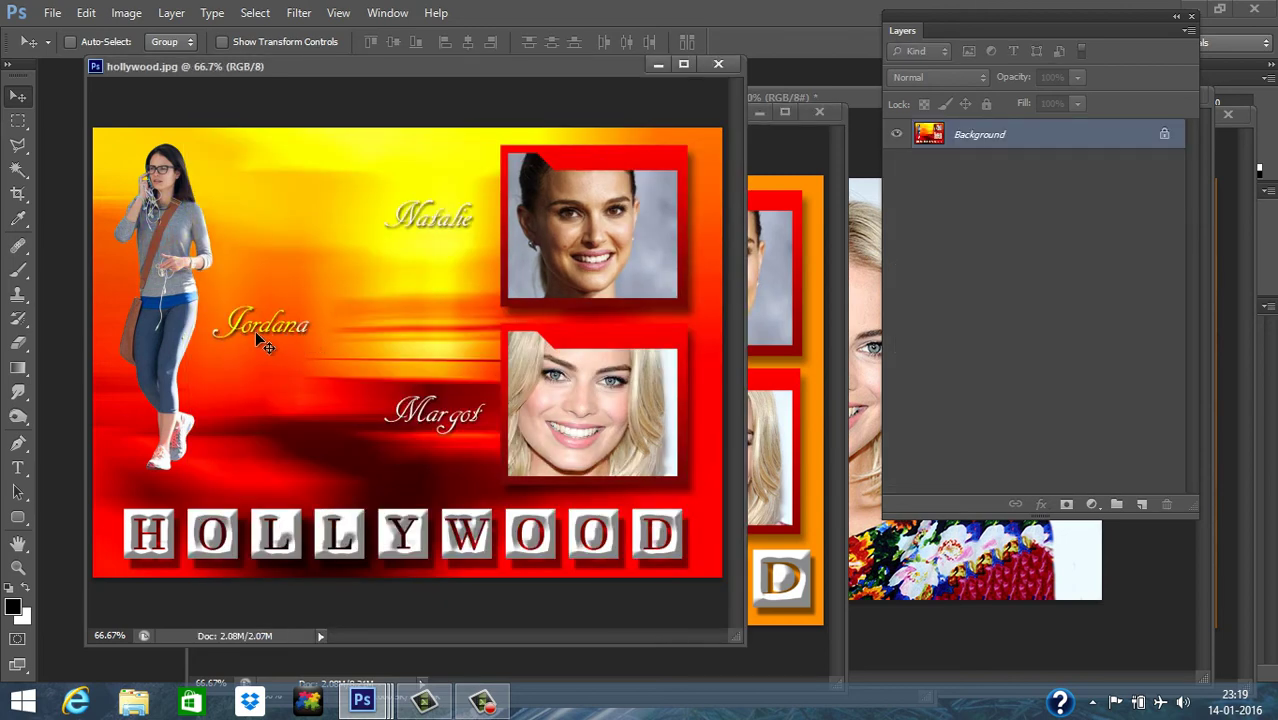
click(788, 267)
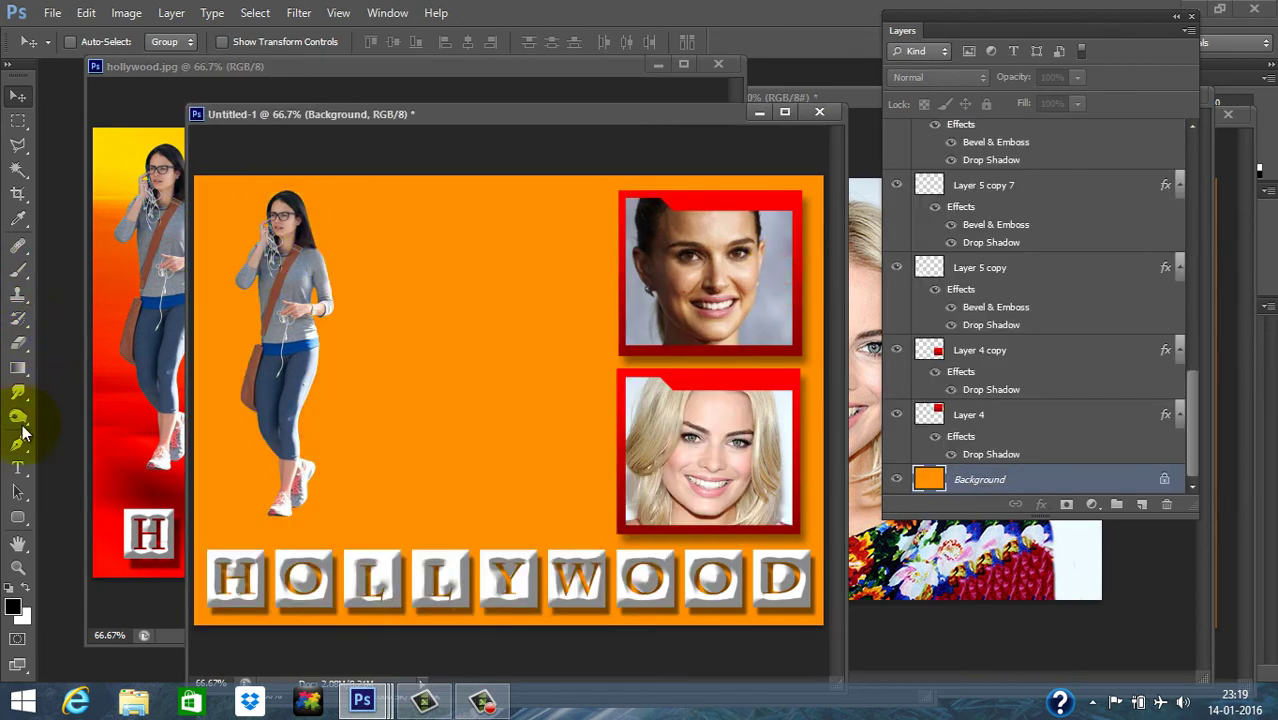
Step: Add the white (ffffff) caption JORDANA in 72 pt Charlemagne Std, placed beside the cut-out figure
click(18, 467)
click(597, 42)
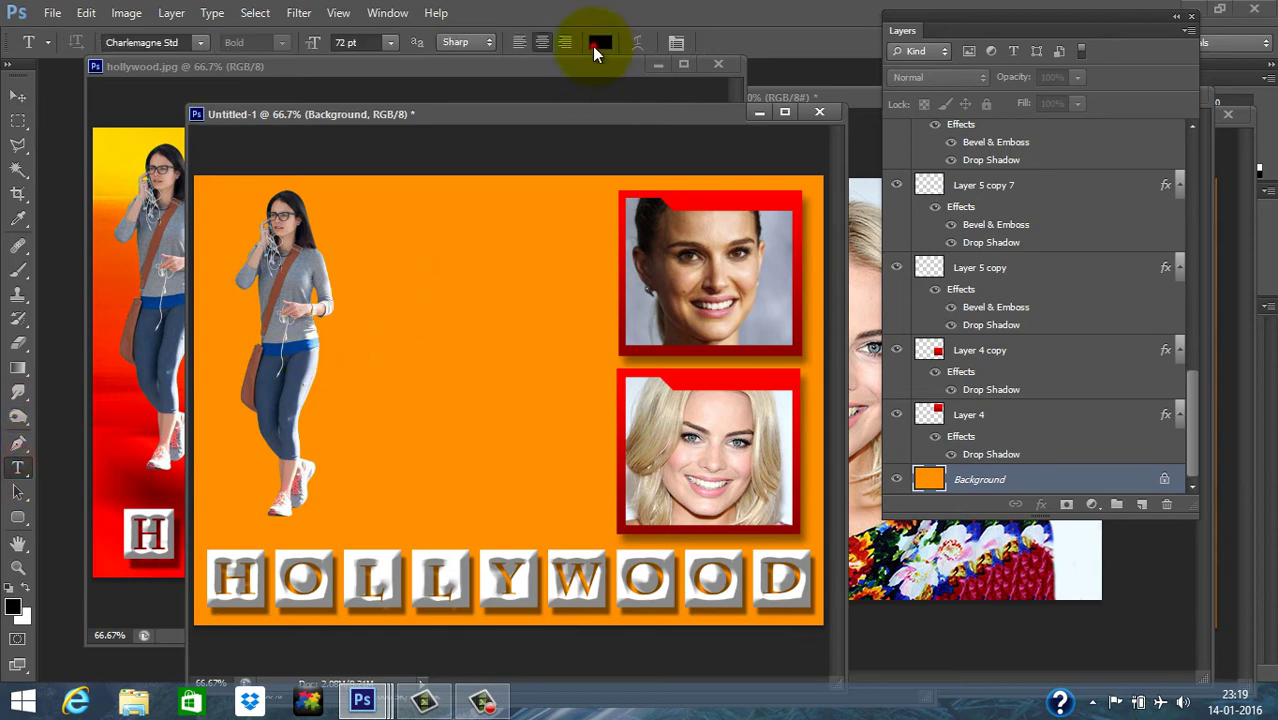
click(543, 297)
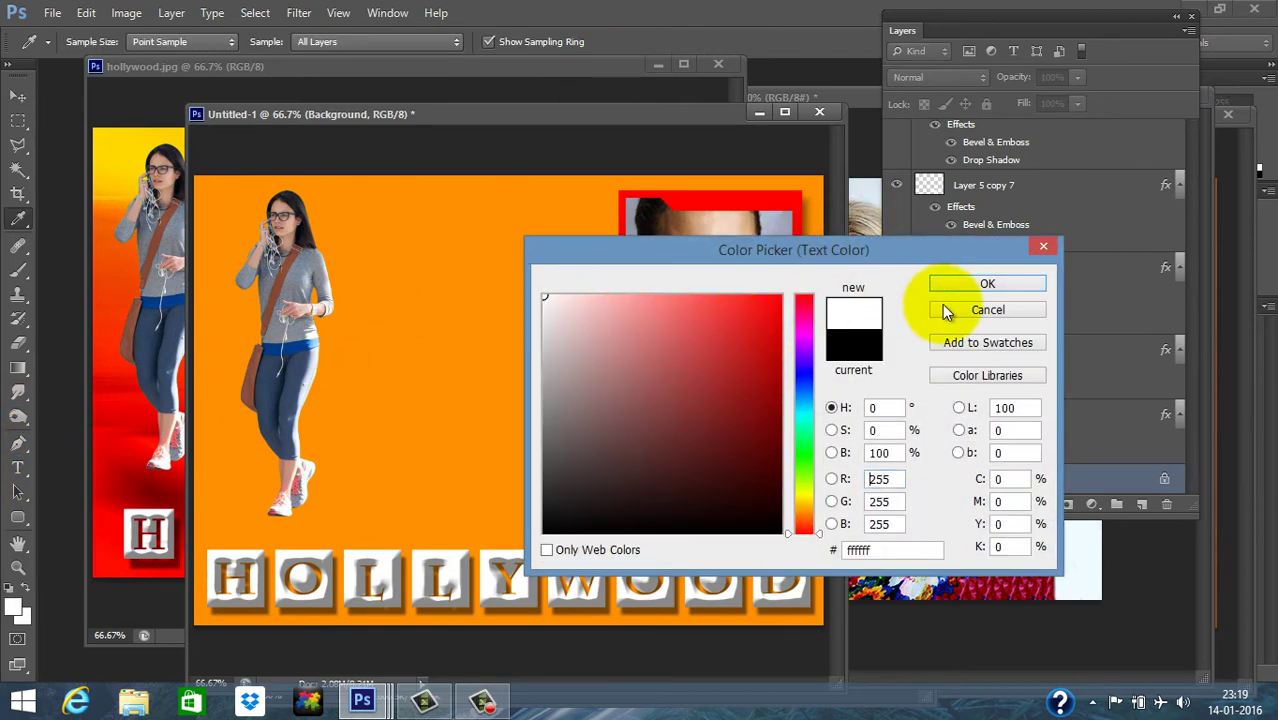
click(985, 286)
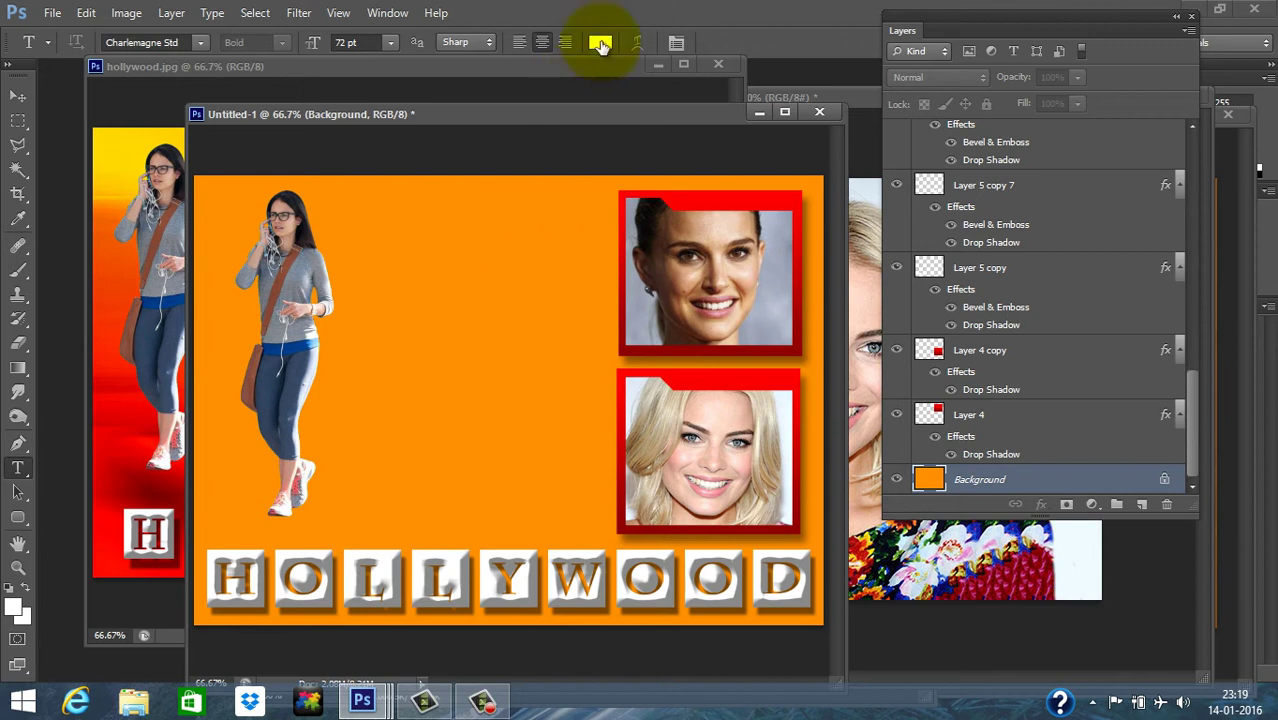
click(360, 343)
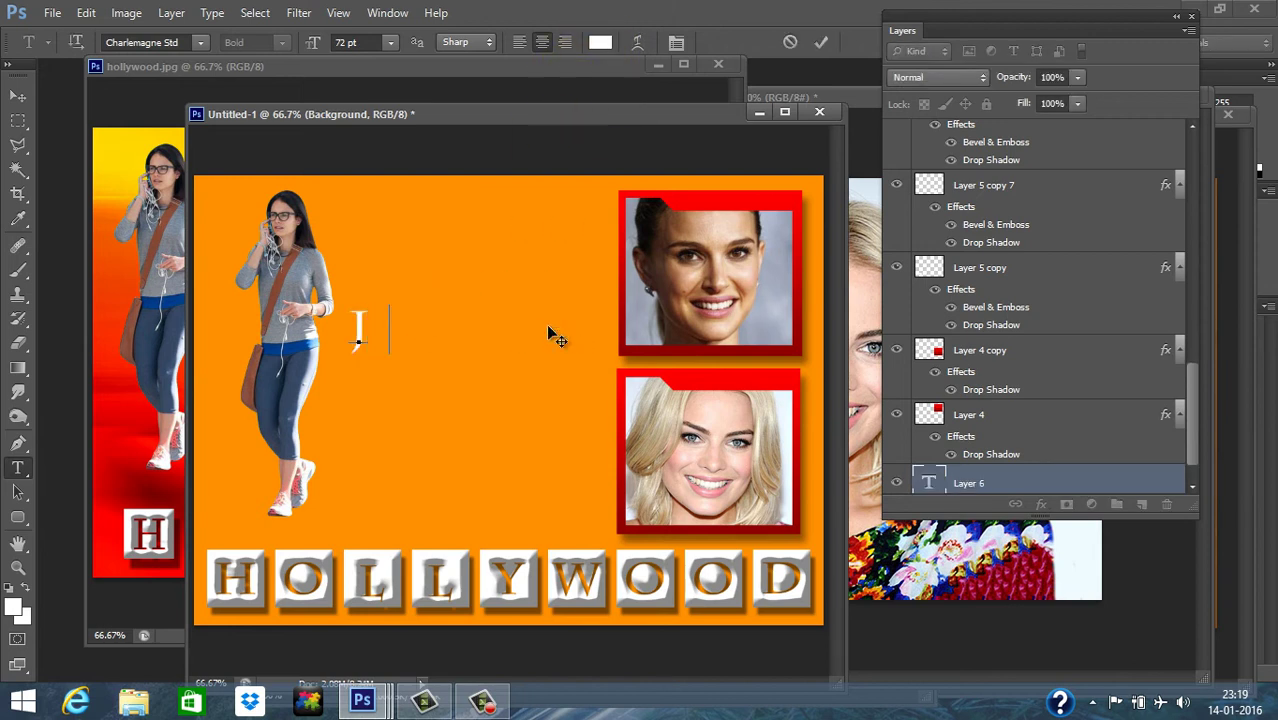
text(JORDANA)
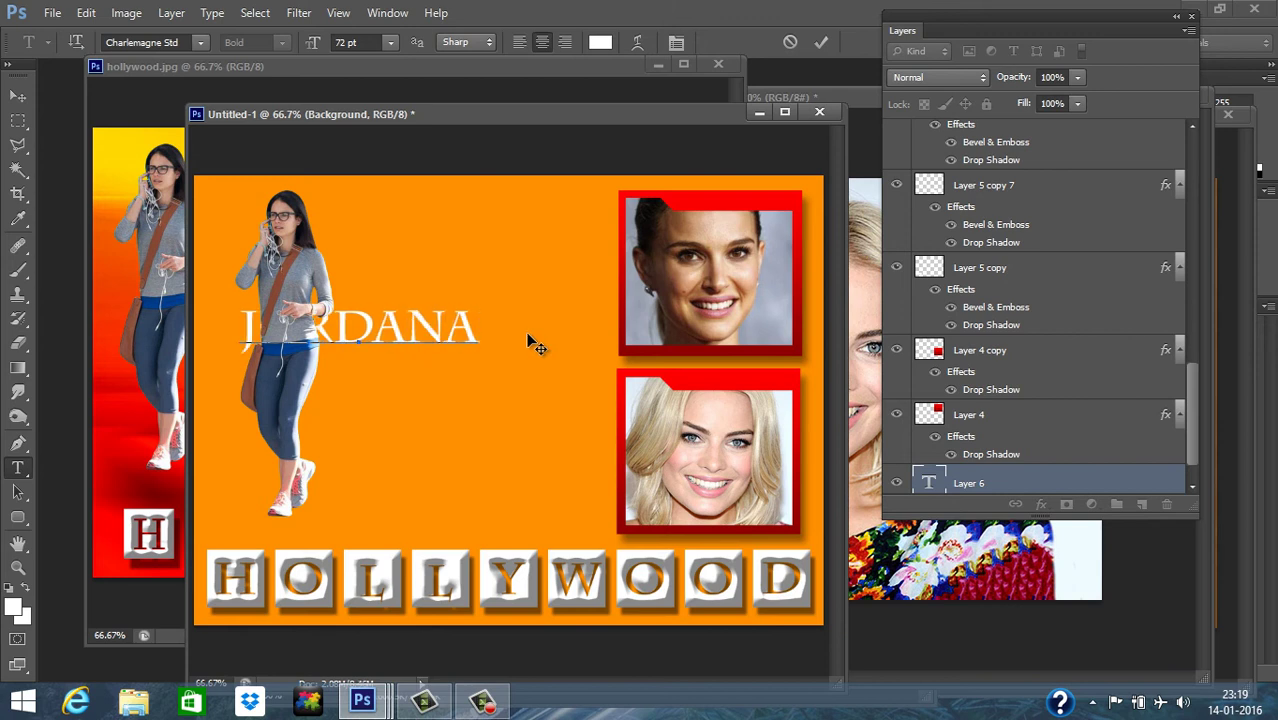
drag(552, 433, 580, 447)
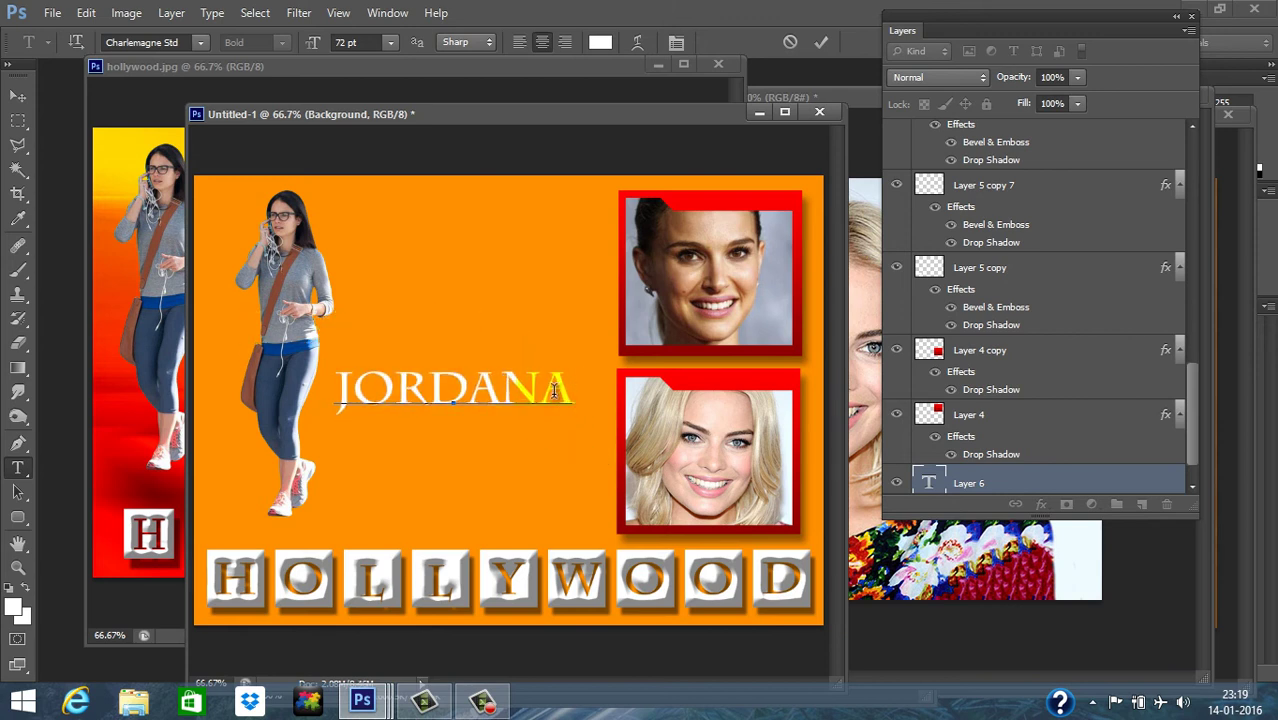
Step: Reduce the whole JORDANA caption to 48 pt and move it close to the figure, just below waist height
drag(565, 389, 327, 387)
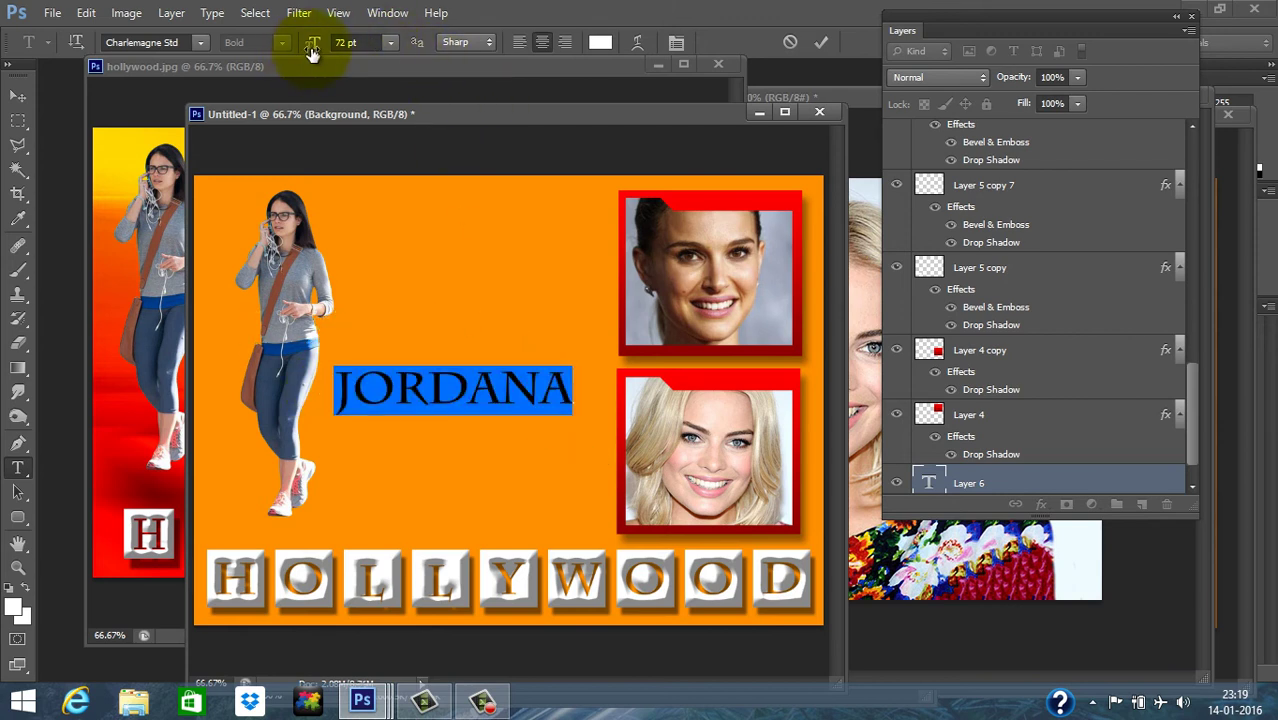
drag(313, 44, 292, 52)
click(18, 95)
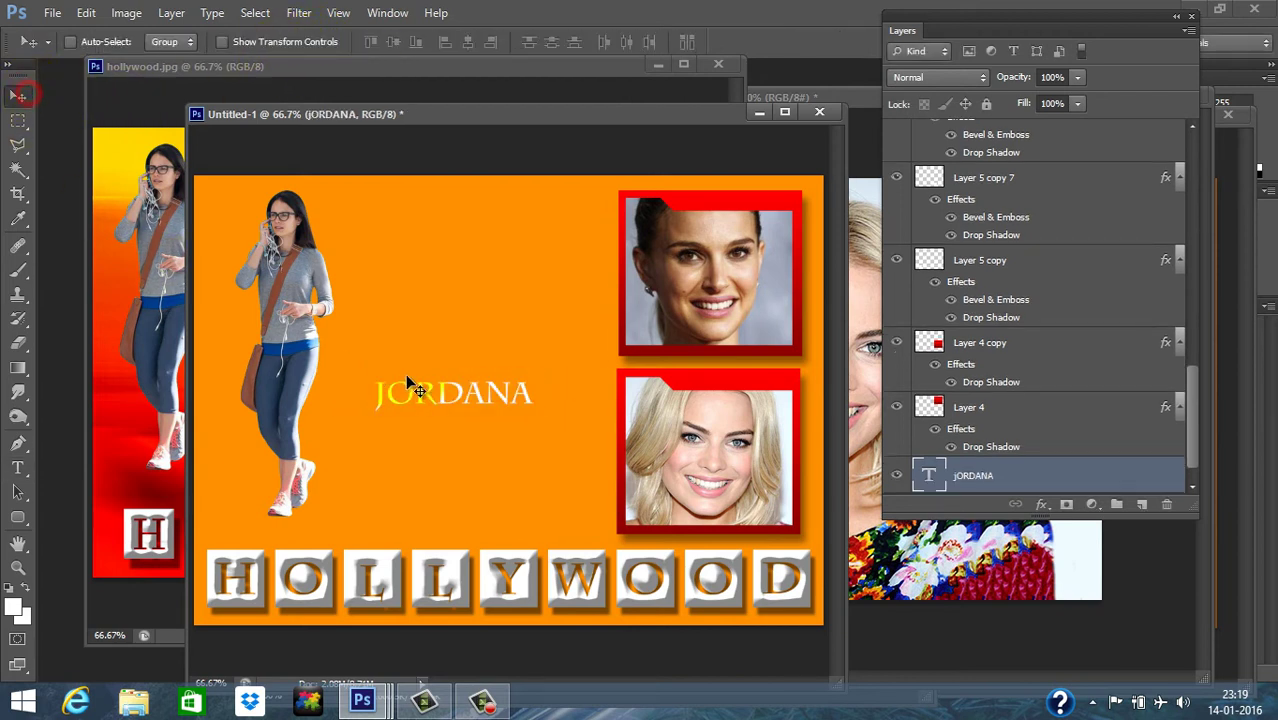
drag(381, 393, 419, 362)
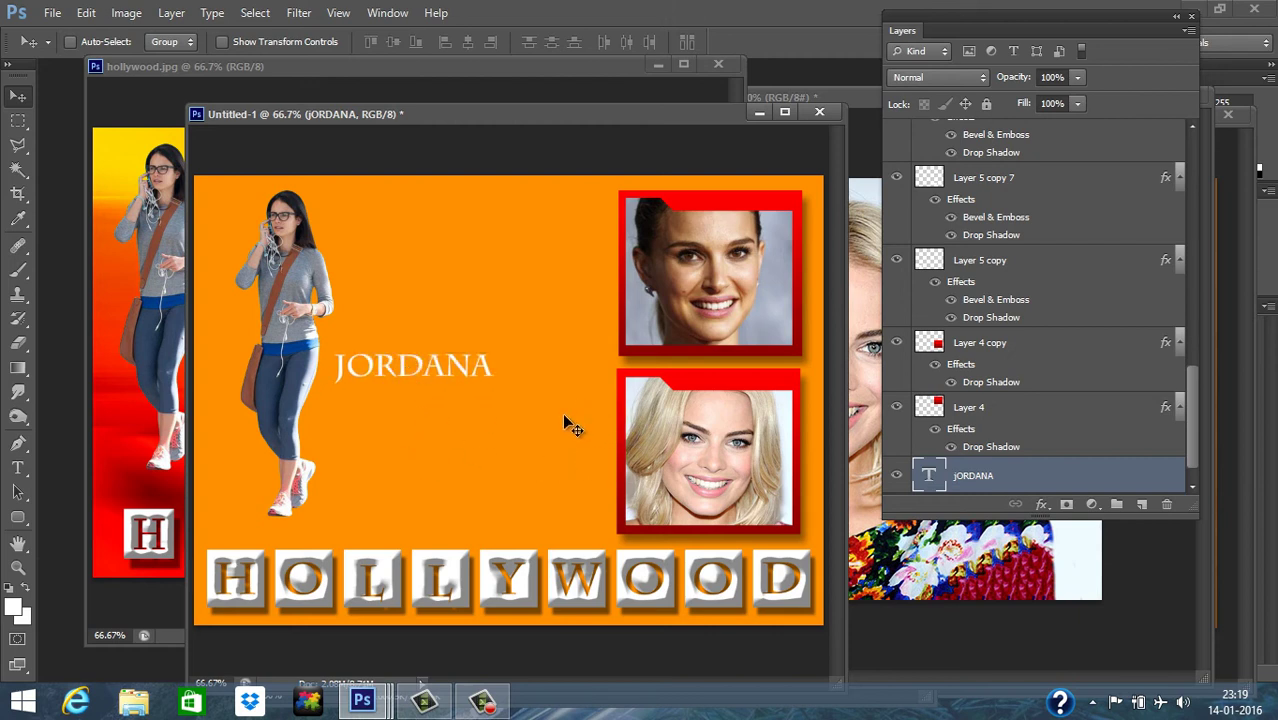
Step: Try Giddyup Std on the JORDANA caption, and sample the following fonts through Lucida Sans Unicode and back to Lithos Pro
double_click(929, 474)
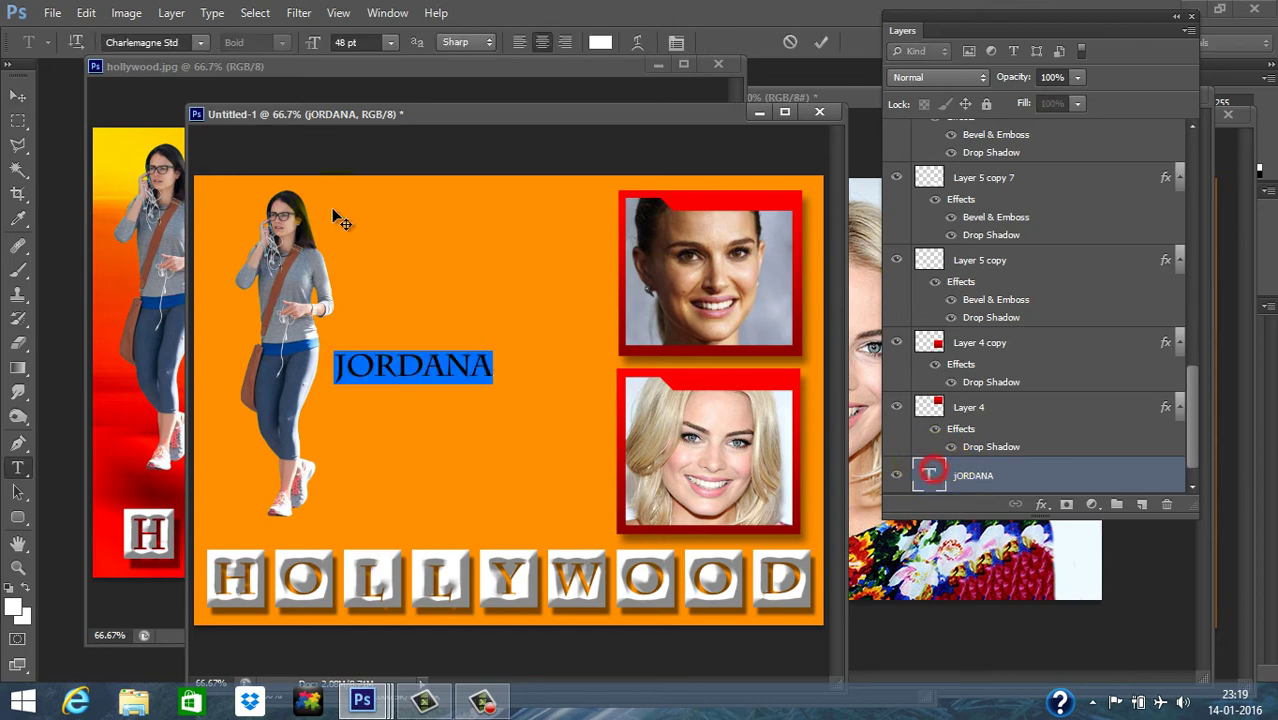
click(199, 42)
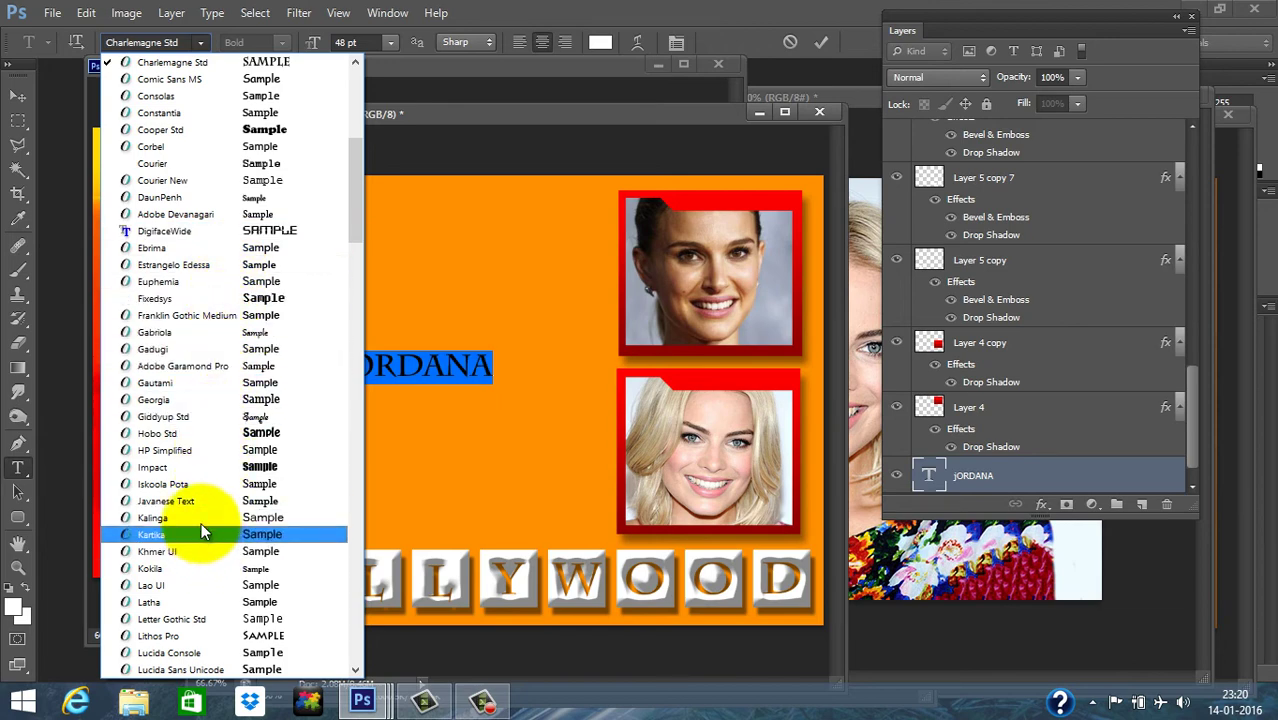
click(207, 416)
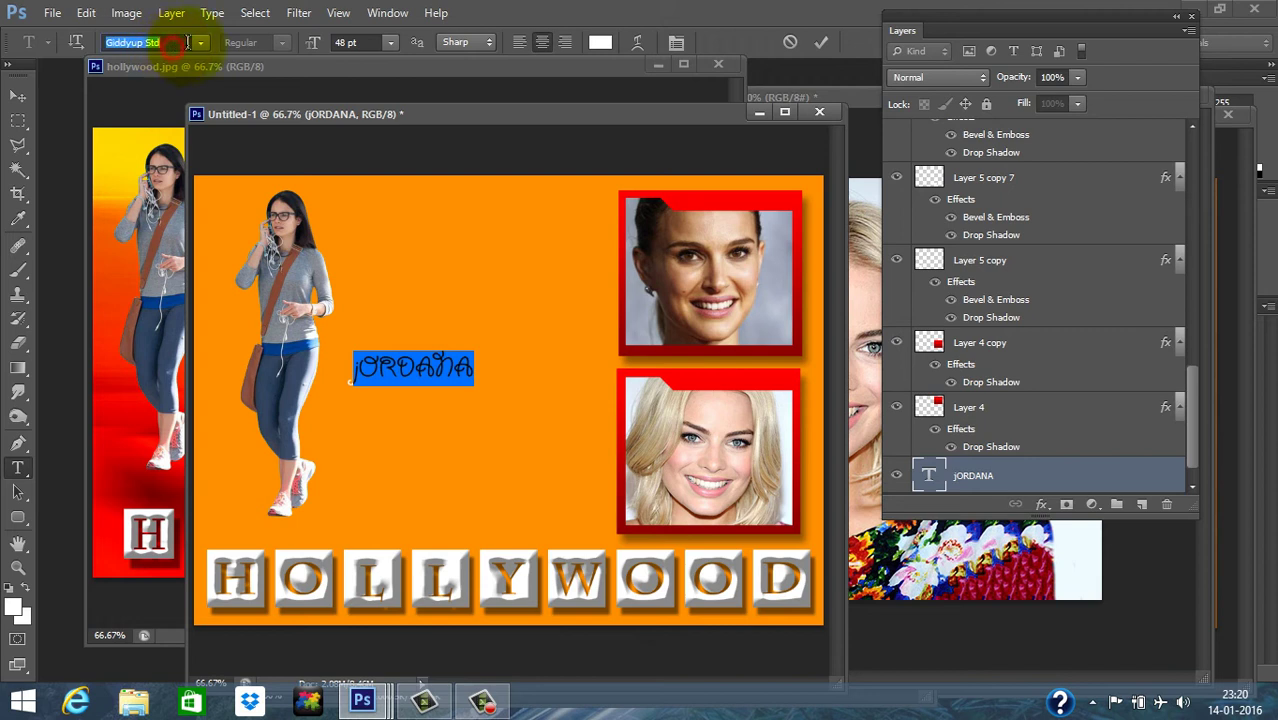
scroll(187, 42, down, 8)
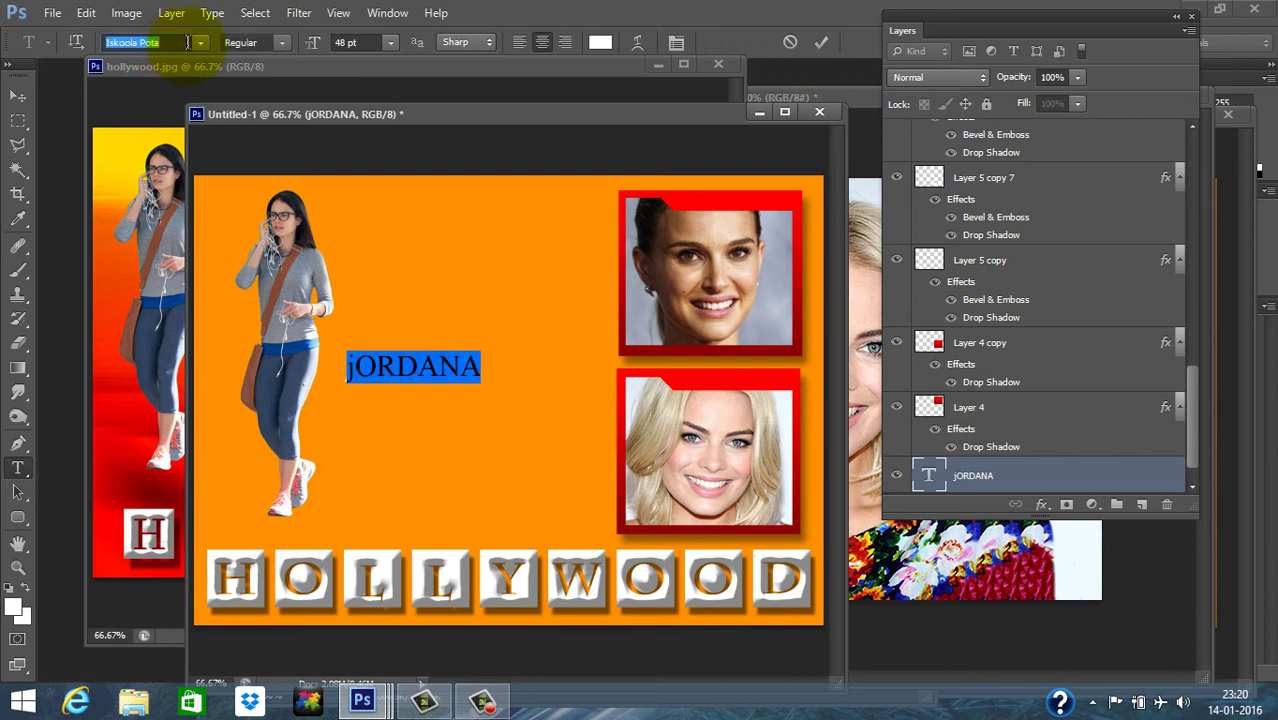
scroll(187, 42, down, 4)
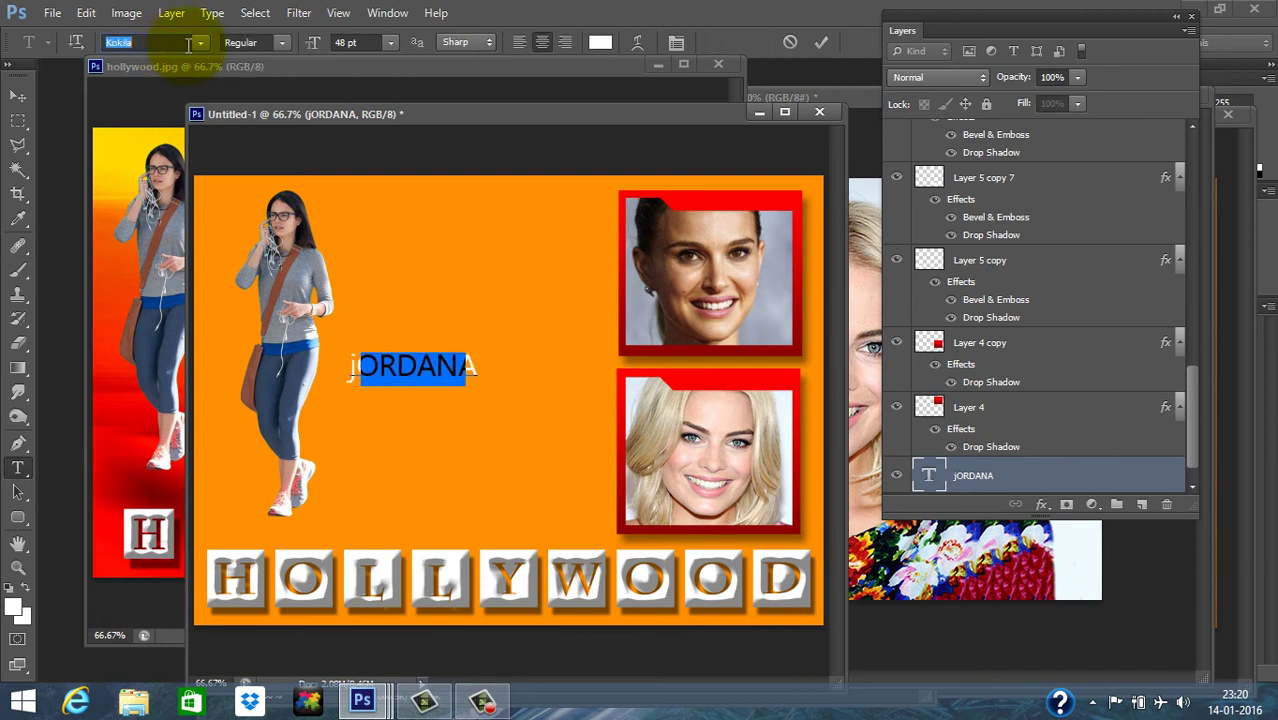
scroll(187, 42, down, 5)
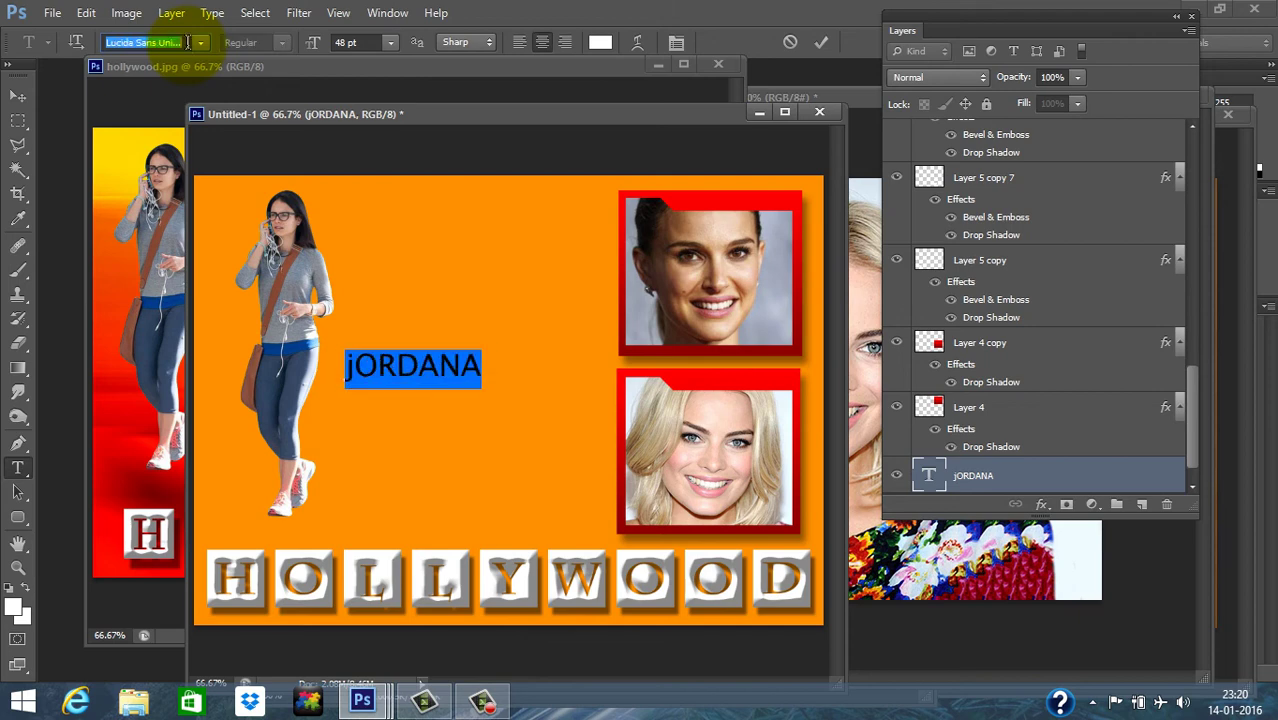
scroll(187, 42, up, 1)
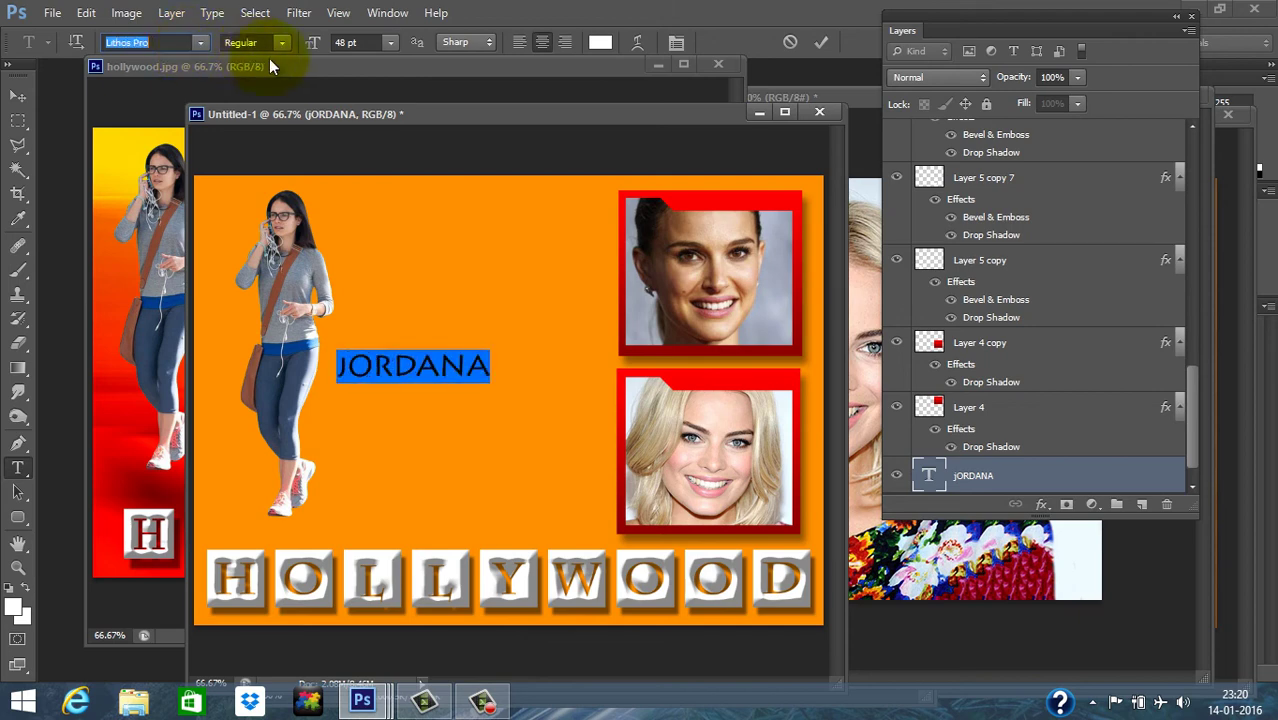
Step: Set the JORDANA caption's font to AR BERKLEY
click(200, 42)
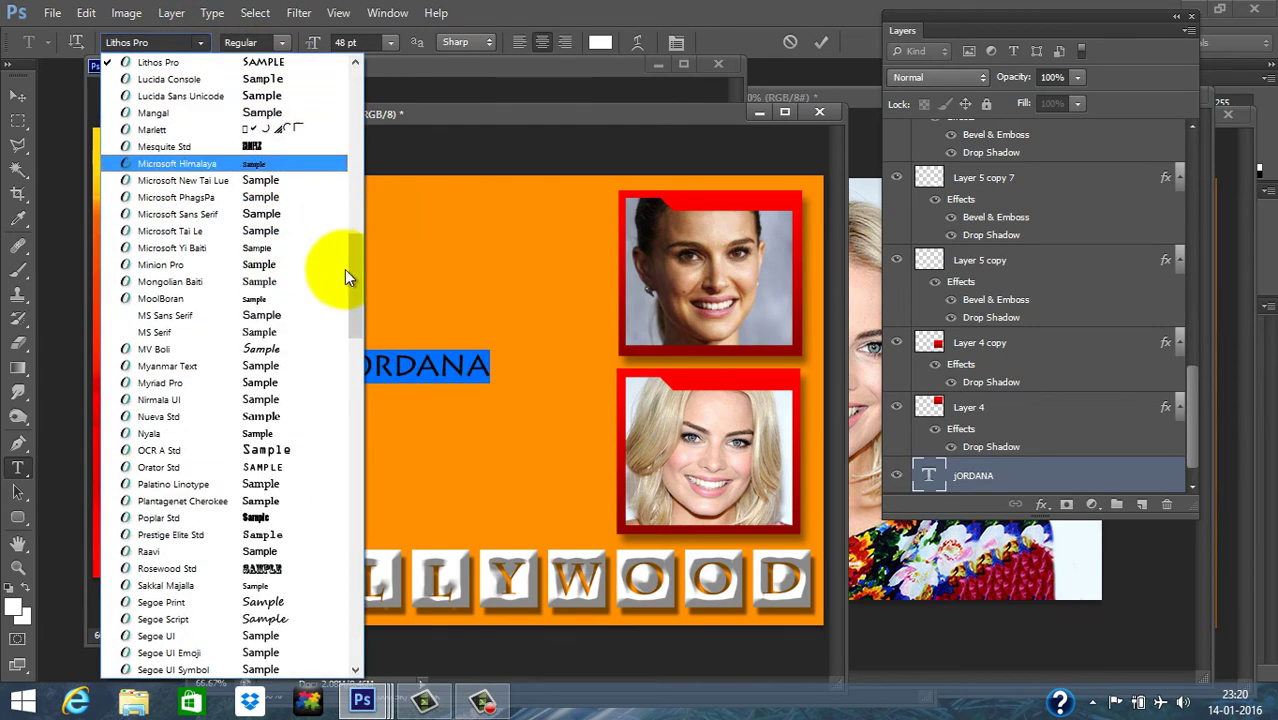
scroll(355, 307, up, 1)
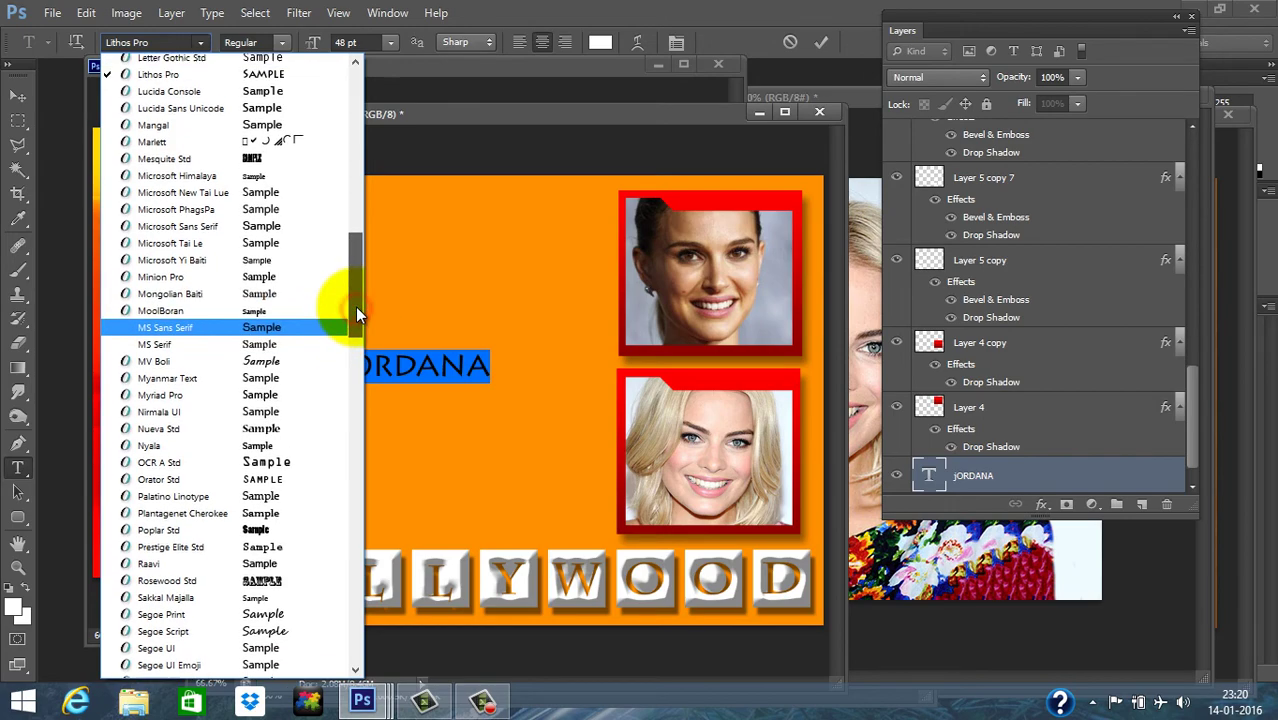
drag(355, 306, 346, 134)
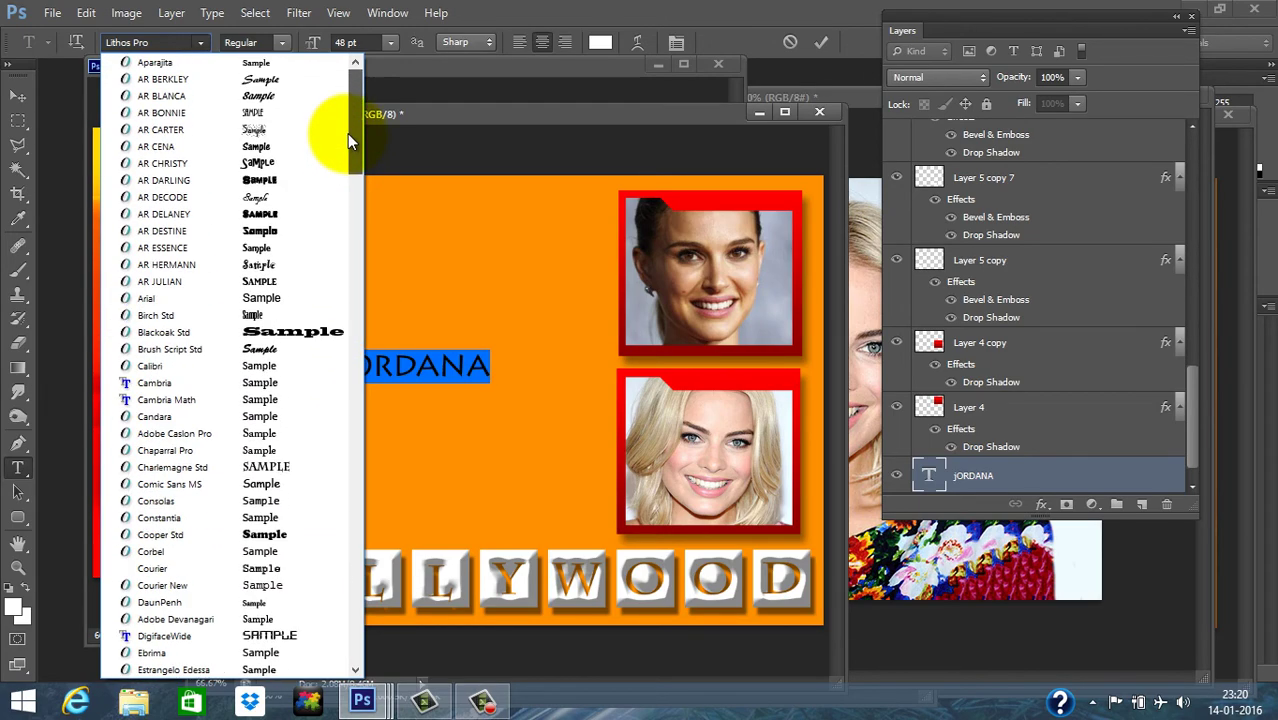
click(211, 78)
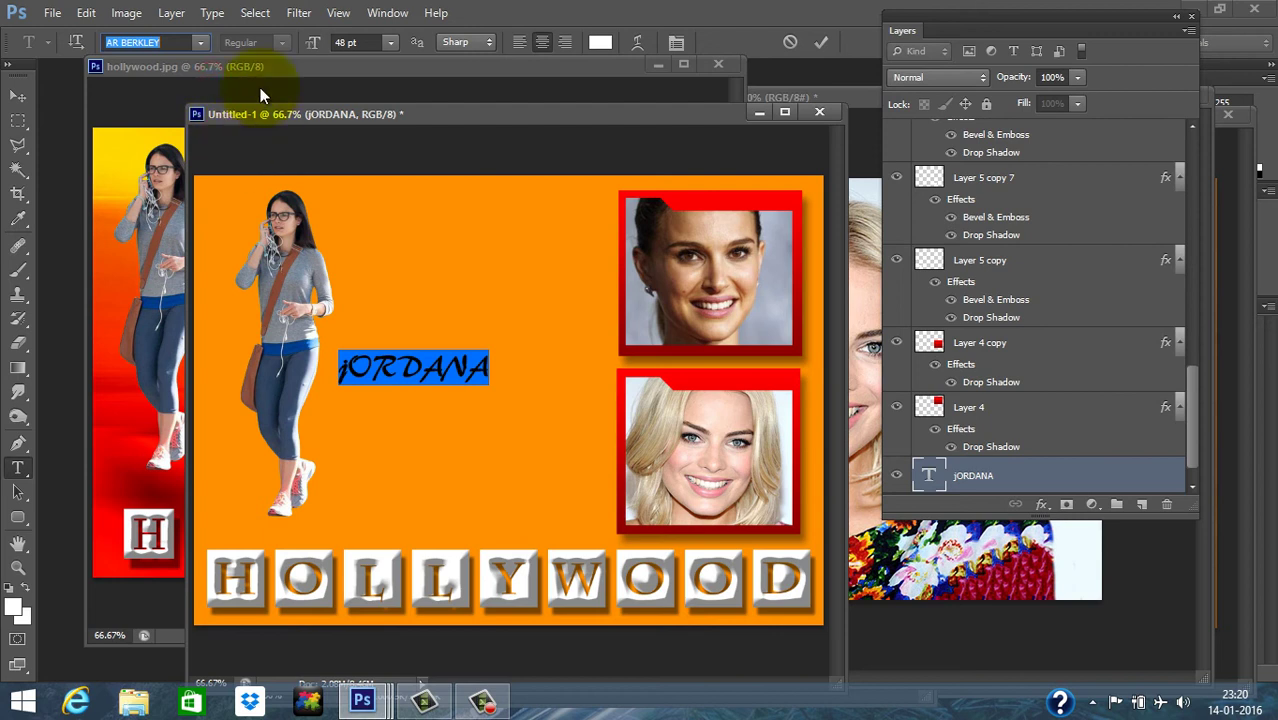
Step: Replace the uppercase caption text with Jordana in title case
click(350, 367)
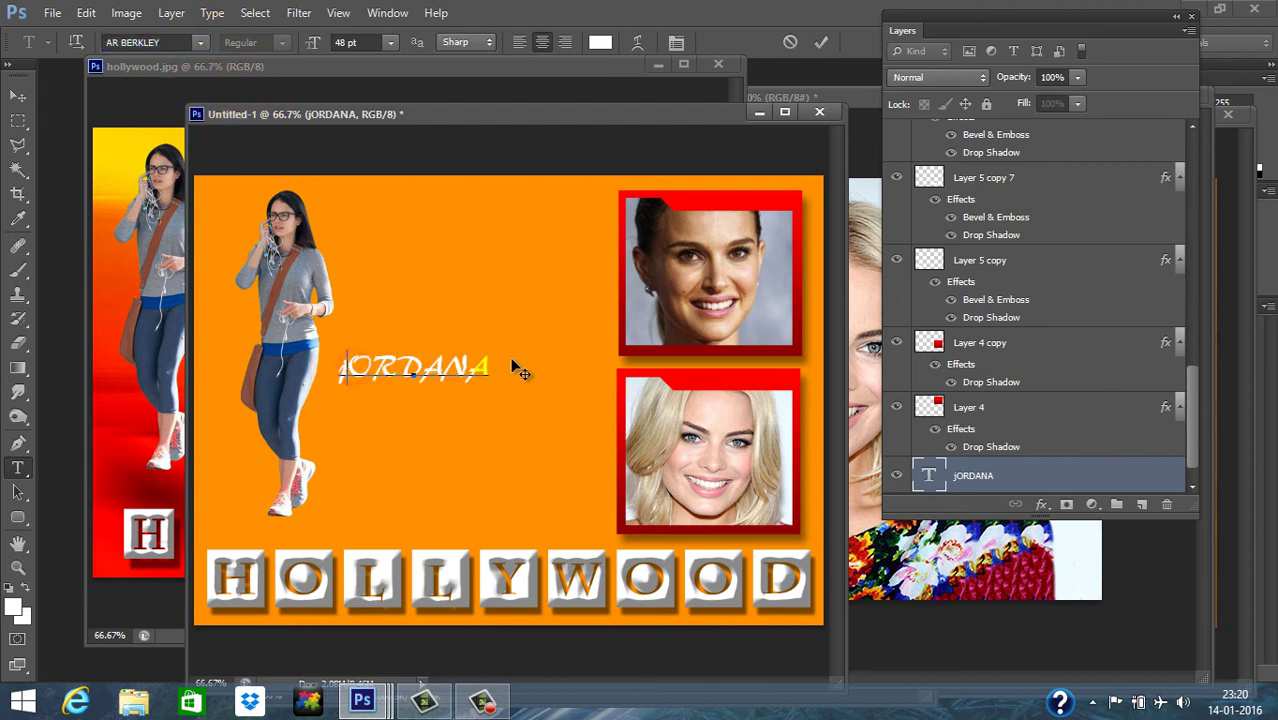
key(BackSpace)
key(BackSpace)
key(BackSpace)
key(BackSpace)
key(BackSpace)
key(BackSpace)
key(BackSpace)
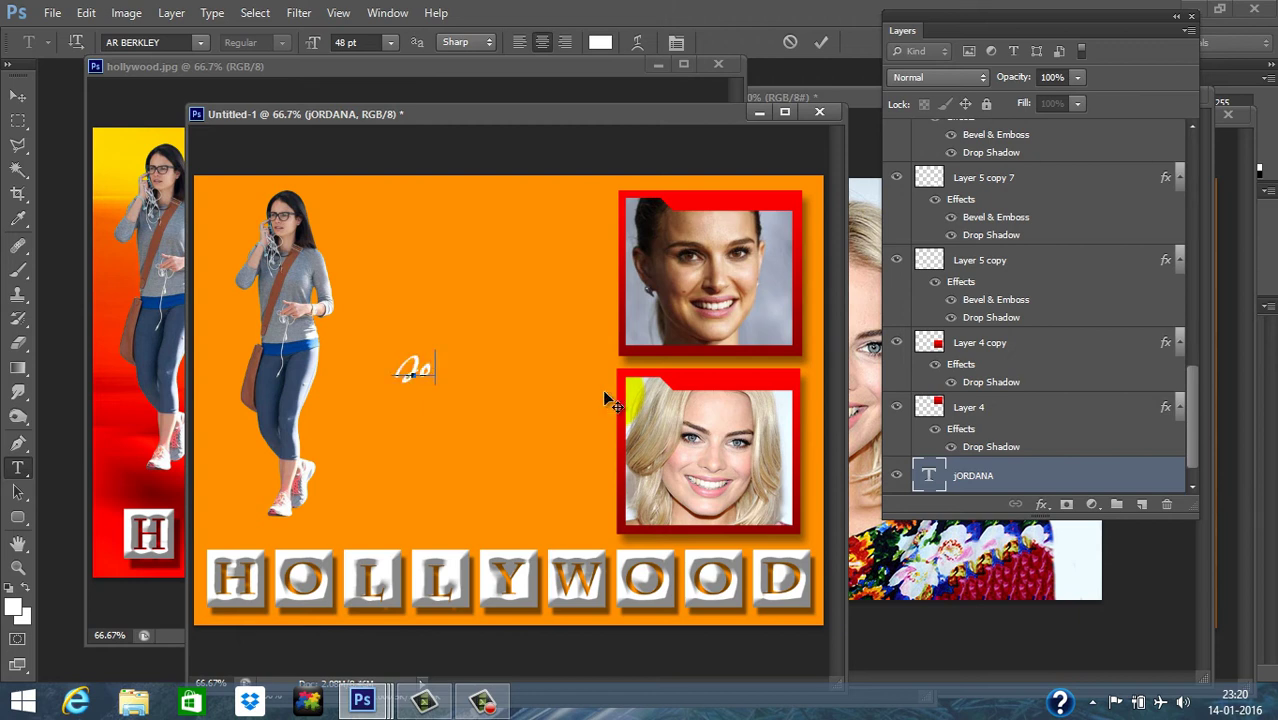
text(Jordana)
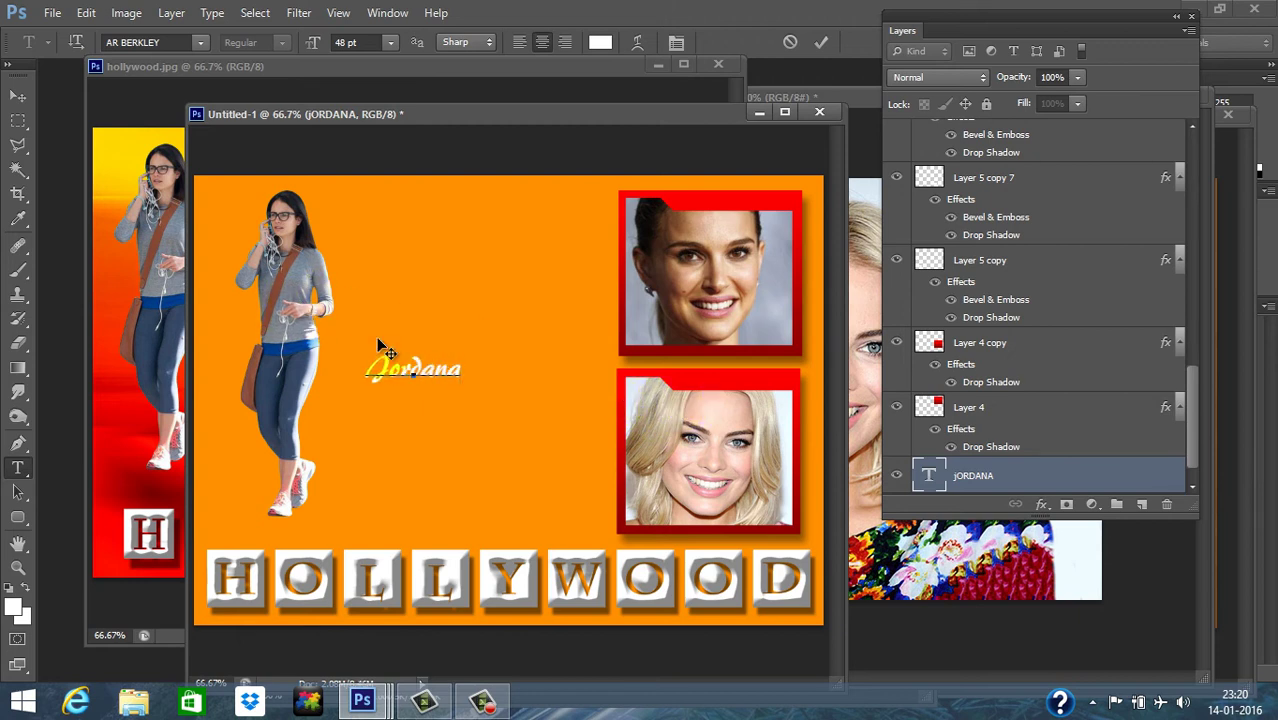
Step: Uncover the reference caption in hollywood.jpg for comparison, and try AR BLANCA before setting the Jordana caption's font to AR DECODE
drag(318, 140, 479, 109)
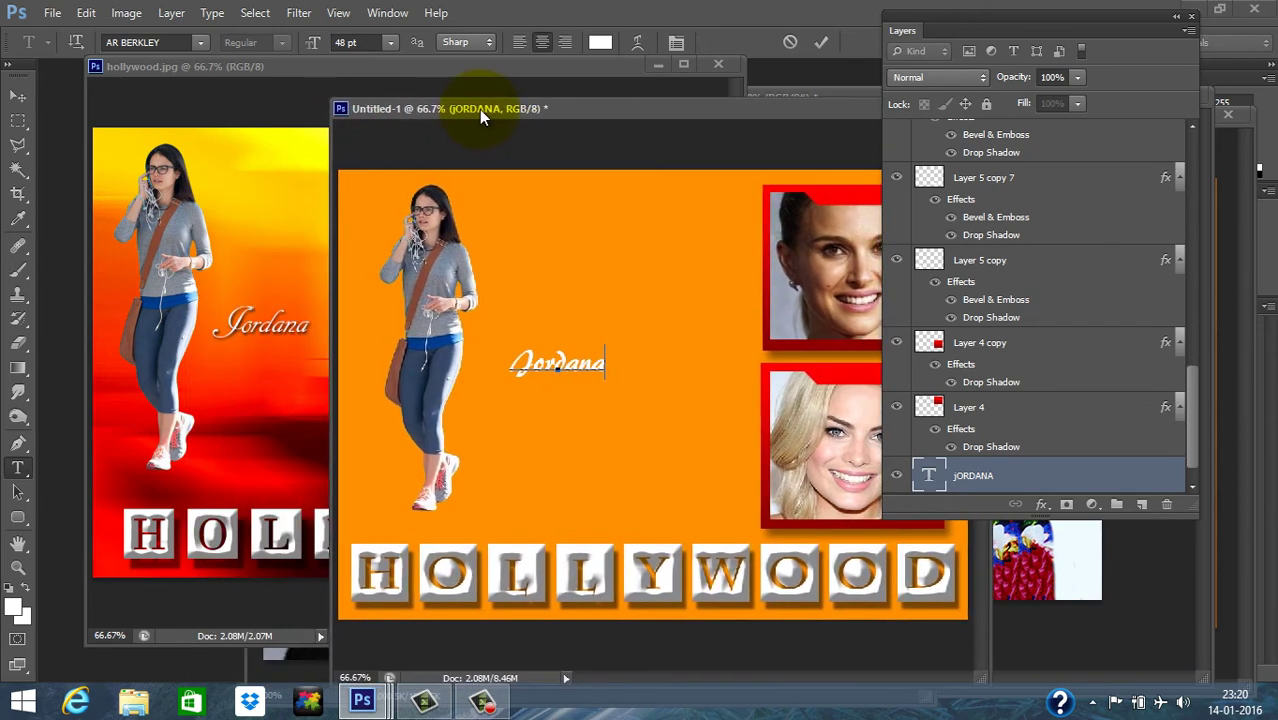
drag(609, 369, 492, 365)
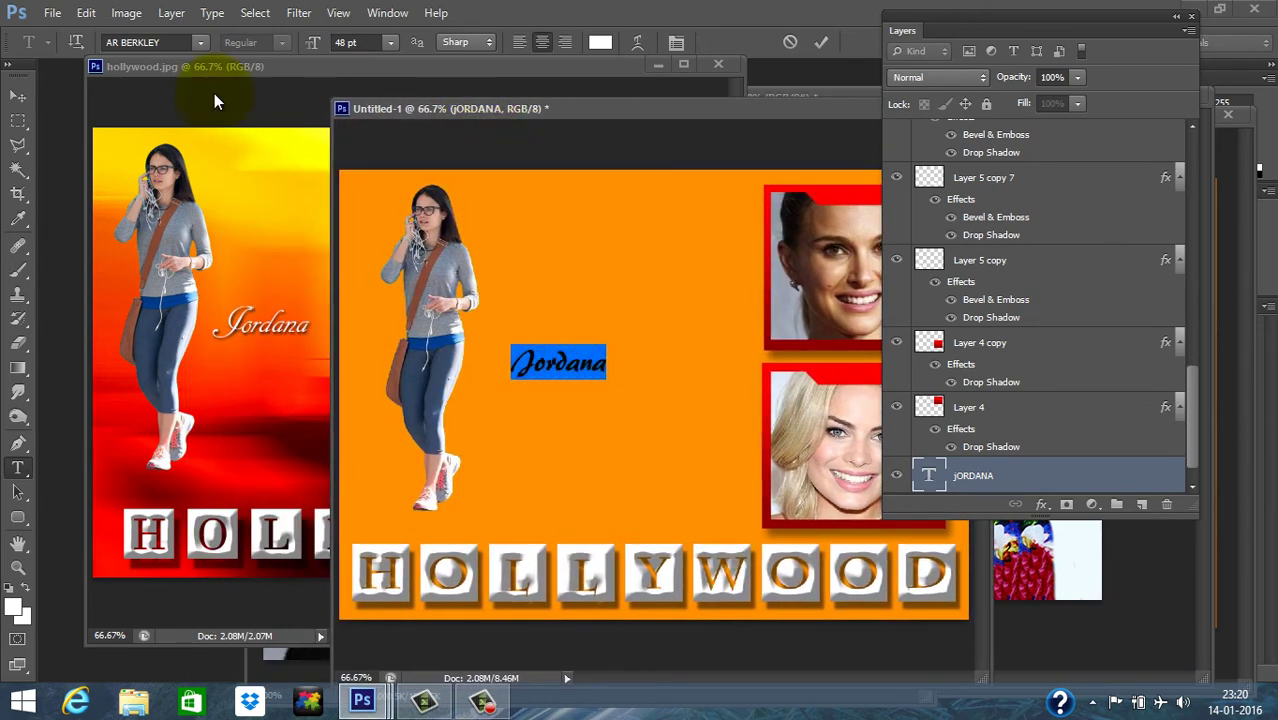
click(178, 41)
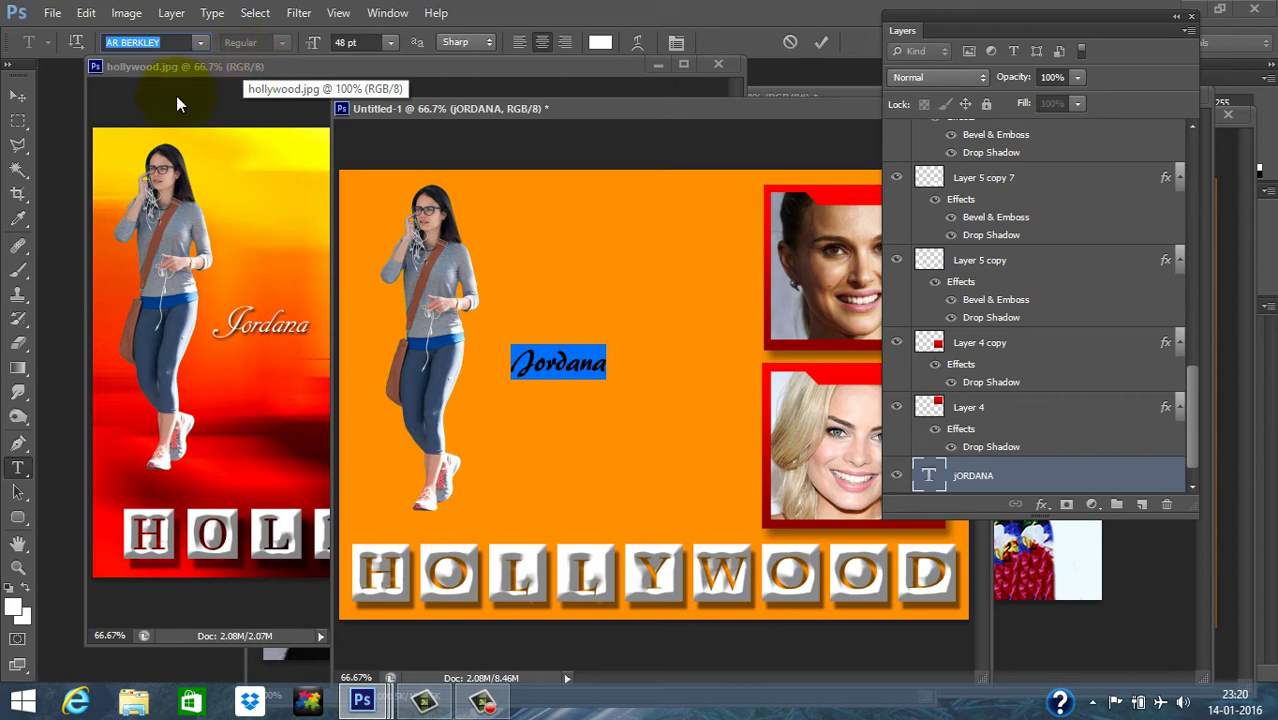
click(201, 43)
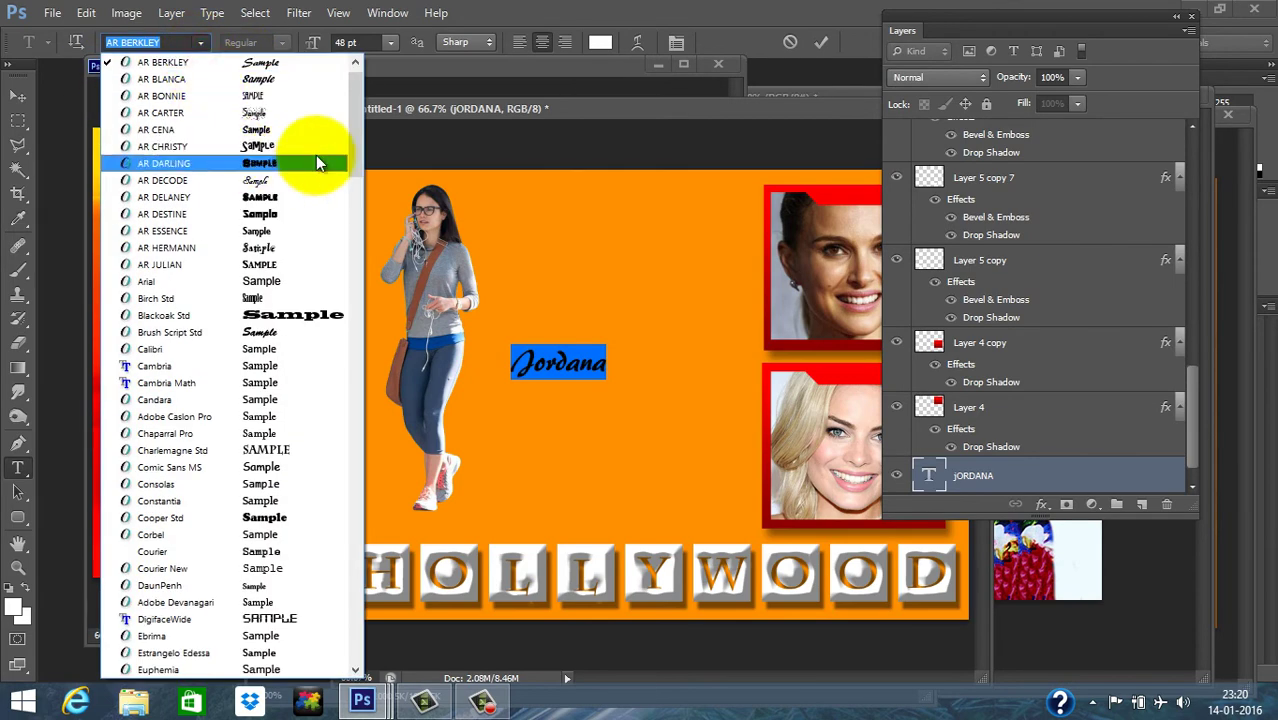
click(269, 81)
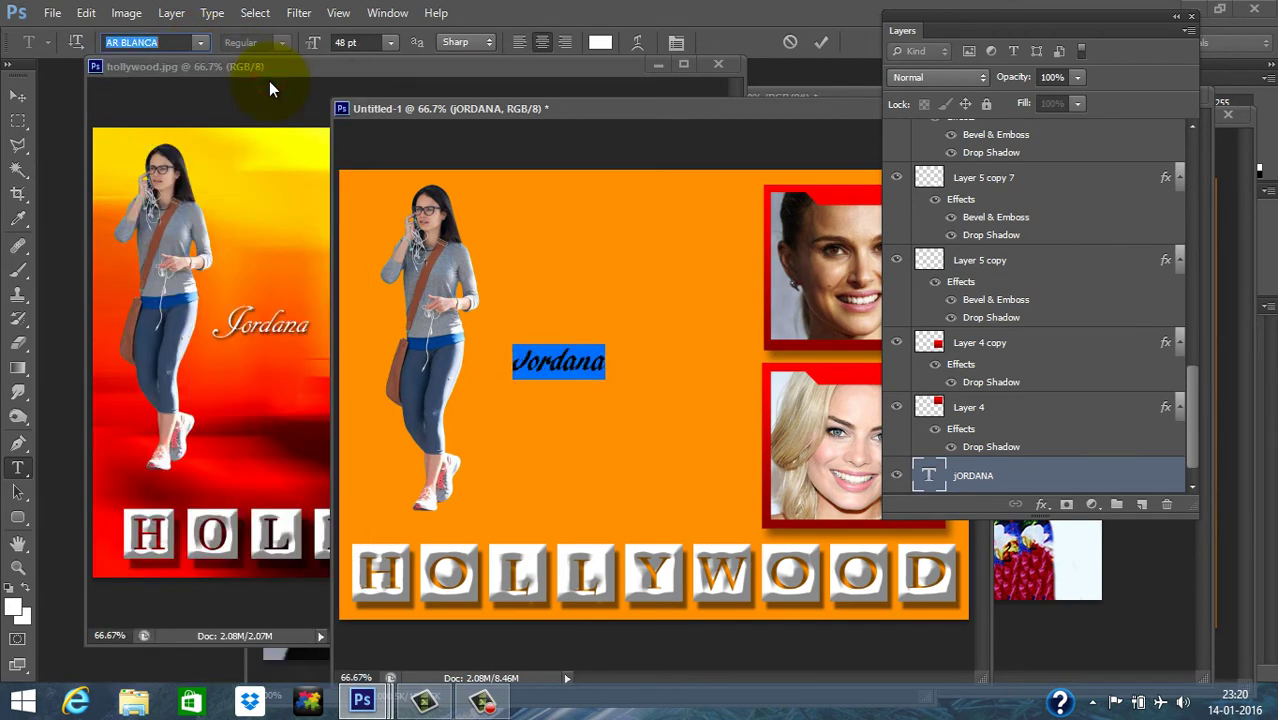
click(203, 43)
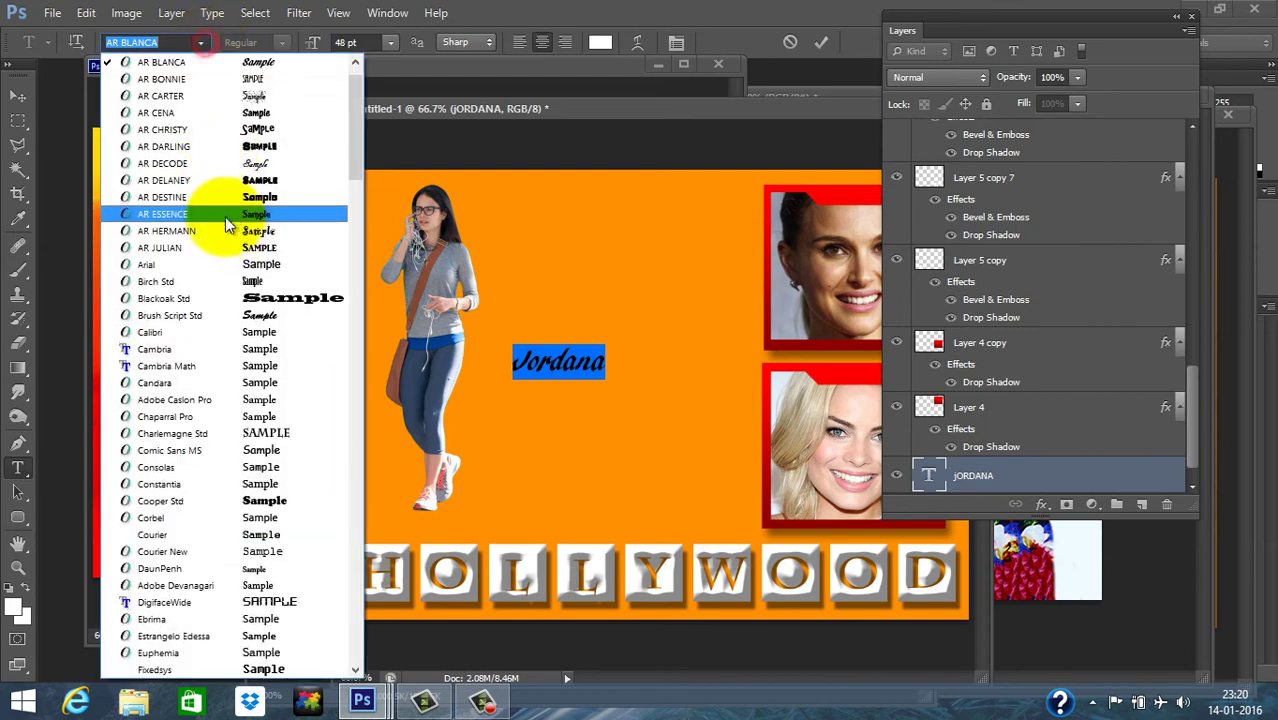
click(256, 161)
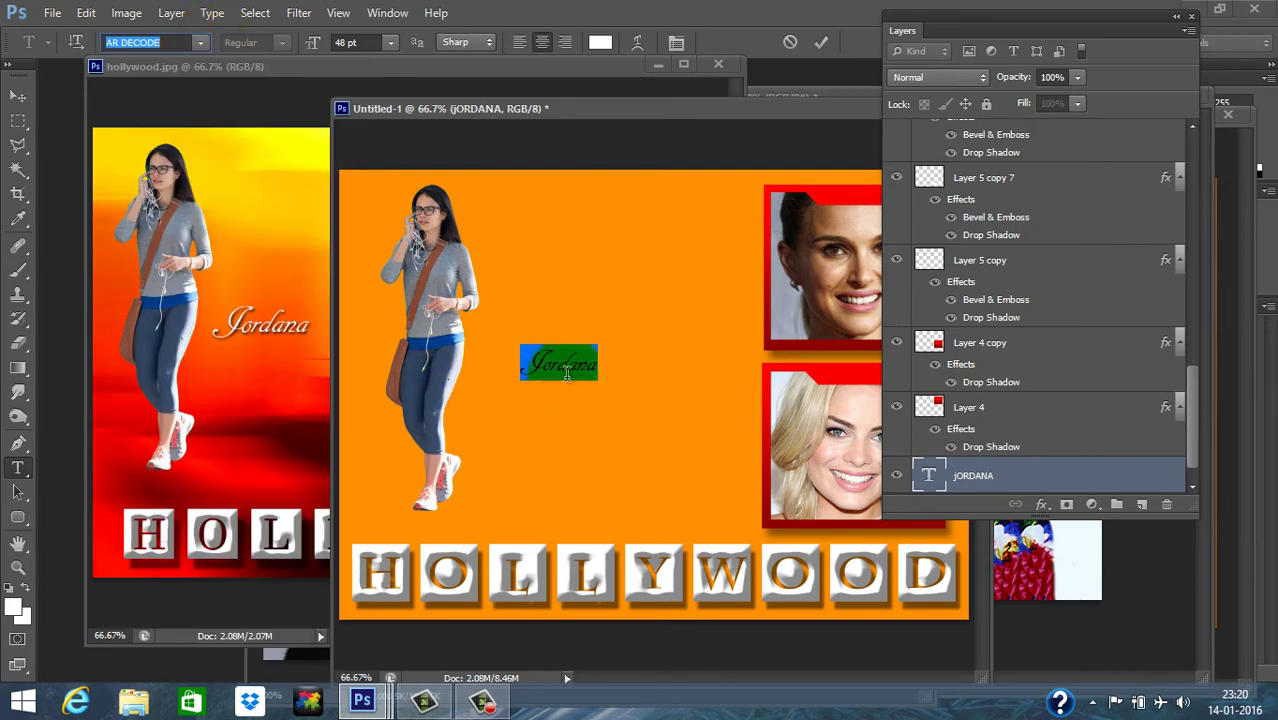
Step: Enlarge the Jordana caption to 77 pt and move it closer to the cut-out figure
drag(315, 52, 344, 58)
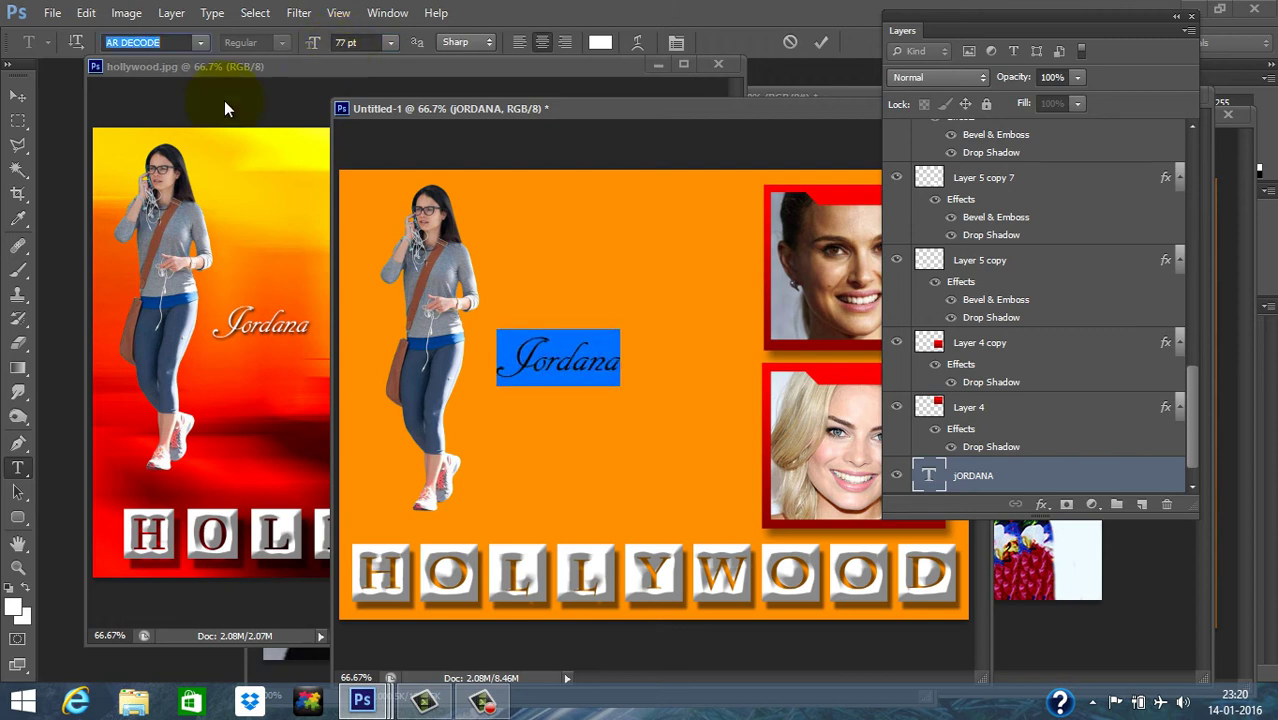
click(22, 97)
mouse_move(545, 384)
mouse_down()
mouse_move(538, 367)
mouse_move(555, 368)
mouse_up()
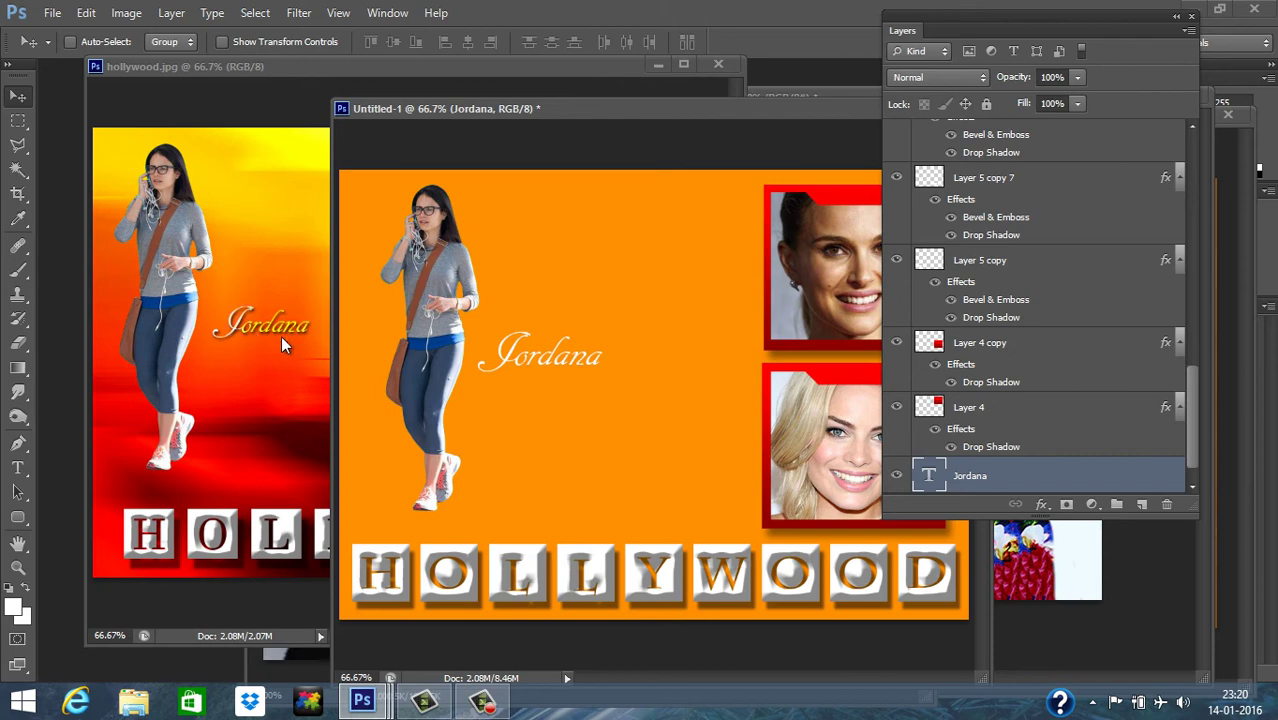
Step: Add a Multiply drop shadow to the Jordana caption with 75% opacity, 120° angle, 5 px distance and 5 px size
click(171, 12)
click(255, 114)
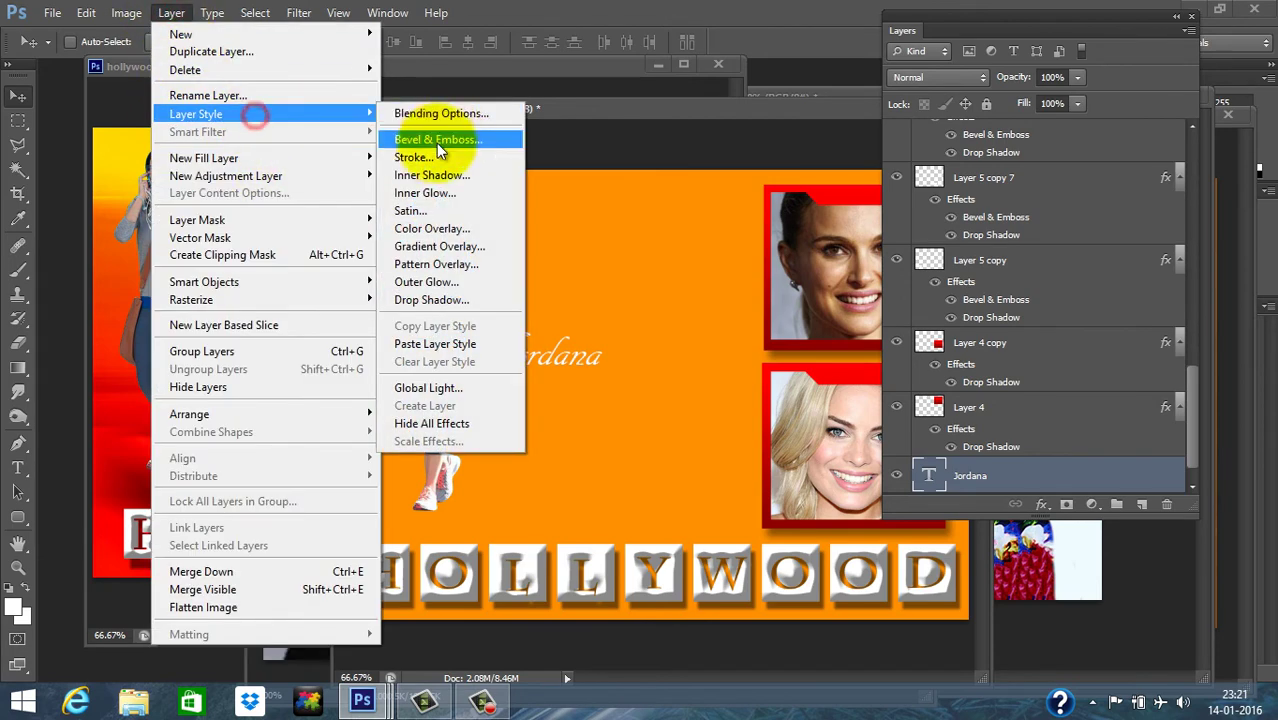
click(474, 300)
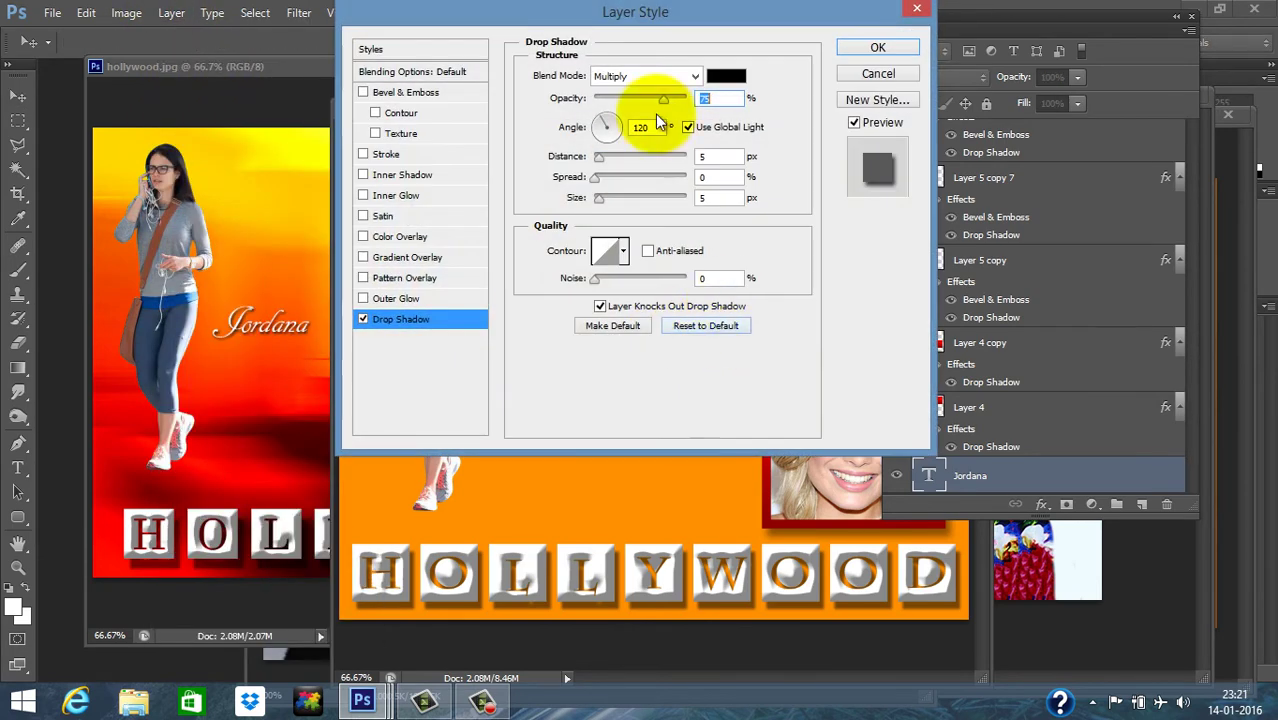
drag(568, 12, 842, 88)
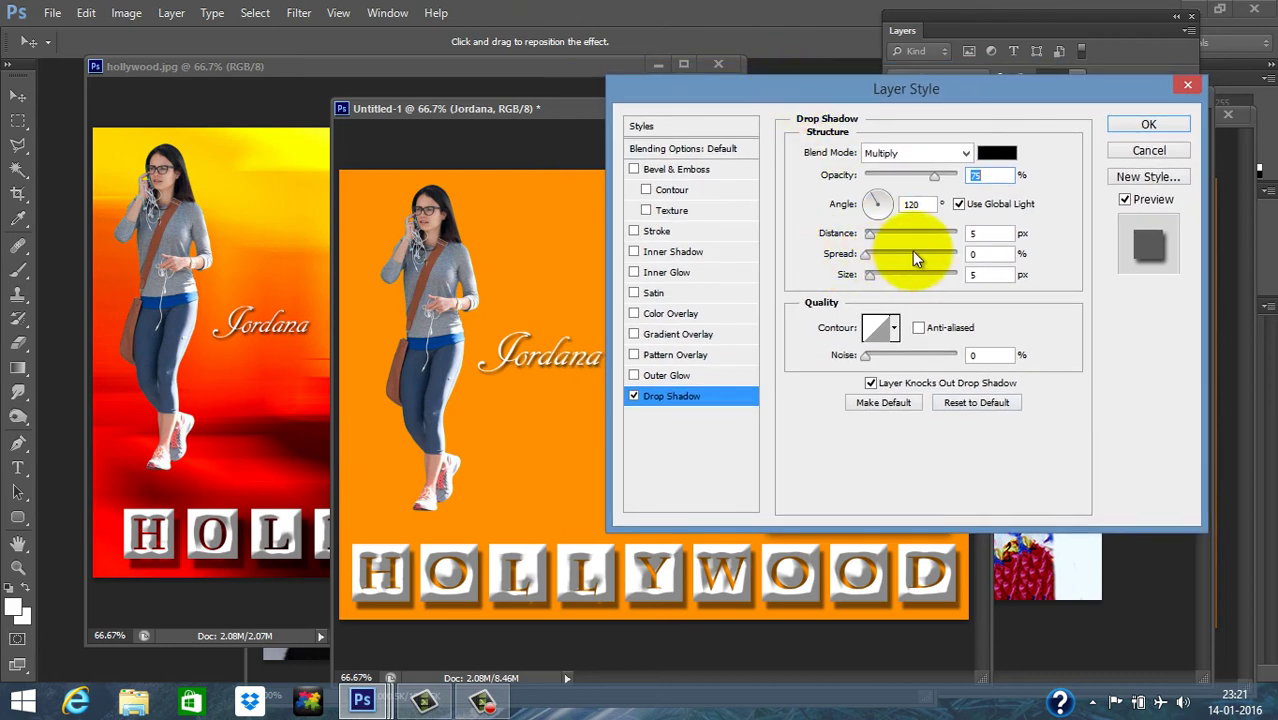
click(1140, 126)
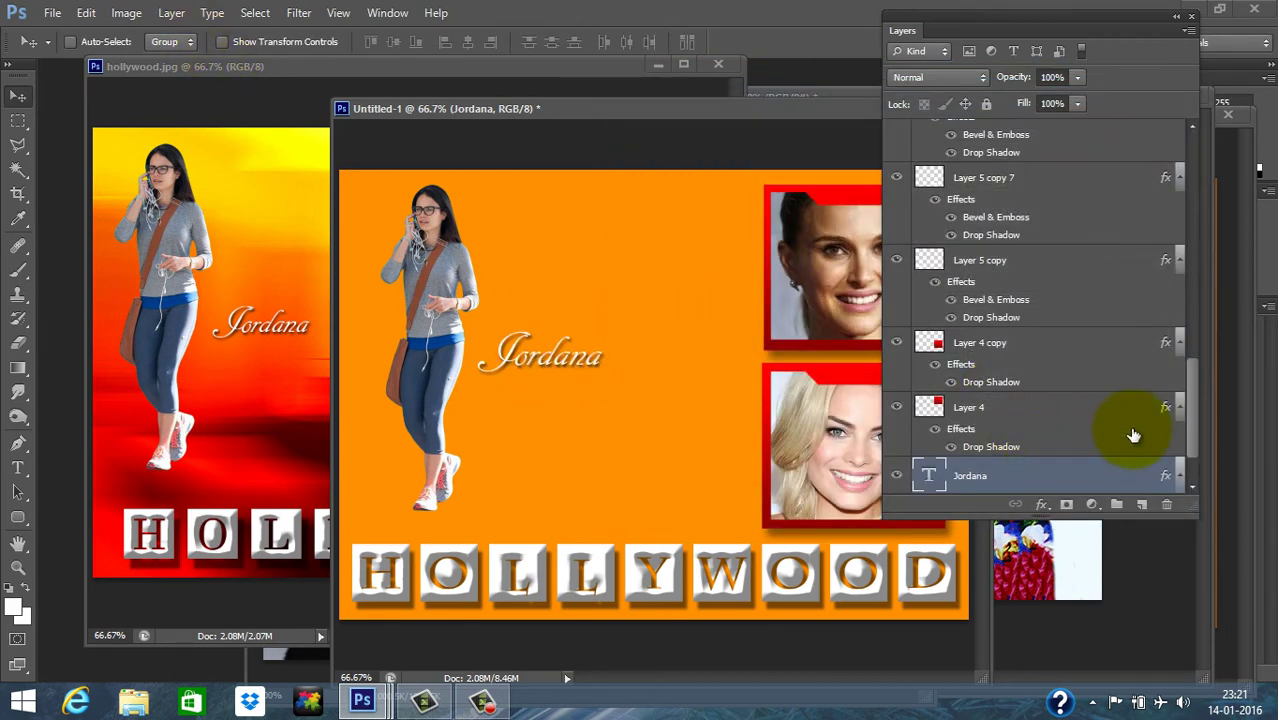
Step: Review the distance setting of the Jordana caption's drop shadow and accept the effect as it is
scroll(1135, 434, down, 2)
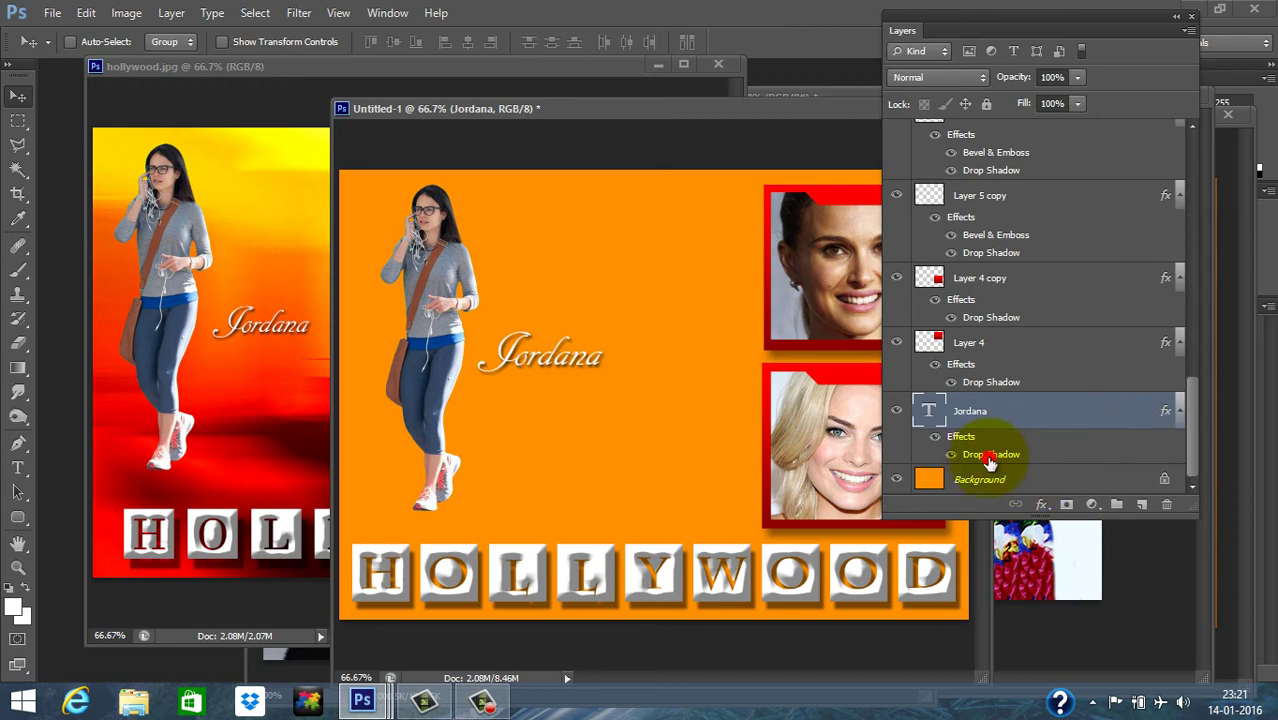
double_click(989, 458)
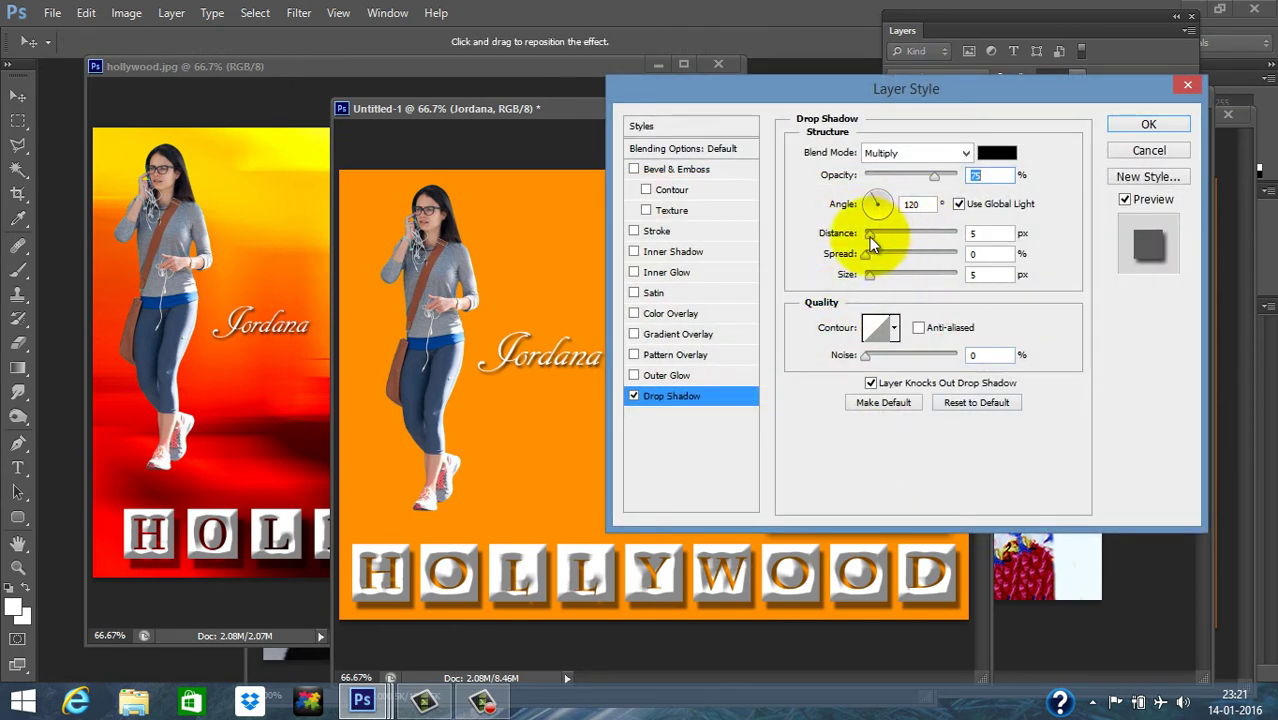
click(873, 238)
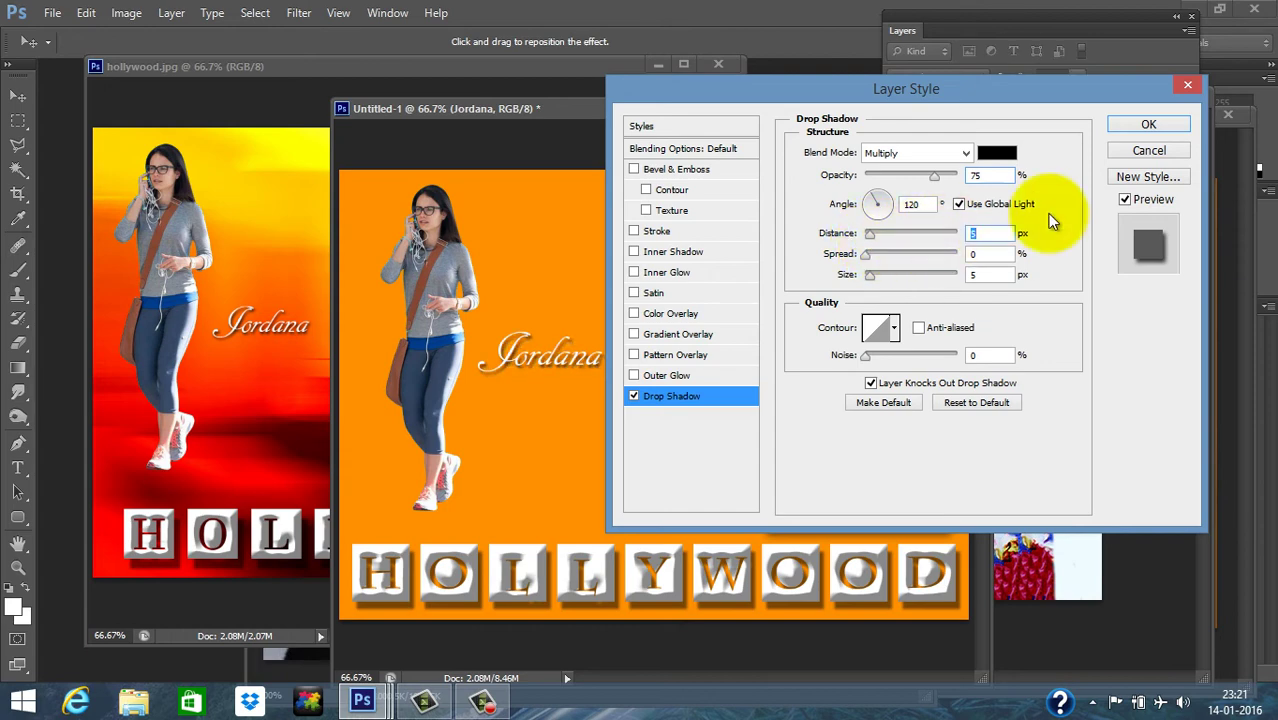
click(1137, 124)
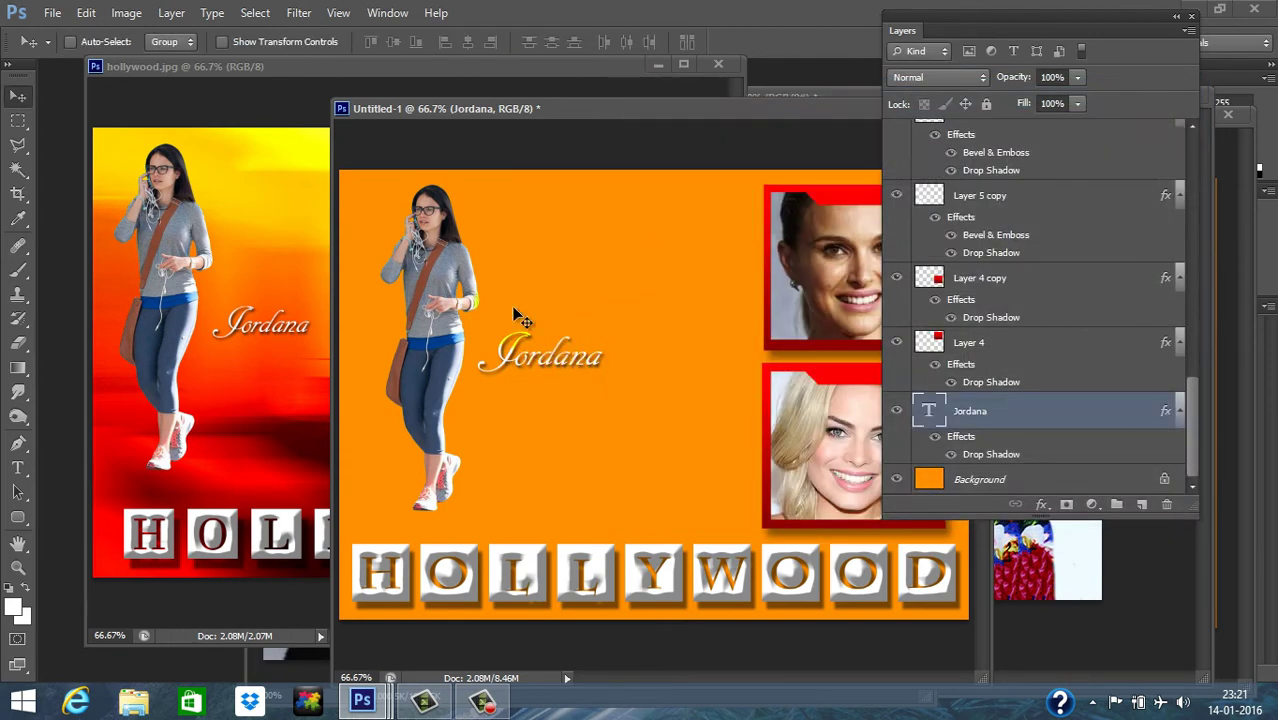
Step: Duplicate the Jordana caption beside the upper framed portrait and change the copy's text to Natalie
drag(509, 111, 463, 272)
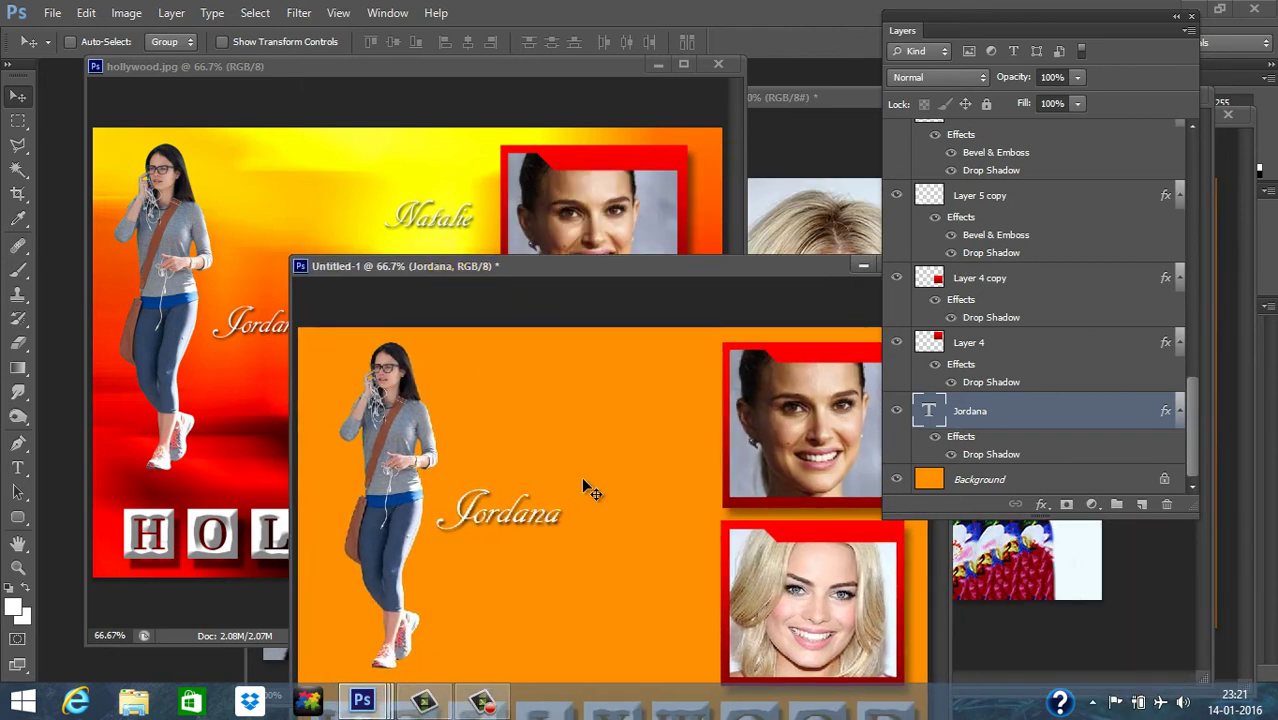
drag(523, 514, 658, 420)
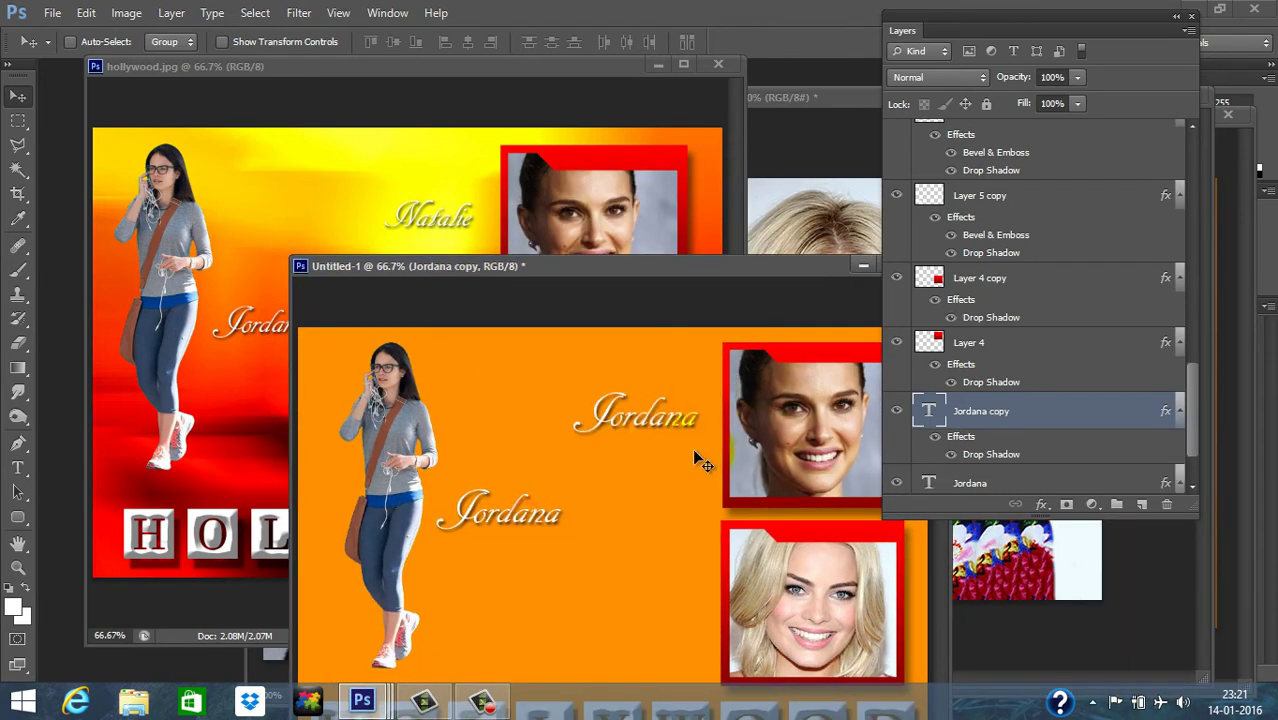
double_click(926, 410)
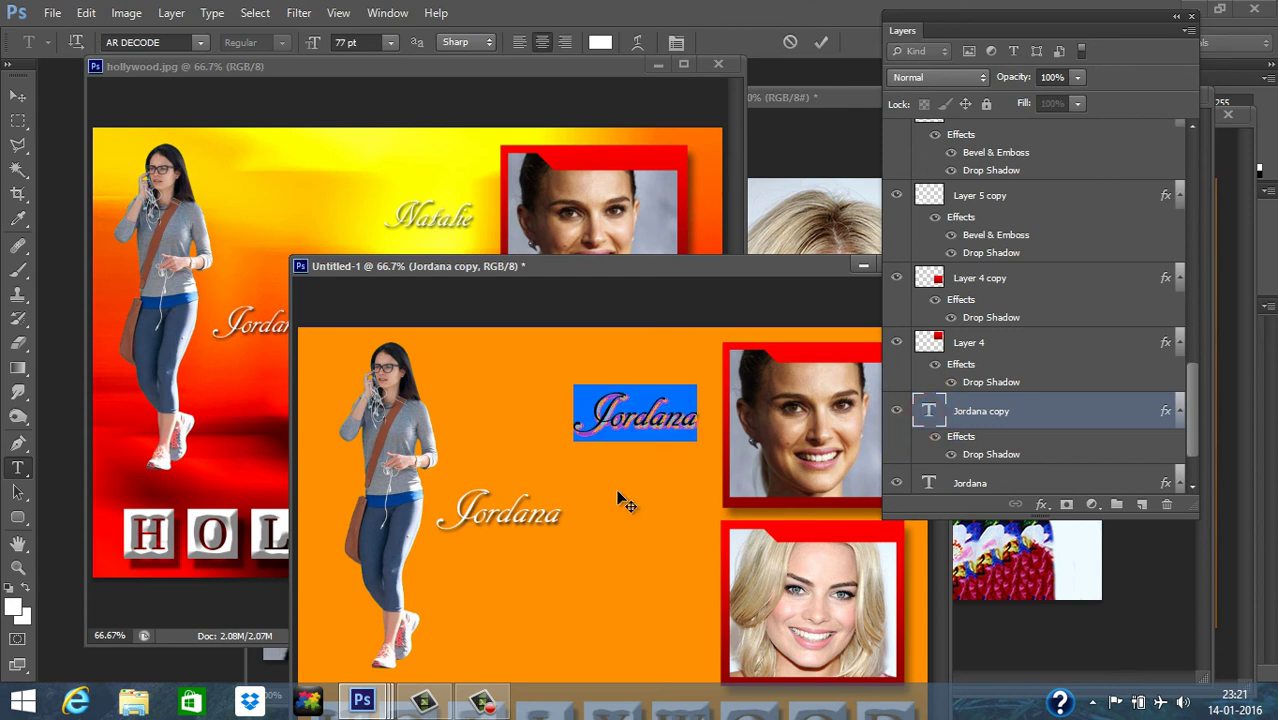
text(Na)
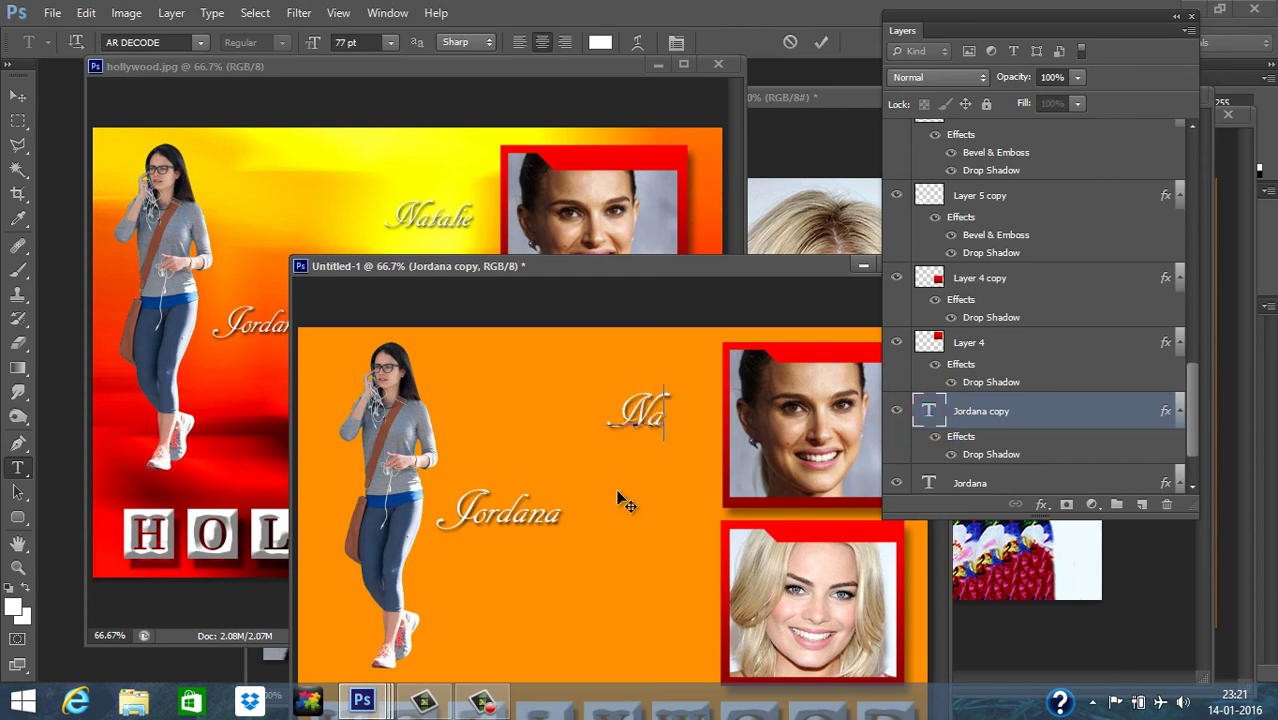
text(ta)
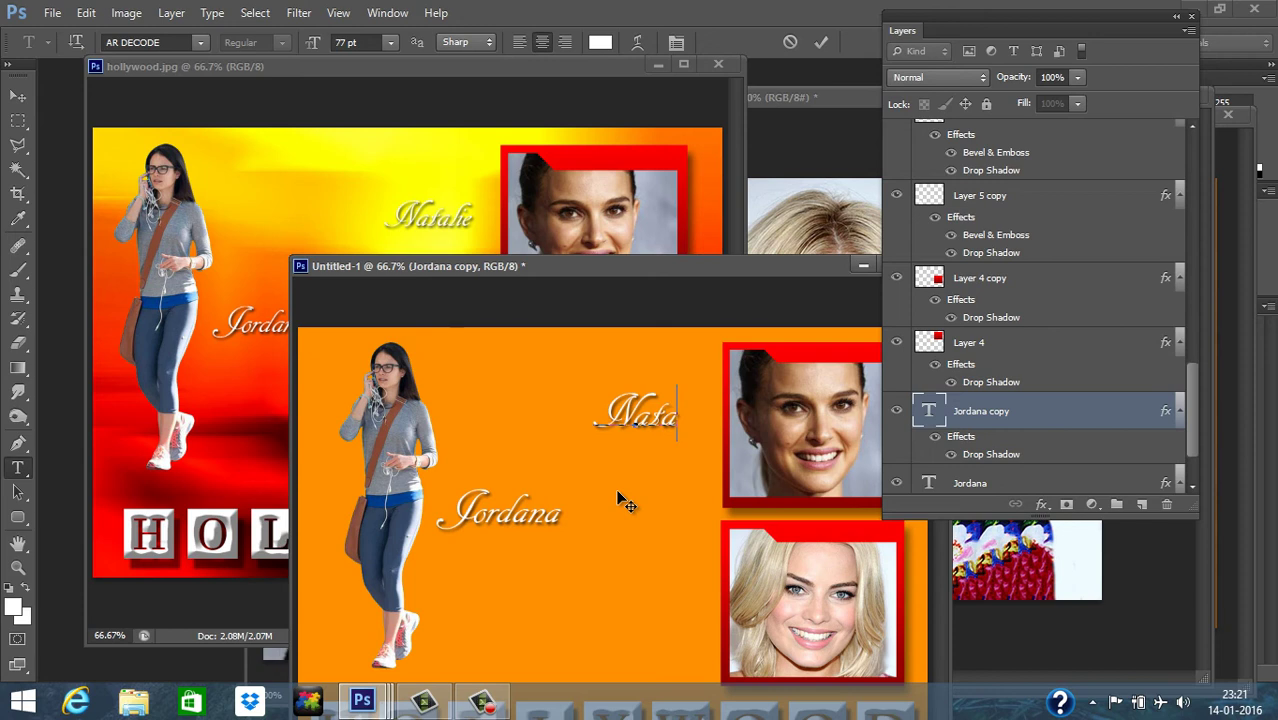
text(lie)
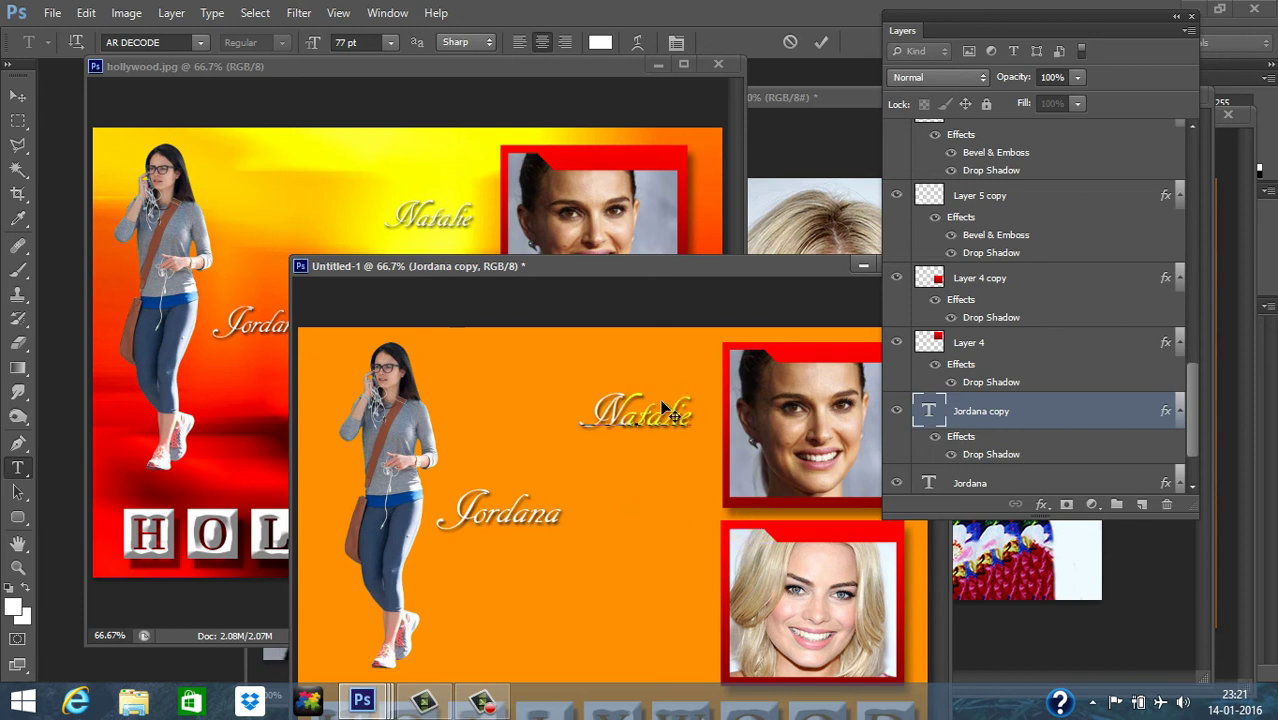
click(18, 96)
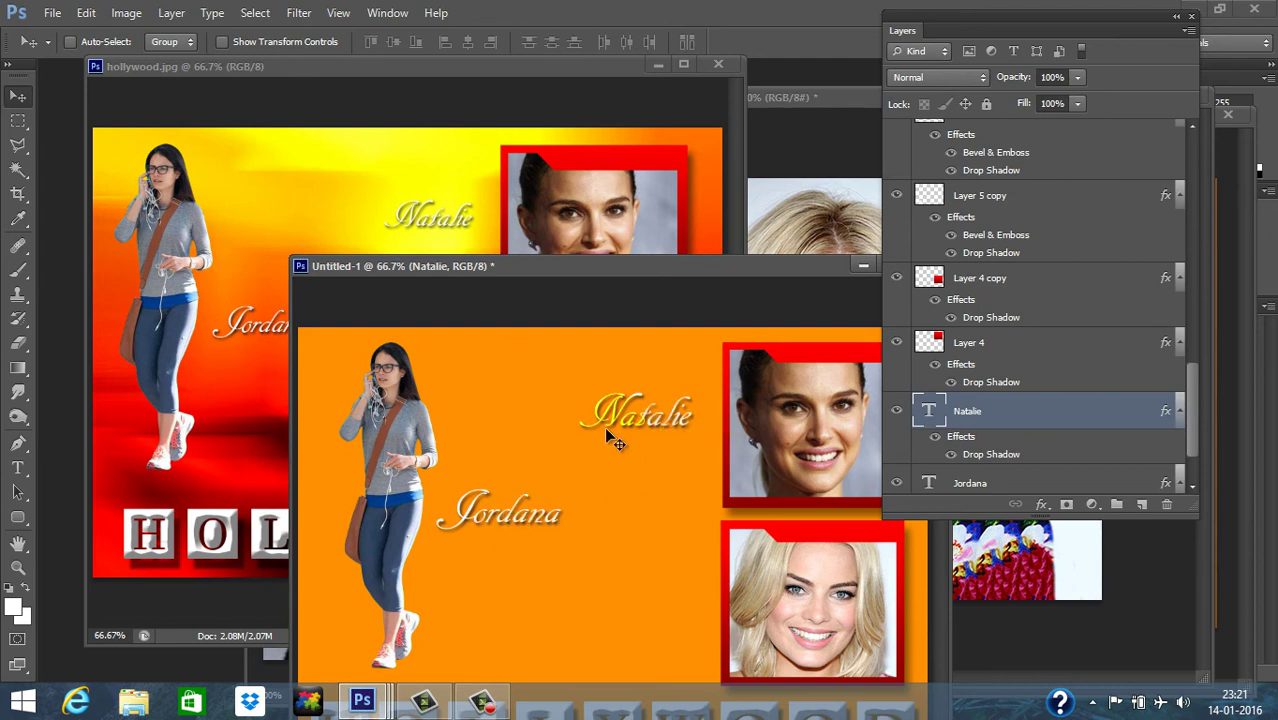
Step: Duplicate the Natalie caption beside the lower portrait, change the copy's text to Margot and shift it slightly away from the frame
drag(605, 280, 585, 217)
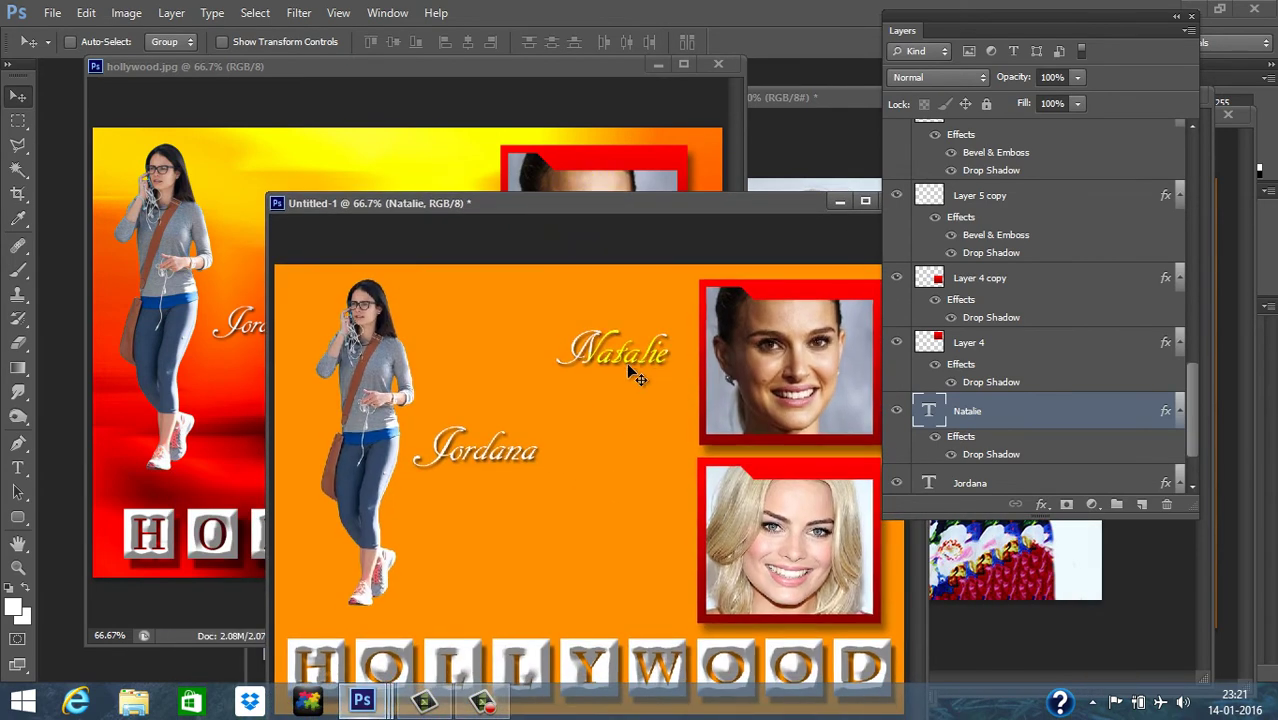
mouse_move(645, 576)
mouse_down()
mouse_move(655, 510)
mouse_move(643, 539)
mouse_move(655, 553)
mouse_up()
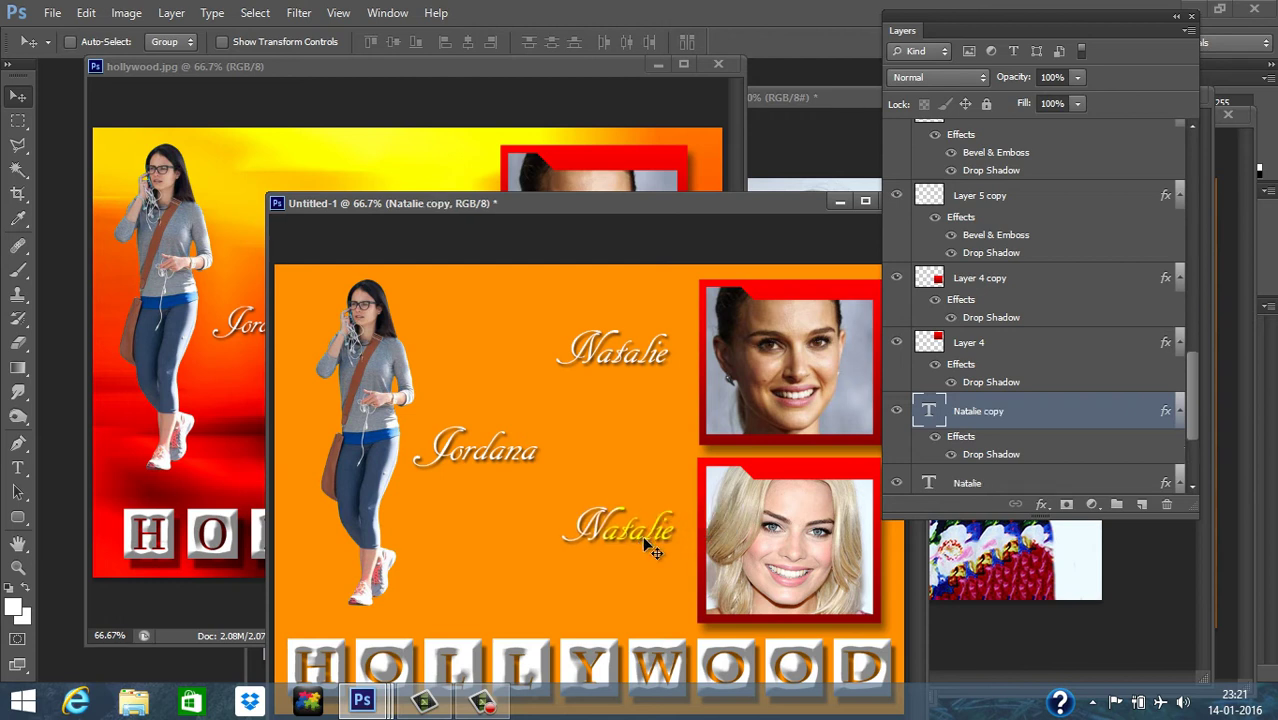
double_click(929, 413)
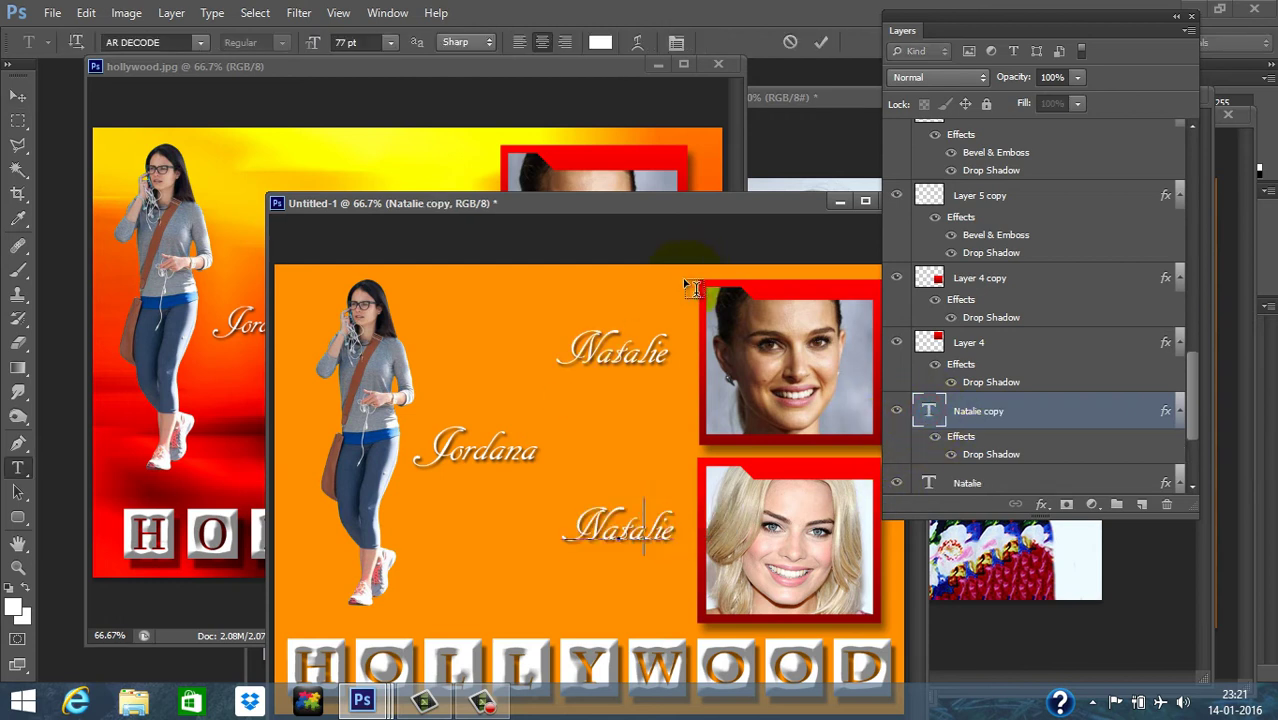
text(Margot)
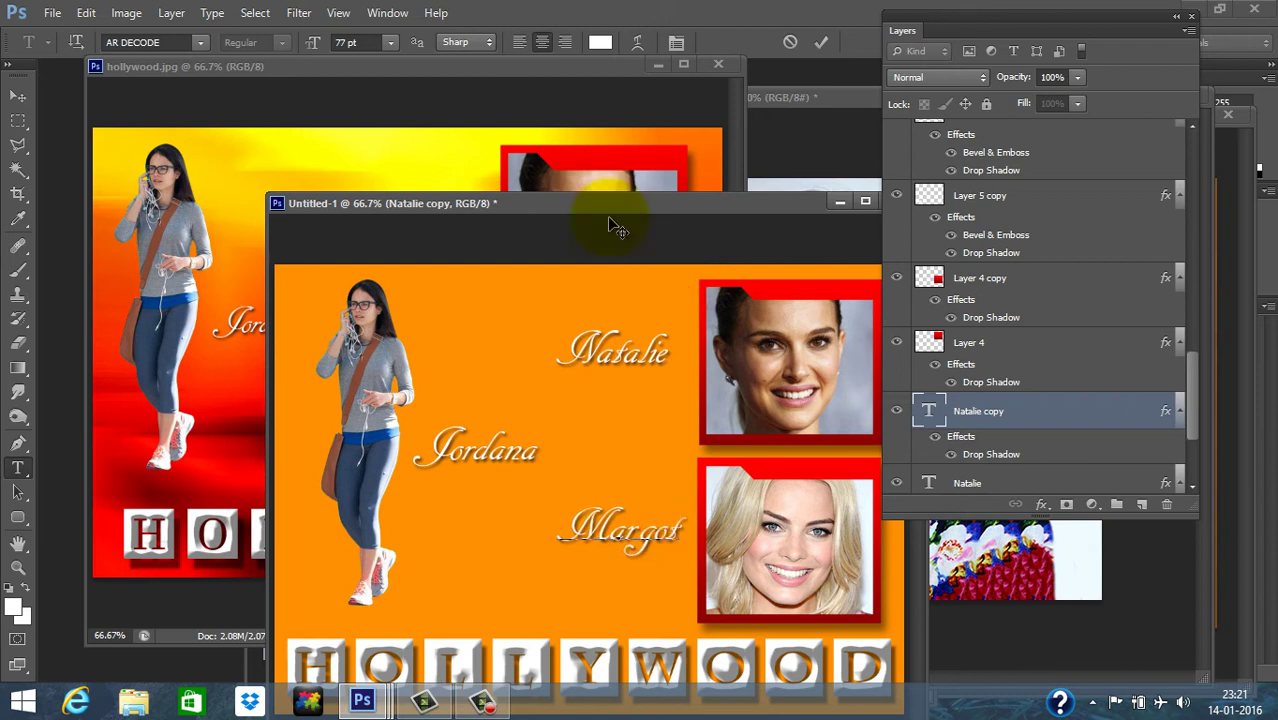
click(18, 95)
drag(648, 541, 638, 540)
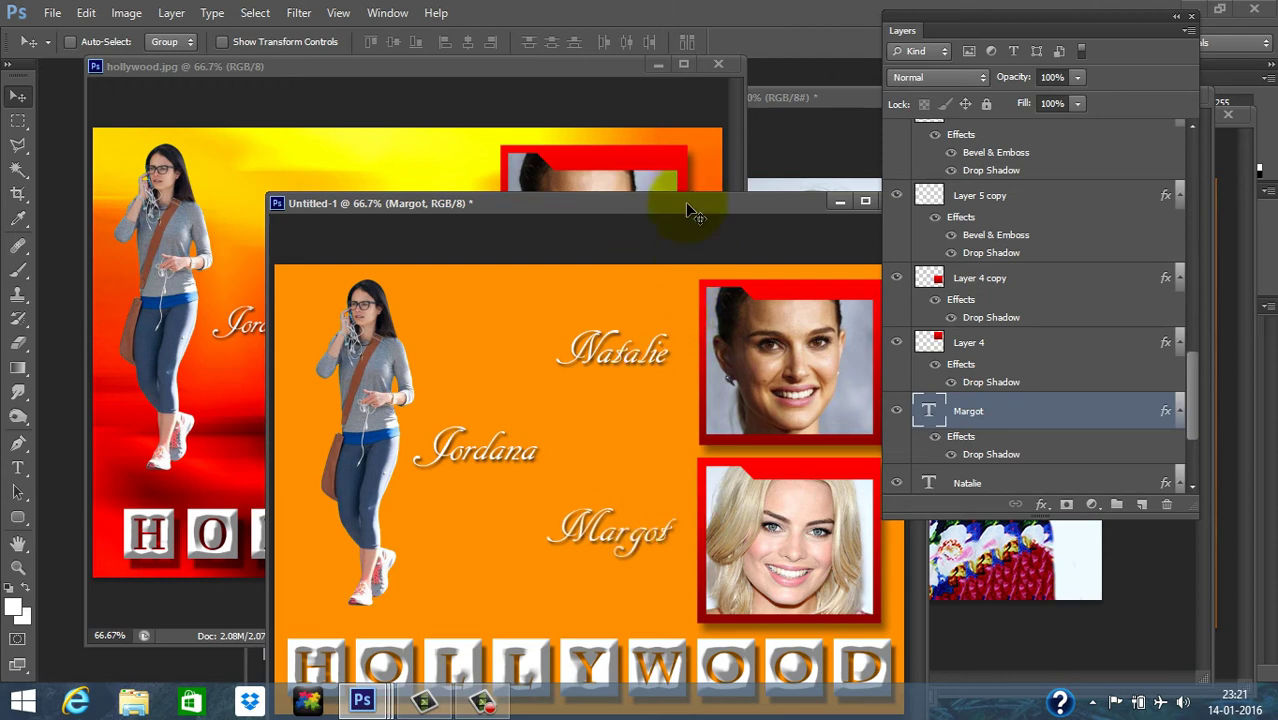
Step: Select the Background layer and set the foreground colour to bright red and the background colour to a golden yellow of hue 51°
drag(691, 205, 564, 141)
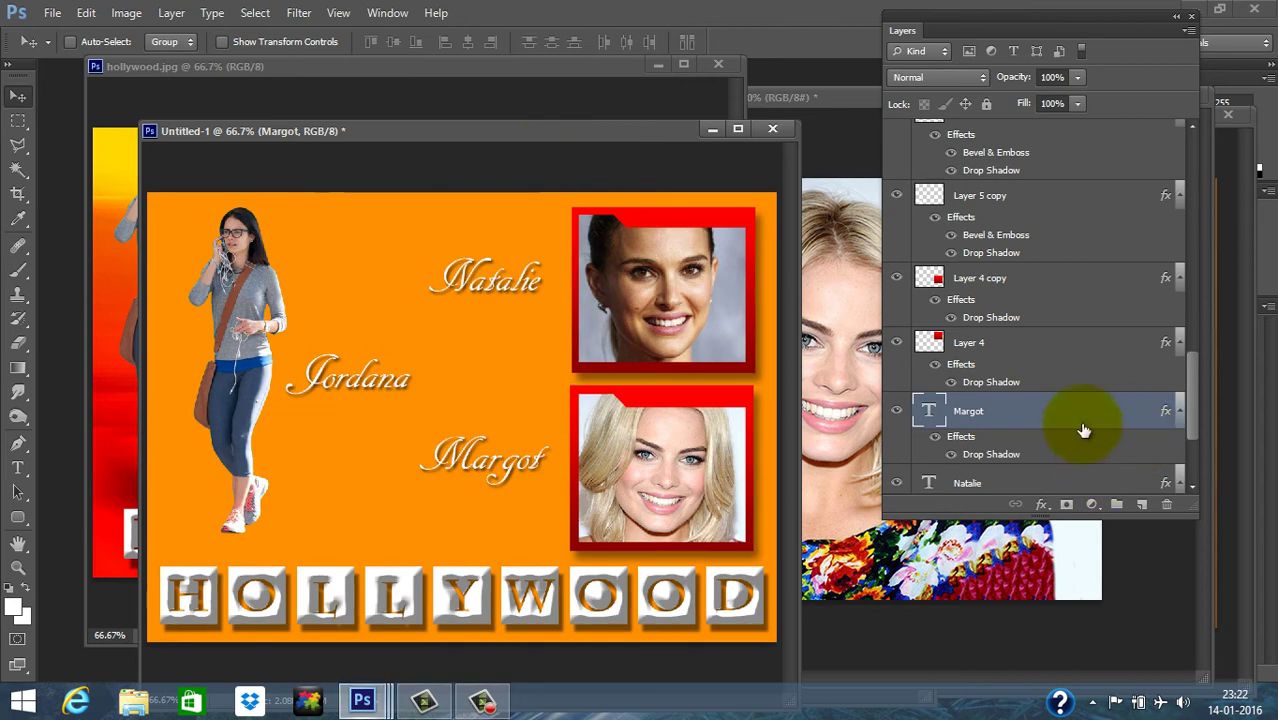
scroll(1088, 426, down, 3)
click(992, 482)
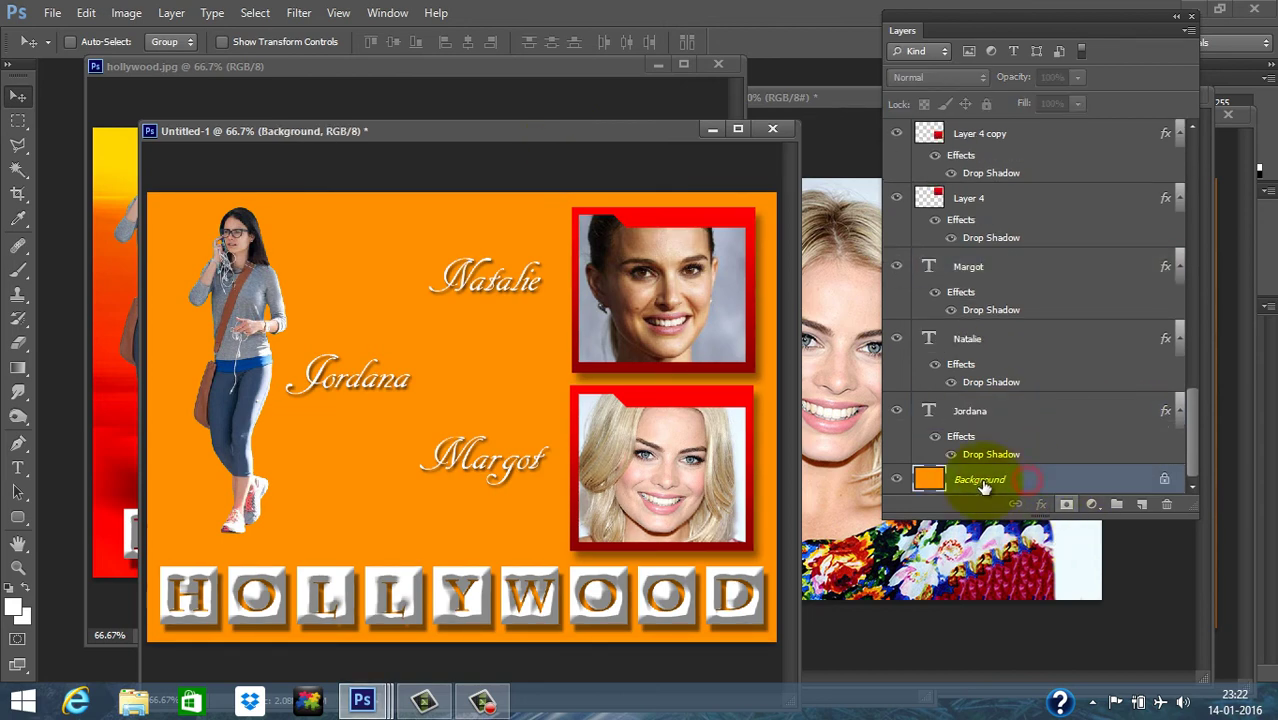
click(15, 606)
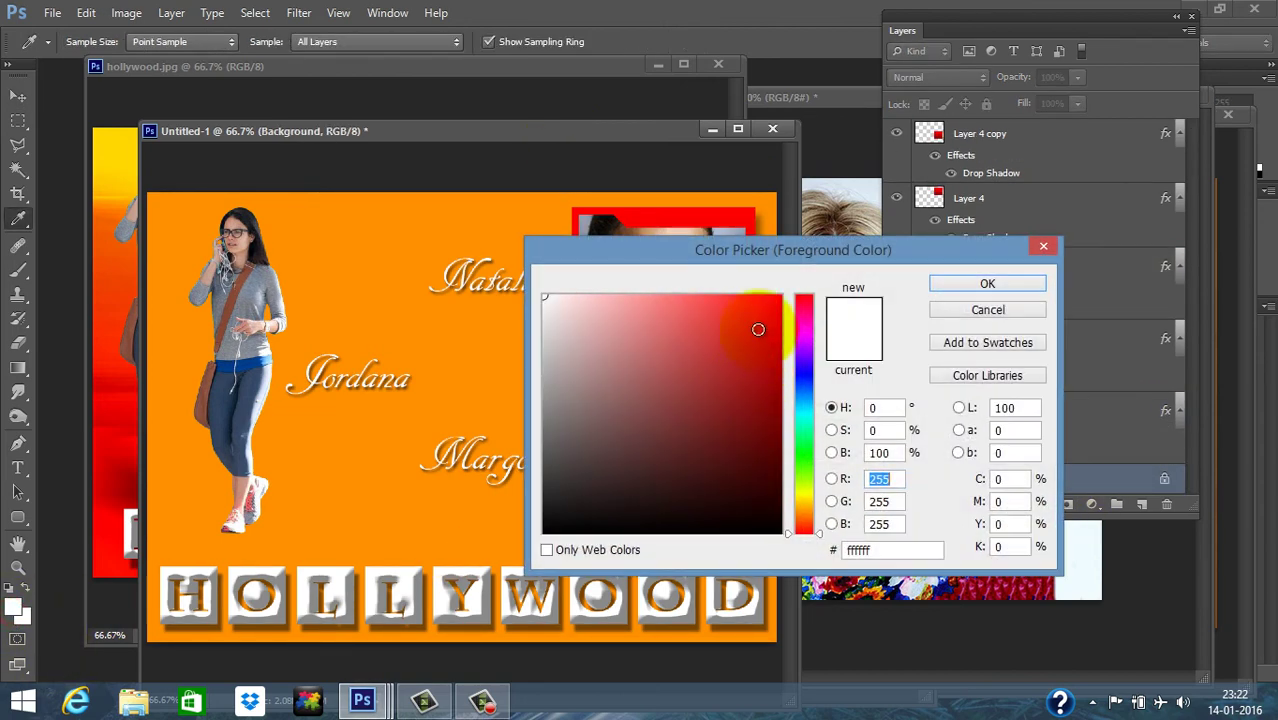
click(772, 300)
click(987, 284)
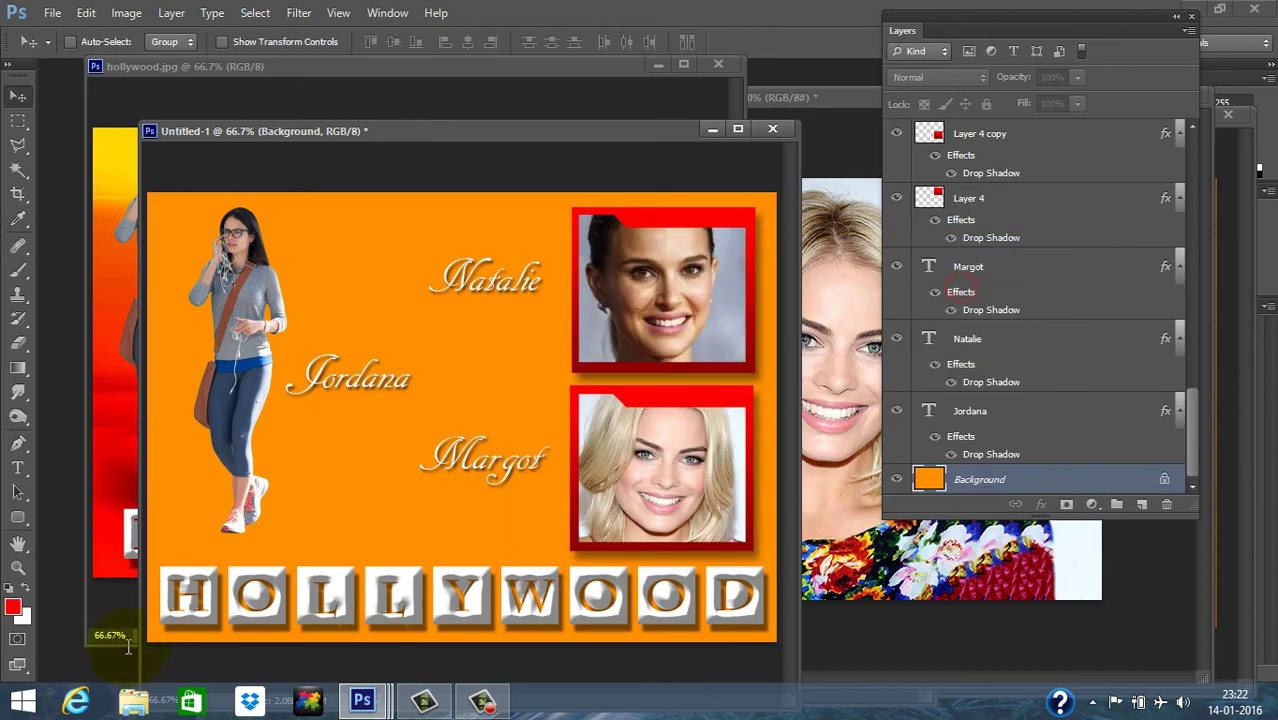
click(24, 617)
click(808, 502)
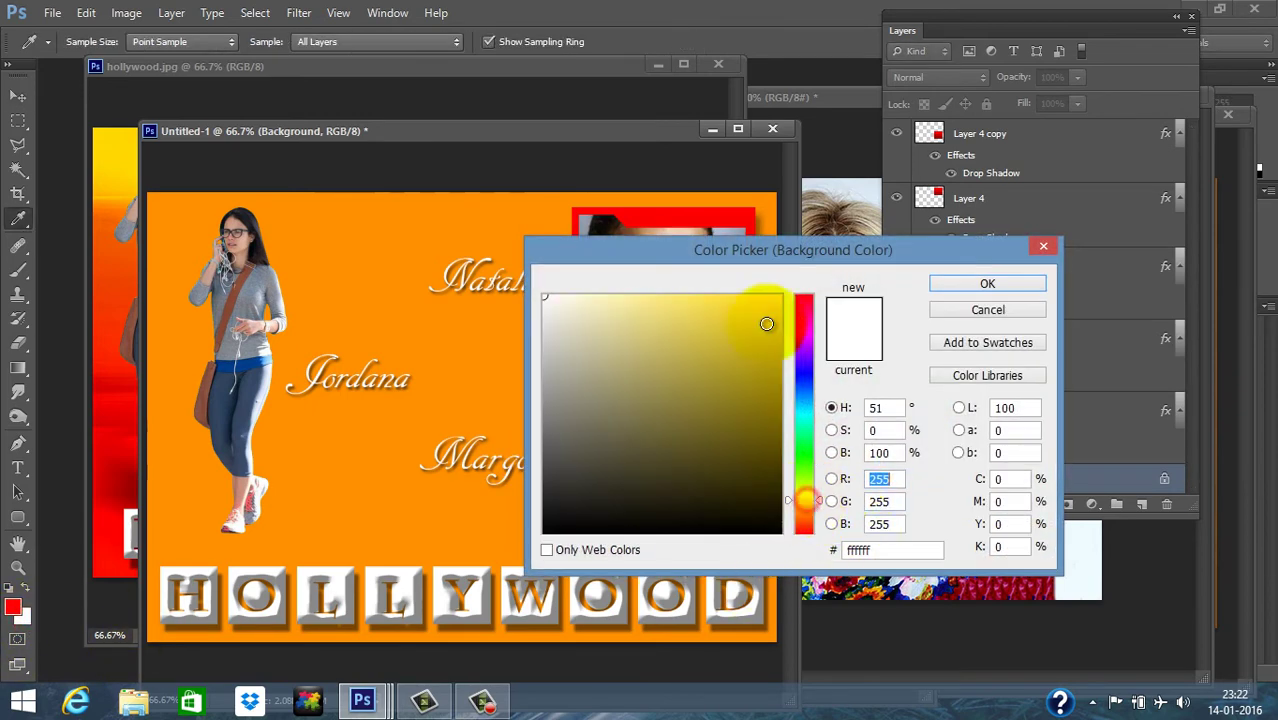
click(767, 322)
click(935, 286)
key(v)
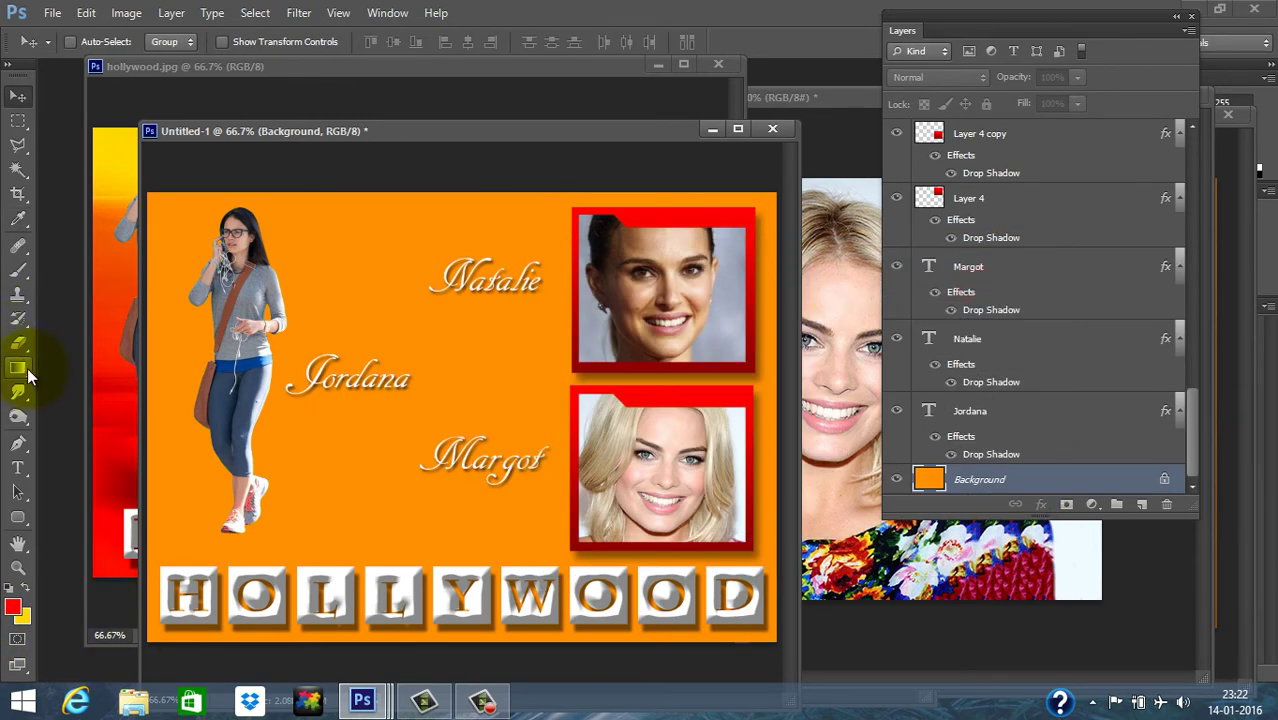
Step: Fill the Background layer with a linear foreground-to-background gradient running vertically from red at the canvas bottom to yellow at the top
click(27, 367)
click(133, 42)
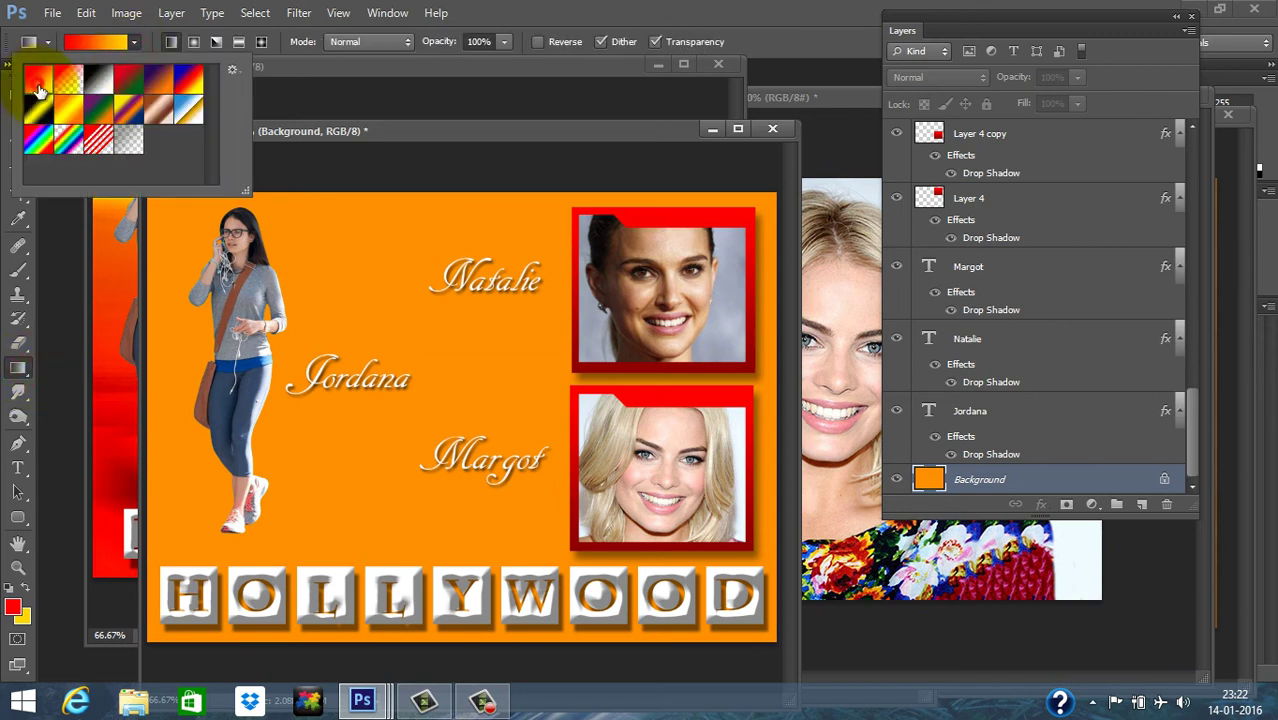
click(172, 41)
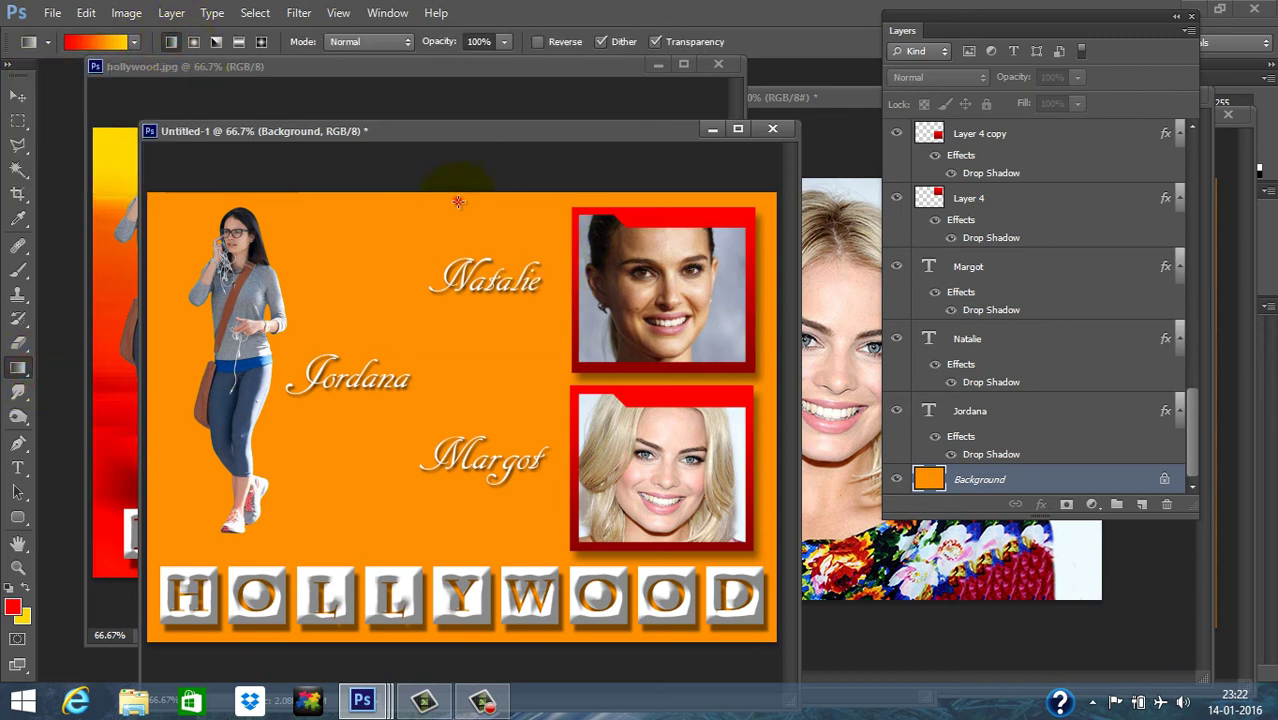
drag(452, 500, 459, 642)
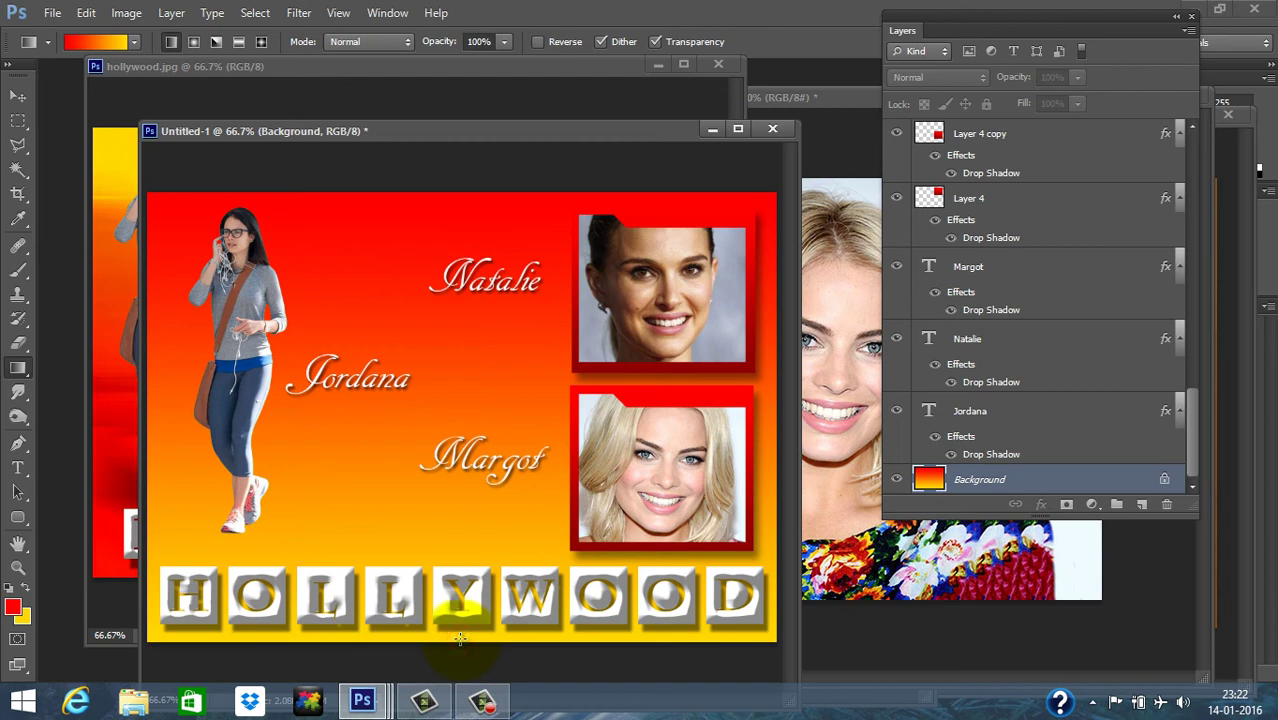
drag(460, 638, 465, 506)
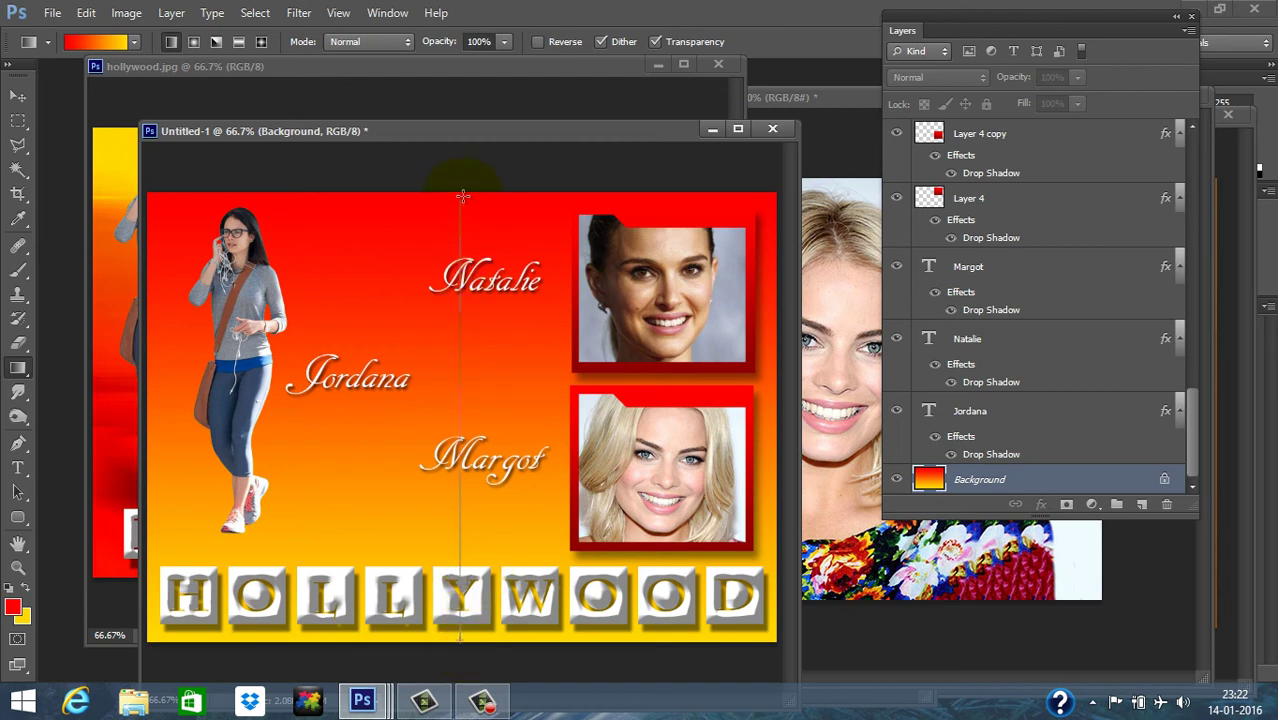
drag(459, 225, 459, 226)
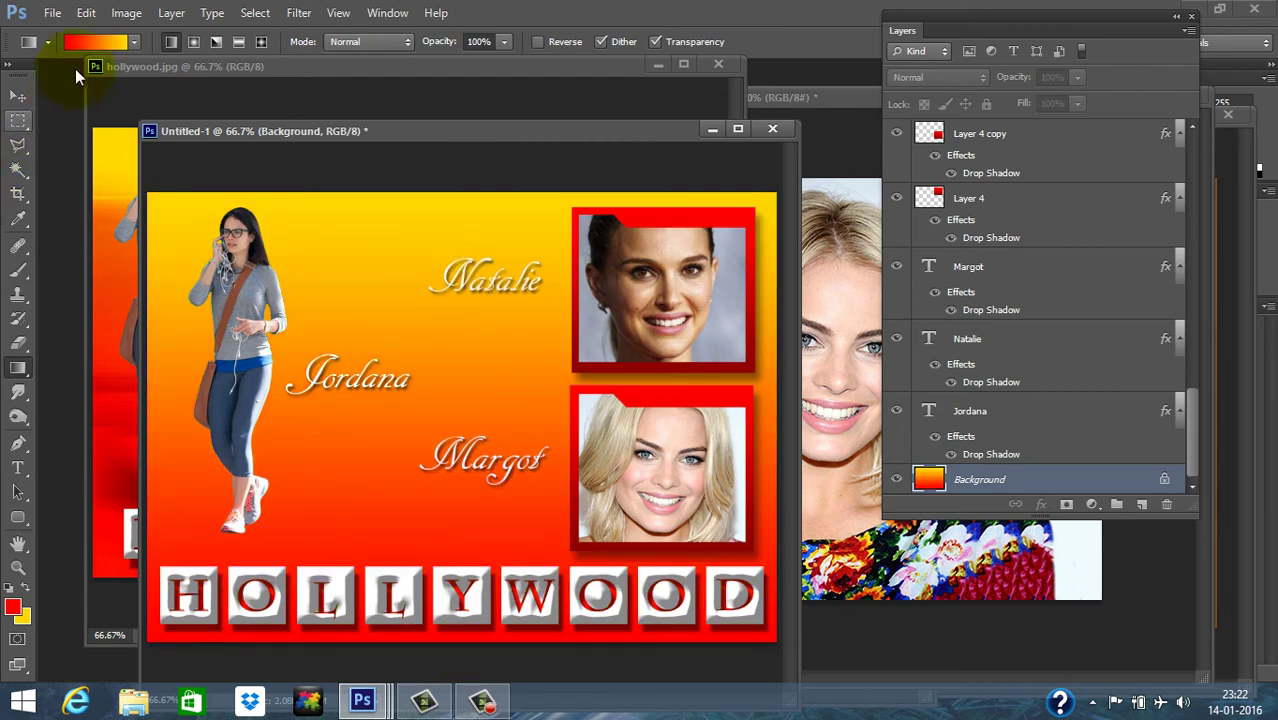
Step: Compare the new gradient with the background in hollywood.jpg and return to the collage document
click(19, 97)
click(591, 83)
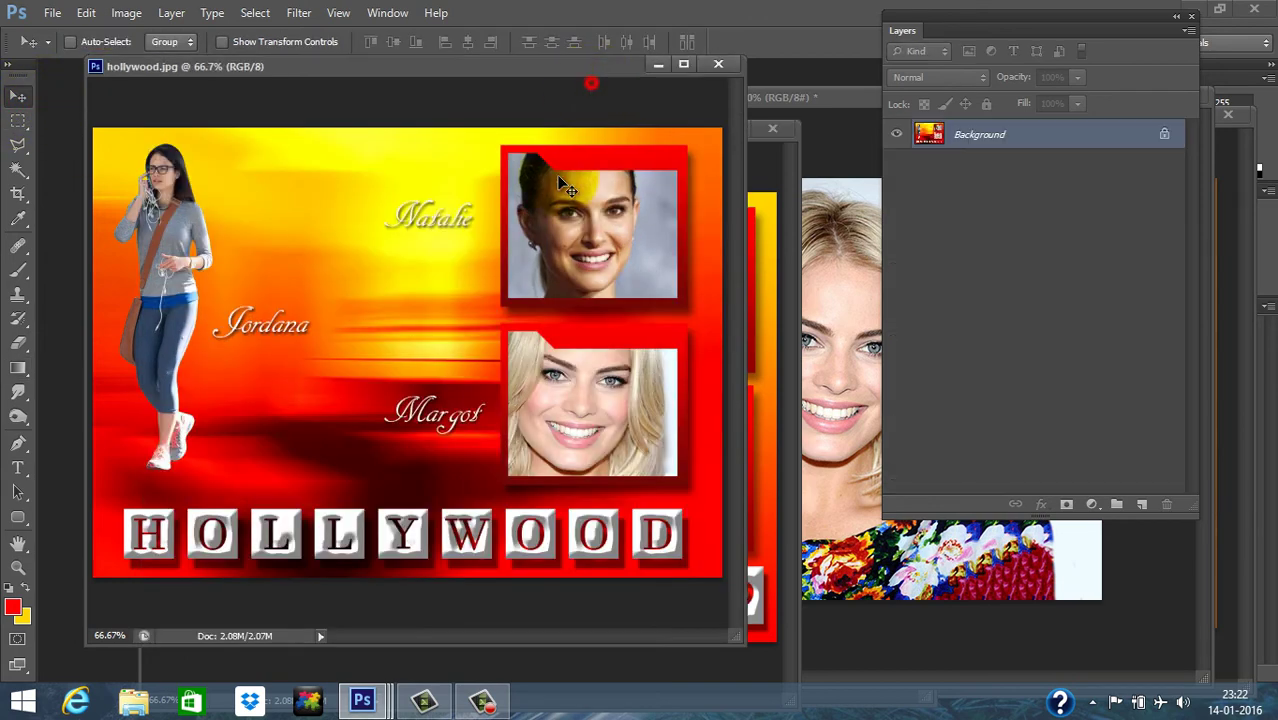
click(783, 393)
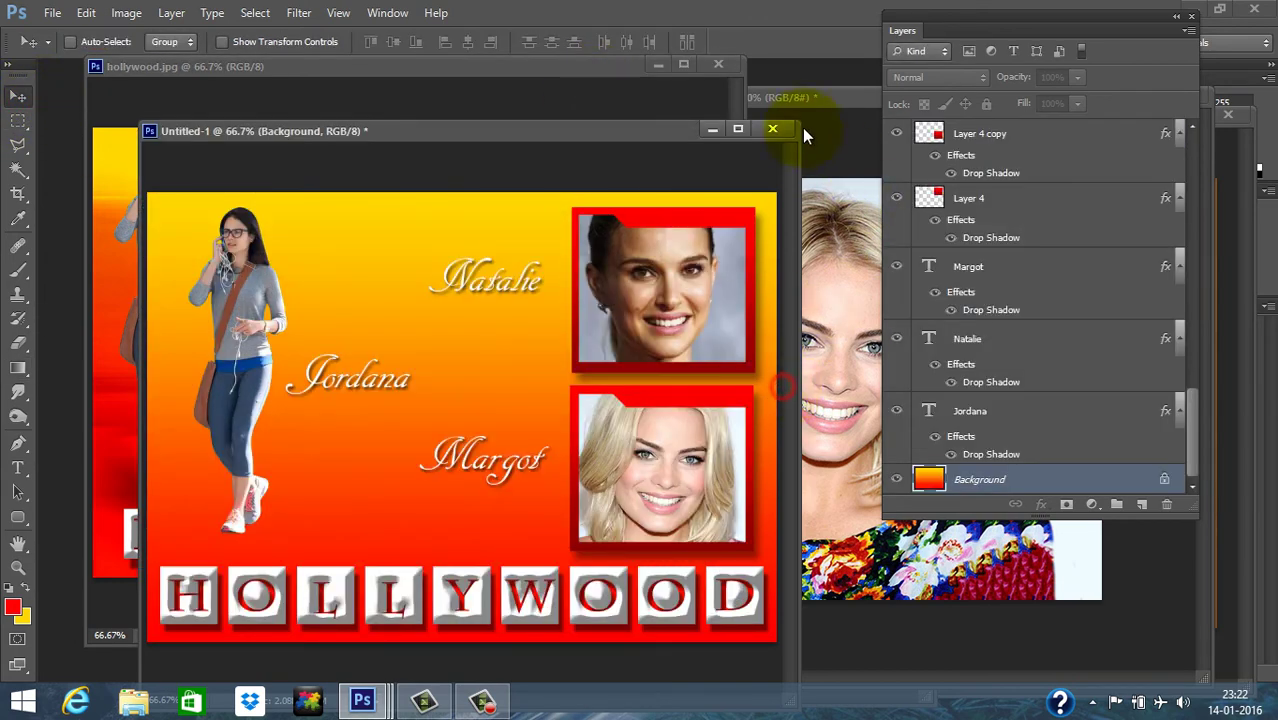
Step: Copy the entire bedroom.jpg image and paste it into the collage directly above the Background layer
click(1191, 19)
click(1236, 208)
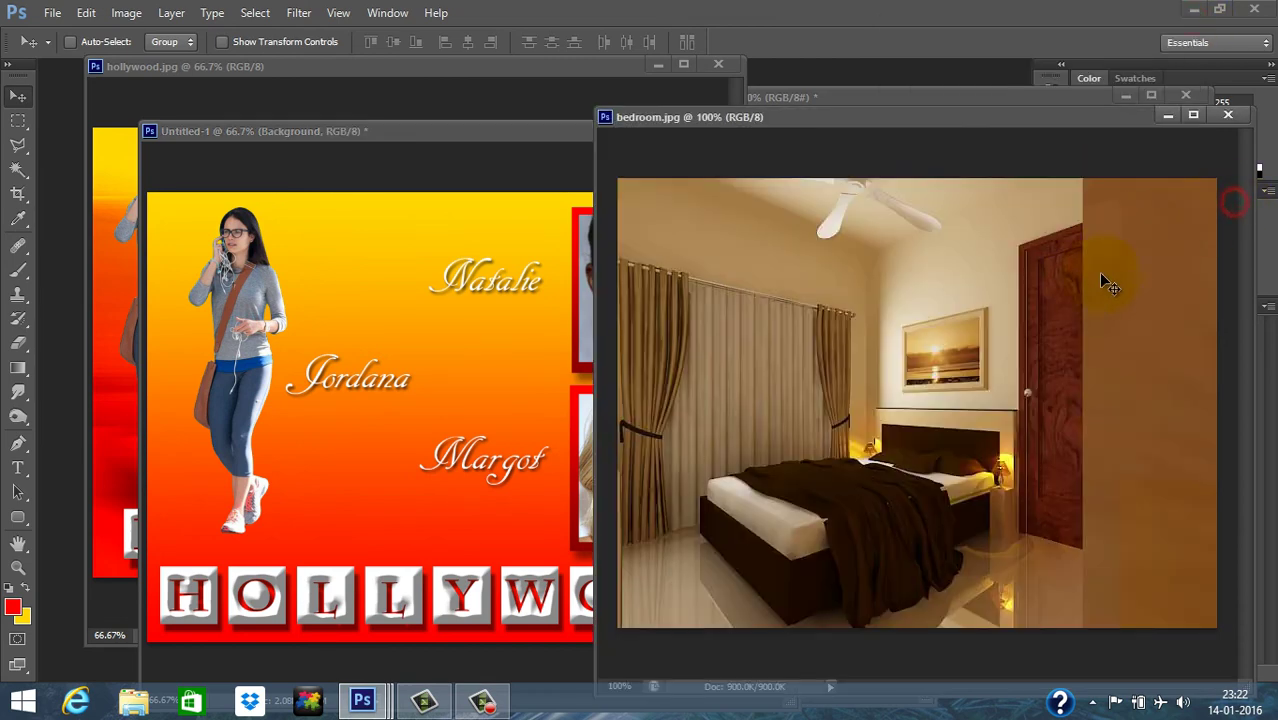
click(255, 12)
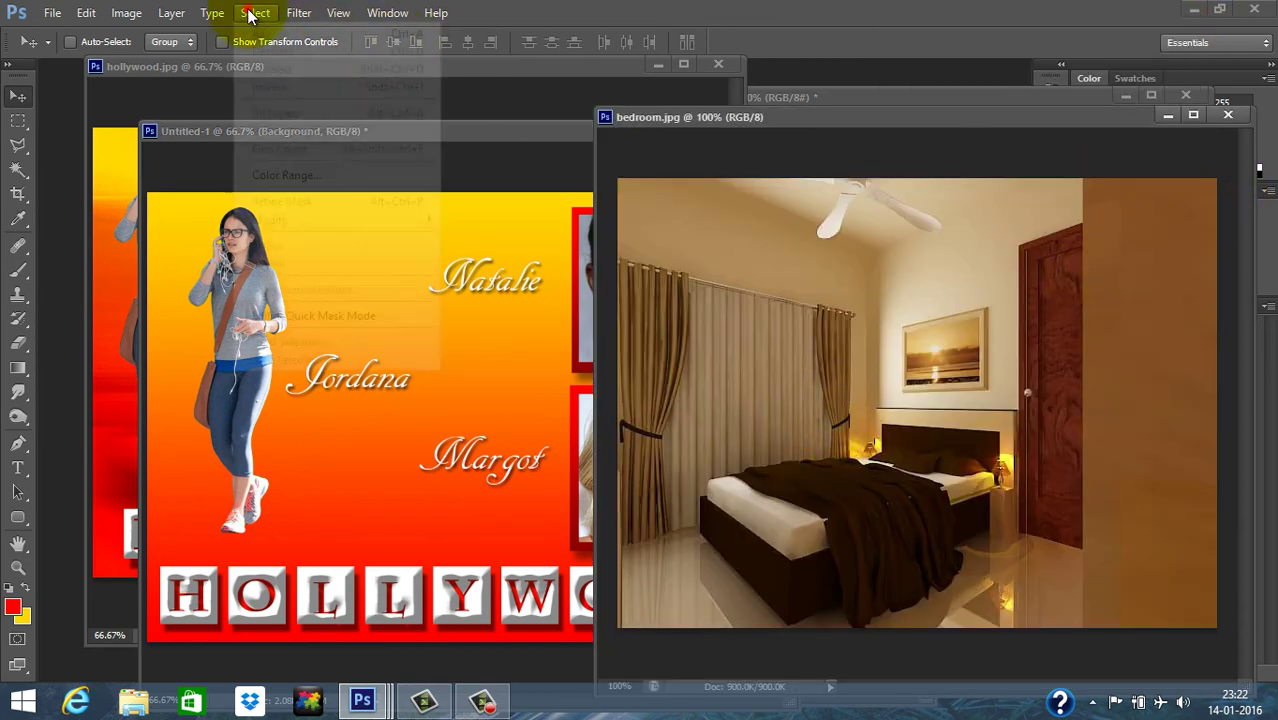
click(290, 39)
click(86, 12)
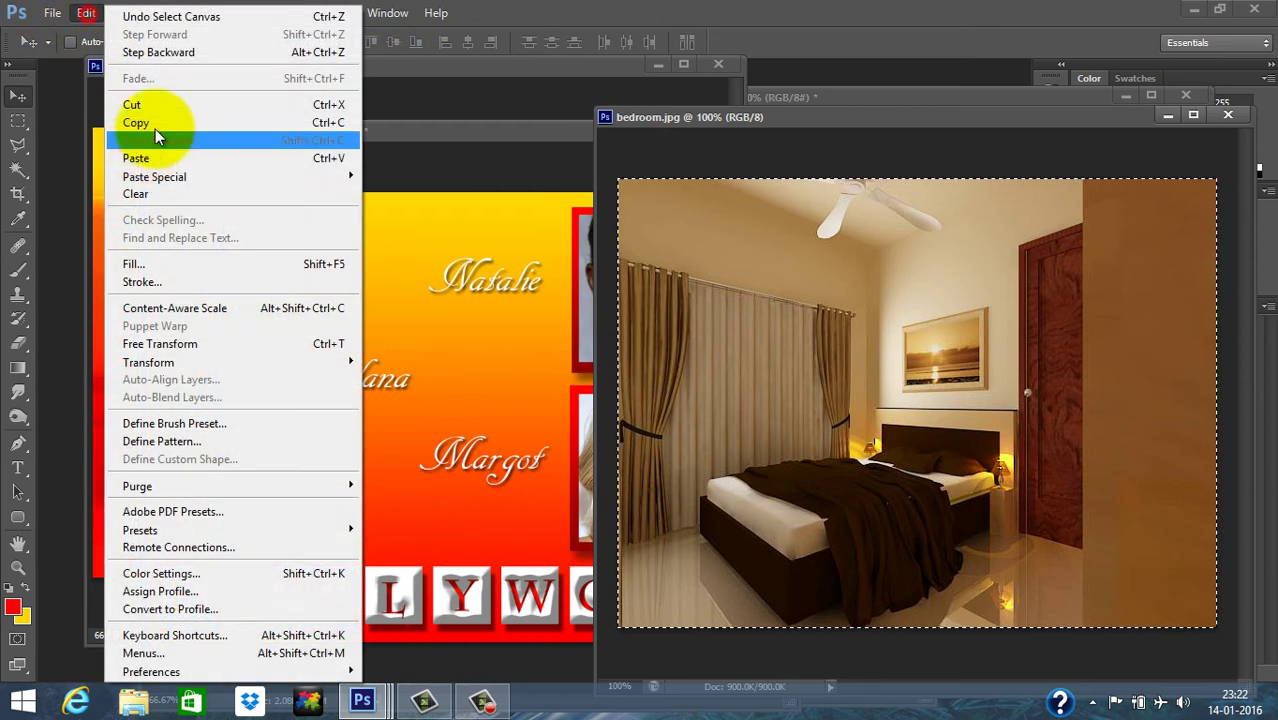
click(152, 128)
click(452, 152)
click(86, 12)
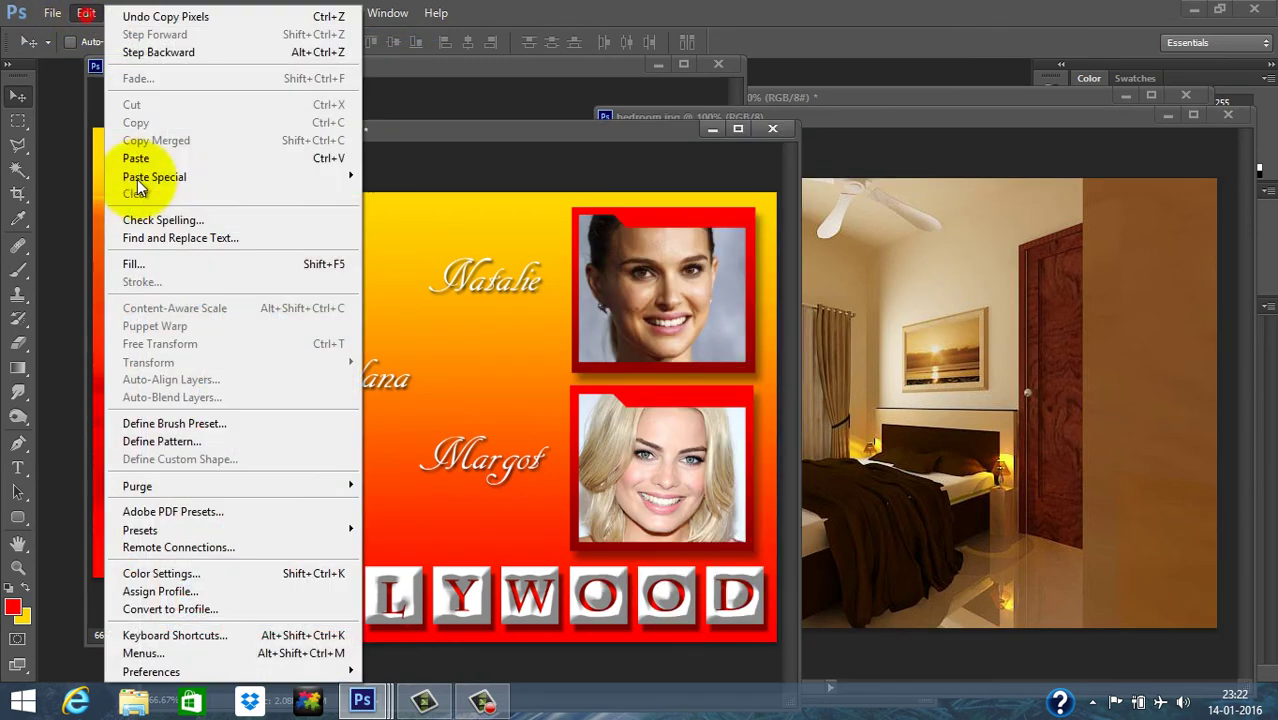
click(130, 157)
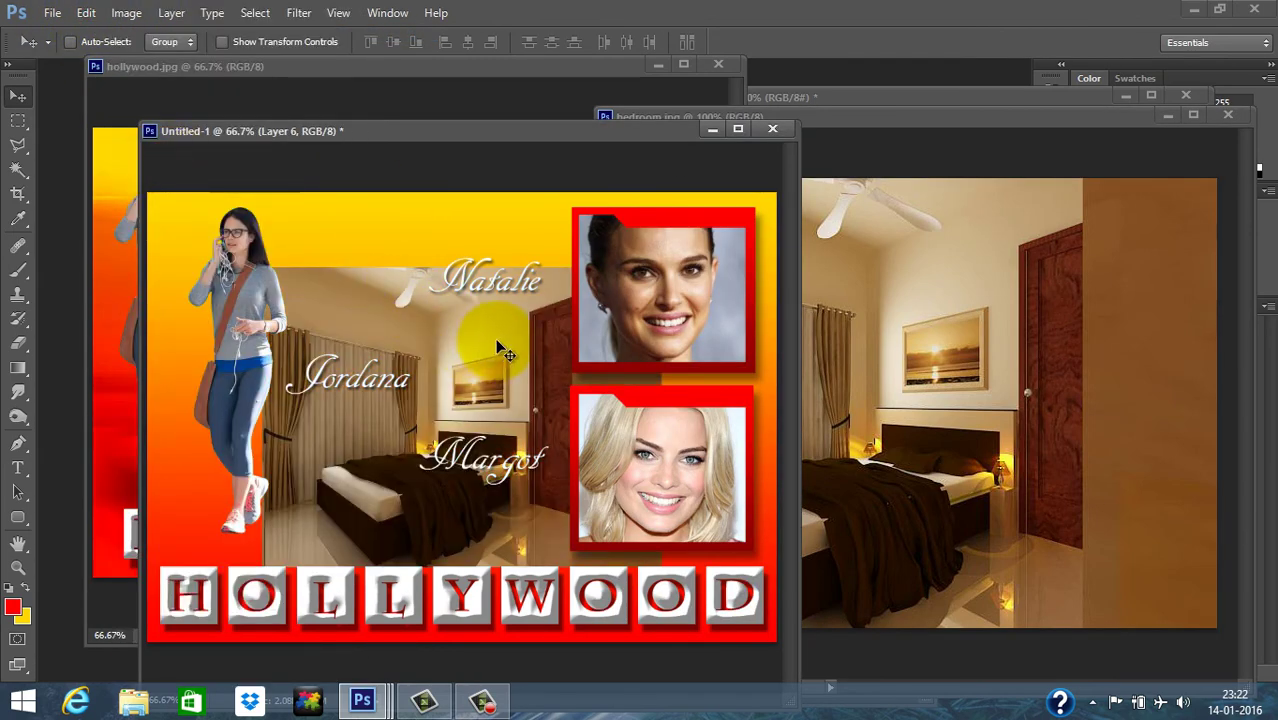
Step: Scale the pasted bedroom picture to about 163% so it covers the whole canvas, and shift it slightly to the right
key(ctrl+t)
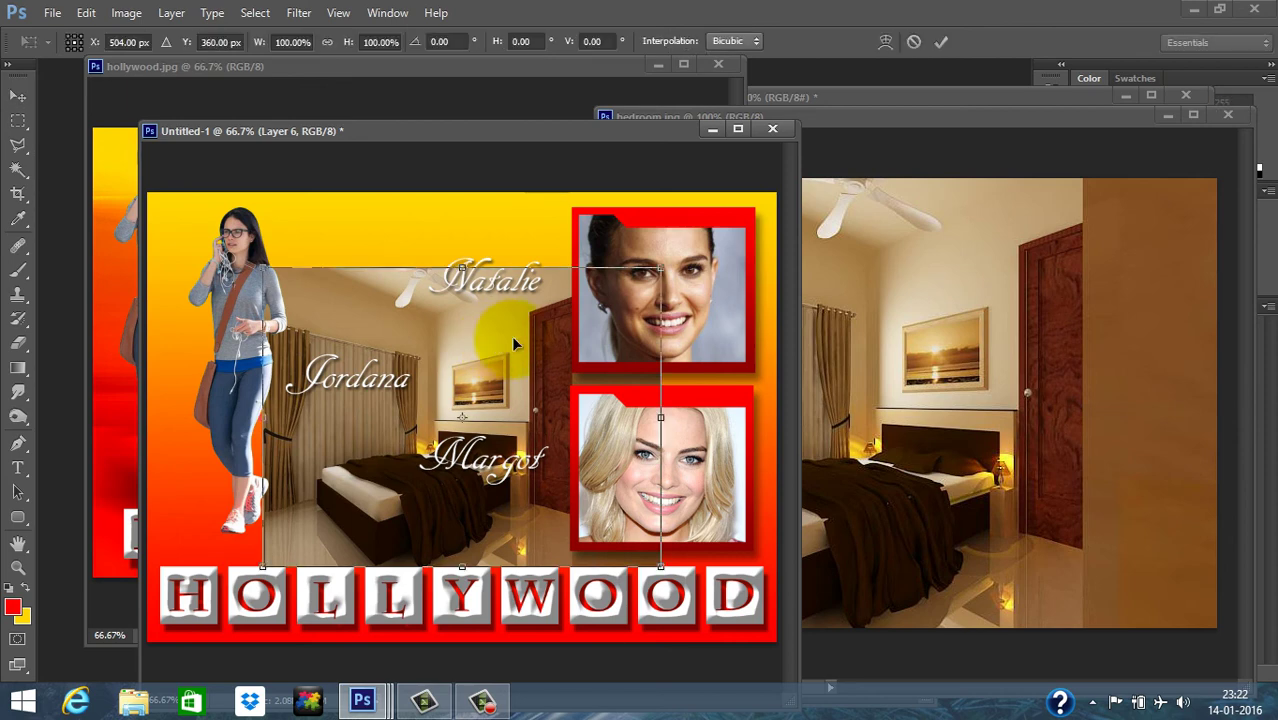
drag(662, 268, 777, 182)
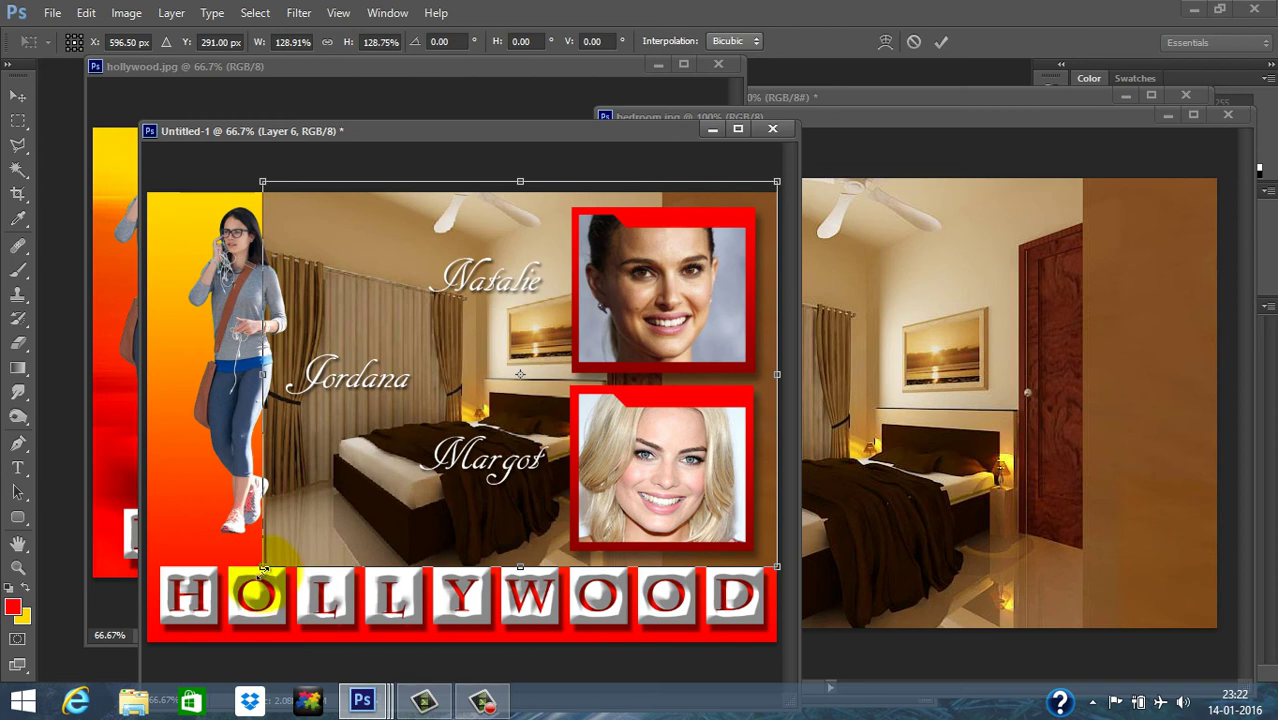
drag(262, 566, 145, 668)
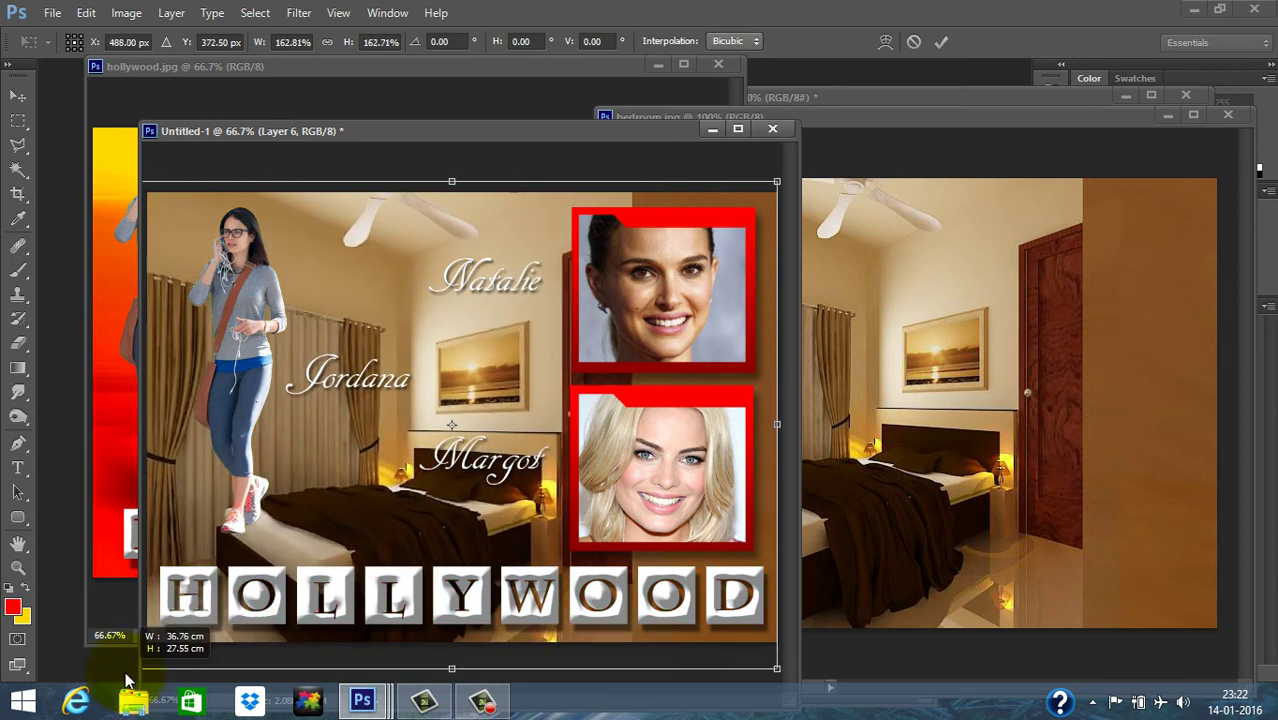
double_click(640, 585)
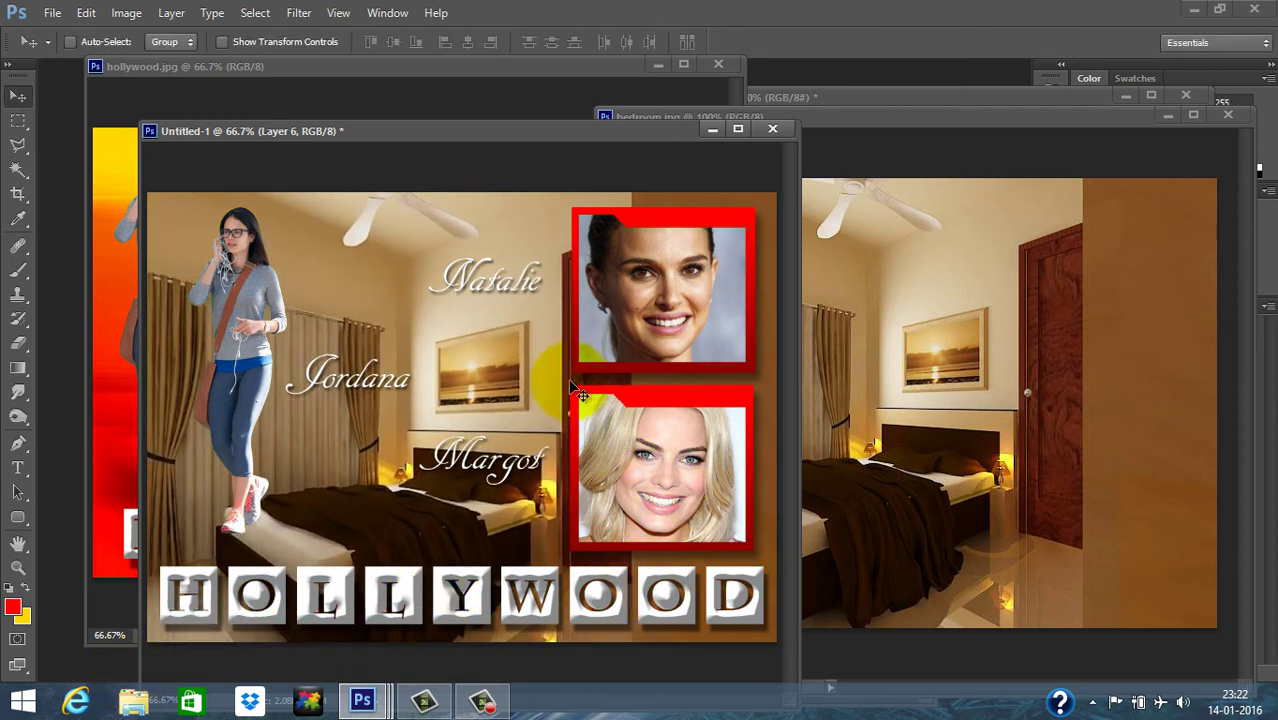
drag(492, 356, 504, 359)
Step: Display the collage's layer list down to the bedroom layer just above Background
click(298, 13)
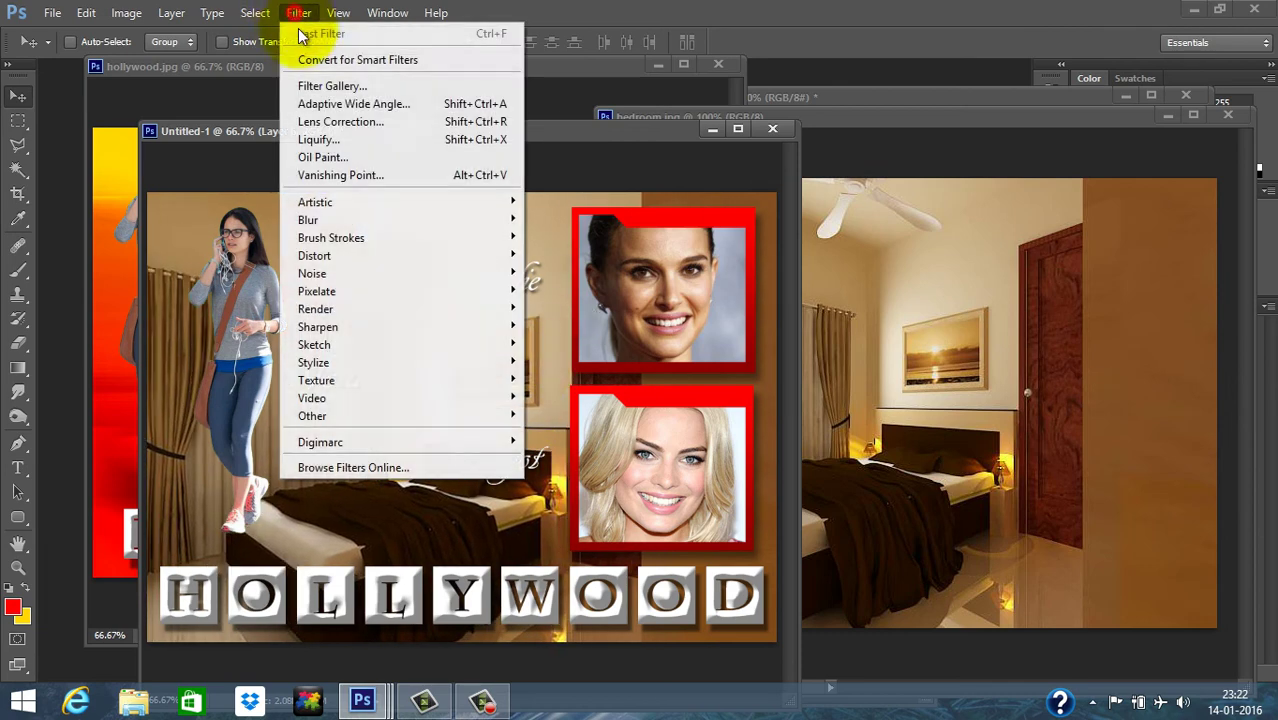
click(573, 260)
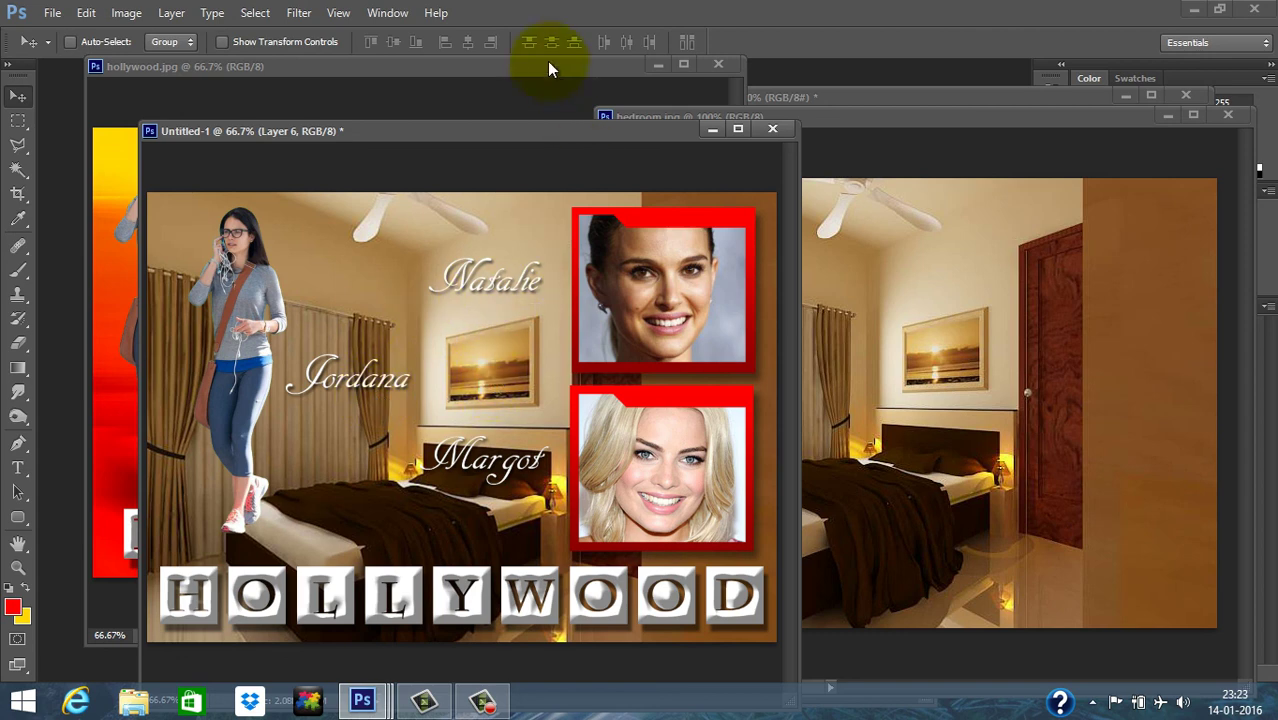
click(386, 12)
click(466, 335)
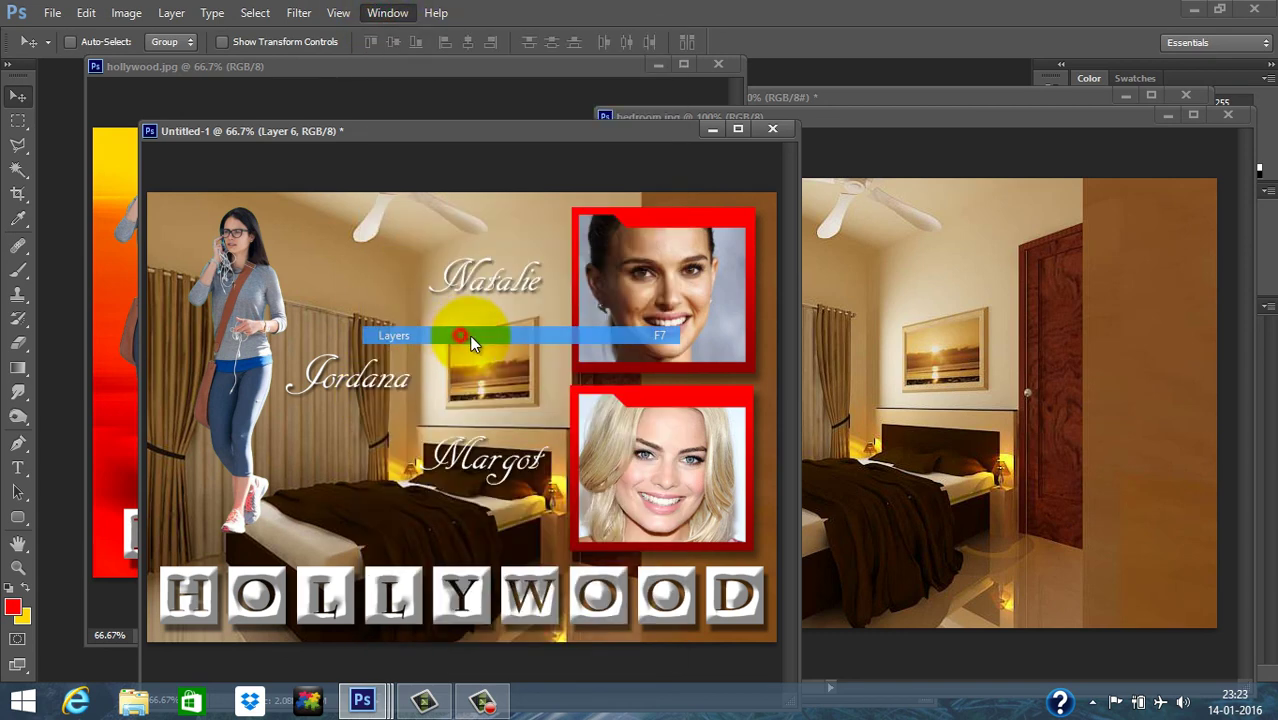
scroll(1089, 389, down, 5)
scroll(1089, 389, down, 10)
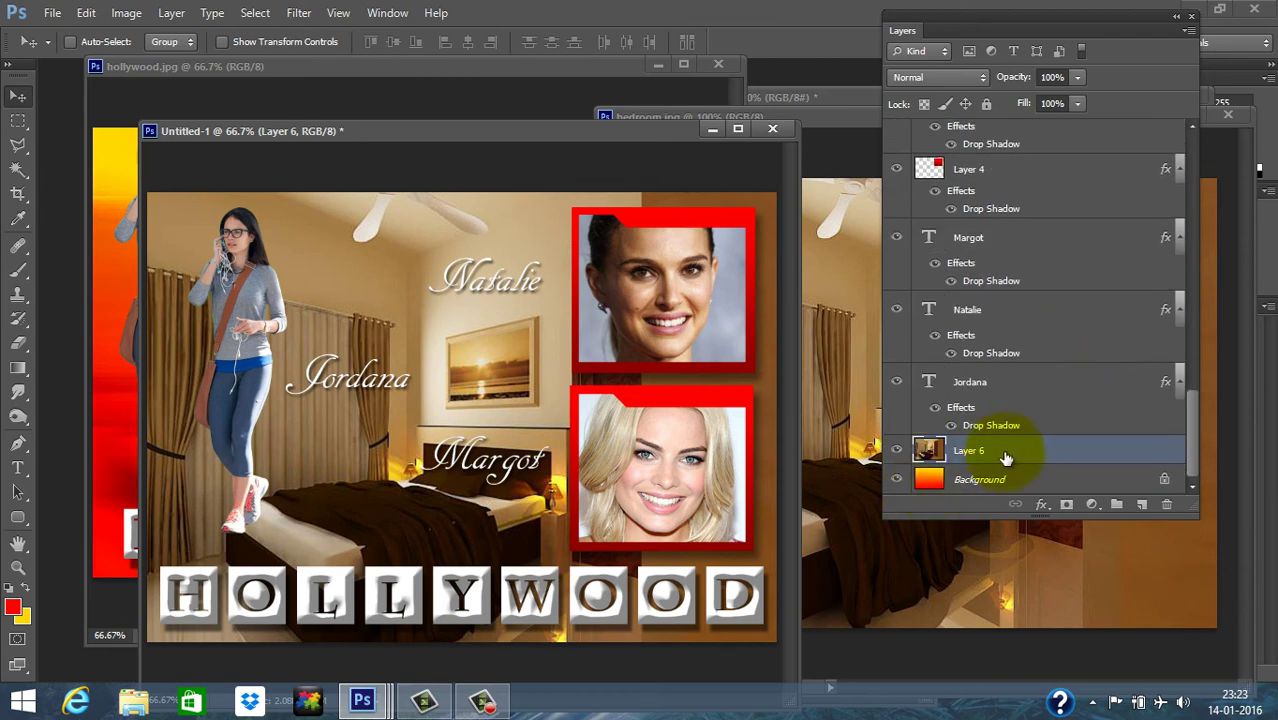
Step: Try the bedroom layer above Layer 4 in the stacking order and return it to just above Background
drag(1012, 454, 1015, 175)
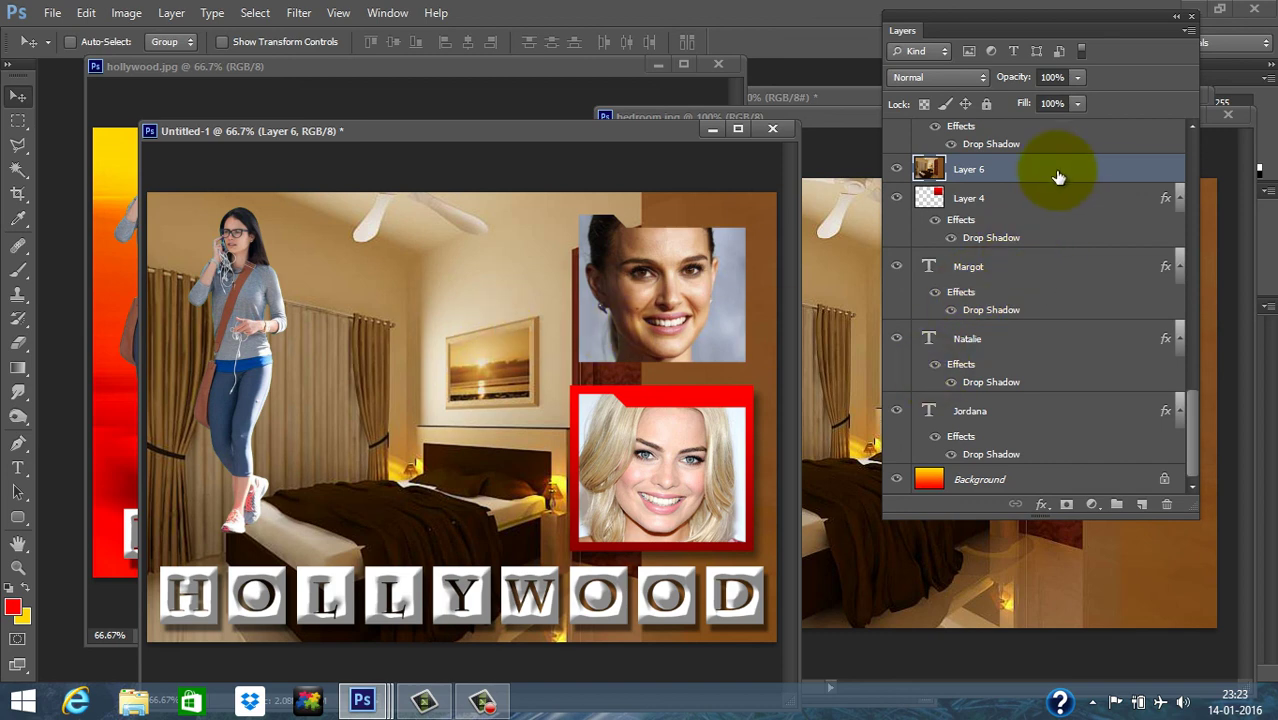
drag(1056, 172, 1033, 457)
Step: Apply a Motion Blur with angle 0° and distance 219 pixels to the bedroom layer
click(306, 14)
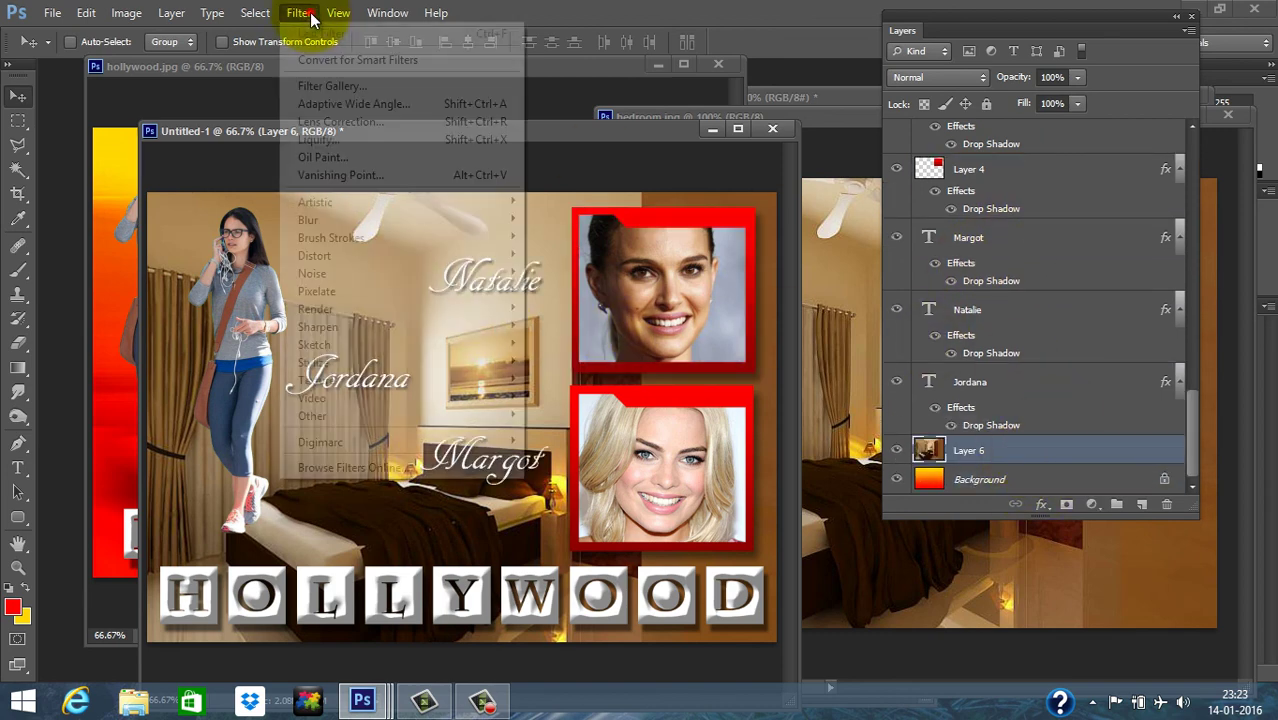
mouse_move(354, 219)
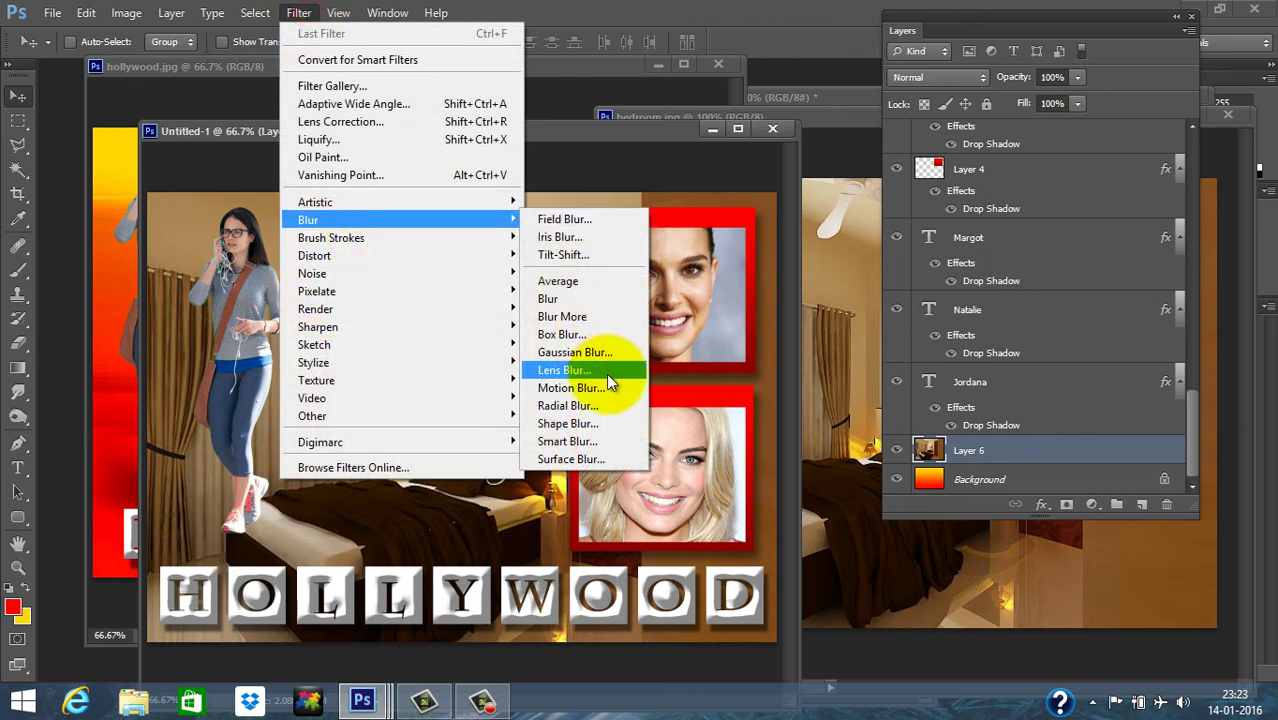
click(610, 388)
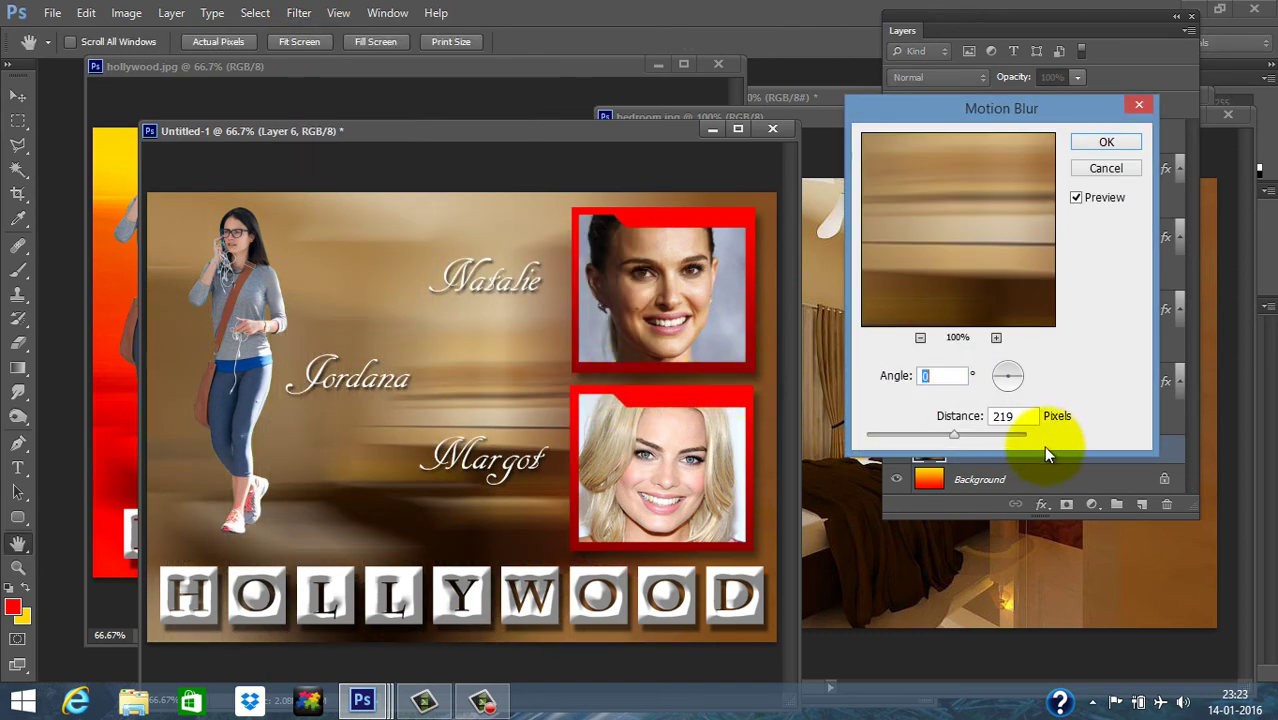
drag(1021, 417, 889, 418)
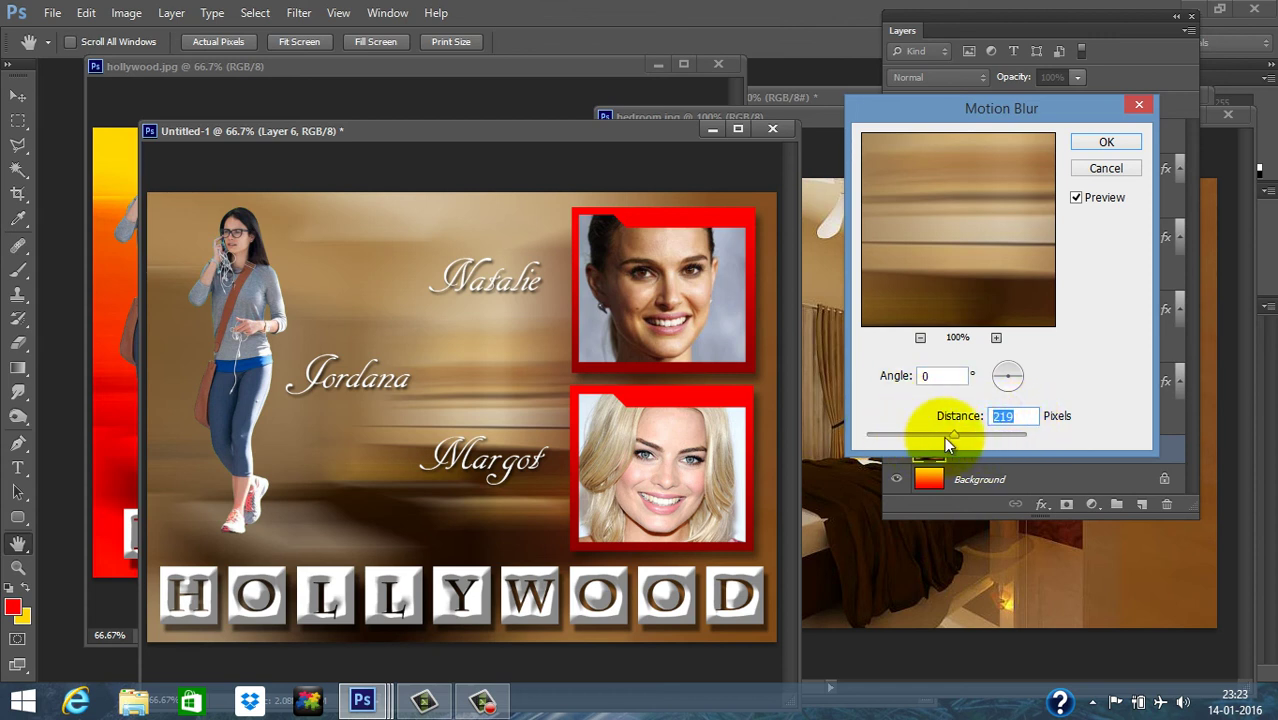
mouse_move(954, 437)
mouse_down()
mouse_move(937, 437)
mouse_move(951, 437)
mouse_up()
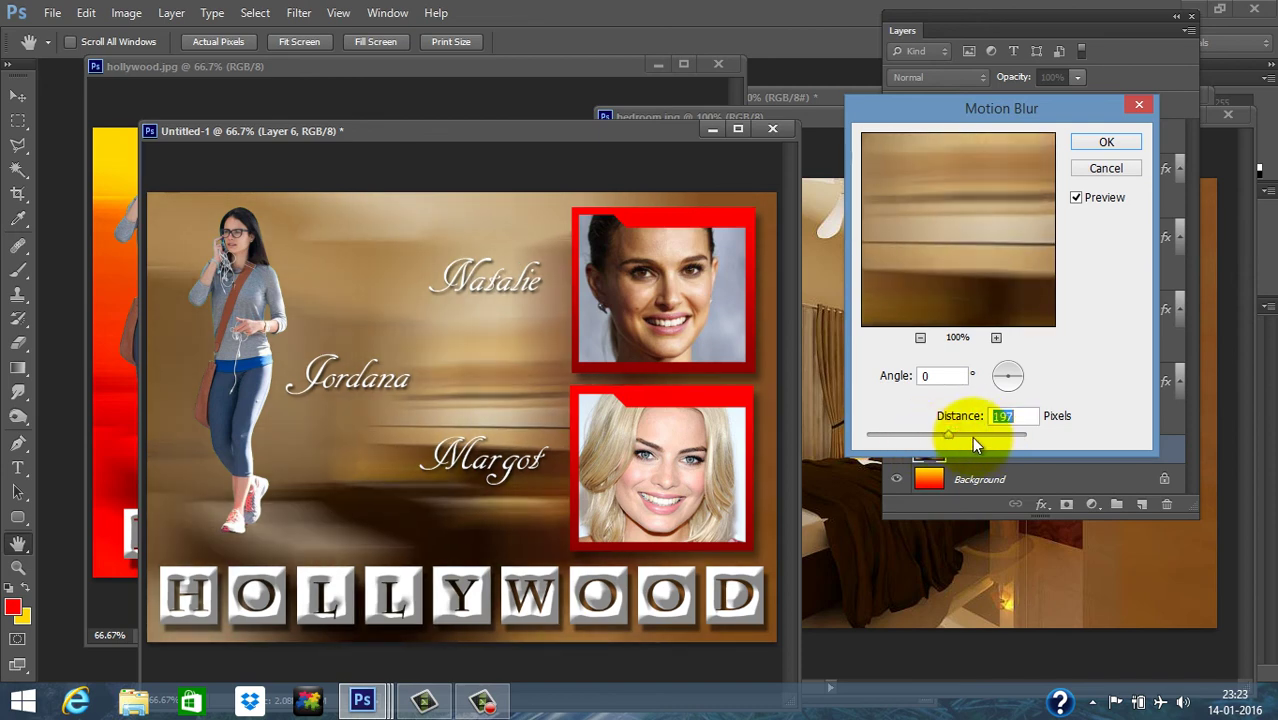
text(219)
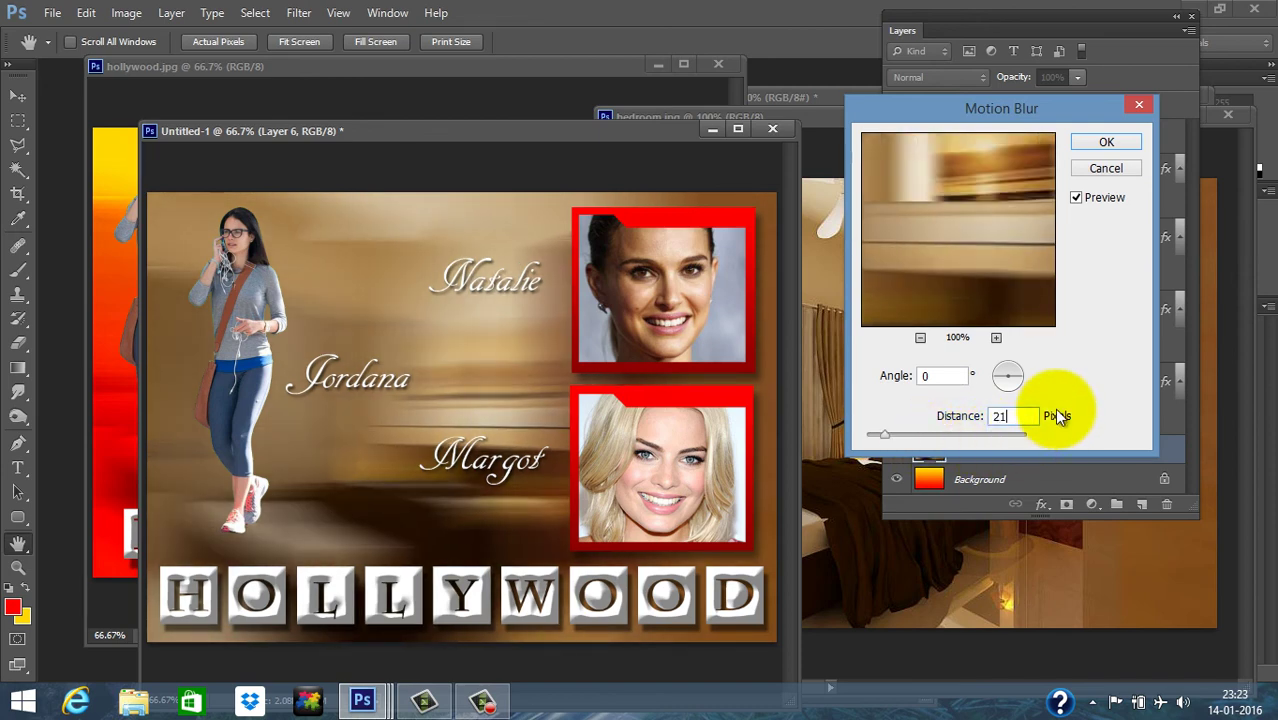
click(1104, 143)
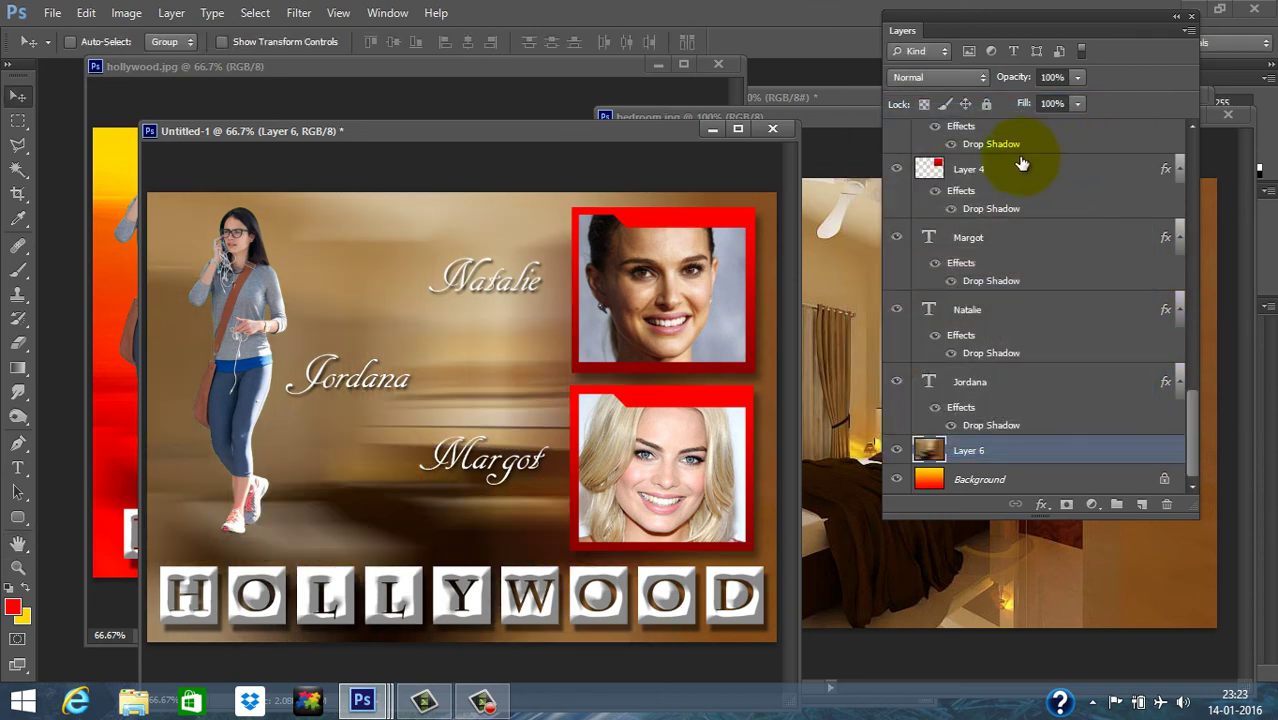
Step: Preview the blurred bedroom layer in successive blend modes from Normal through Vivid Light and back to Hard Light
click(971, 80)
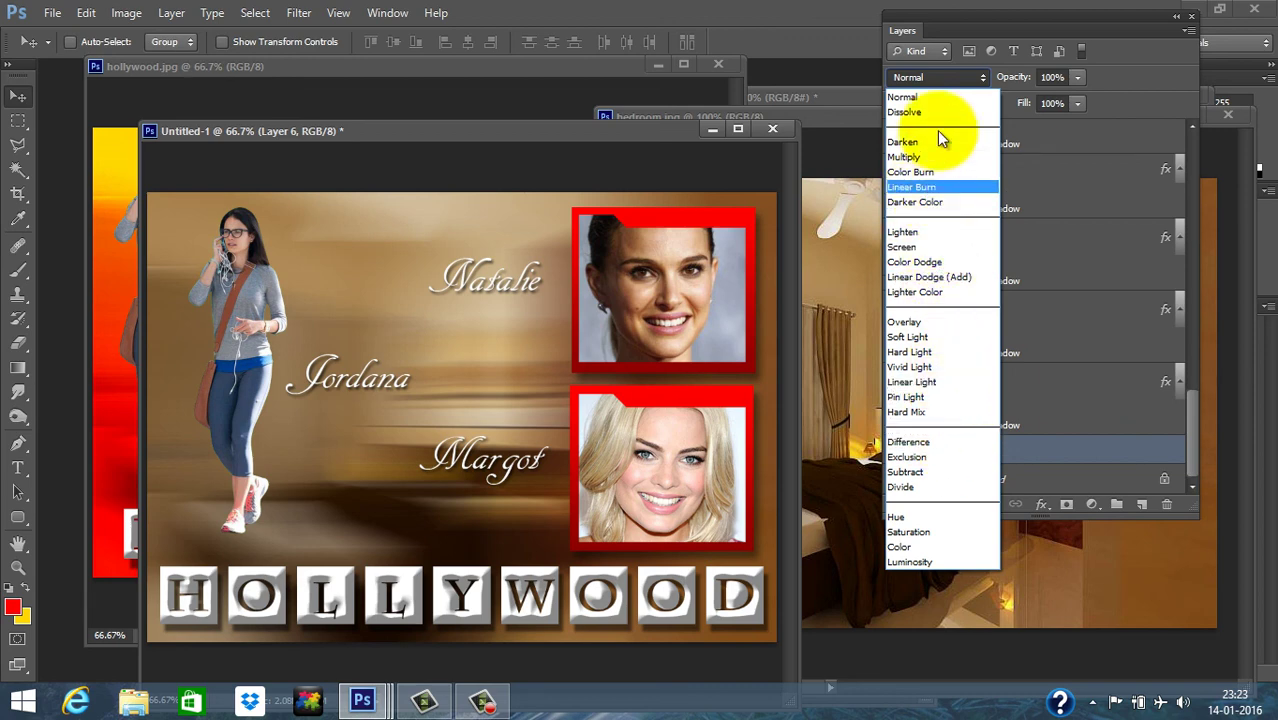
click(924, 99)
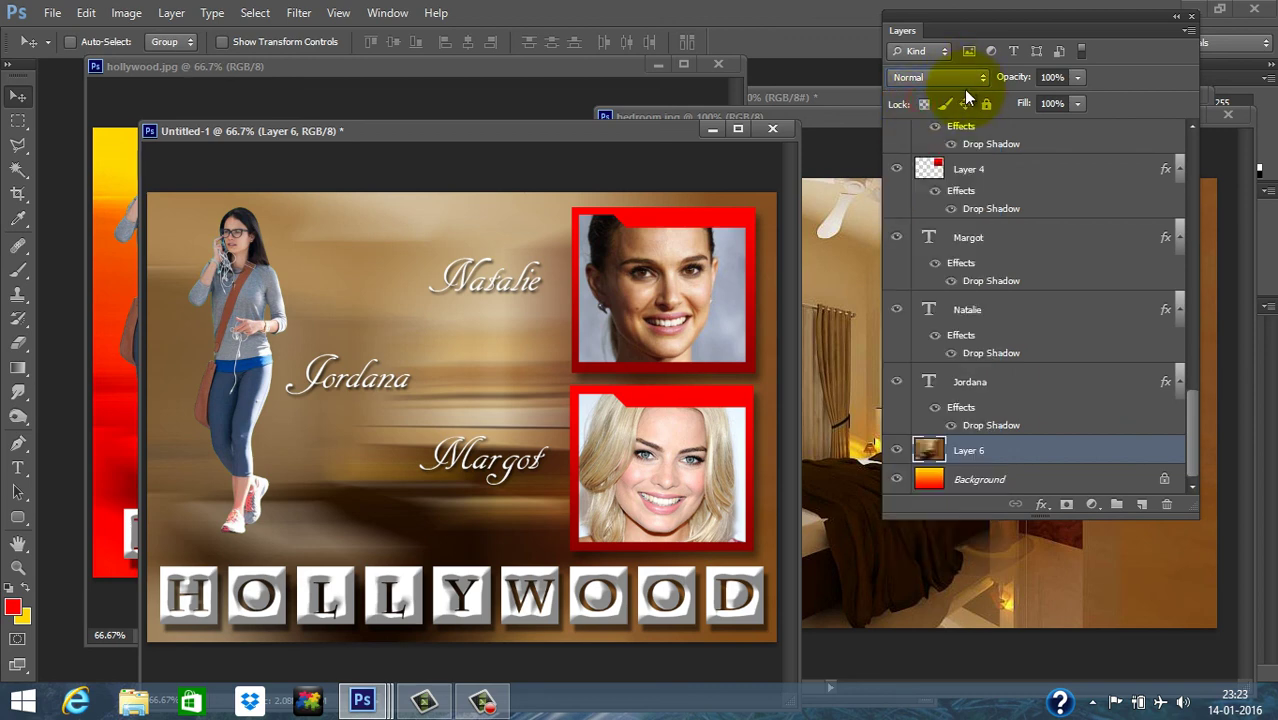
click(955, 78)
click(940, 106)
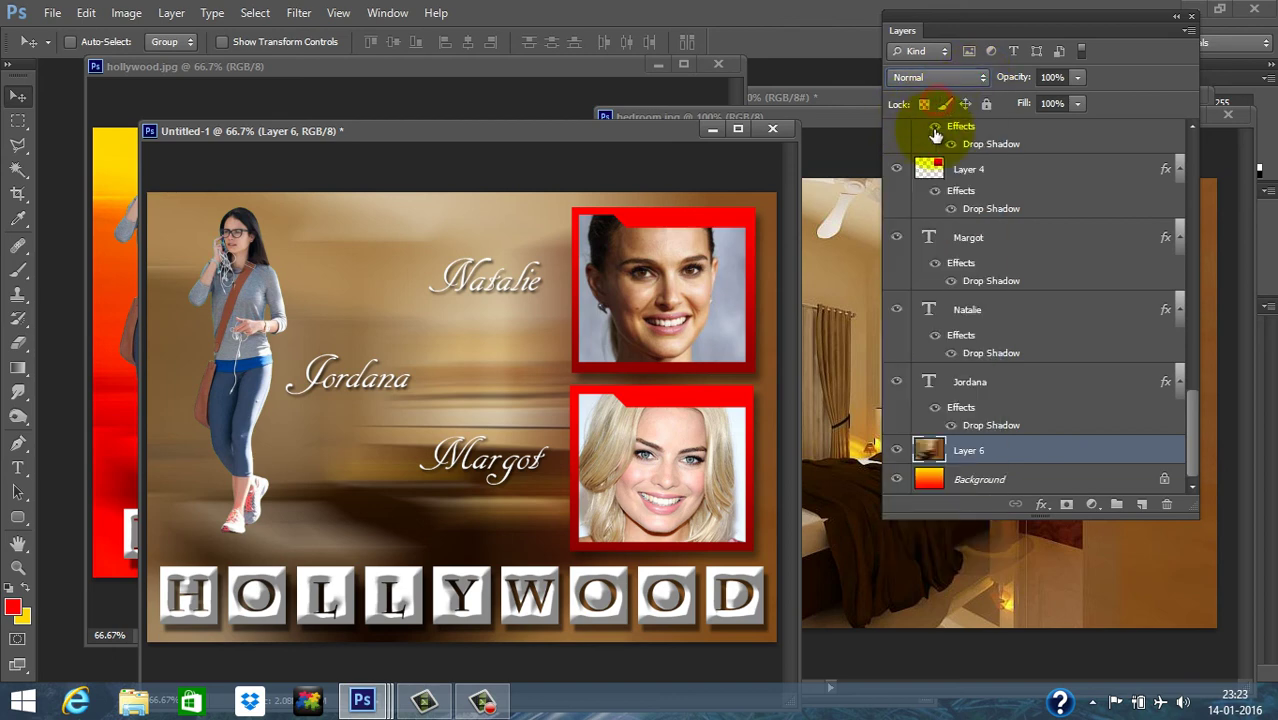
key(Down)
key(Down)
key(Down)
key(Down)
key(Down)
key(Down)
key(Down)
key(Down)
key(Down)
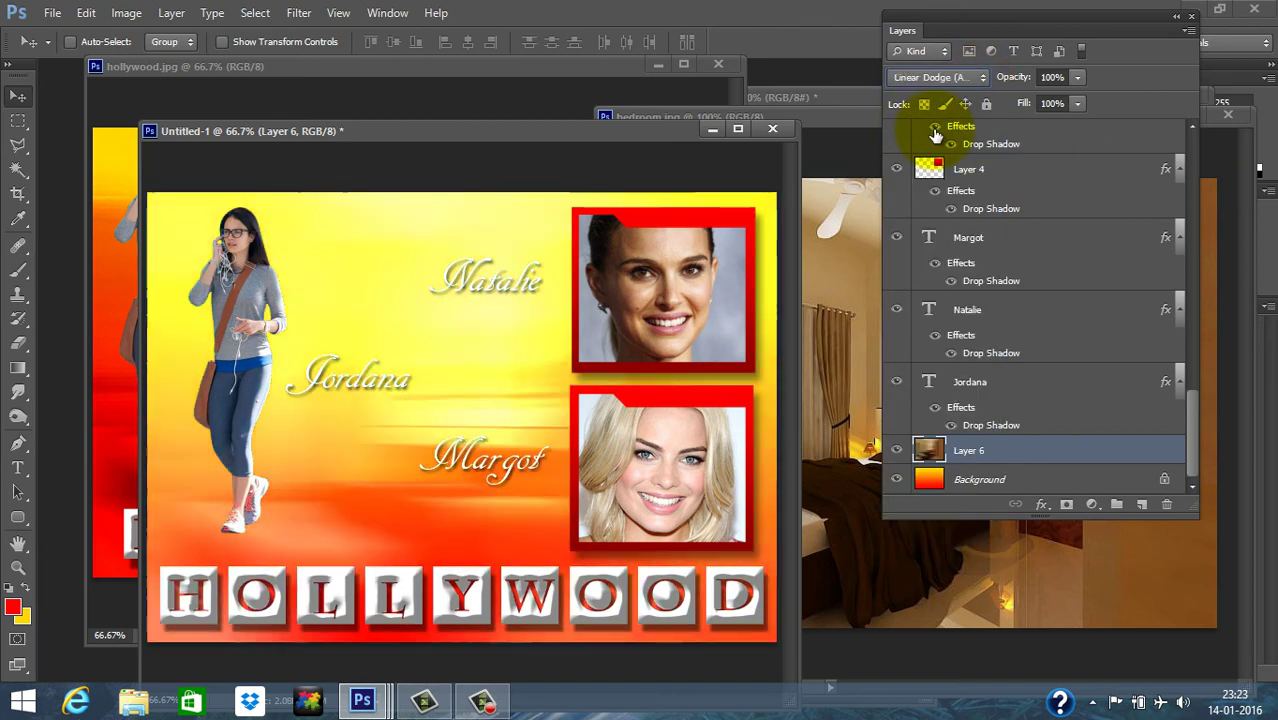
key(Down)
key(Down)
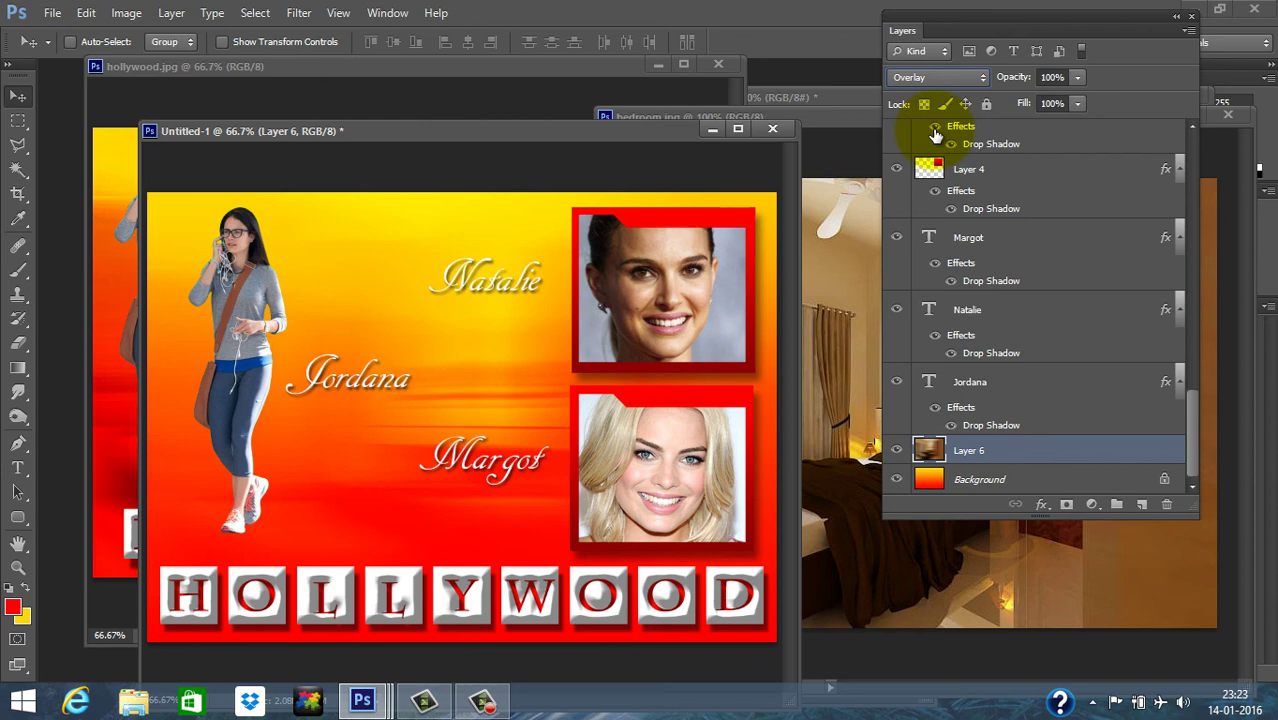
key(Down)
key(Down)
key(Down)
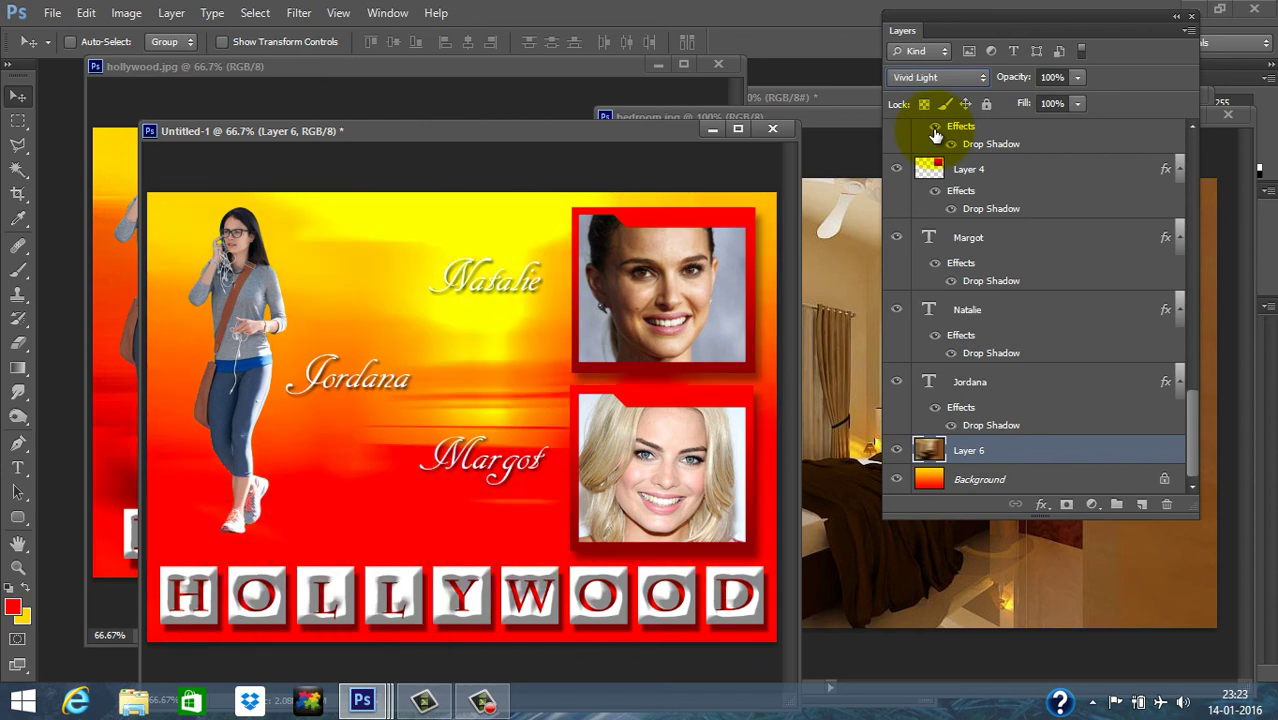
key(Up)
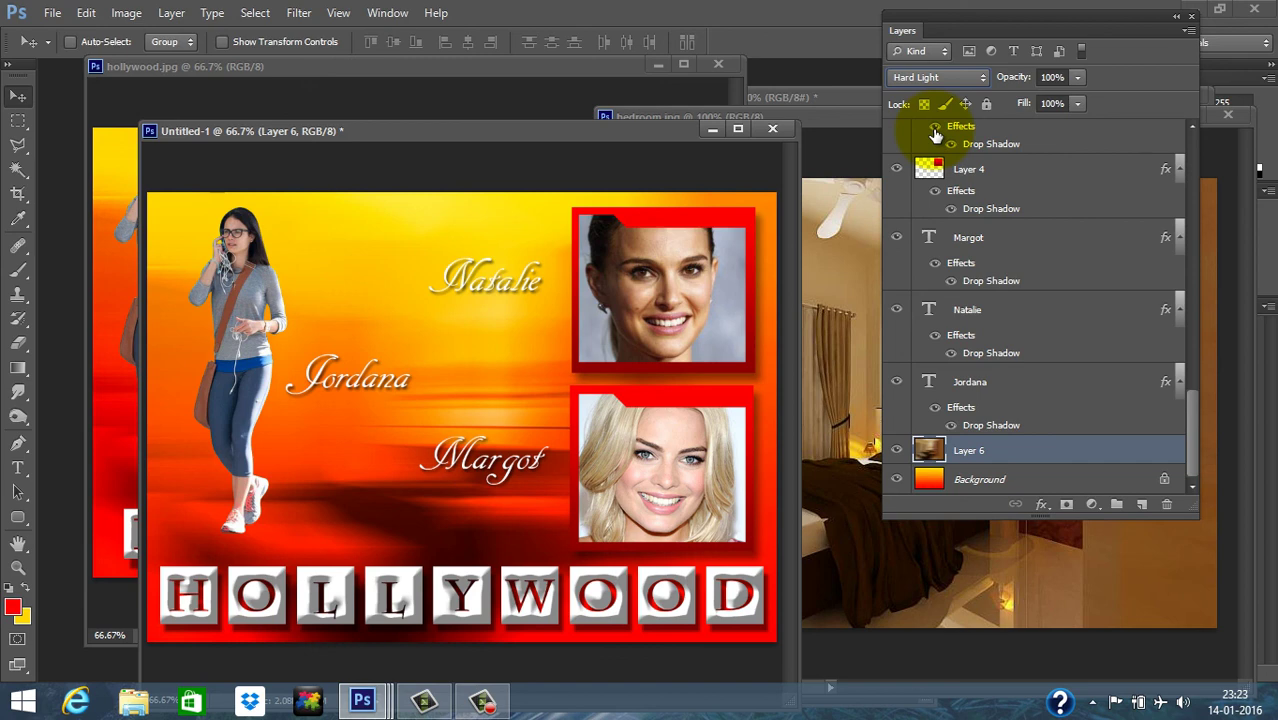
Step: Set the blurred bedroom layer's blend mode to Linear Light and move the collage window to compare it with hollywood.jpg
click(964, 84)
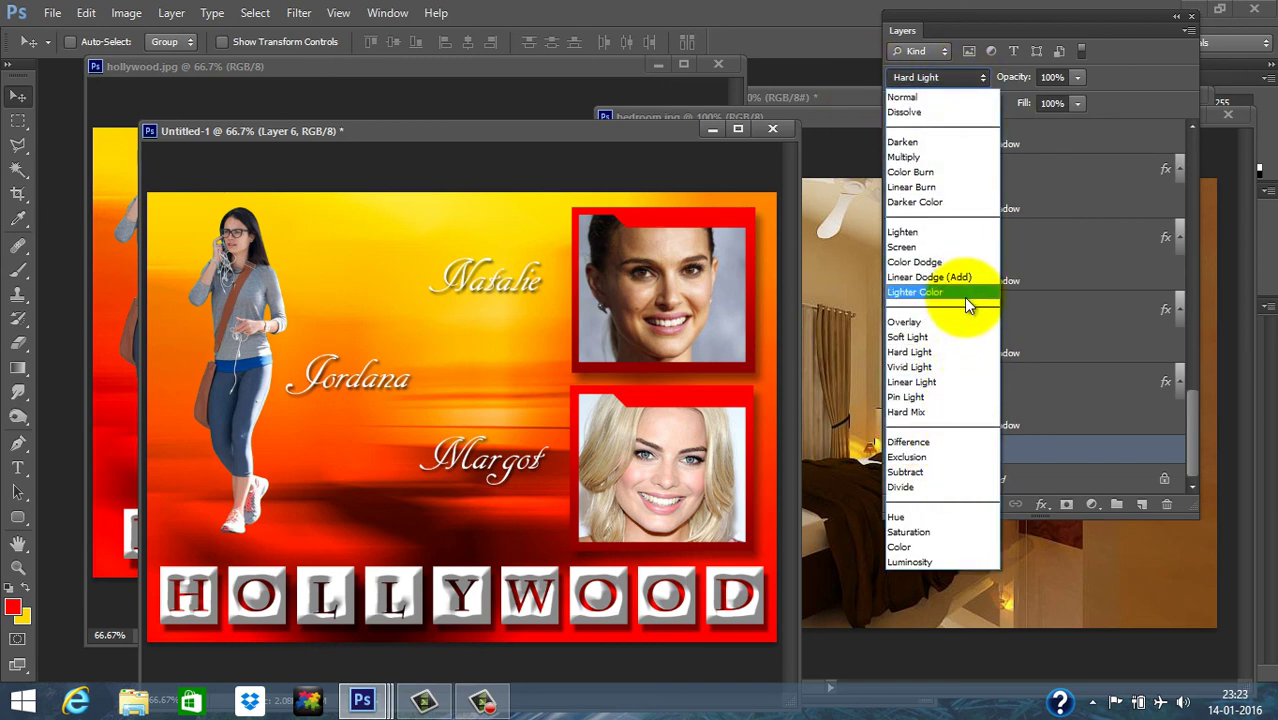
click(952, 383)
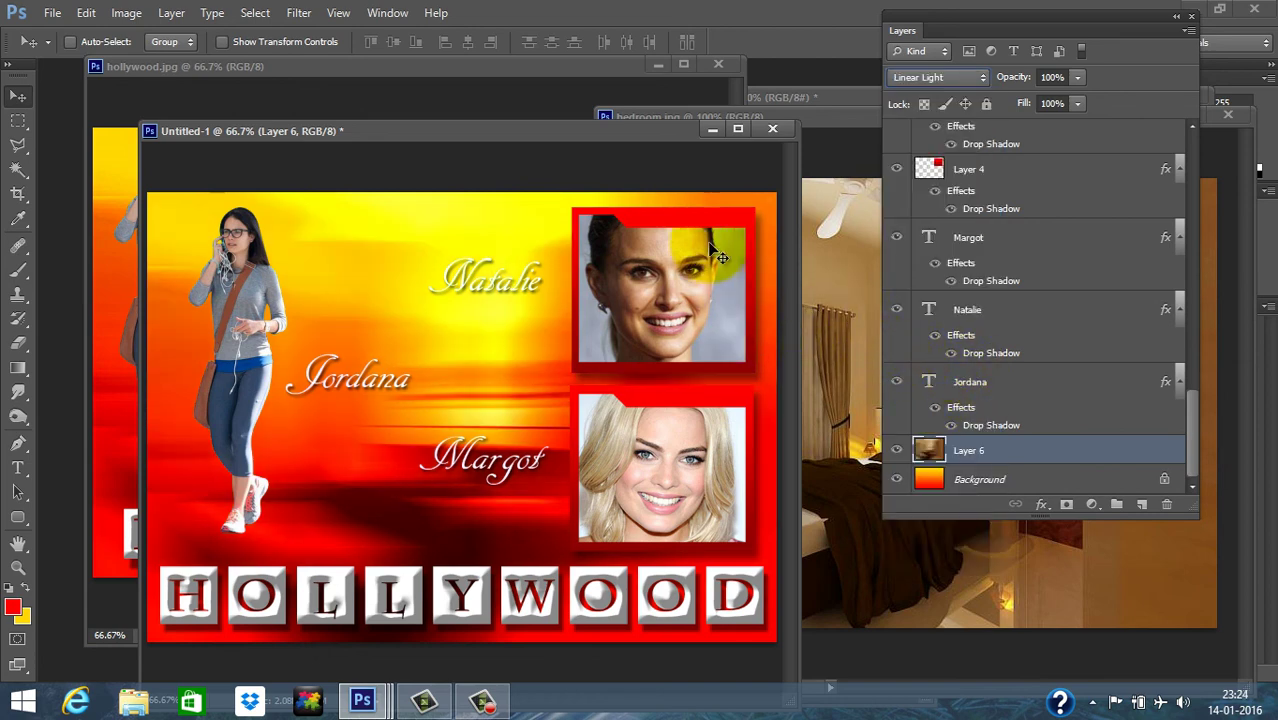
drag(535, 133, 588, 110)
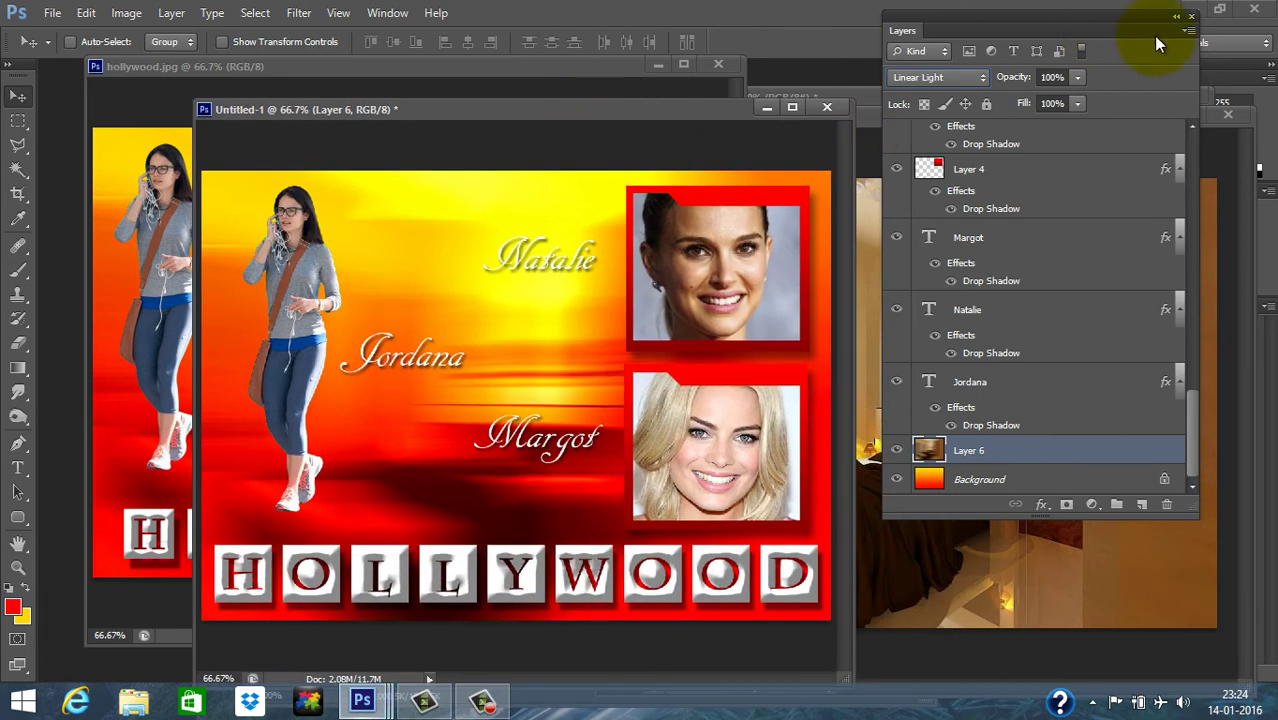
Step: Hide the layer list and close the bedroom photo and both portrait source images without saving their changes
click(1191, 16)
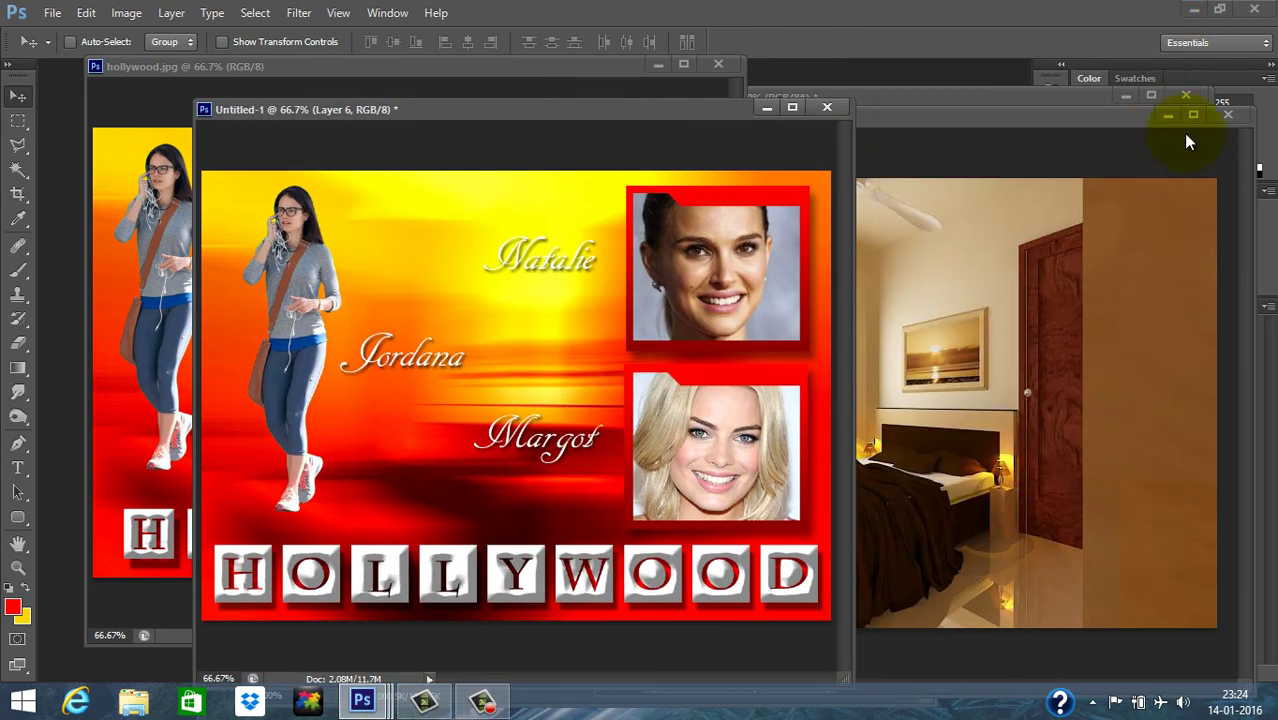
click(1228, 116)
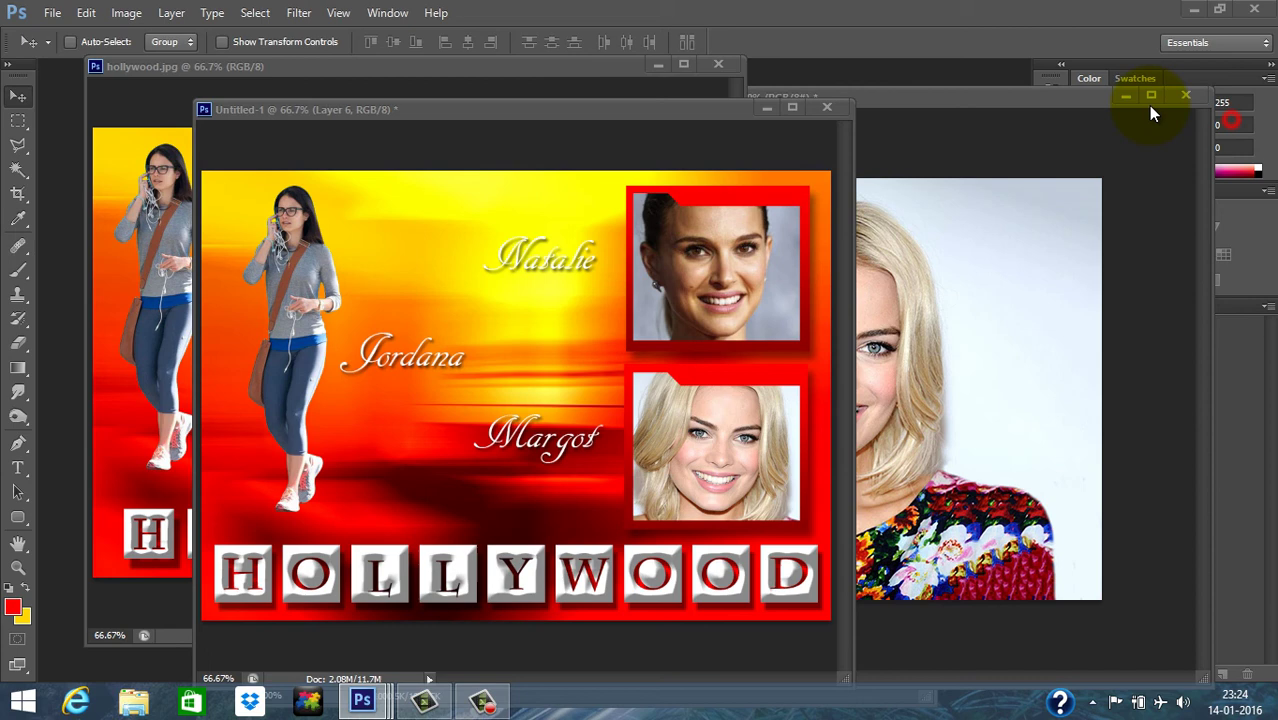
click(1187, 98)
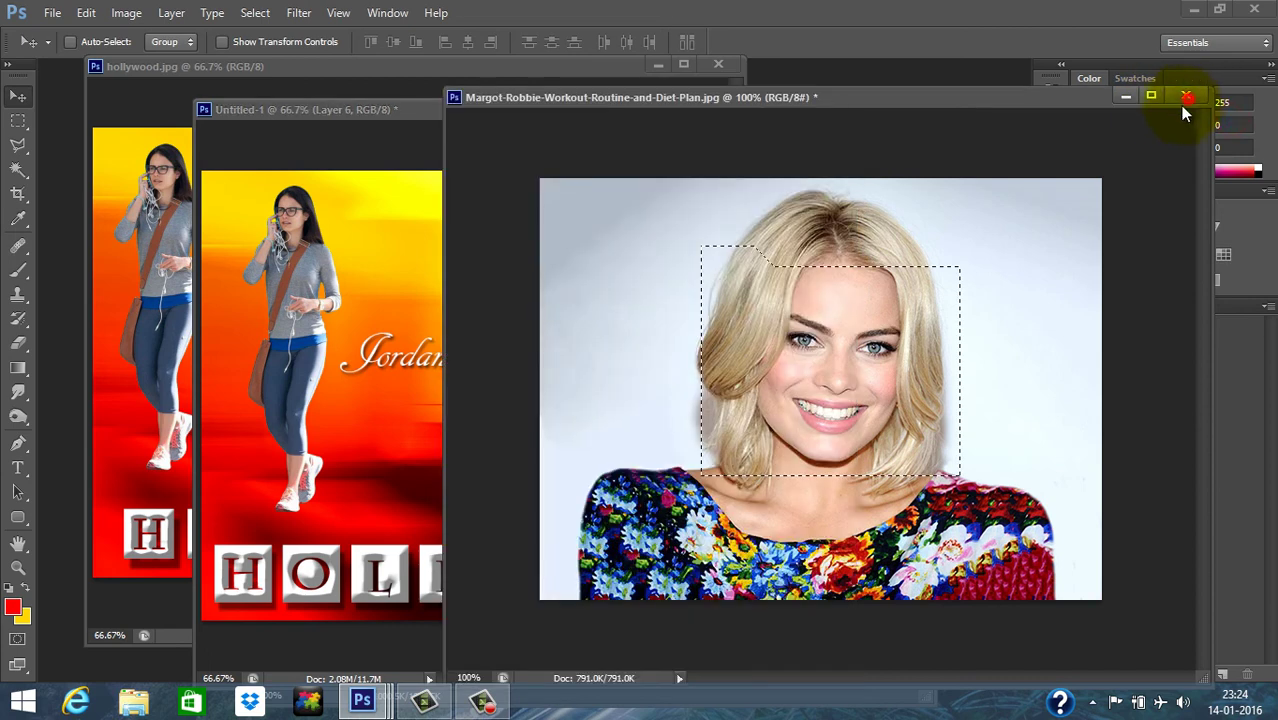
click(645, 279)
click(880, 228)
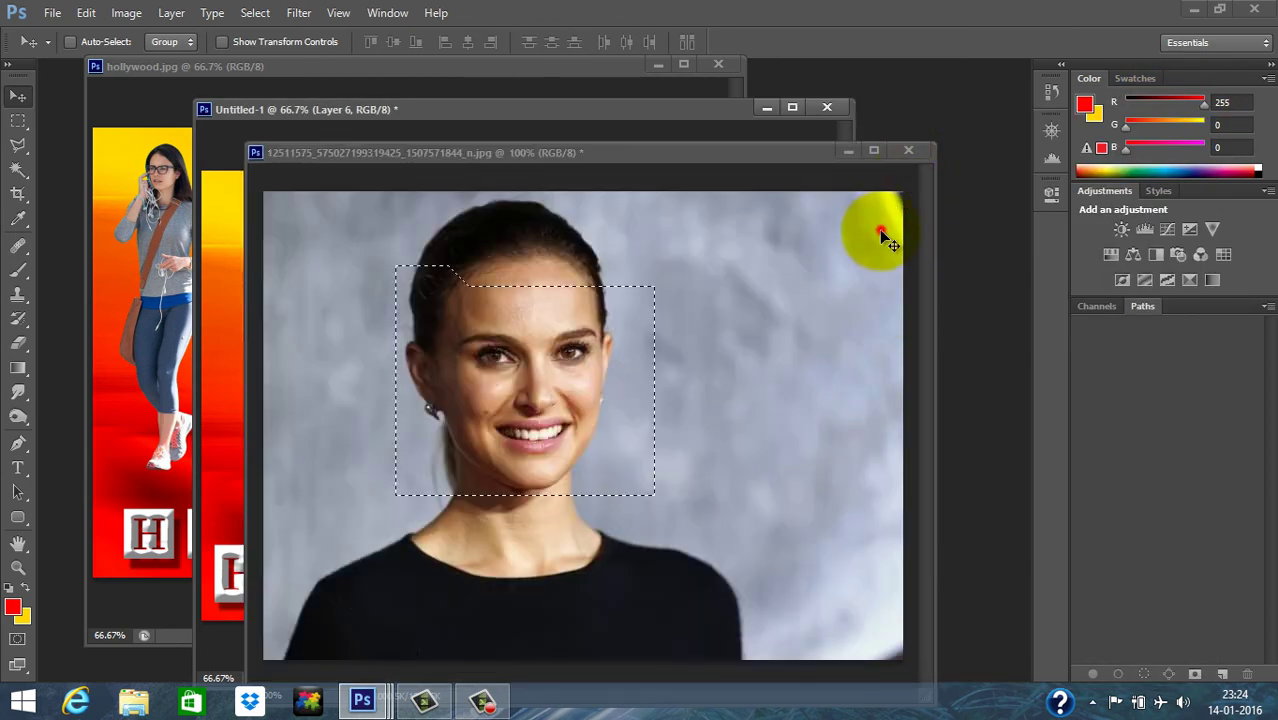
click(908, 150)
click(643, 285)
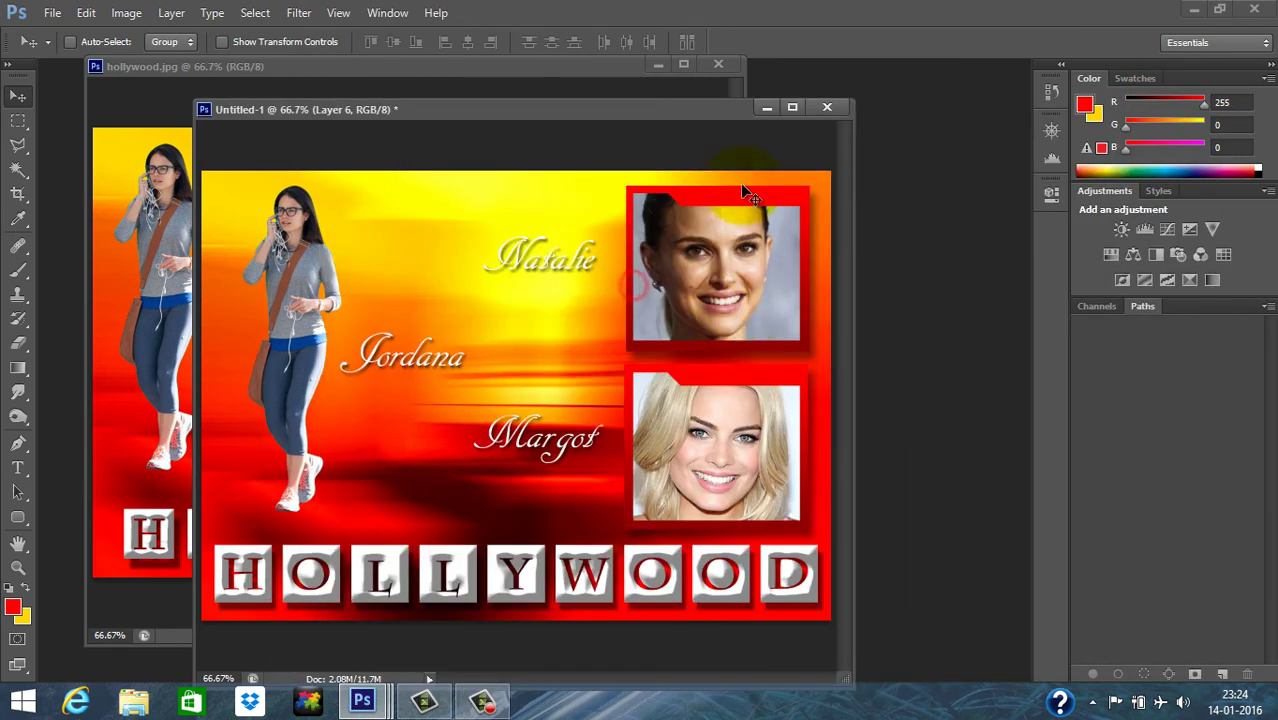
Step: Move and shrink the collage window beside hollywood.jpg and compare the two images by switching between them
drag(604, 107, 742, 100)
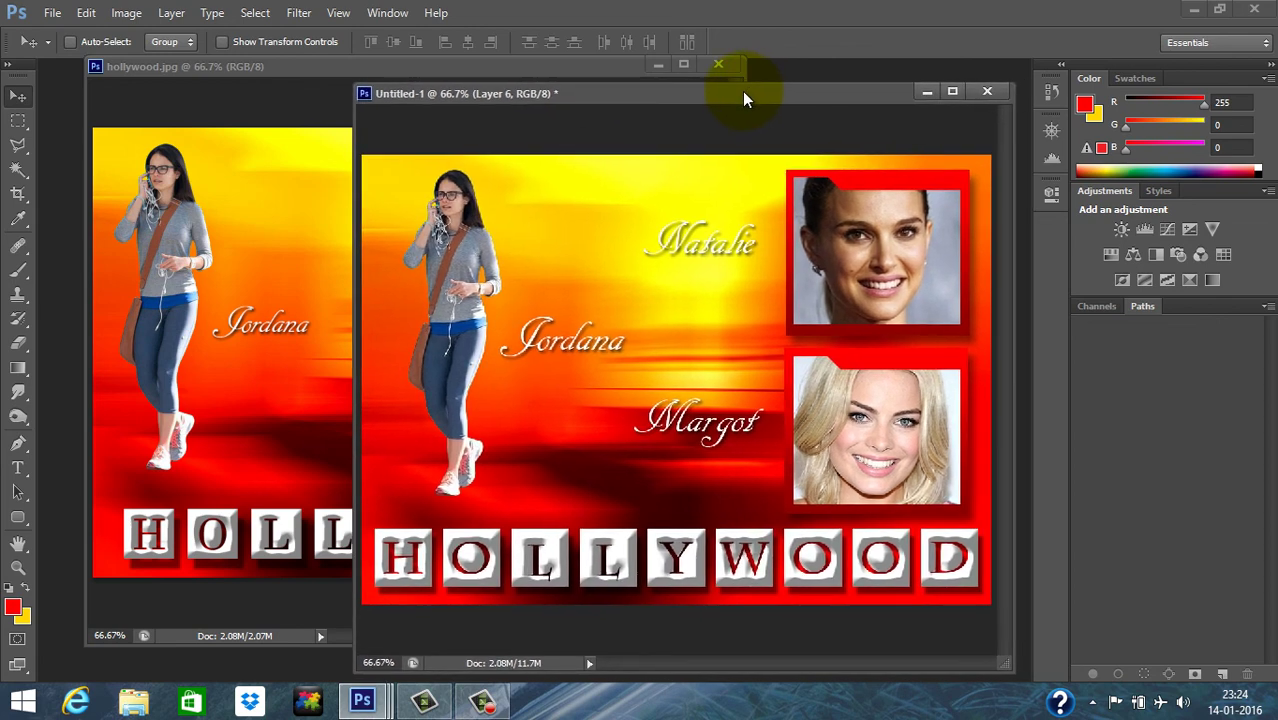
drag(1010, 662, 1014, 630)
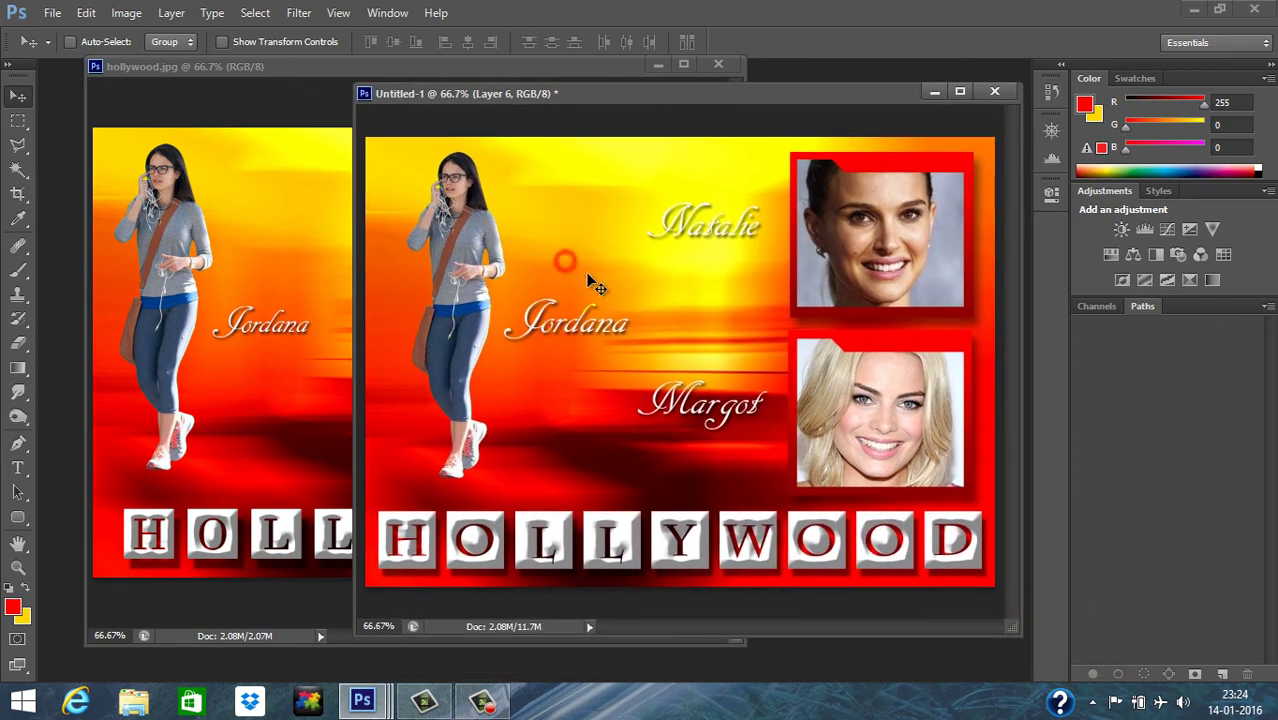
click(324, 375)
click(865, 384)
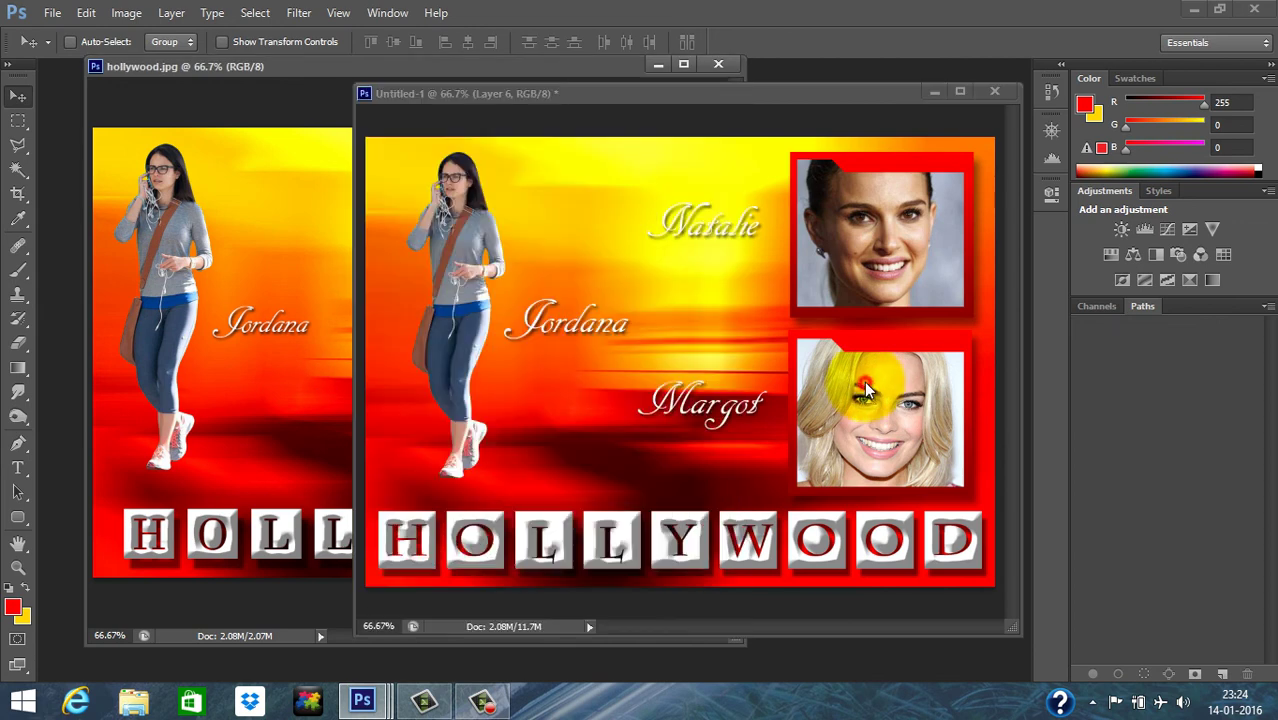
click(224, 368)
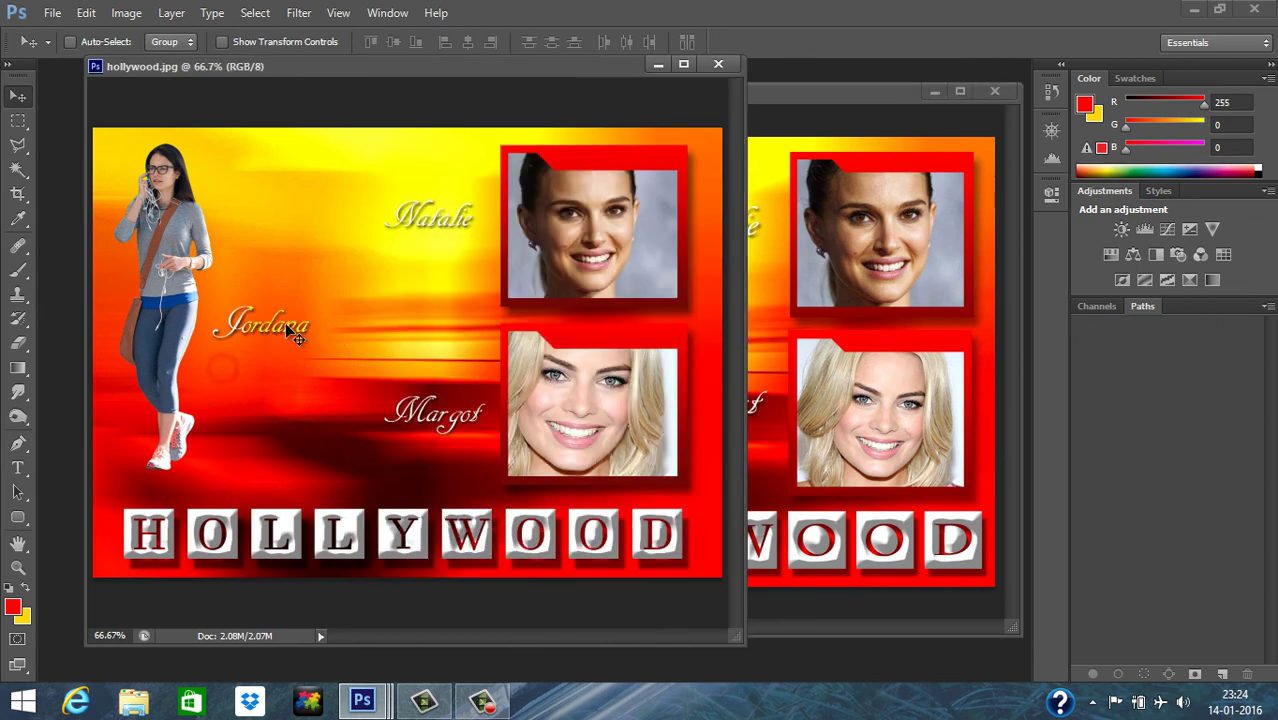
click(809, 343)
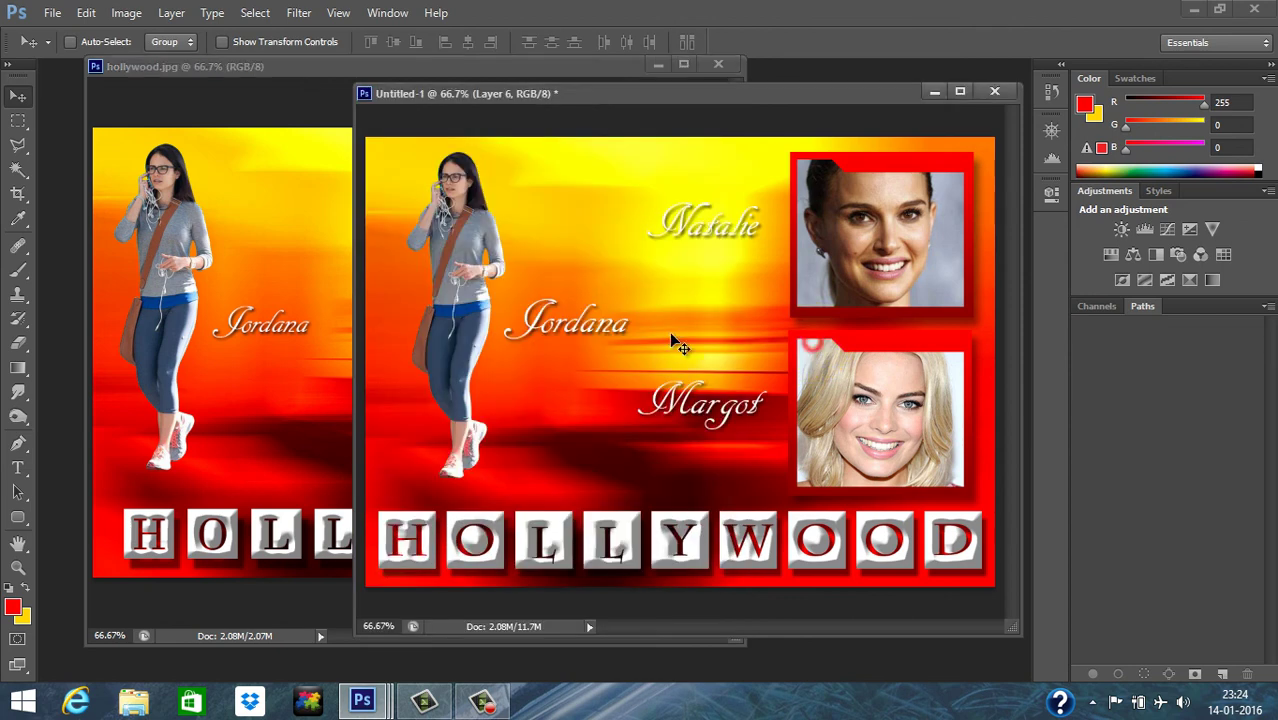
Step: Set the Jordana caption's font size to 63 pt and shift it slightly left toward the walking figure
click(387, 12)
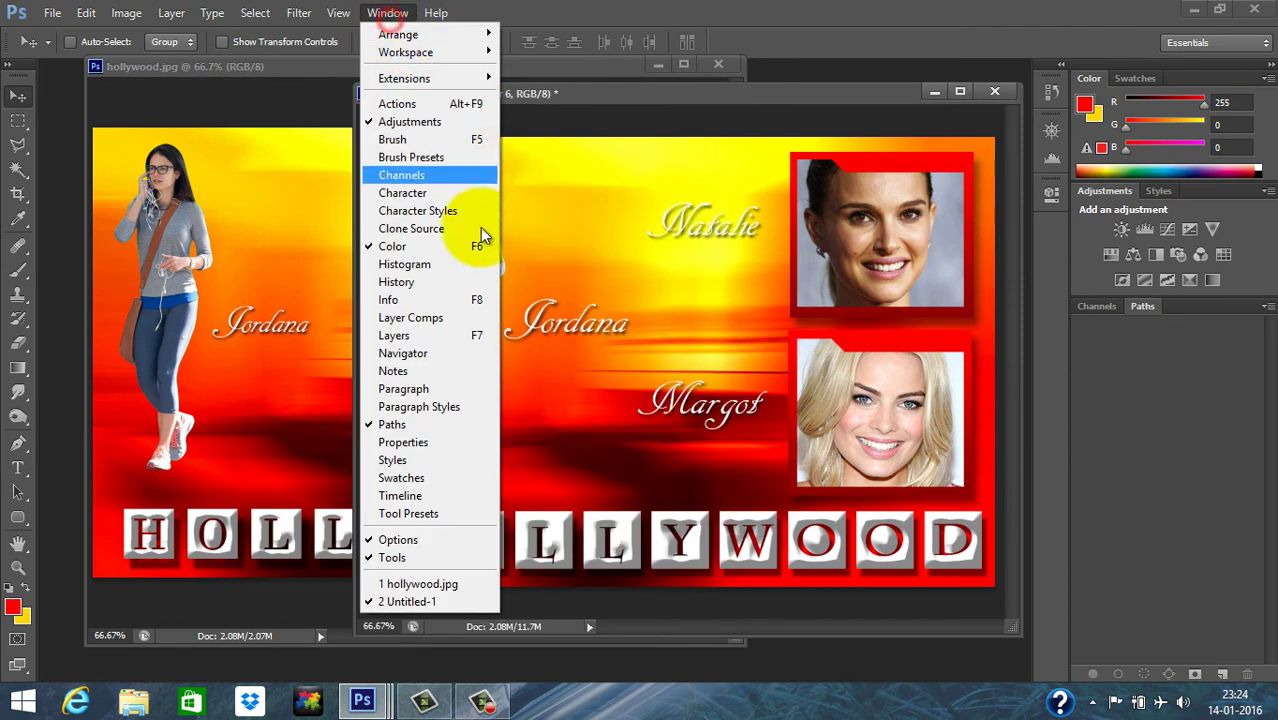
click(436, 338)
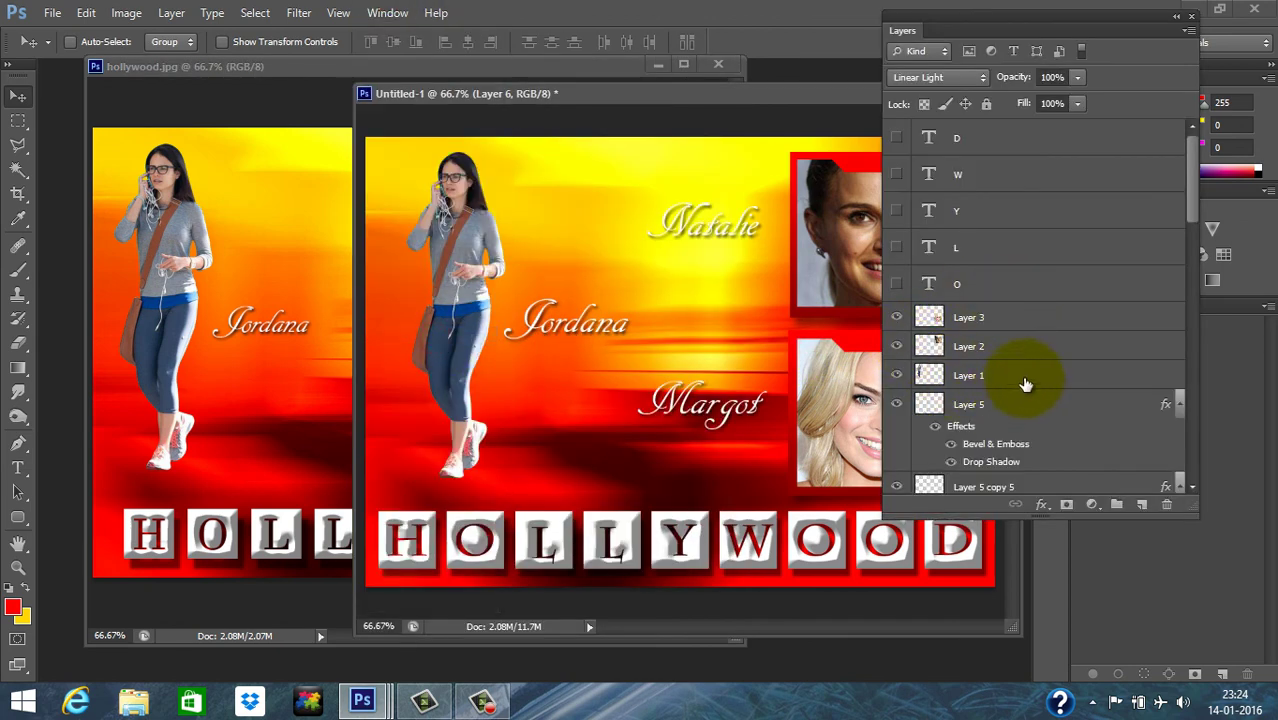
scroll(1080, 380, down, 3)
scroll(1058, 353, down, 5)
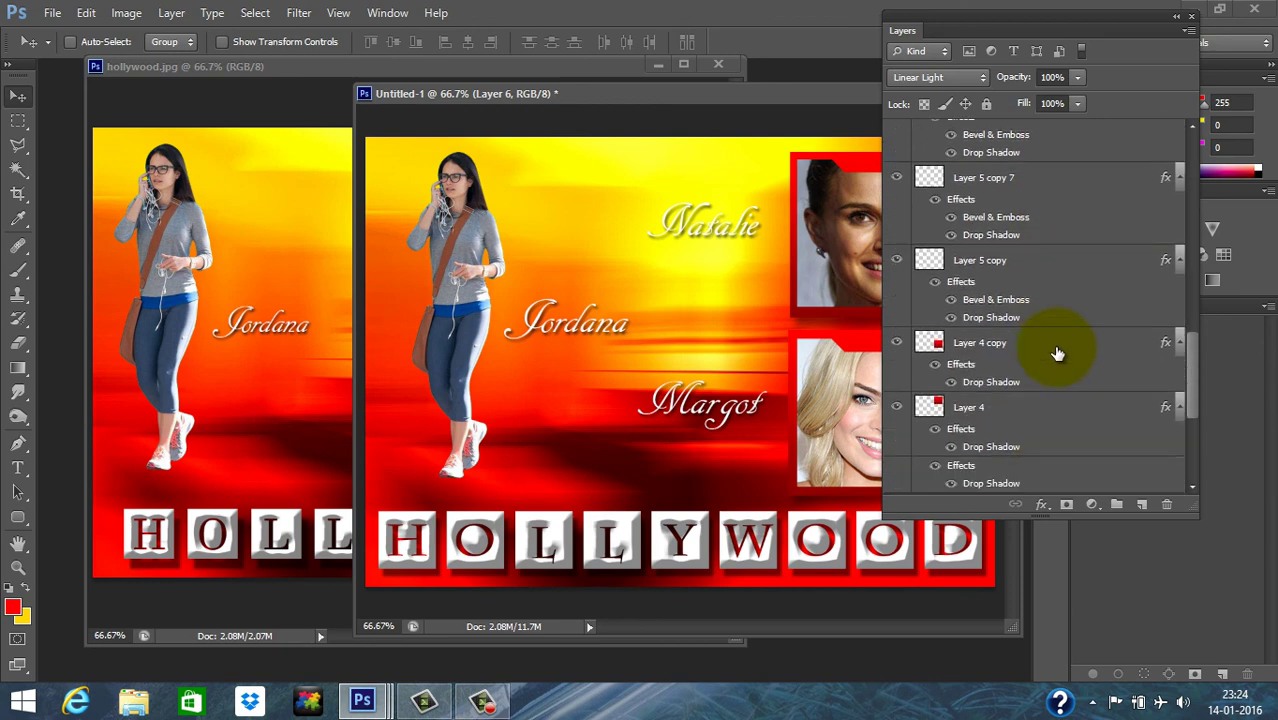
scroll(964, 360, down, 8)
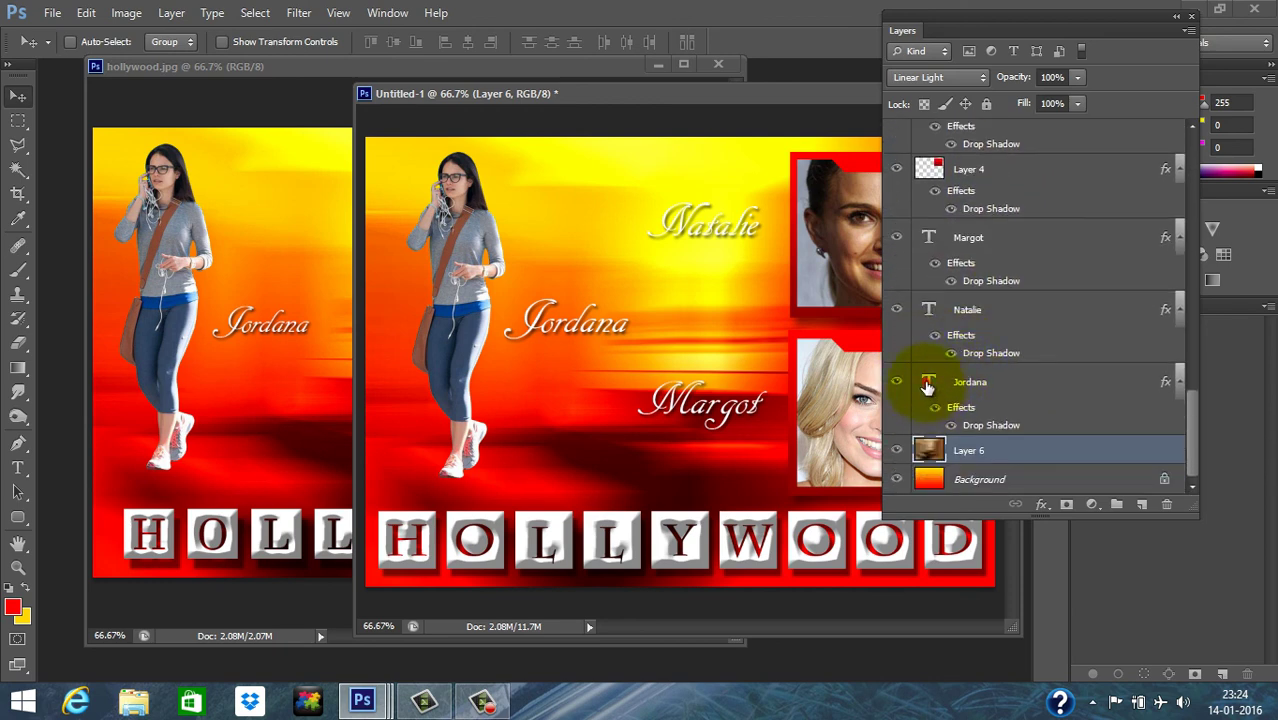
double_click(927, 387)
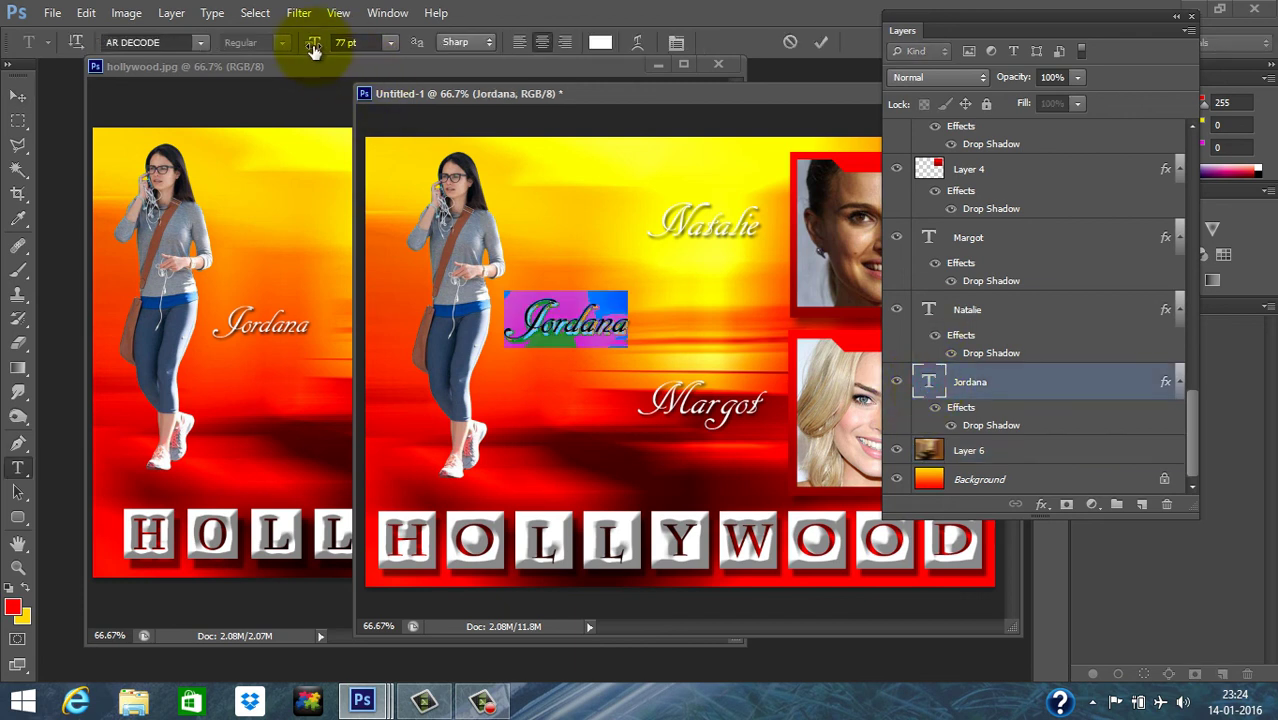
drag(313, 50, 301, 56)
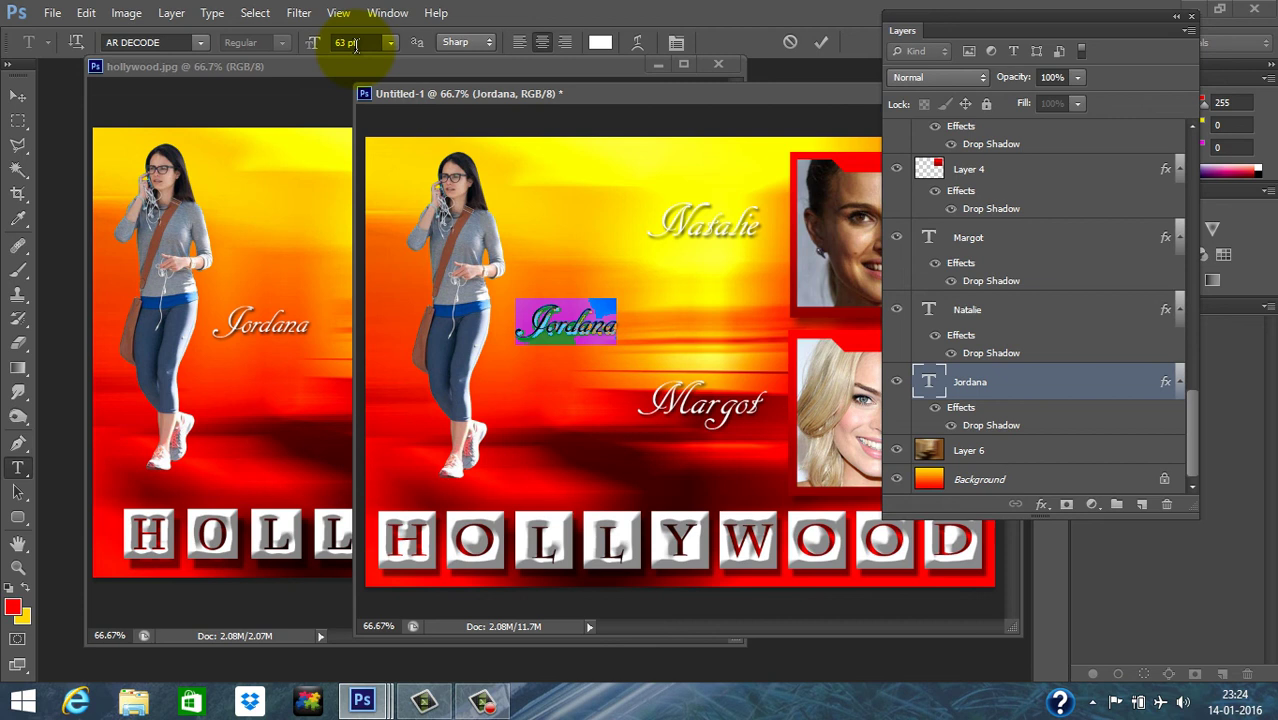
click(16, 95)
drag(578, 337, 566, 333)
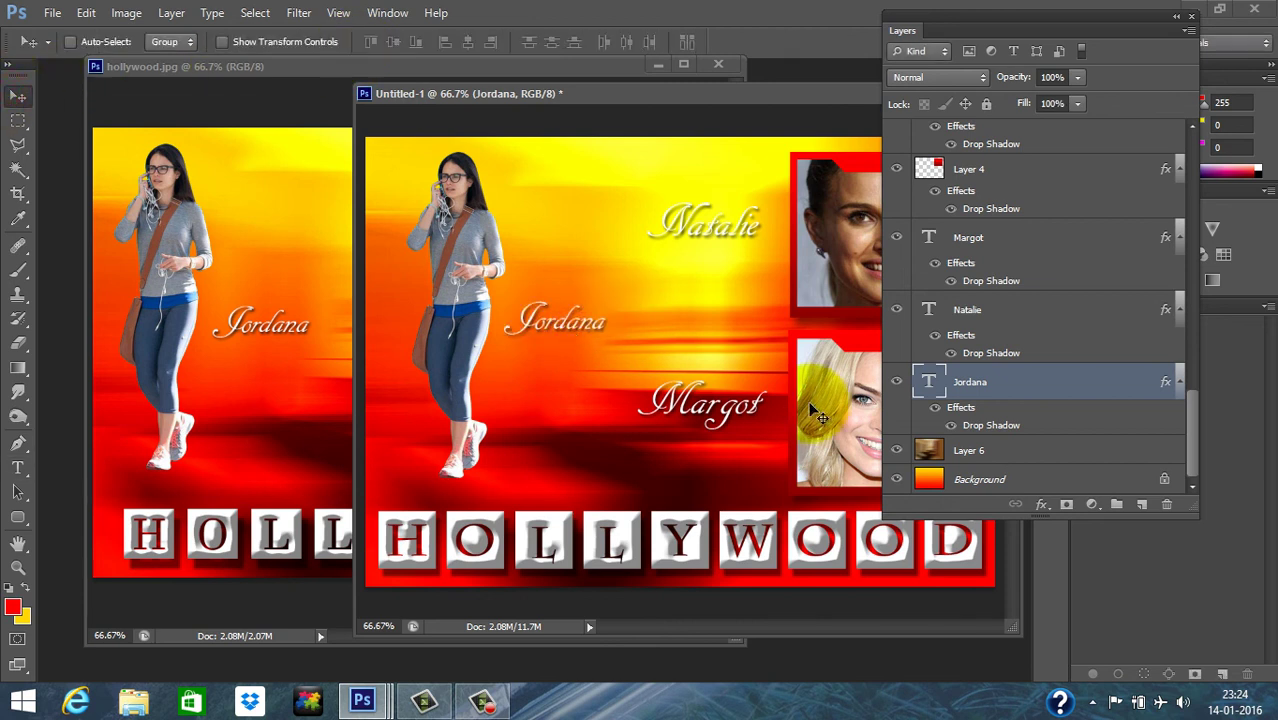
Step: Set the Natalie caption's font size to 63 pt and commit the text edit
double_click(929, 309)
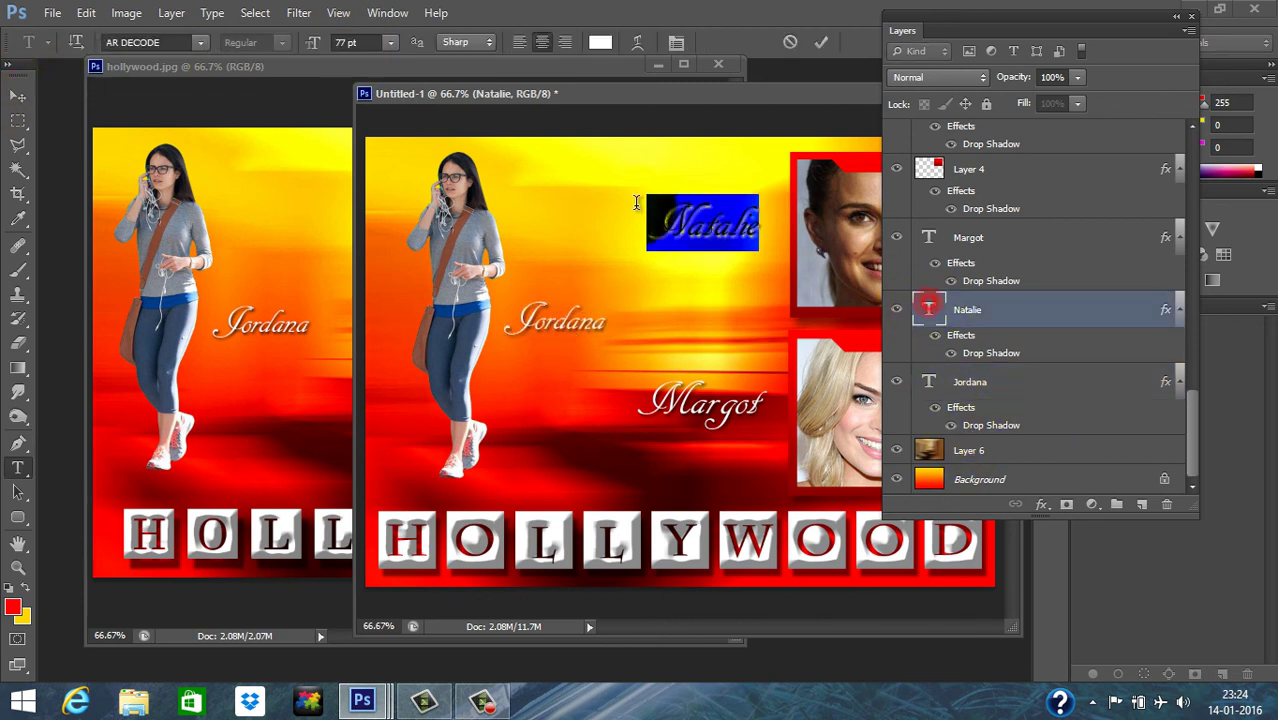
click(359, 42)
text(63)
key(Return)
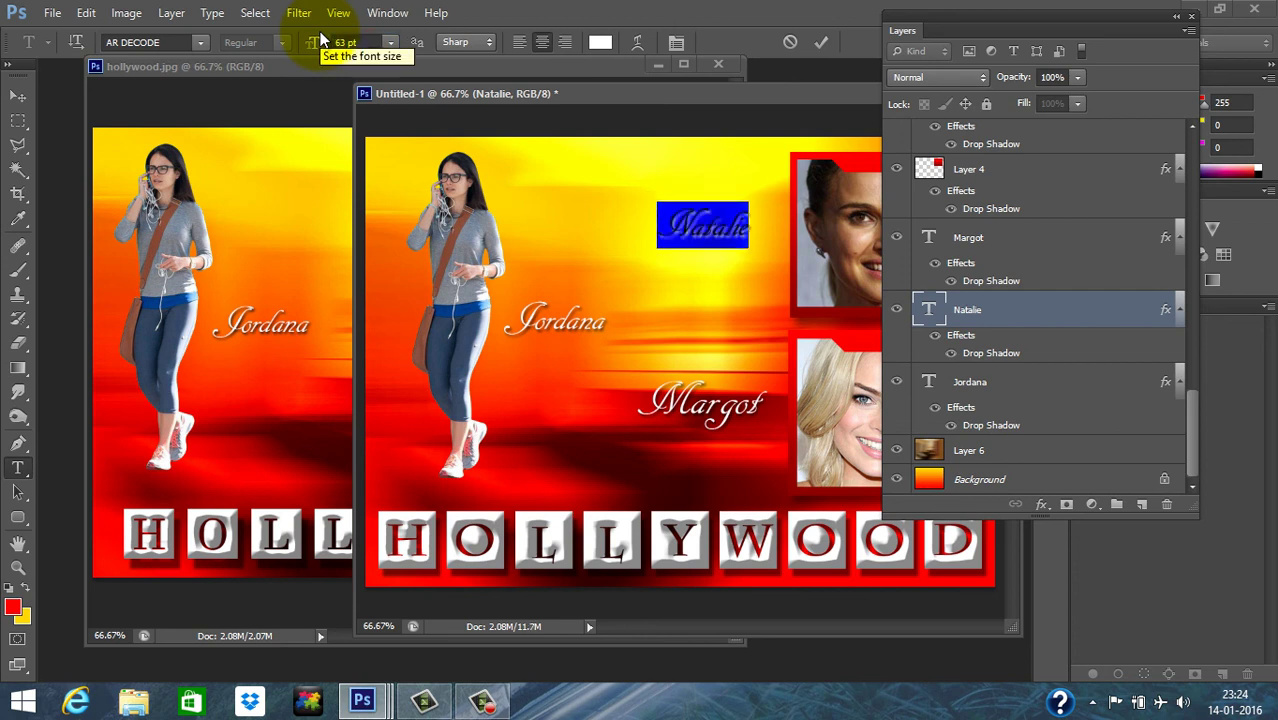
click(18, 97)
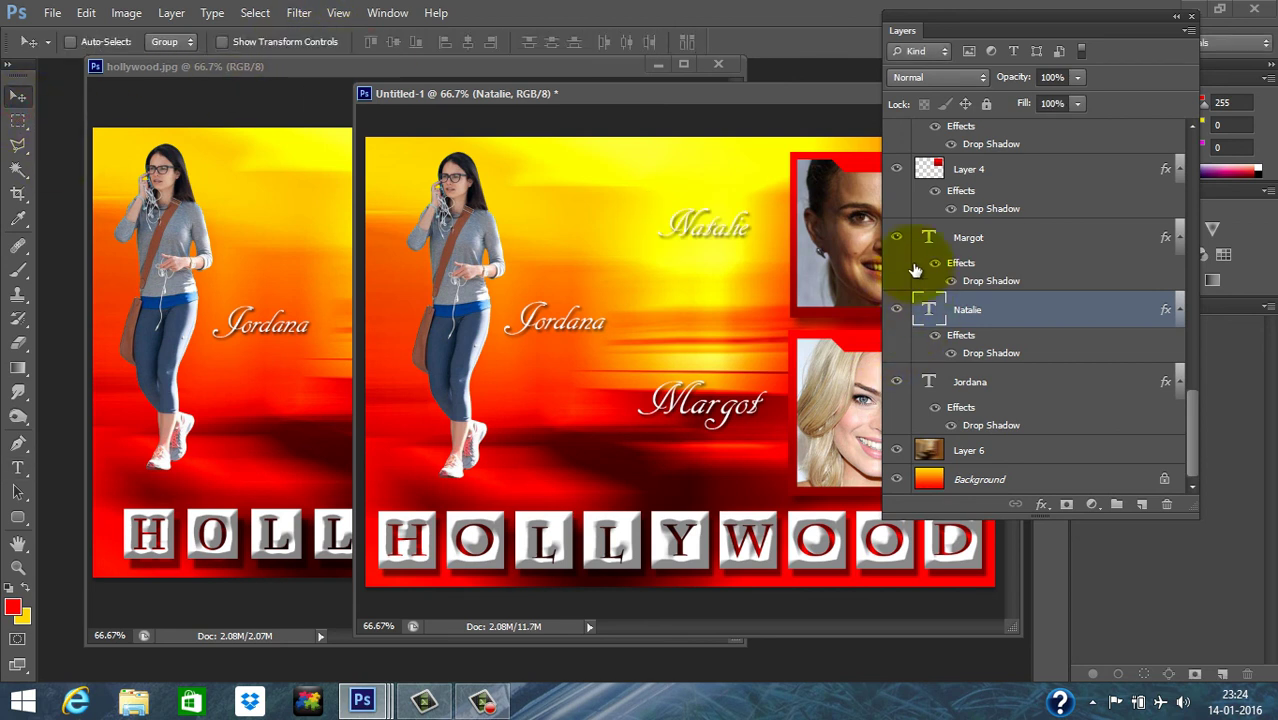
Step: Set the Margot caption's font size to 63 pt and commit the text edit
double_click(929, 237)
click(352, 42)
text(63)
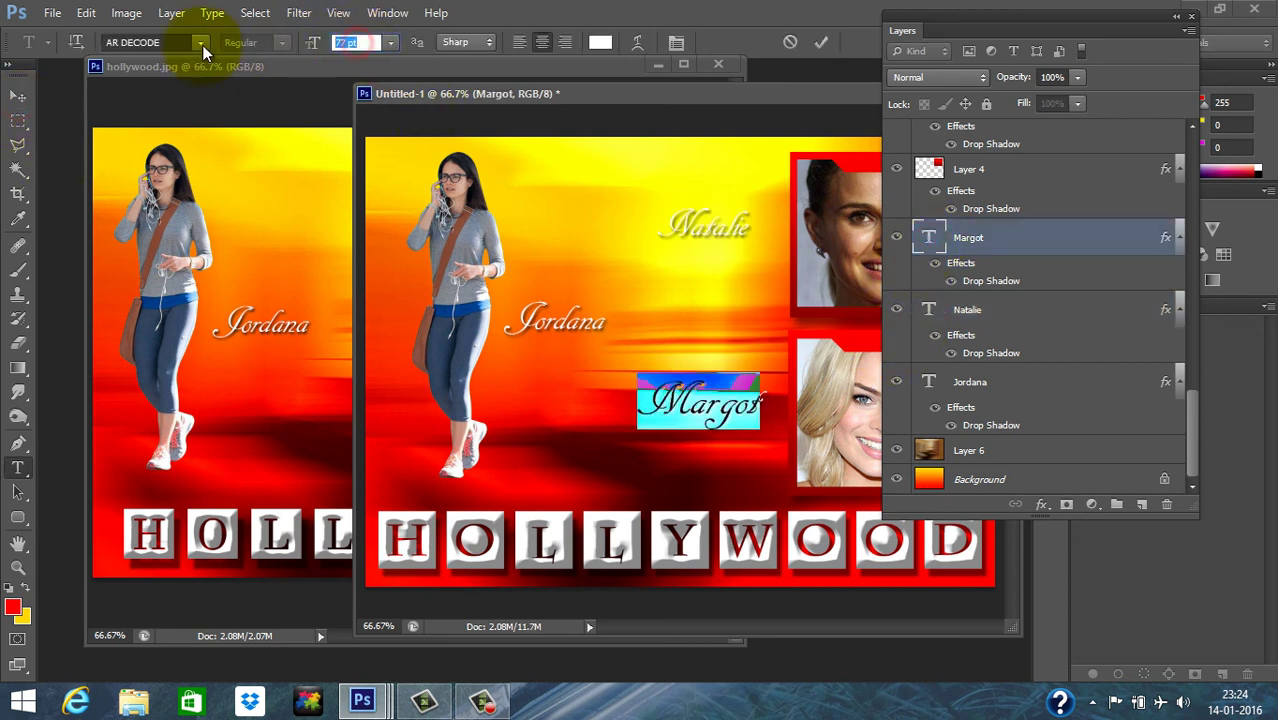
click(18, 97)
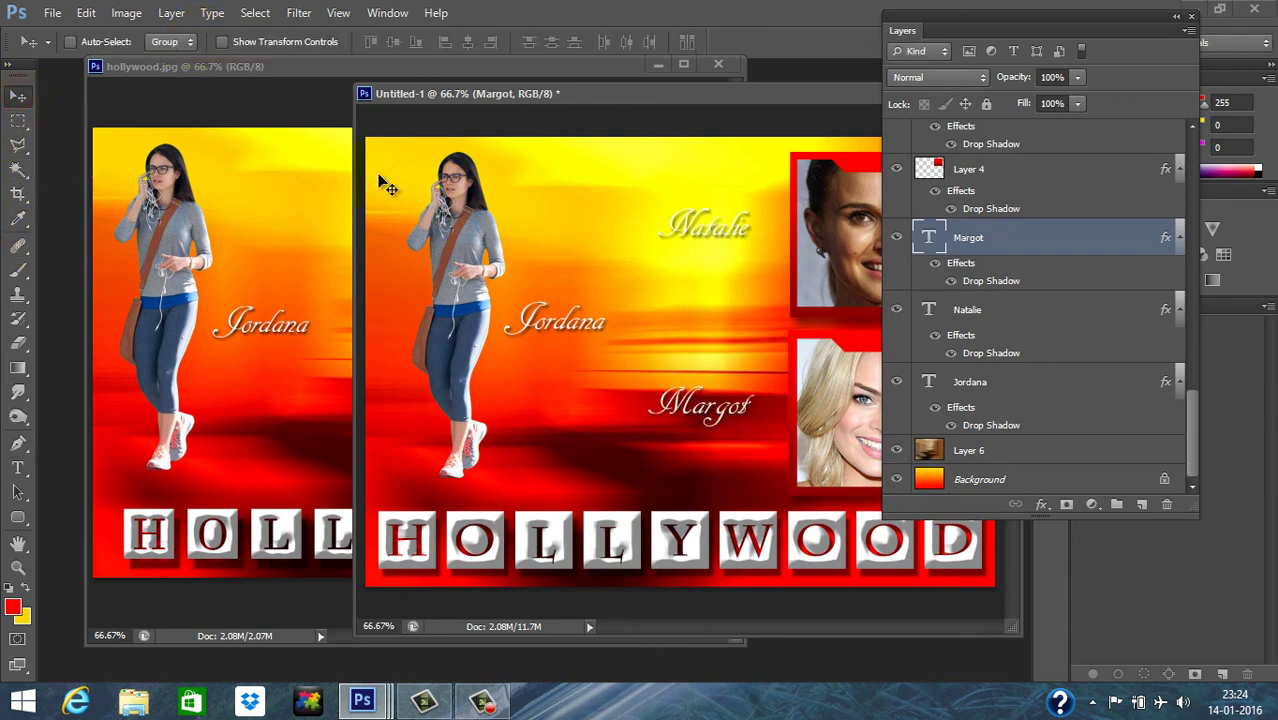
Step: Hide the layer list, reposition the collage window and compare the resized captions with hollywood.jpg
click(294, 194)
click(792, 366)
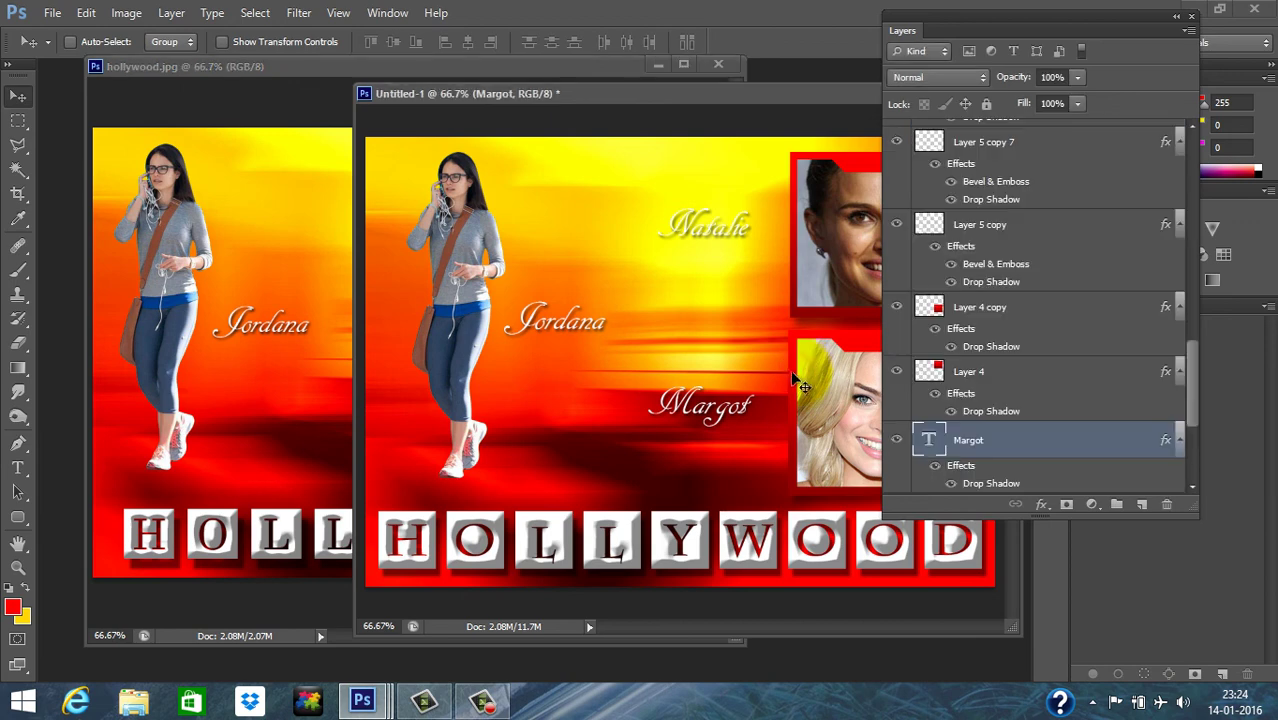
click(1191, 16)
drag(849, 99, 807, 102)
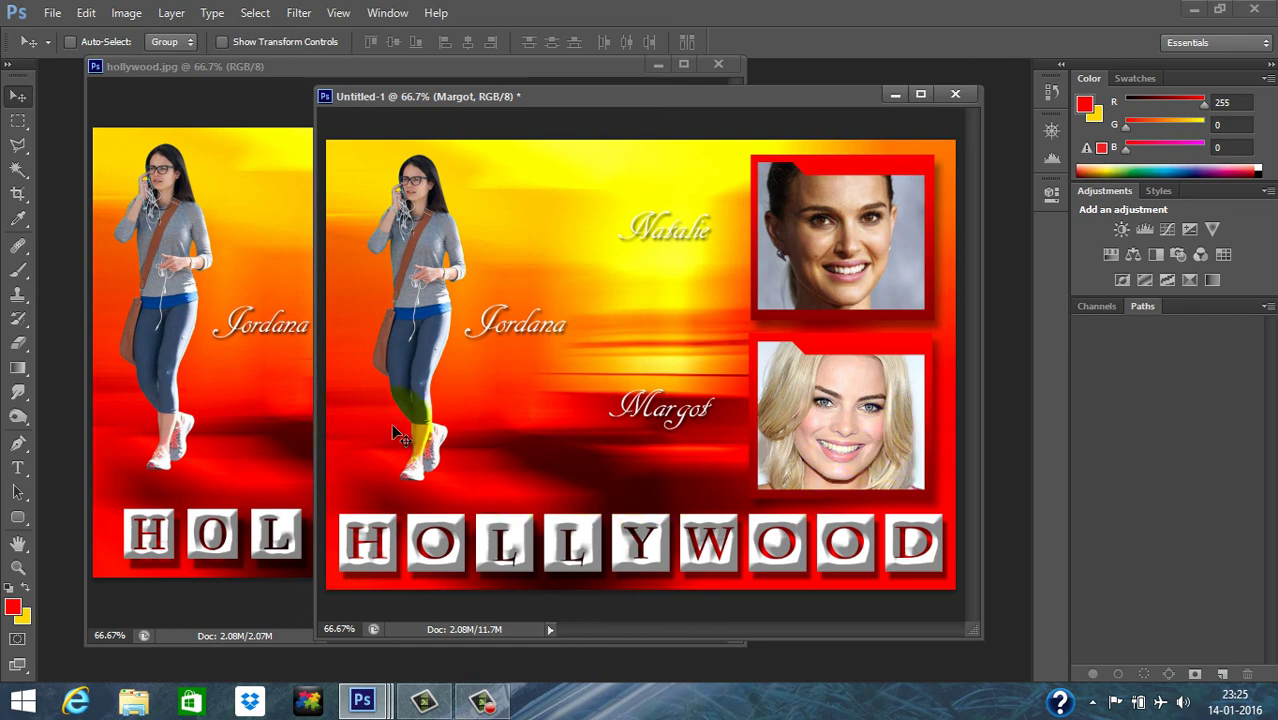
click(255, 404)
click(815, 338)
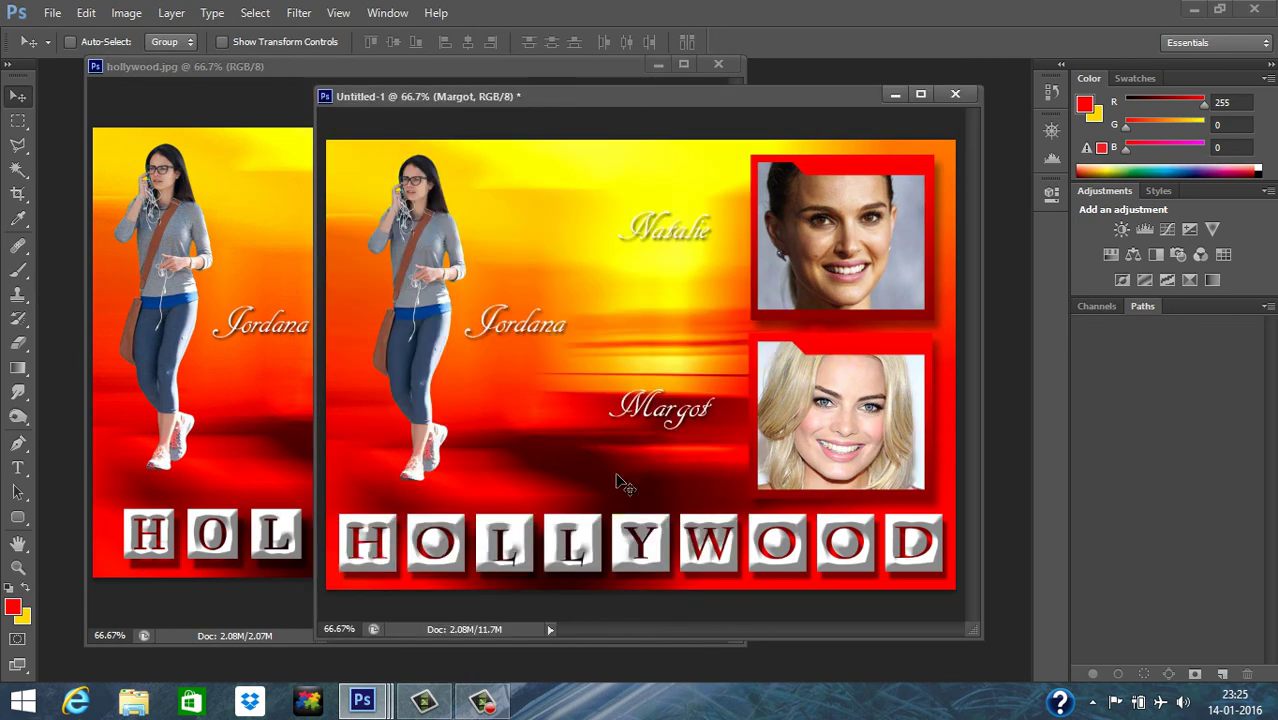